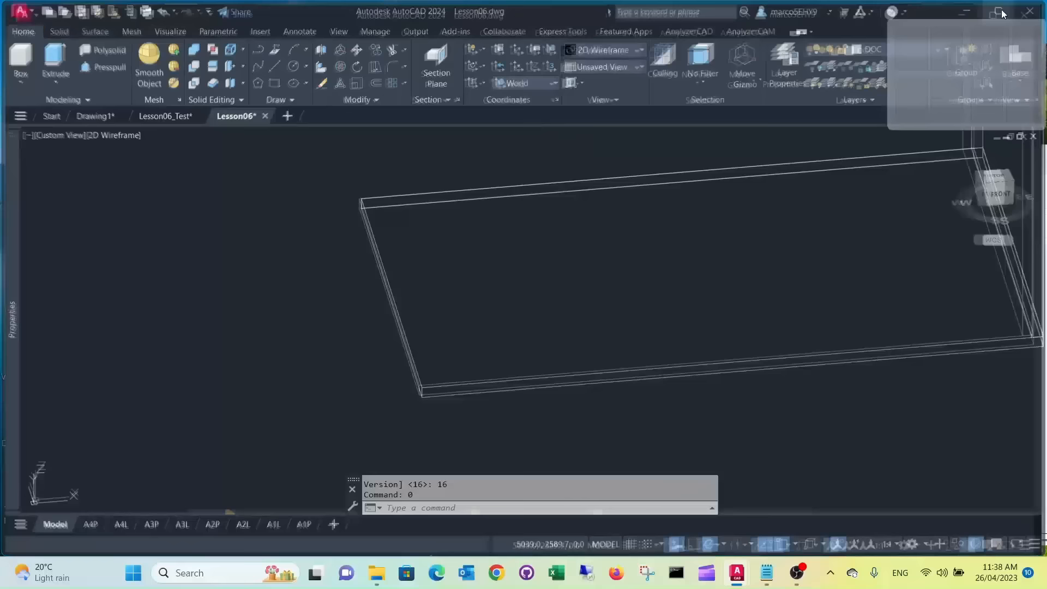
Step: On the MachineBlock layer, draw guide lines 100 along the front edge from the panel's front-left top corner, then 100 inward
click(945, 50)
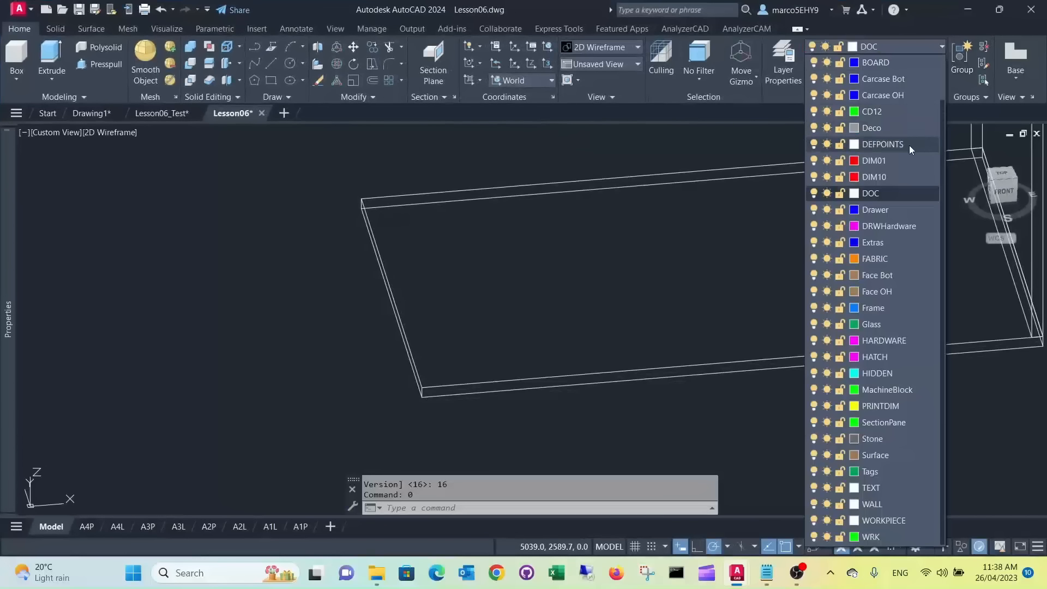
click(889, 391)
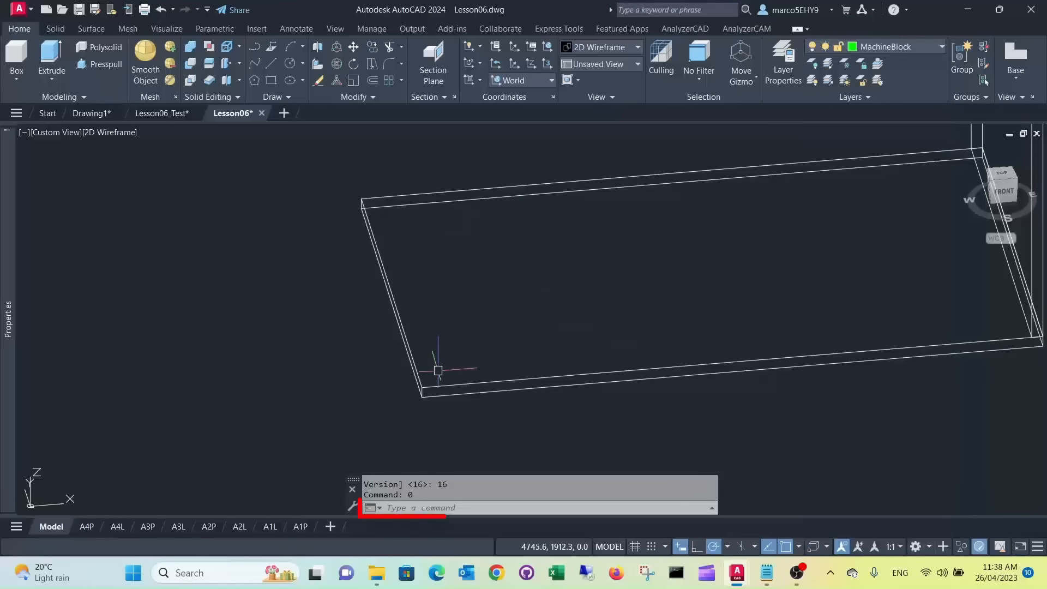
text(l)
key(Return)
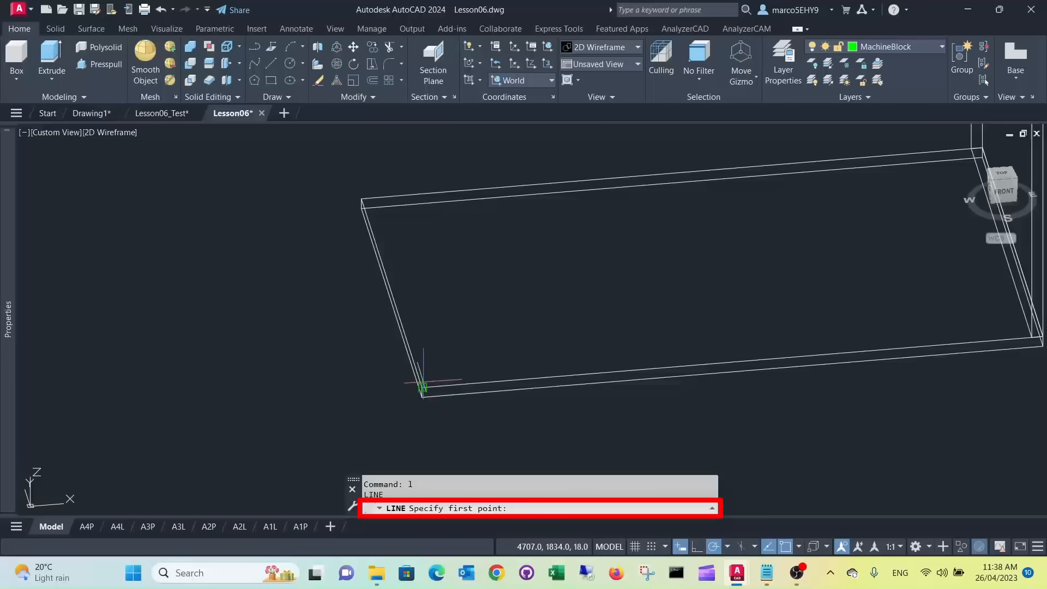
click(422, 390)
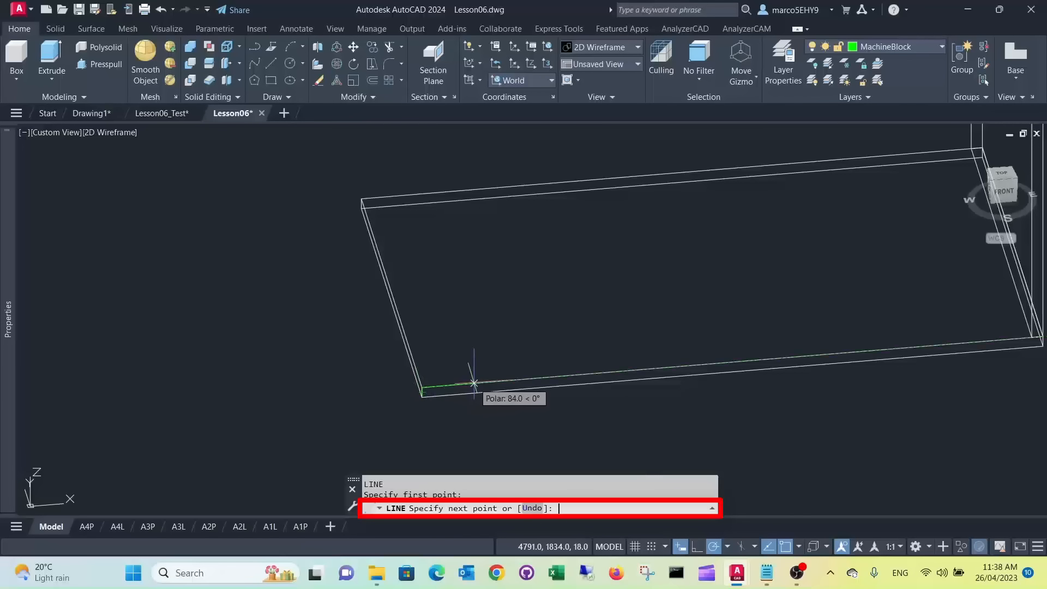
text(100)
key(Return)
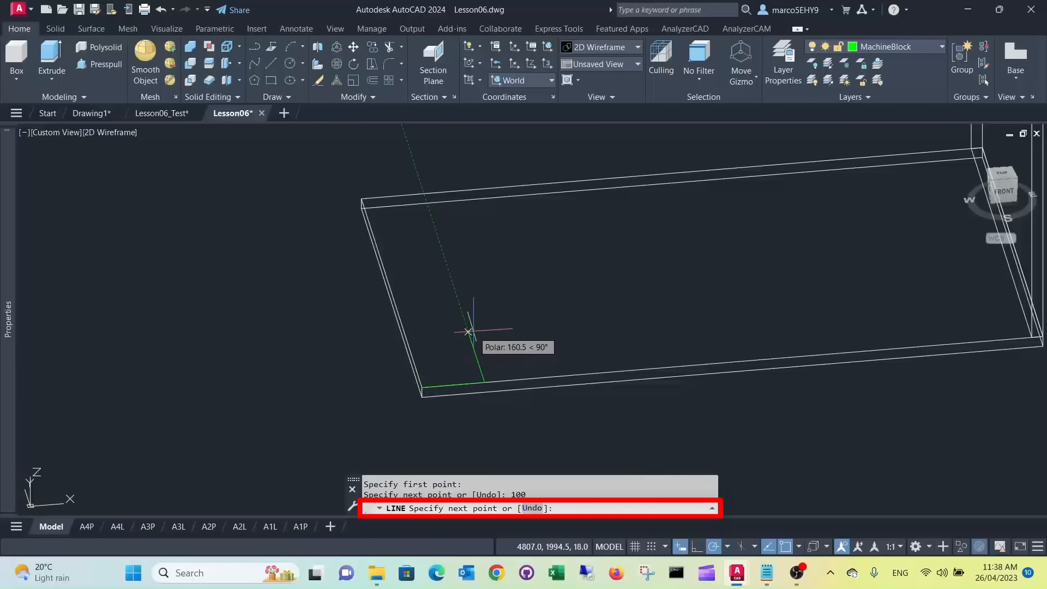
text(100)
key(Return)
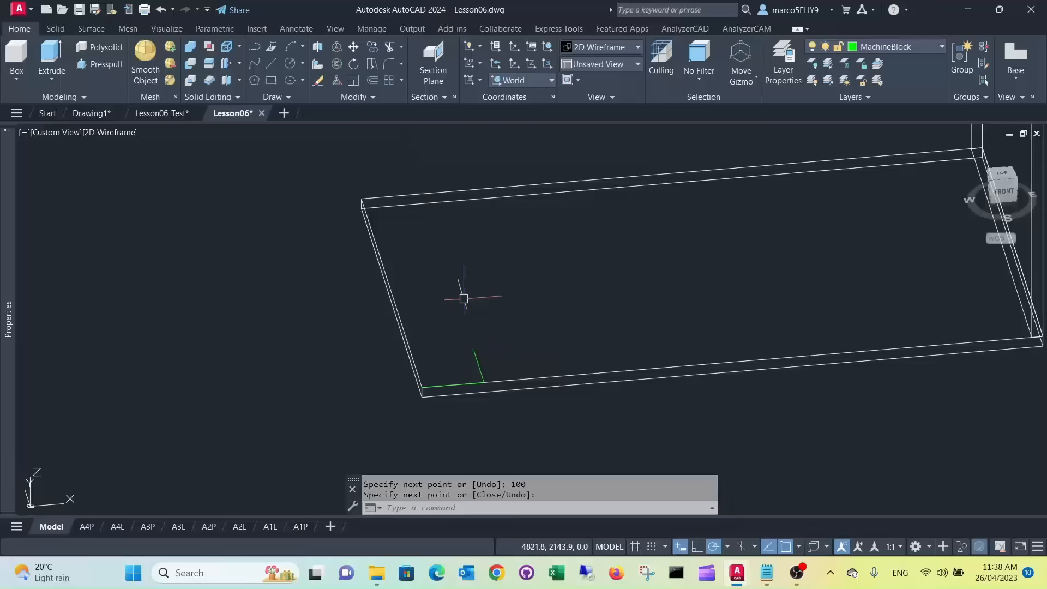
scroll(506, 363, up, 3)
middle_drag(510, 362, 584, 350)
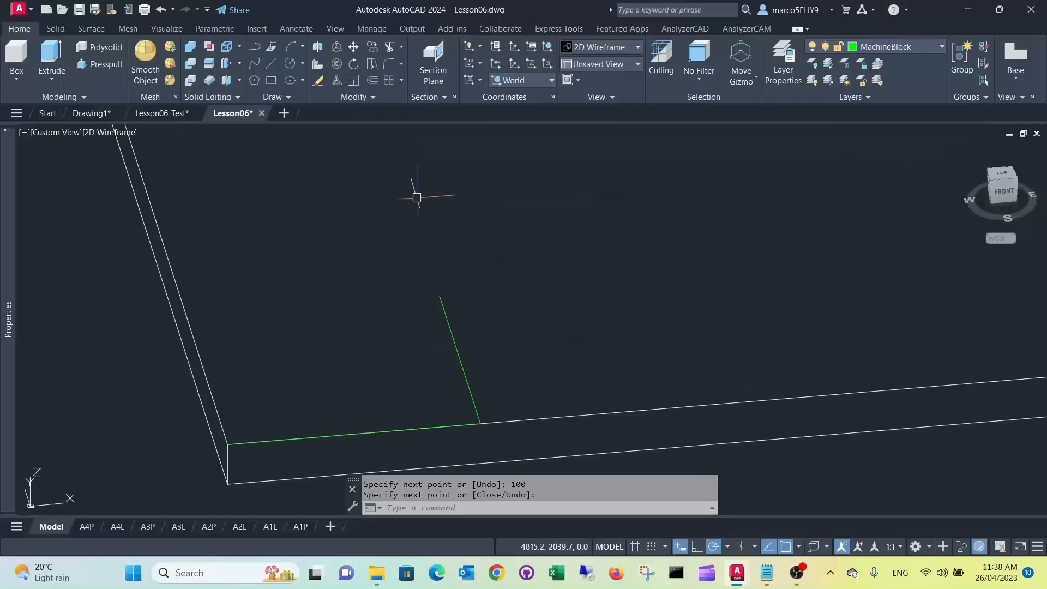
click(15, 54)
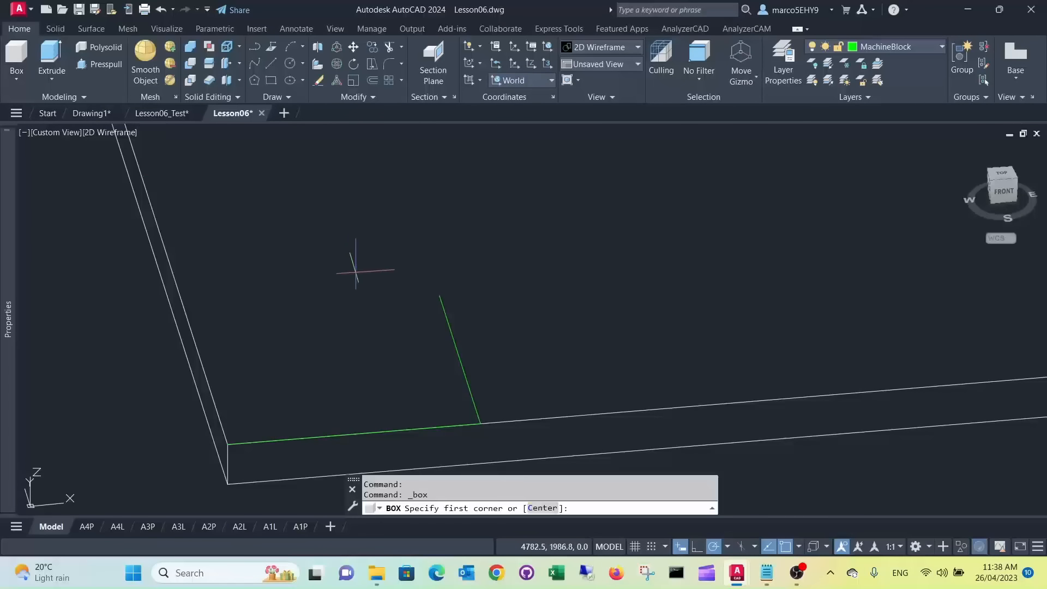
scroll(450, 305, up, 3)
key(Escape)
key(Delete)
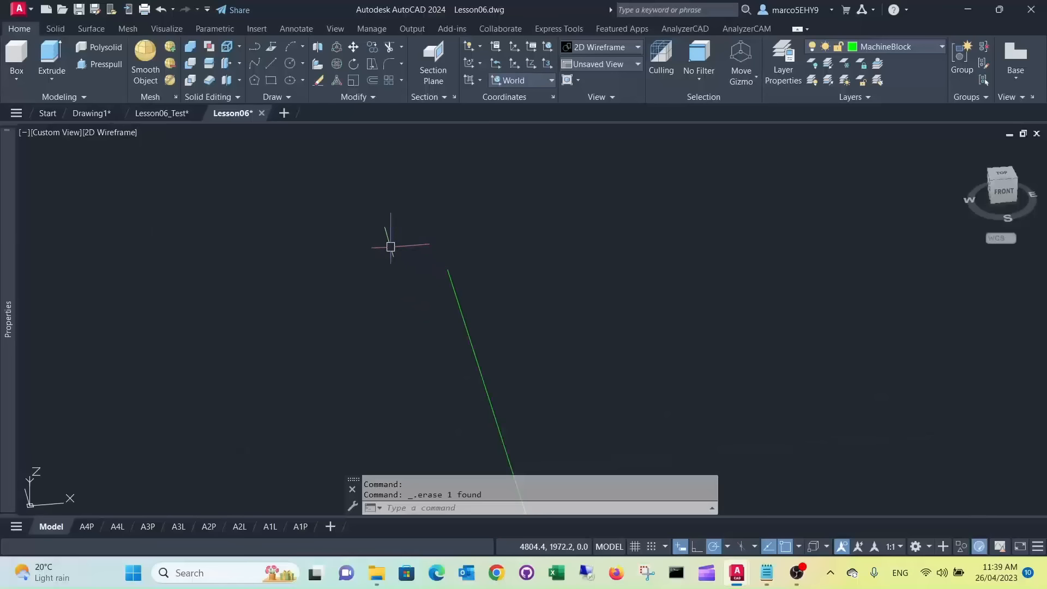
Step: Create a 5 × 5 box from the free end of the inward guide line, extending 12 downward
click(18, 59)
click(444, 257)
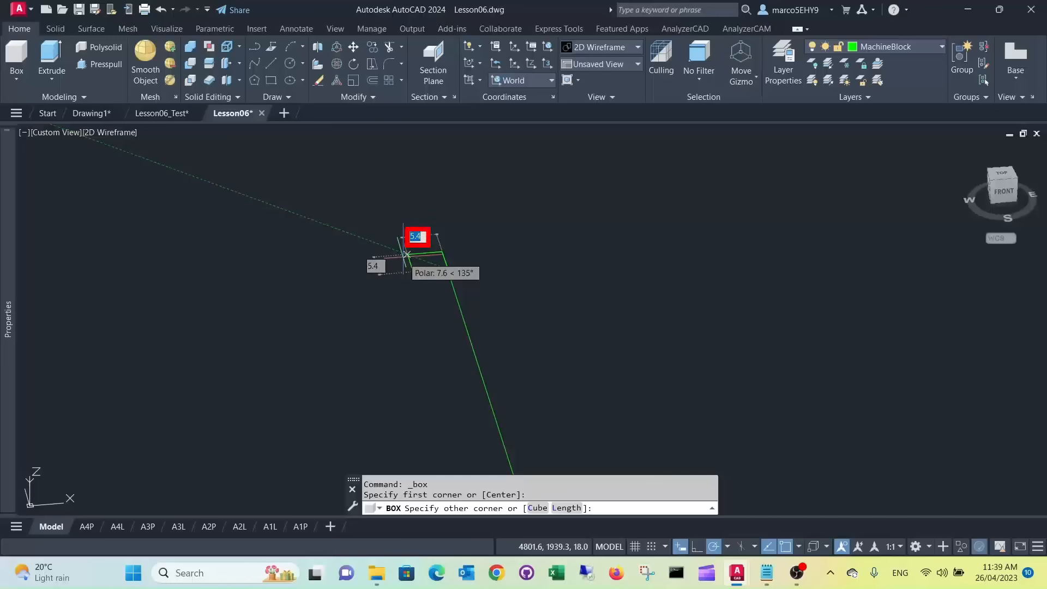
text(5)
key(Tab)
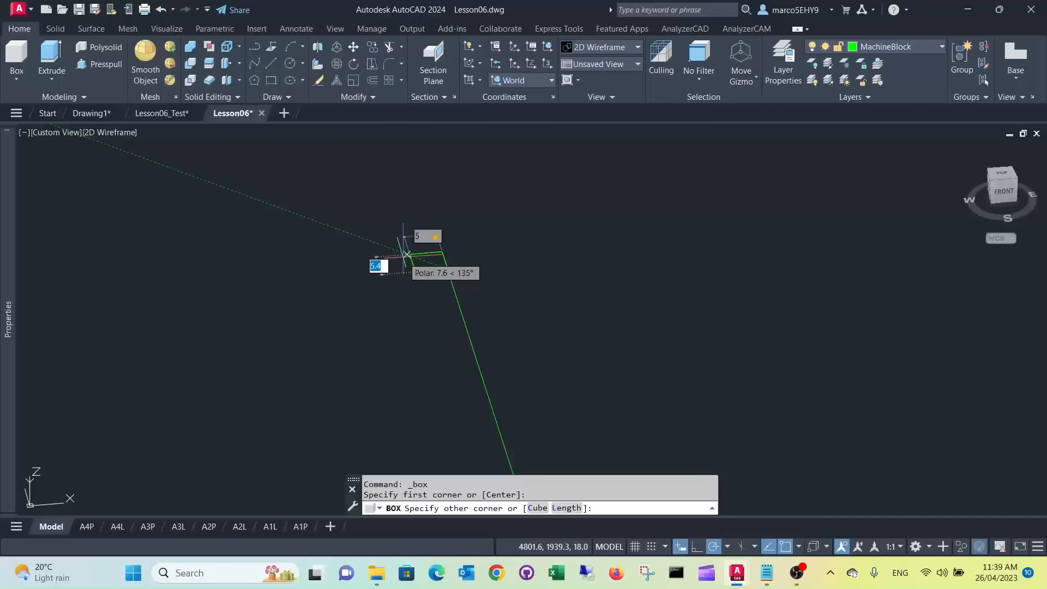
text(5)
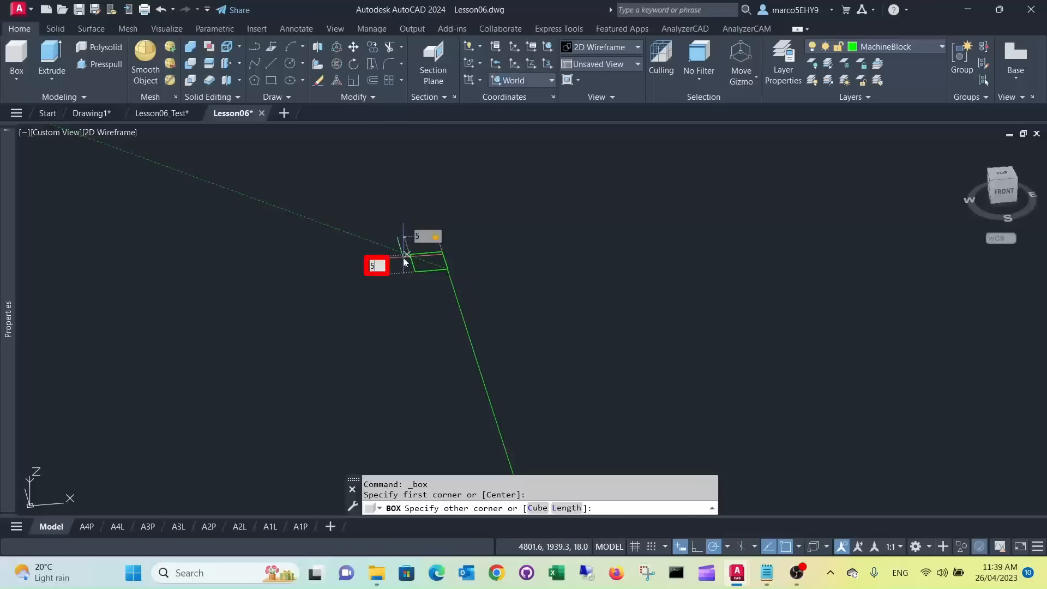
key(Return)
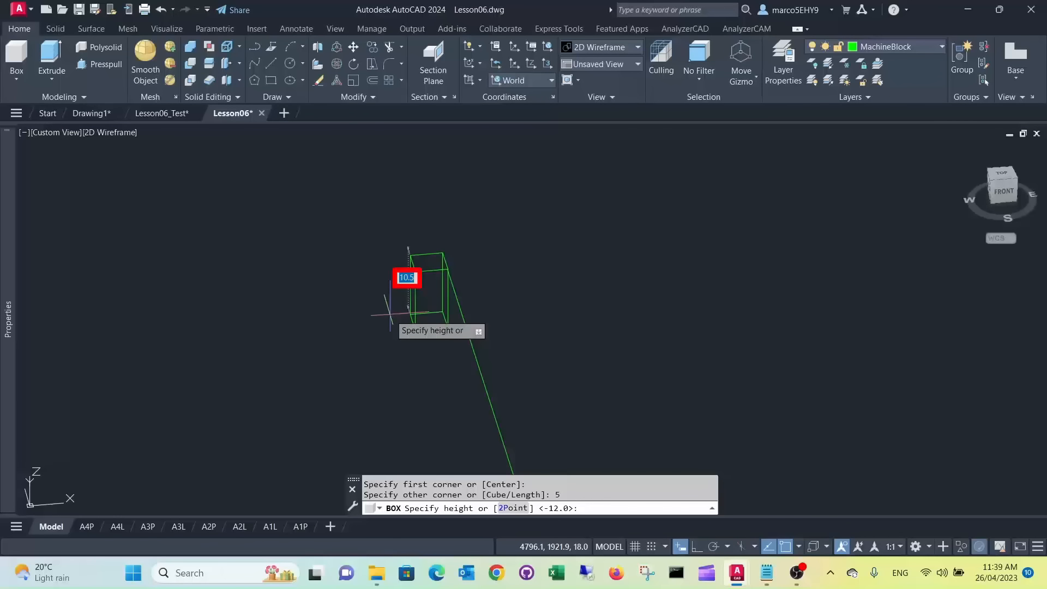
text(12)
key(Return)
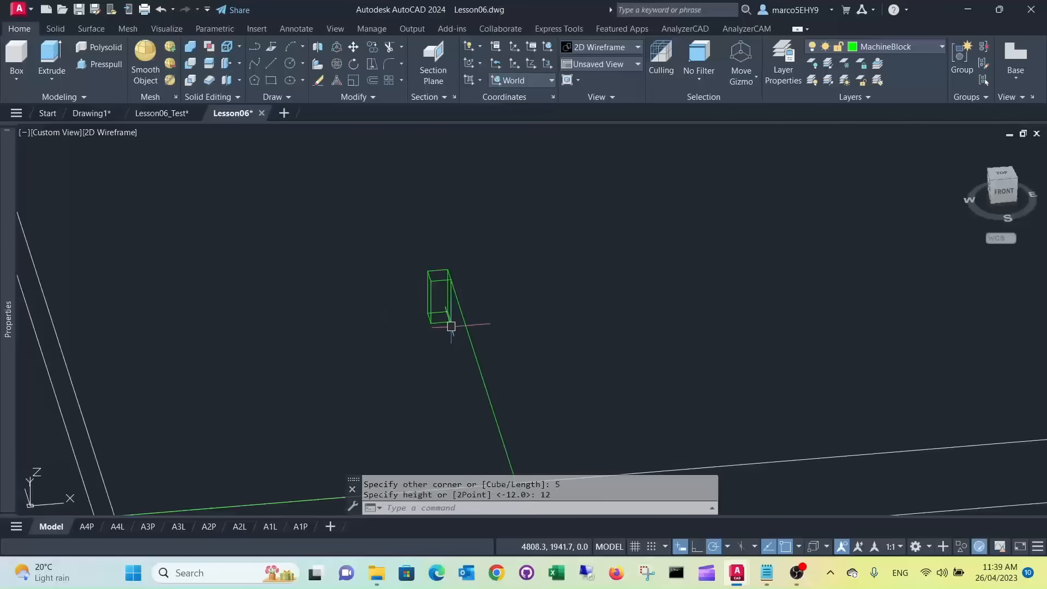
scroll(445, 295, up, 4)
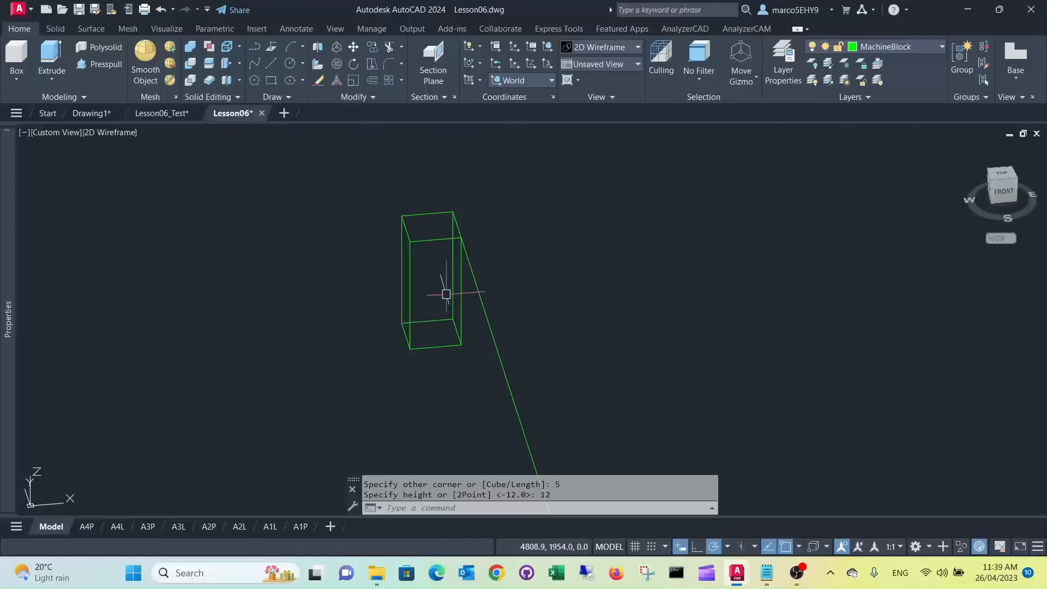
click(416, 238)
key(Delete)
scroll(467, 206, down, 2)
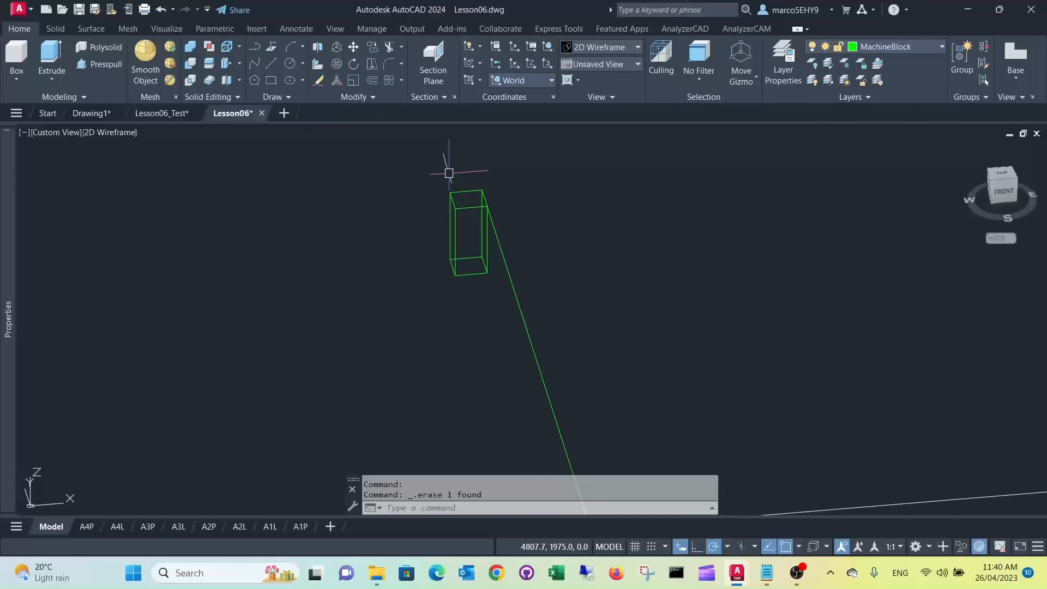
Step: Draw a diagonal line between opposite corners of the small box's top face
text(l)
key(Return)
click(482, 189)
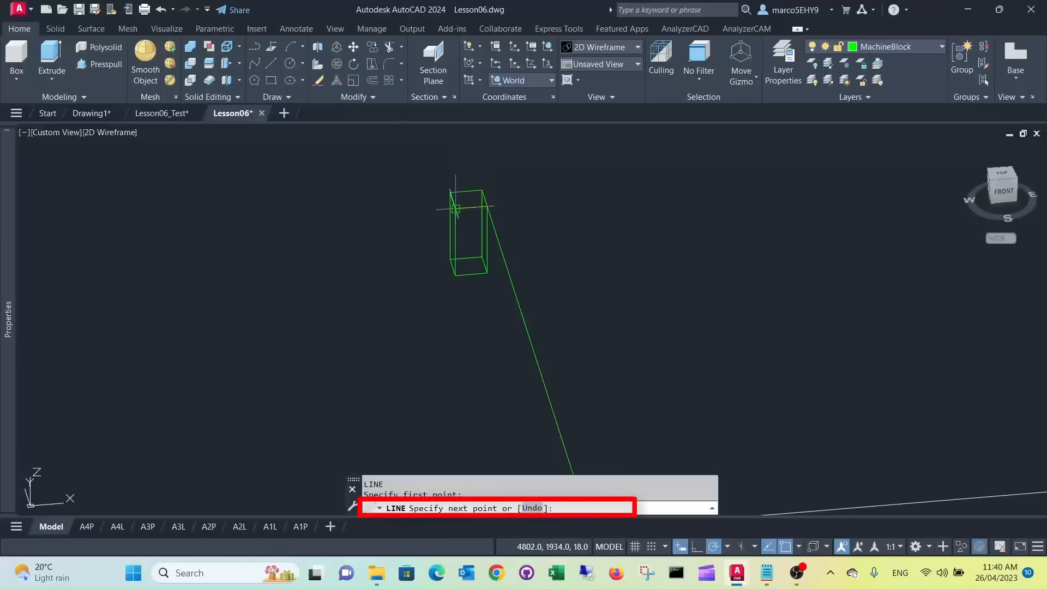
scroll(482, 189, up, 3)
click(482, 189)
key(Return)
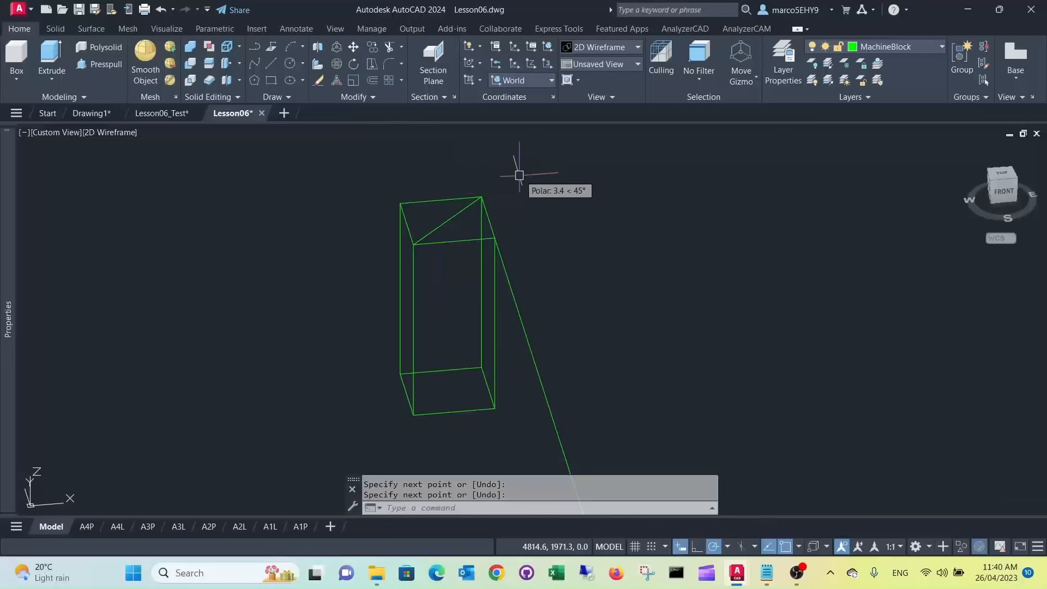
Step: Move the small box and its diagonal from the diagonal's midpoint to the free end of the inward guide line
scroll(519, 175, down, 2)
click(353, 47)
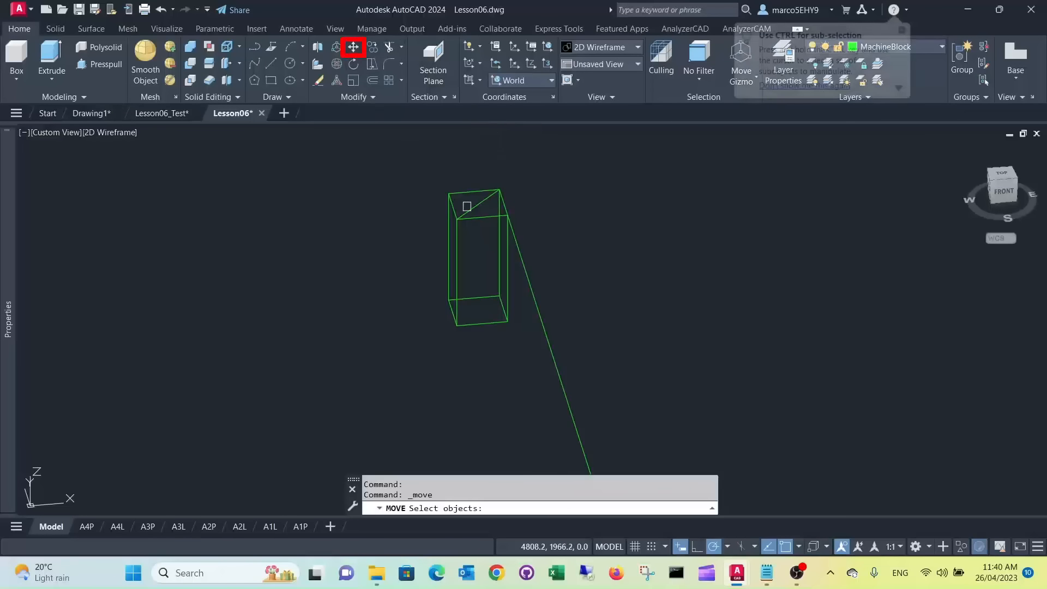
click(514, 265)
click(396, 162)
key(Return)
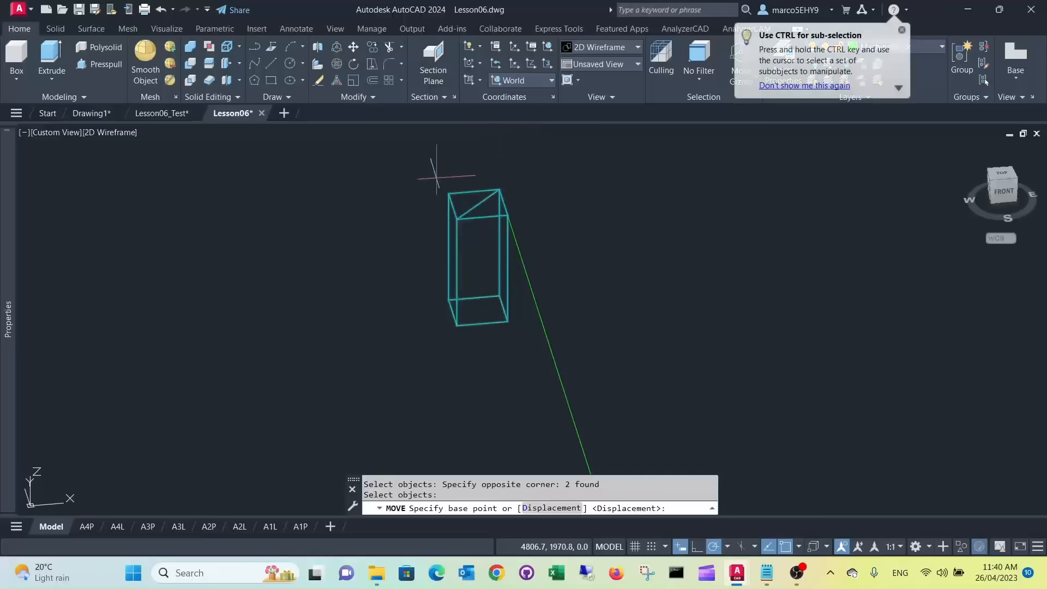
click(478, 204)
scroll(486, 198, up, 5)
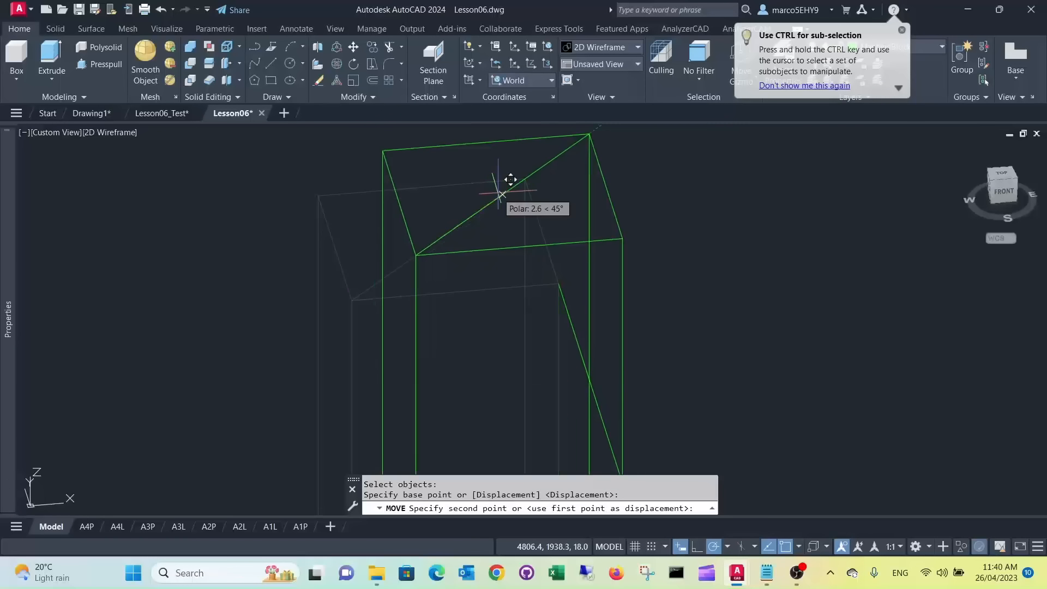
click(555, 285)
scroll(606, 196, down, 5)
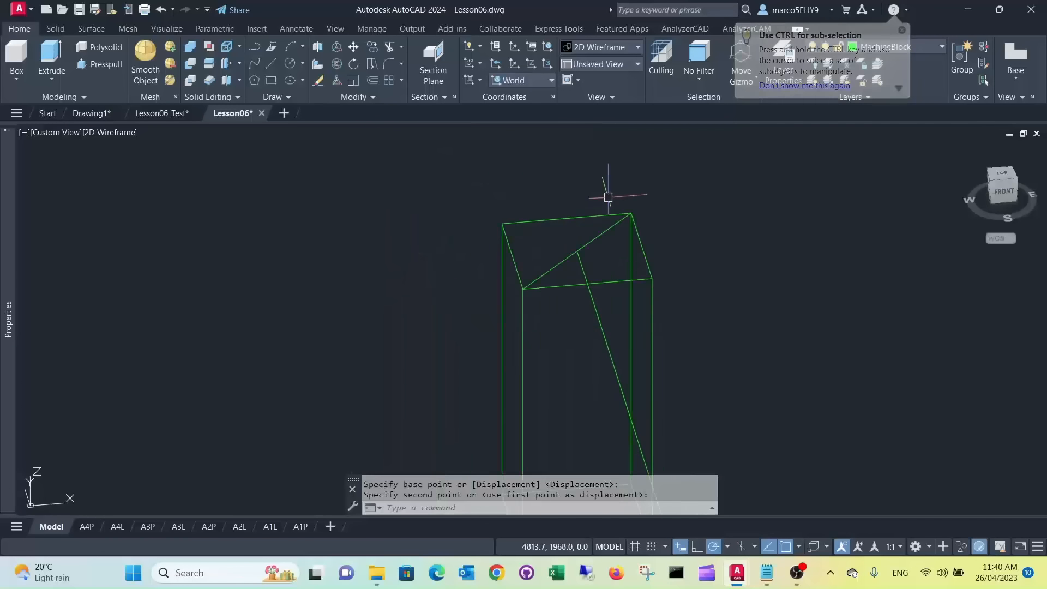
Step: Erase the diagonal and both guide lines, keeping only the small box on the panel
scroll(595, 223, up, 3)
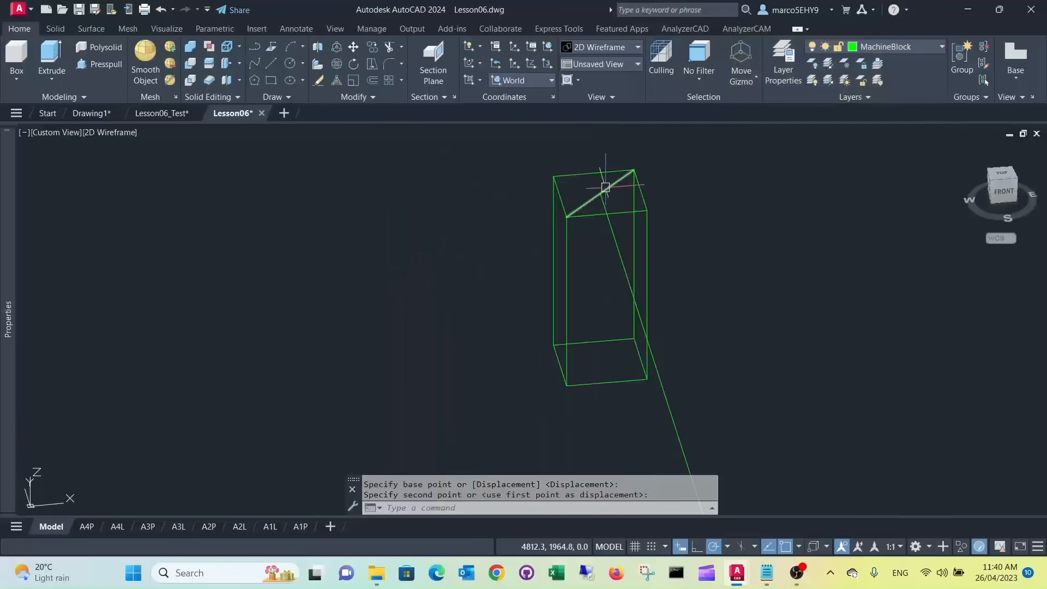
click(611, 232)
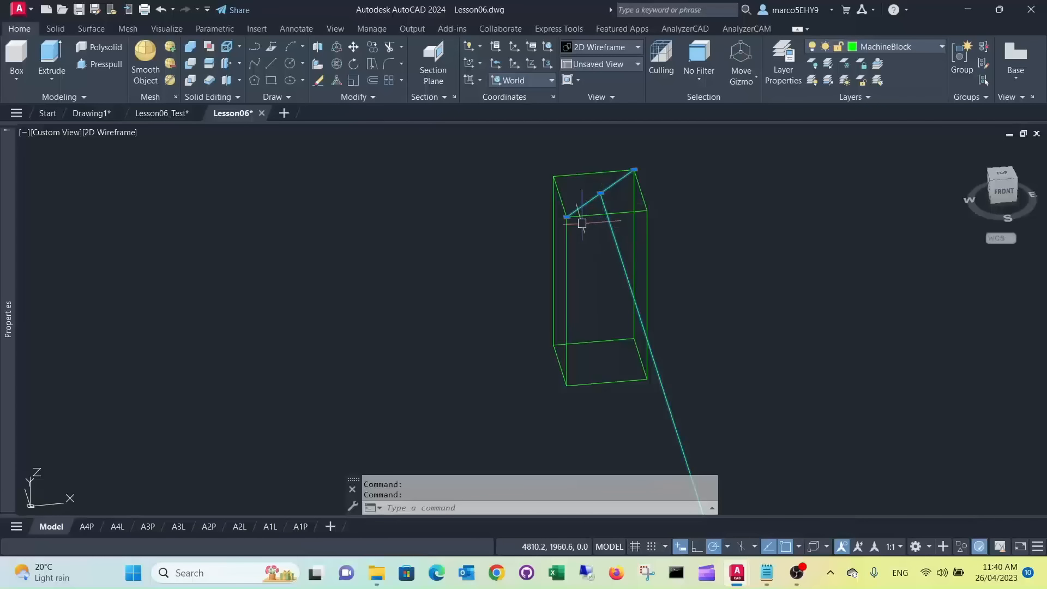
key(Delete)
scroll(568, 225, down, 5)
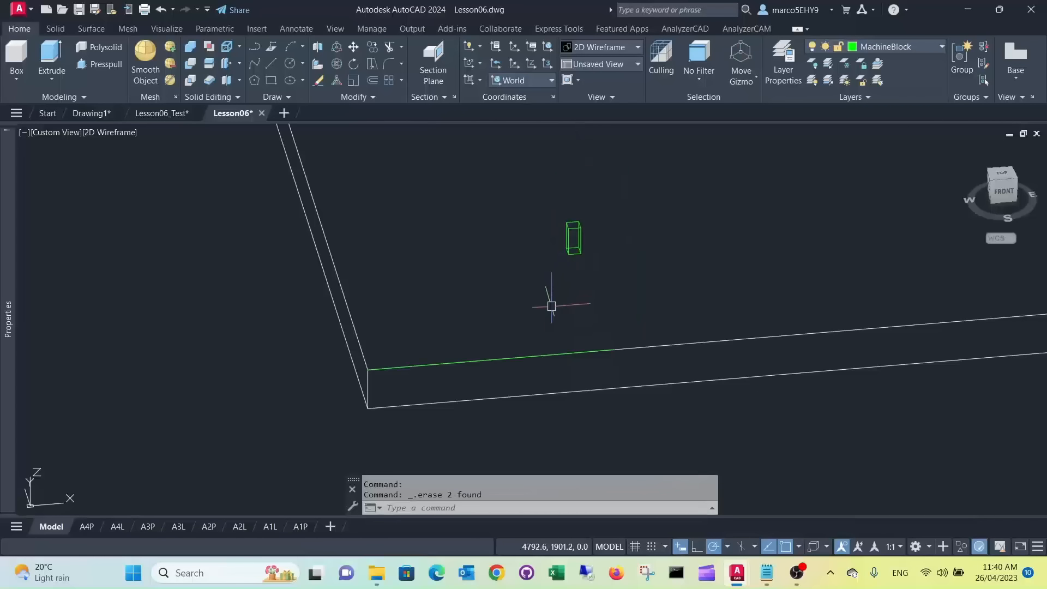
click(512, 358)
key(Delete)
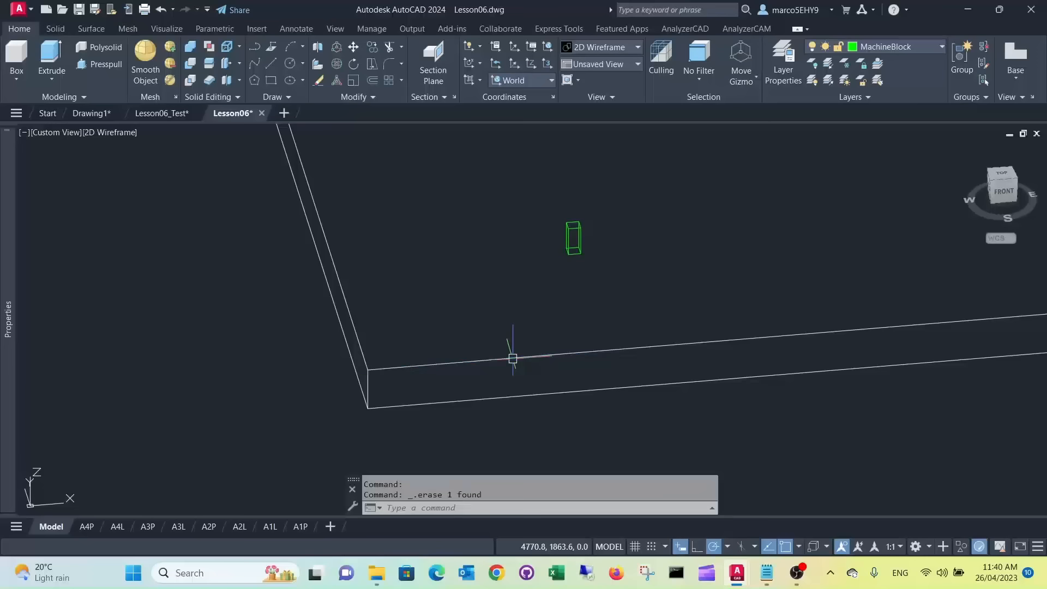
Step: In Part Properties, designate the small box as a Machine Block and assign it the part type Hole
middle_drag(574, 241, 480, 328)
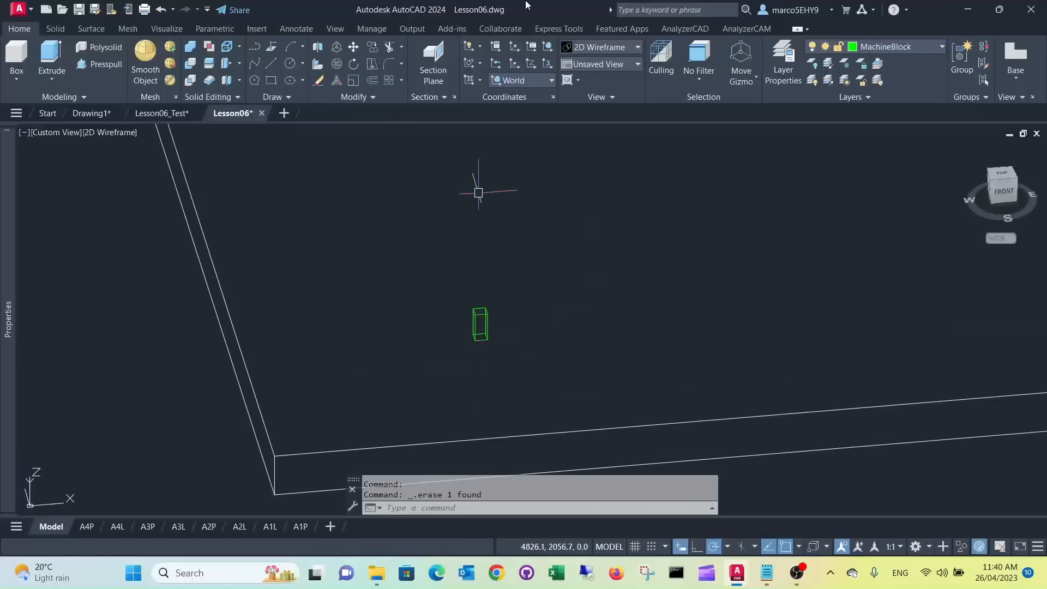
click(693, 29)
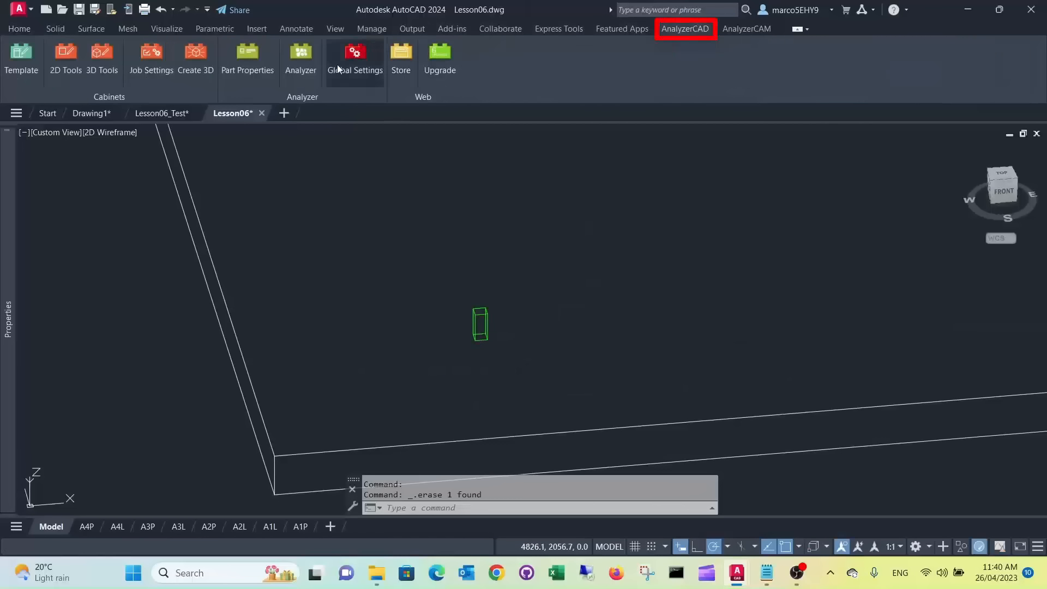
click(260, 58)
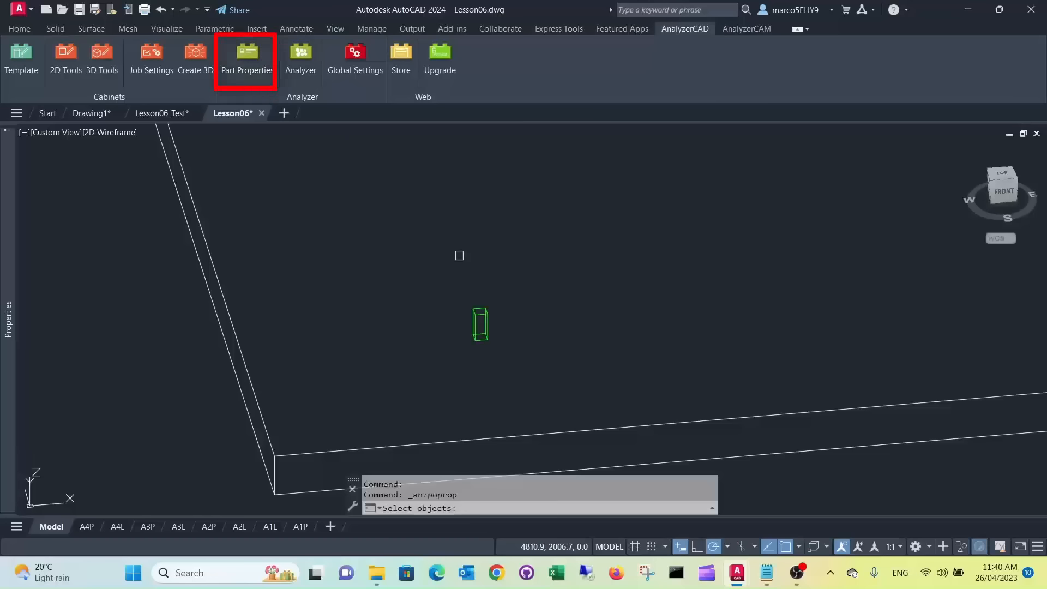
scroll(465, 275, up, 4)
click(489, 398)
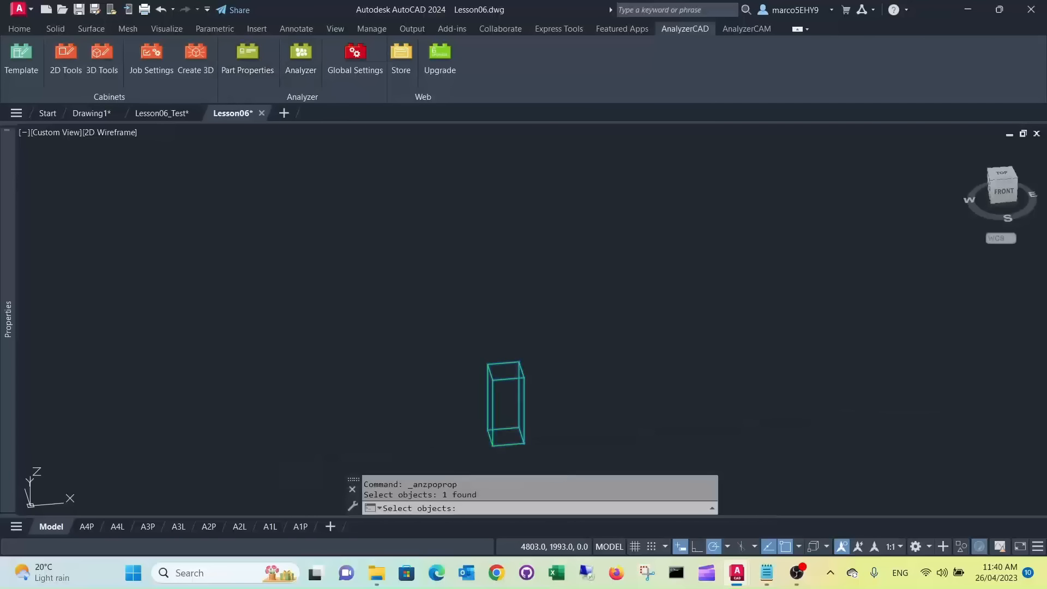
key(Return)
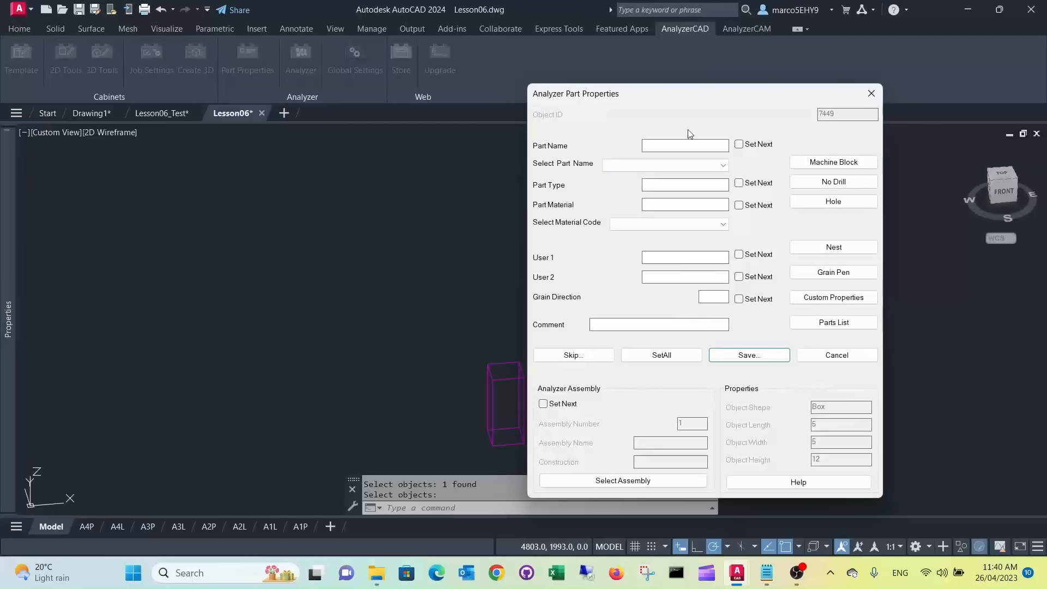
click(833, 163)
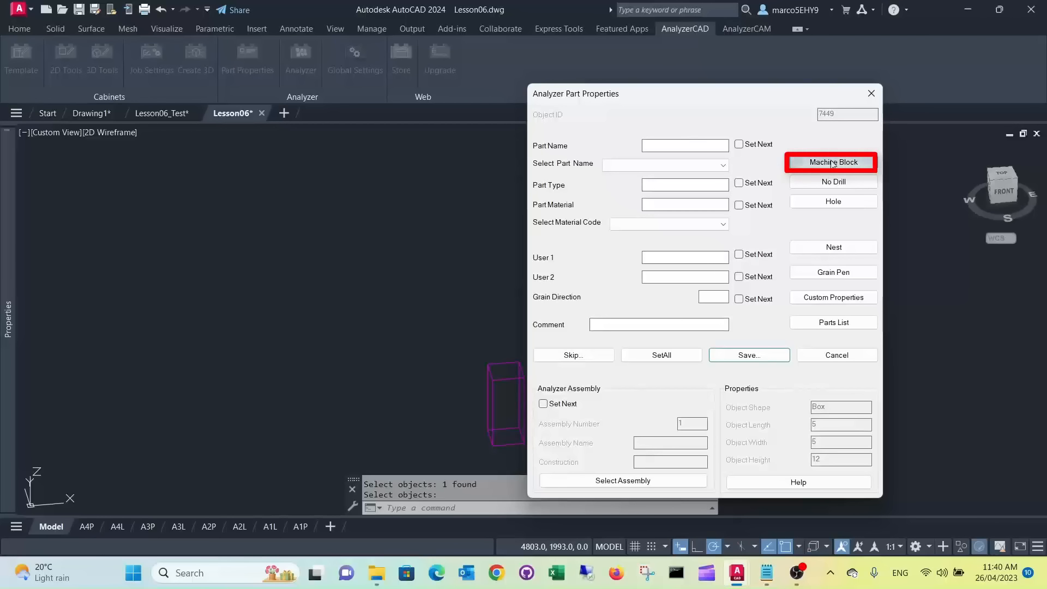
click(833, 165)
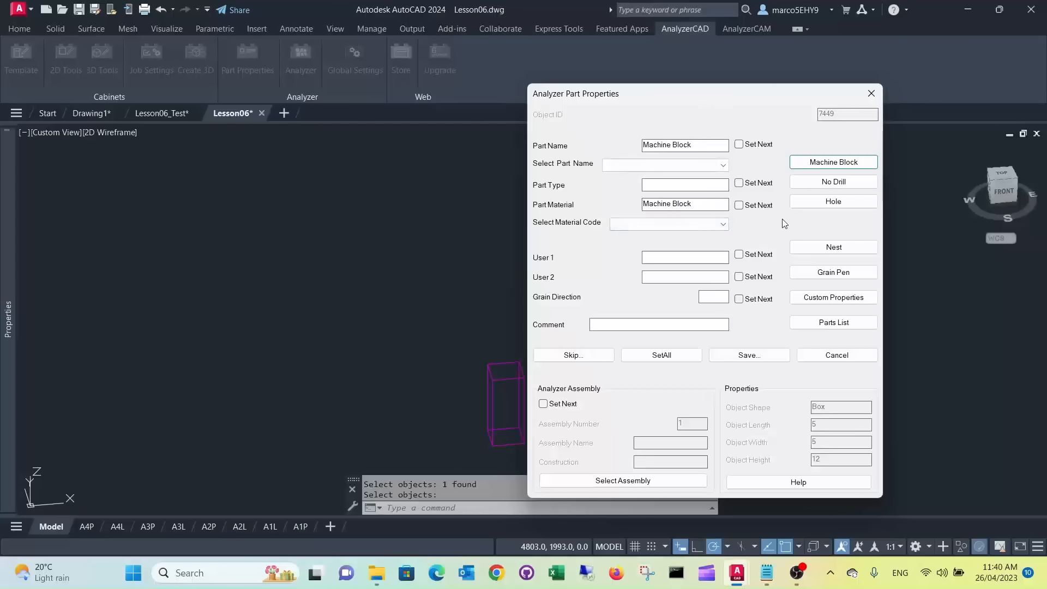
click(829, 203)
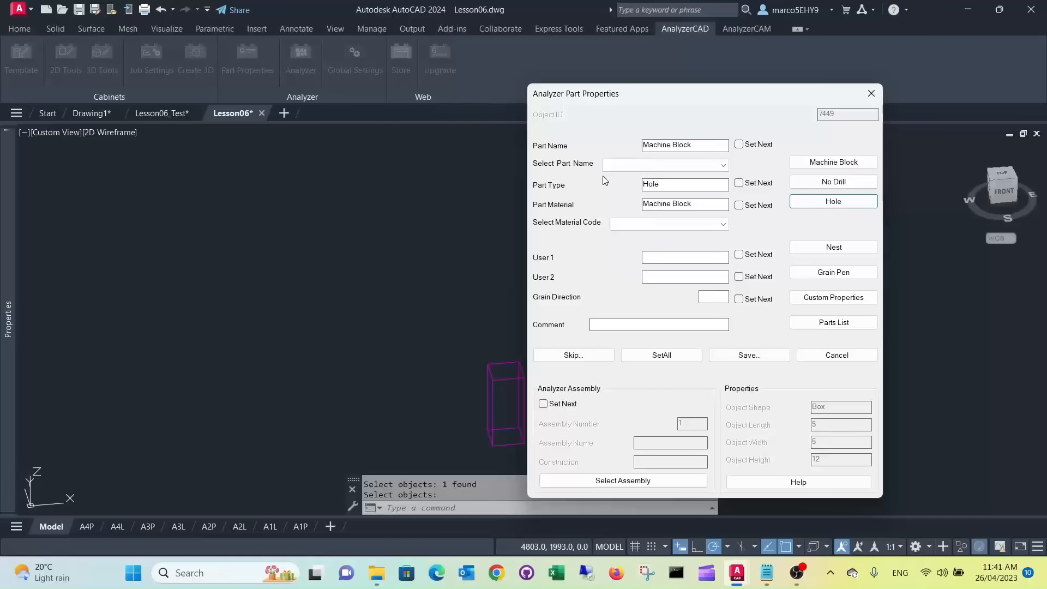
Step: Assign the hole block to the existing assembly Test01 with Screw construction and save its part properties
click(609, 481)
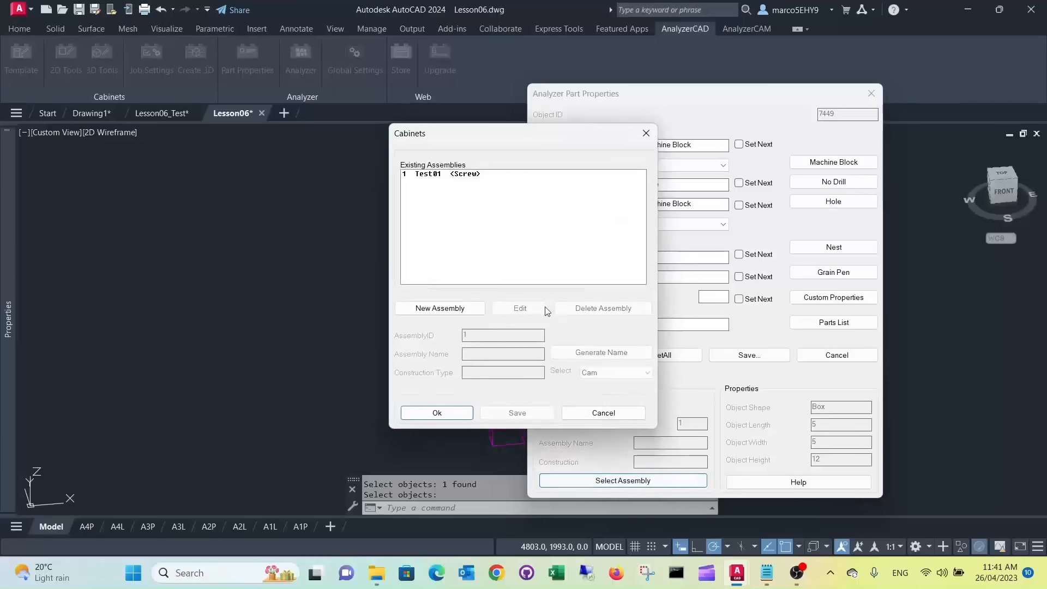
click(440, 175)
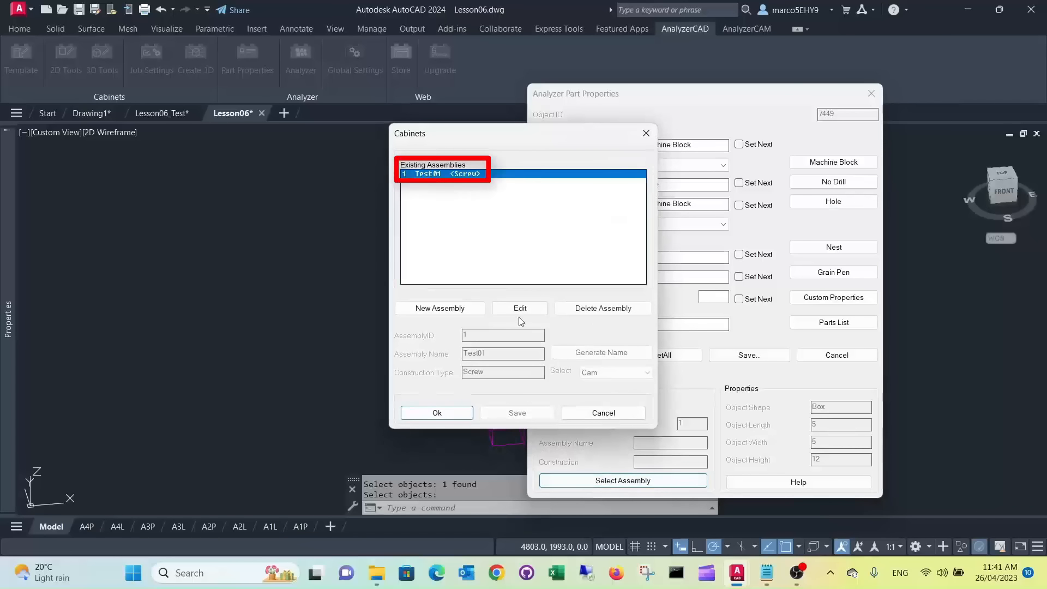
click(441, 414)
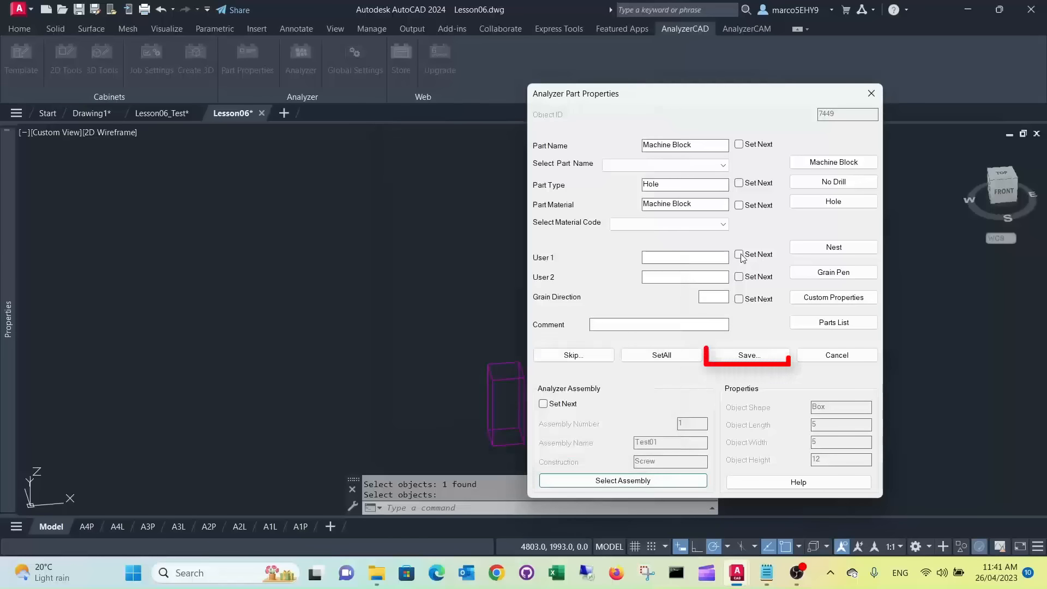
click(747, 358)
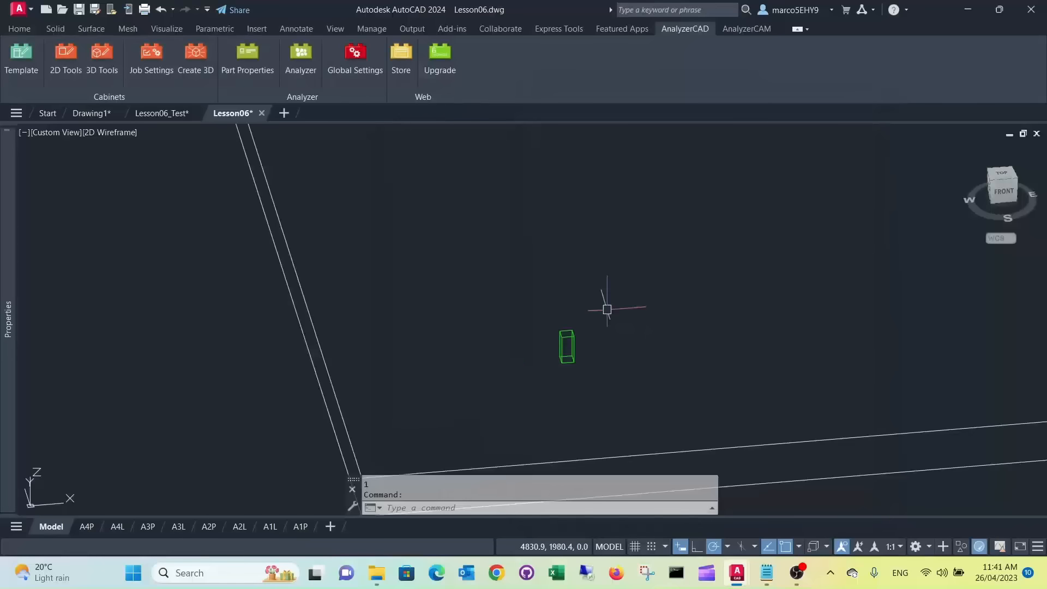
Step: Run Analyzer on the cabinet panels together with the hole block to import them as parts
scroll(607, 309, down, 5)
middle_drag(636, 261, 428, 346)
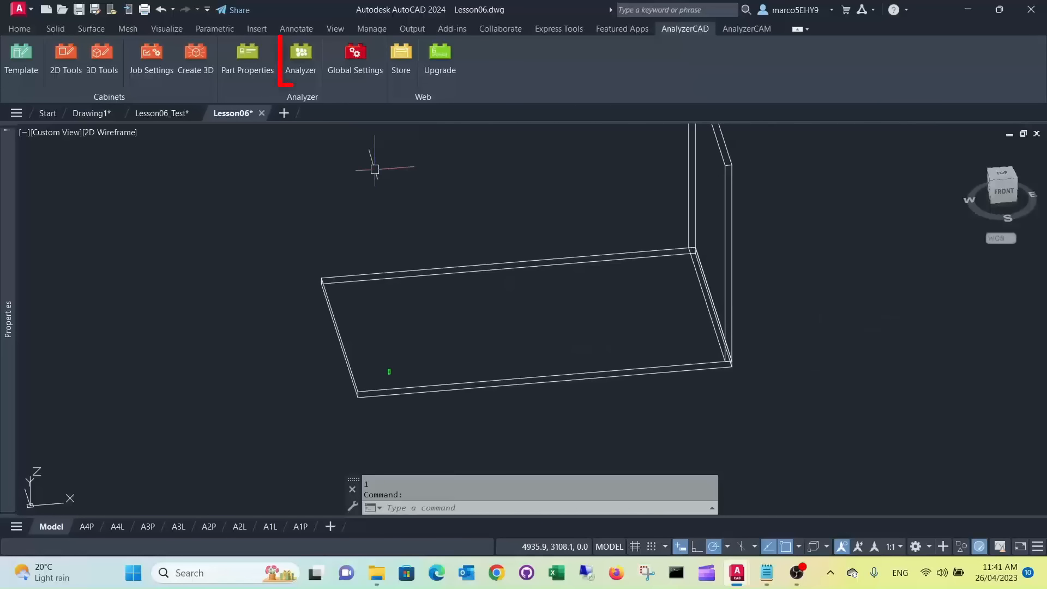
click(303, 54)
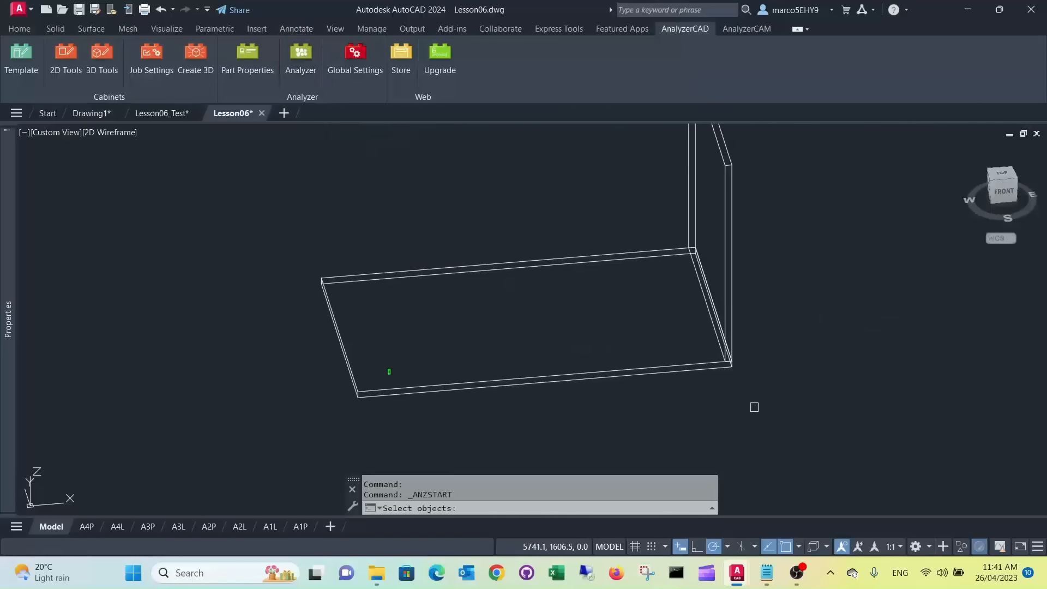
click(770, 409)
click(217, 207)
key(Return)
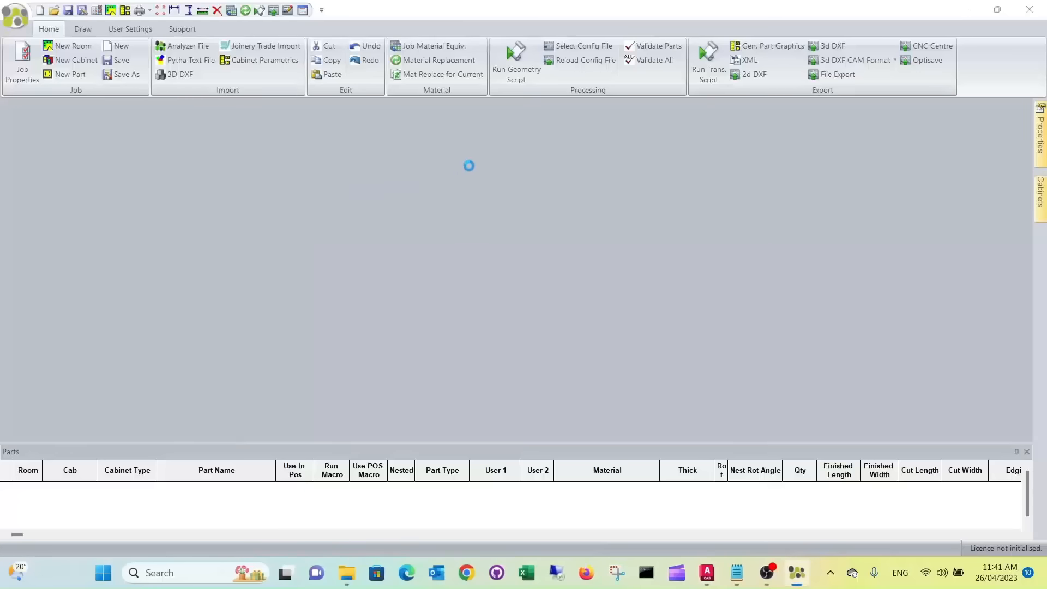
click(892, 426)
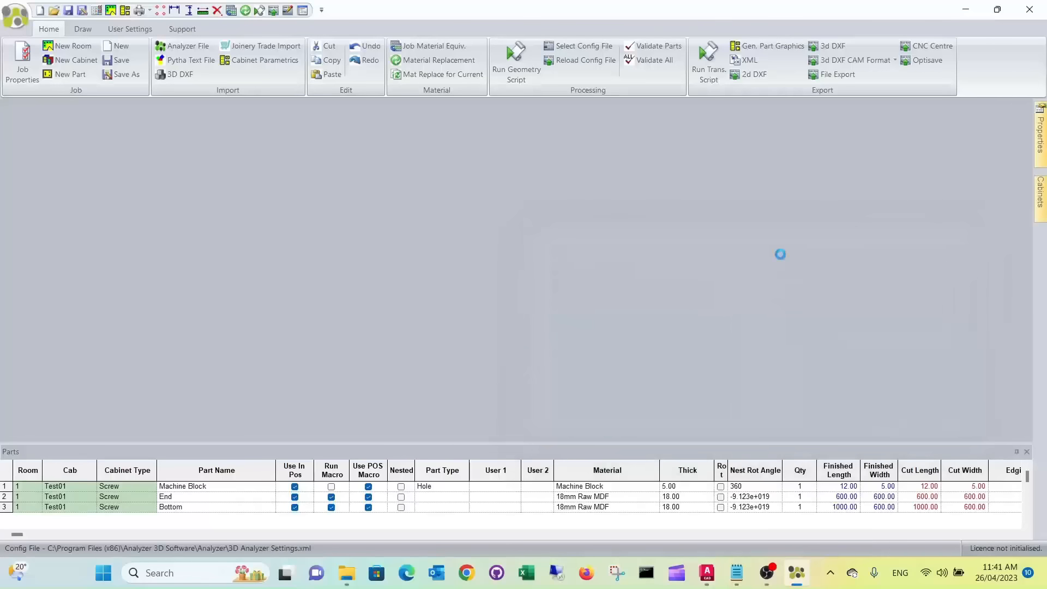
Step: Open cabinet Test01 in room 1, run the geometry script and inspect the drilled hole on the Bottom panel
click(8, 136)
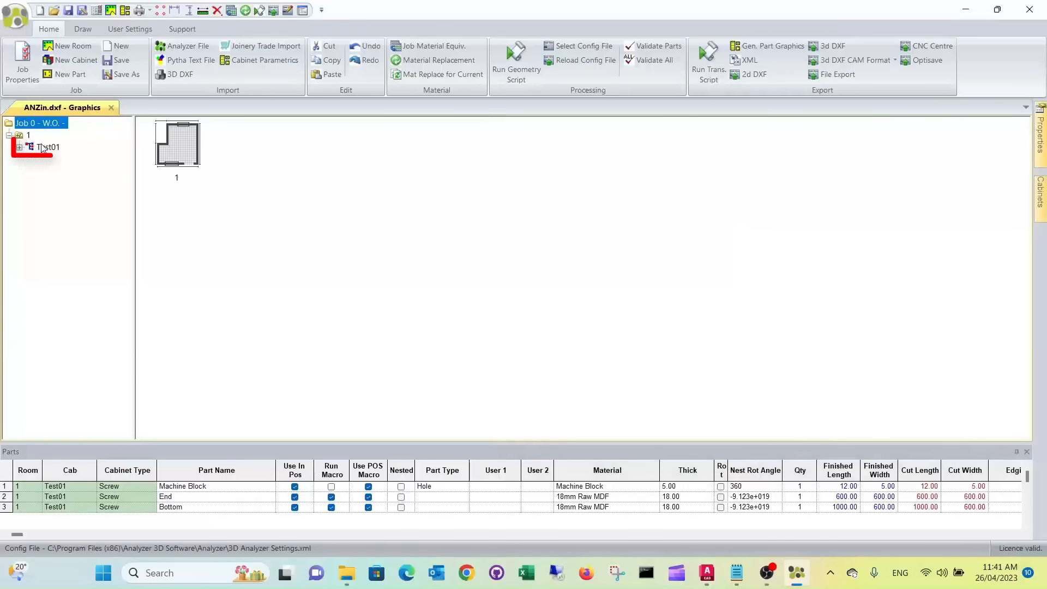
click(48, 146)
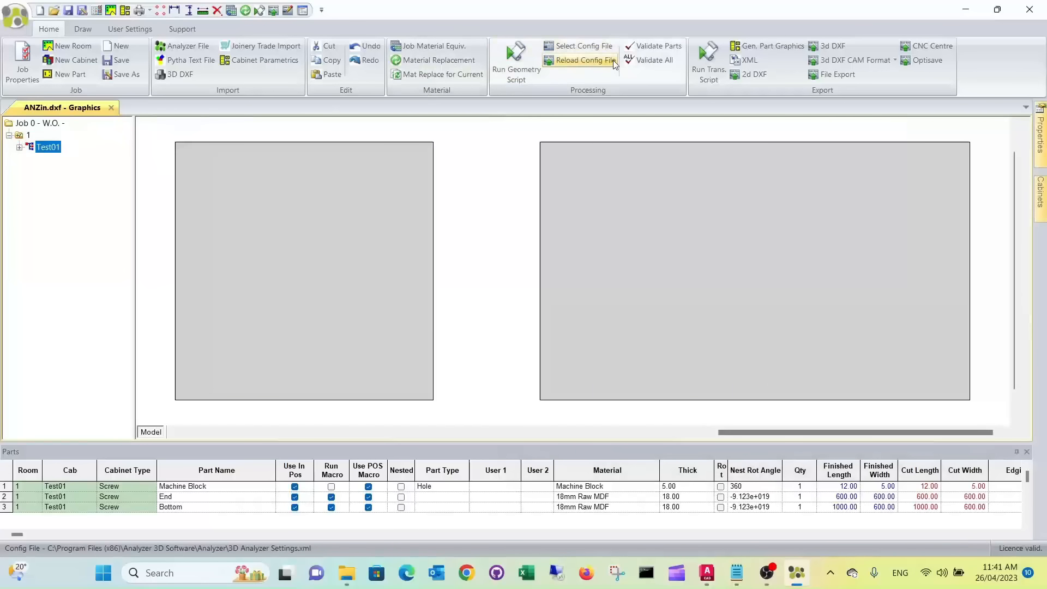
click(511, 59)
scroll(737, 210, up, 10)
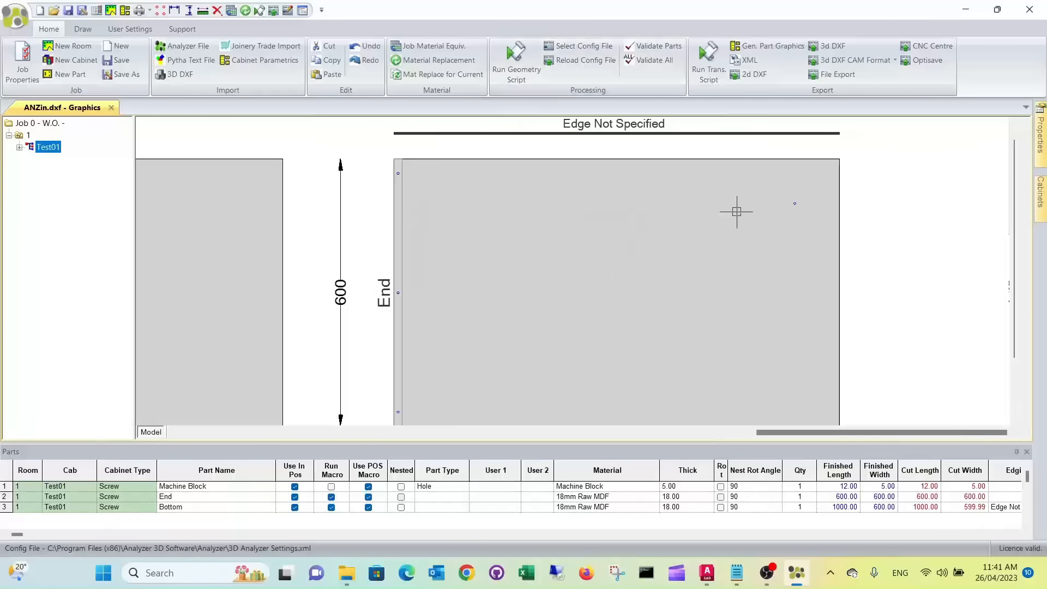
click(795, 202)
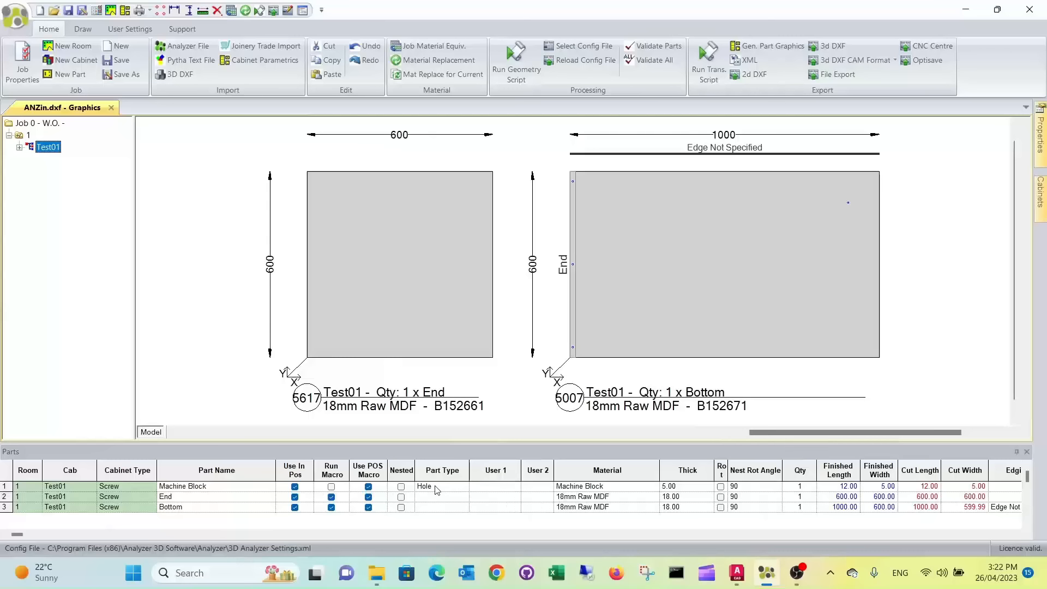
Step: Review Available Drills for DXF Holes in the questionnaire's Generic Settings, and close Analyzer without saving changes to ANZin.dxf
click(288, 10)
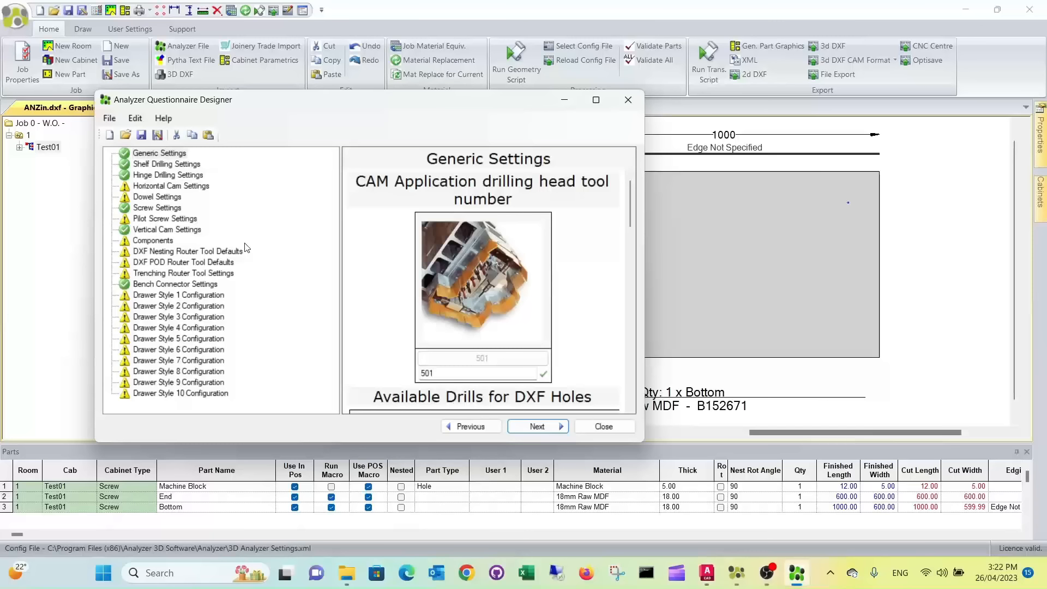
click(164, 154)
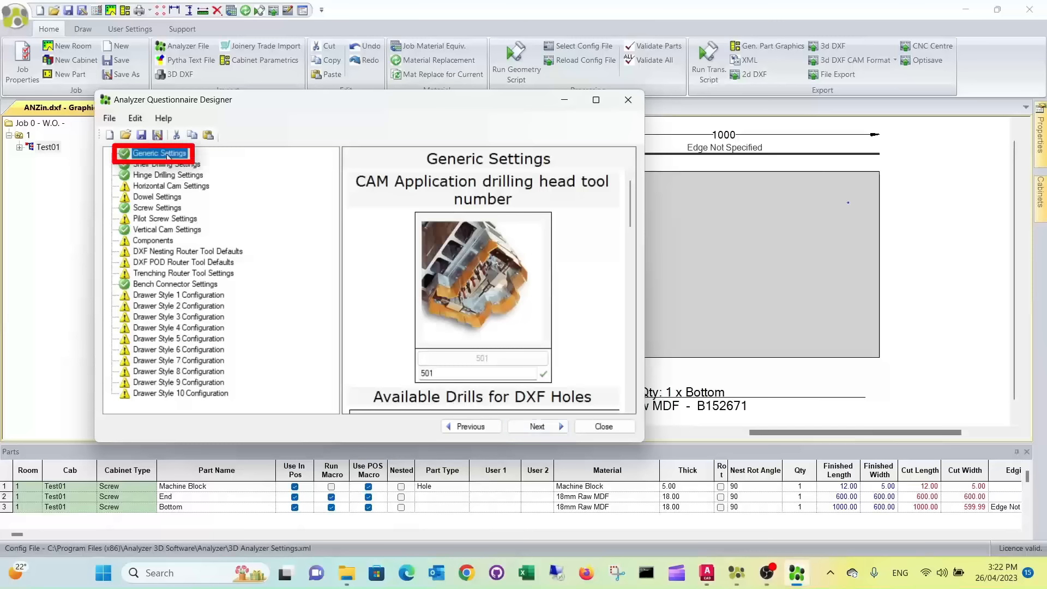
click(596, 100)
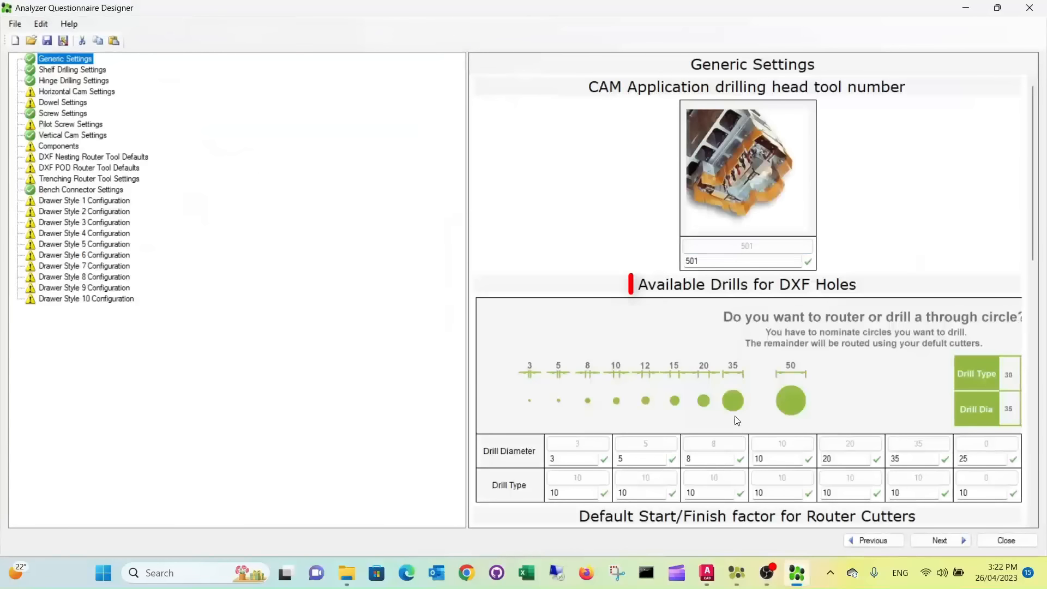
scroll(787, 288, down, 2)
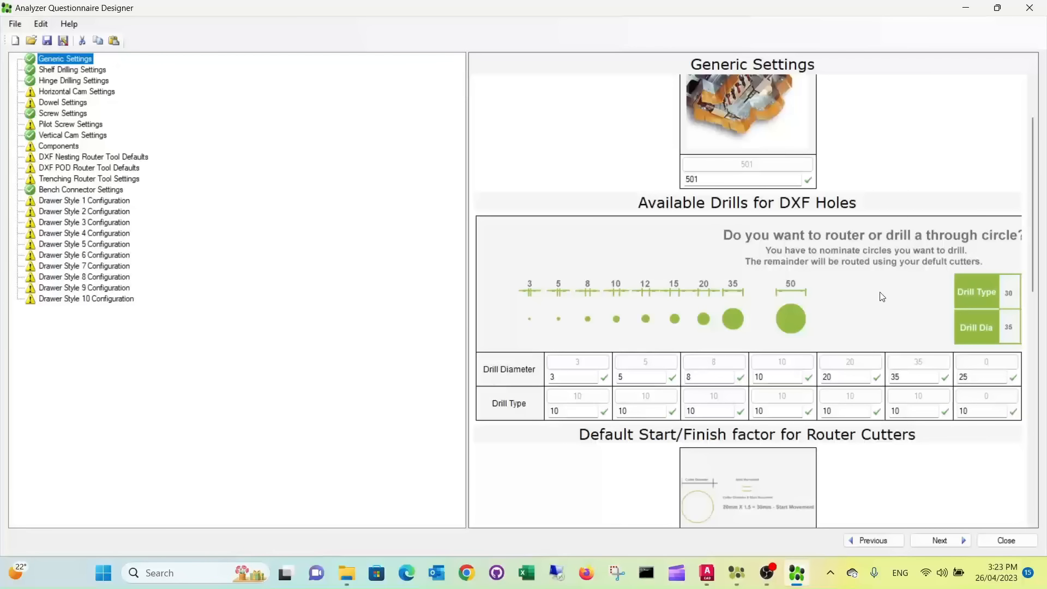
click(1030, 8)
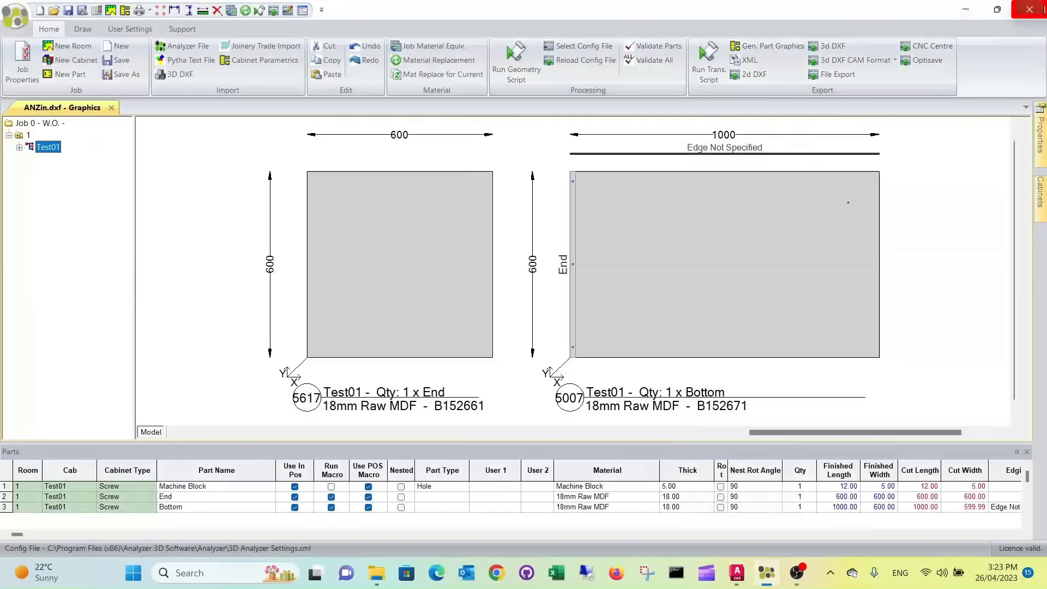
click(1029, 8)
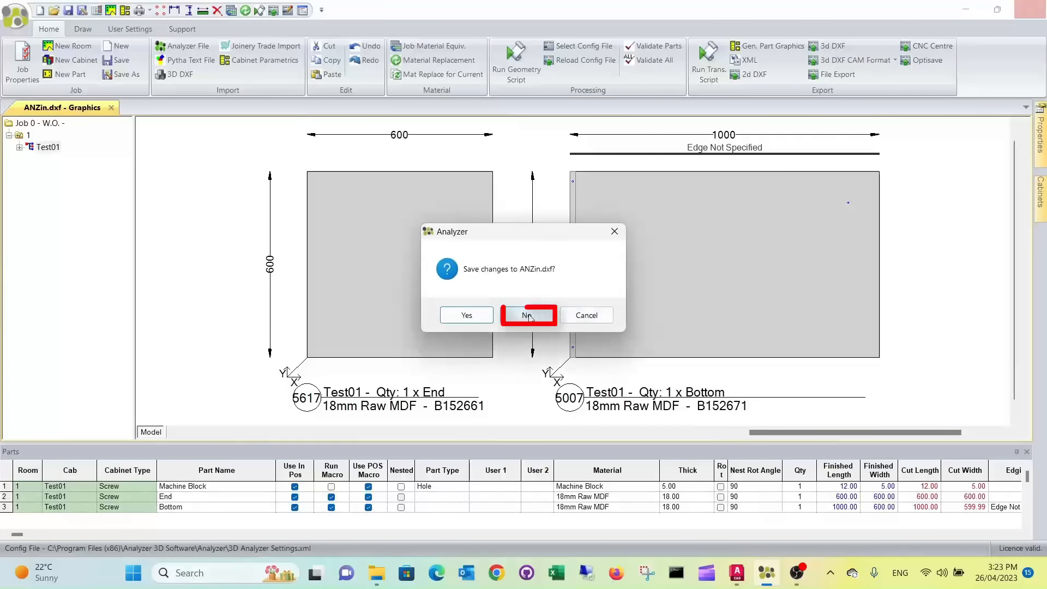
click(528, 316)
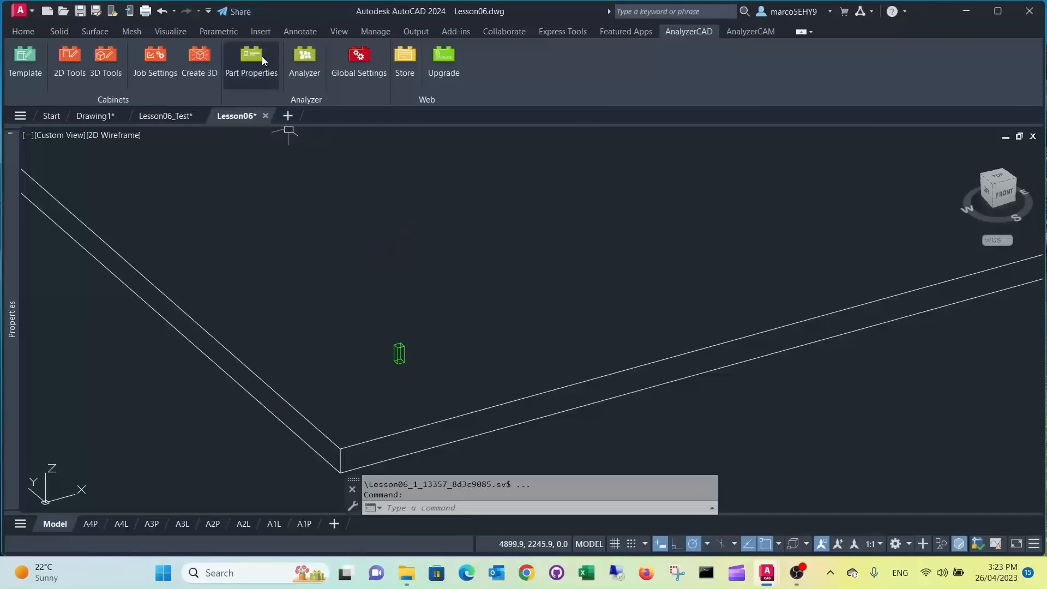
Step: Copy the hole block along the 90° direction at distances of 50, 100 and 200 from the original
click(28, 31)
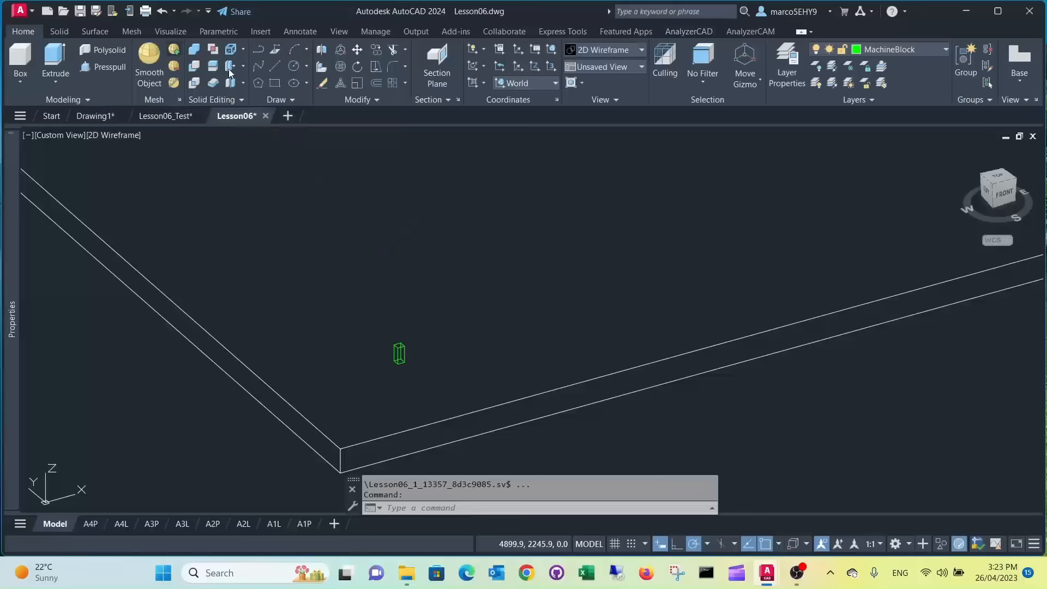
click(377, 50)
click(399, 352)
key(Return)
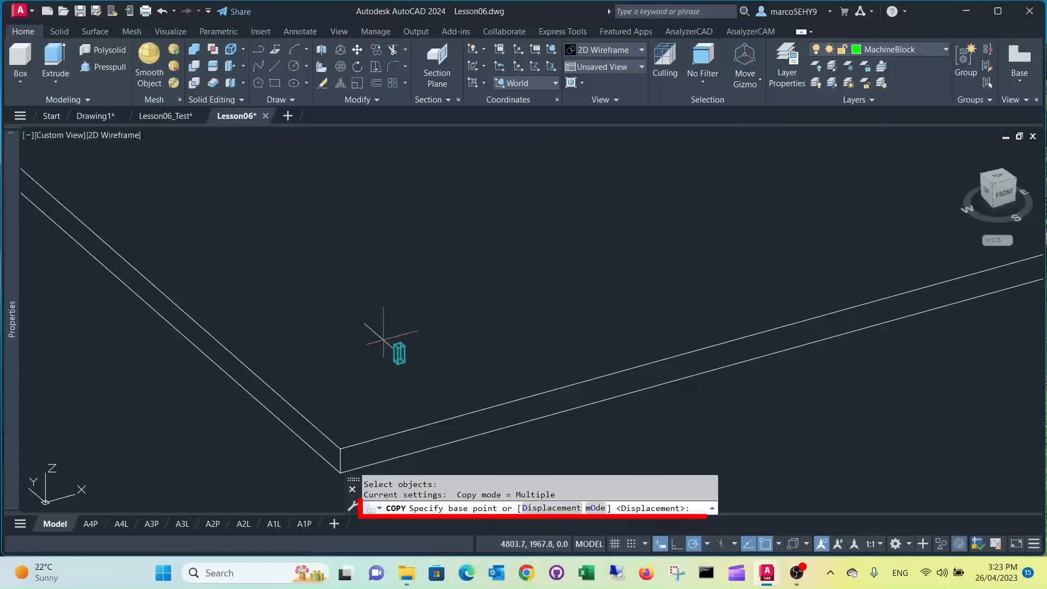
click(339, 396)
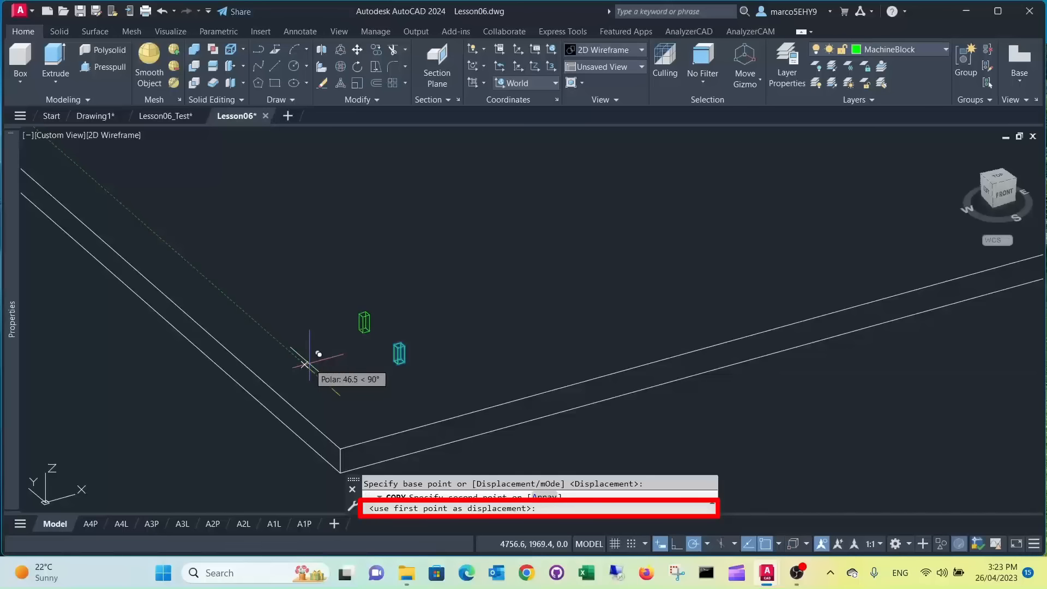
key(Return)
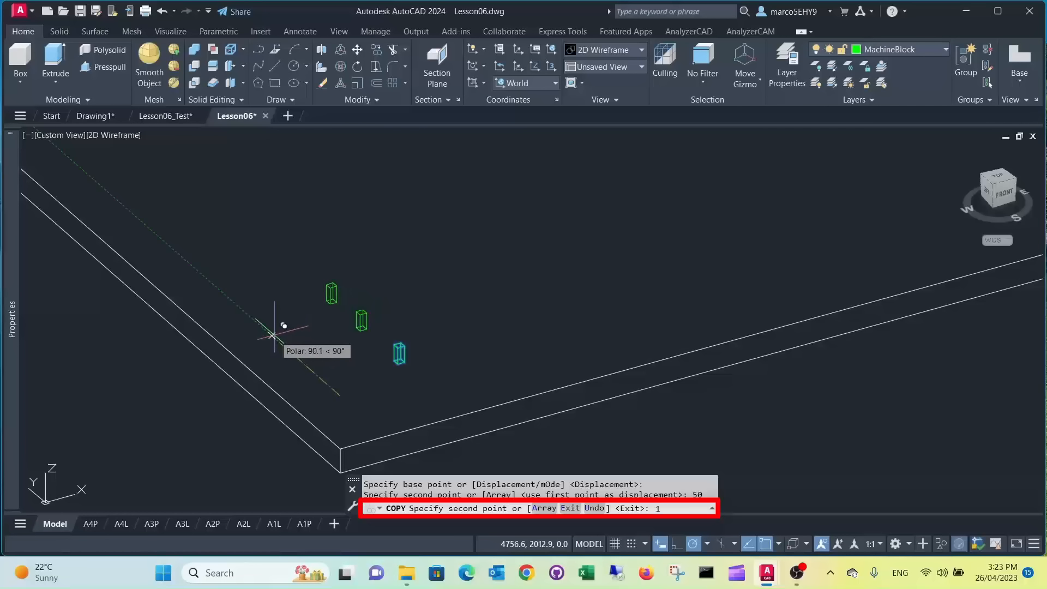
key(Return)
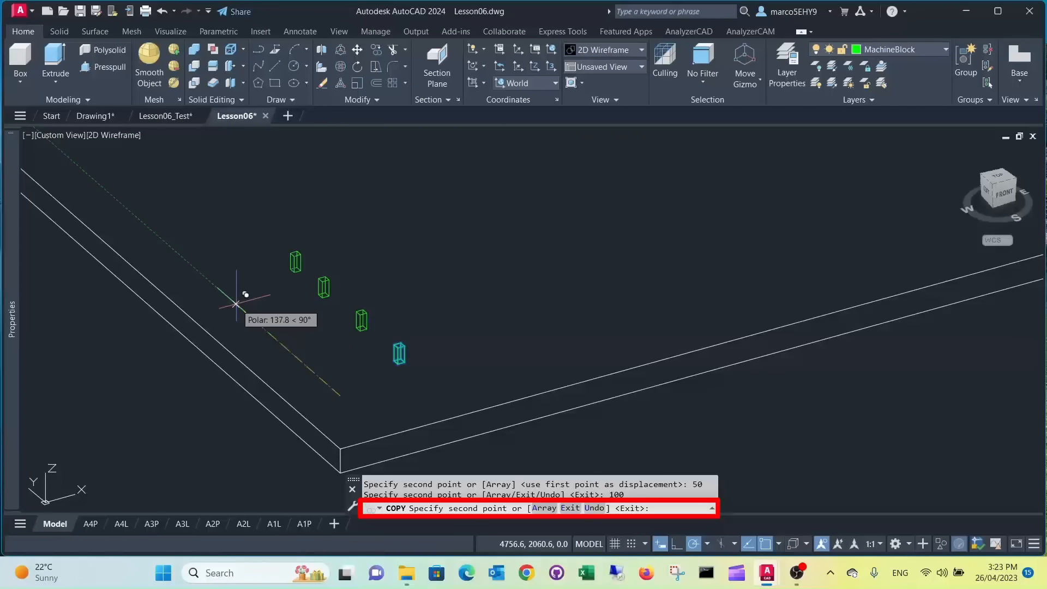
key(Return)
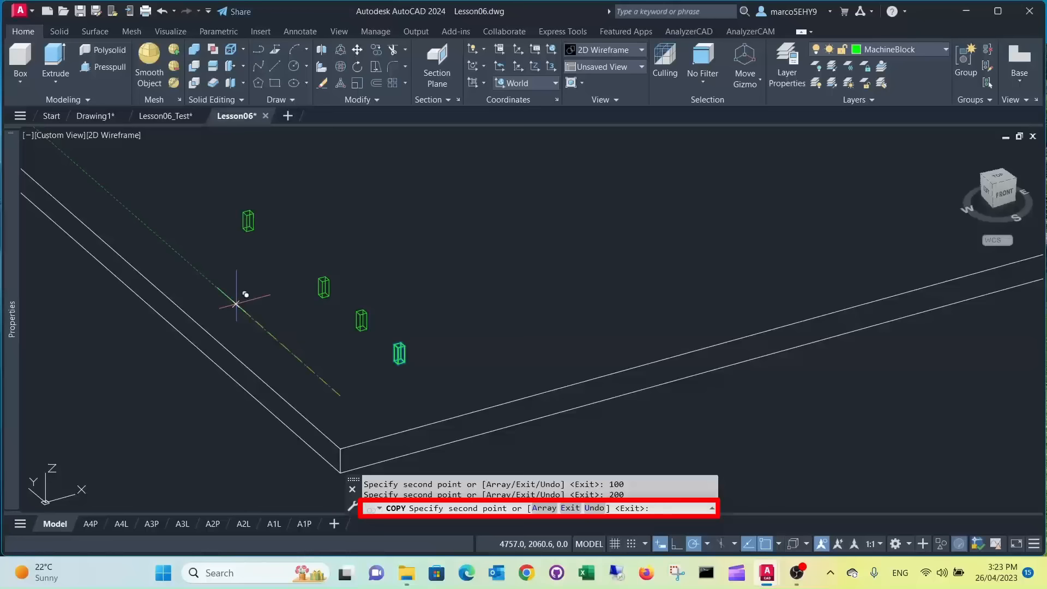
key(Return)
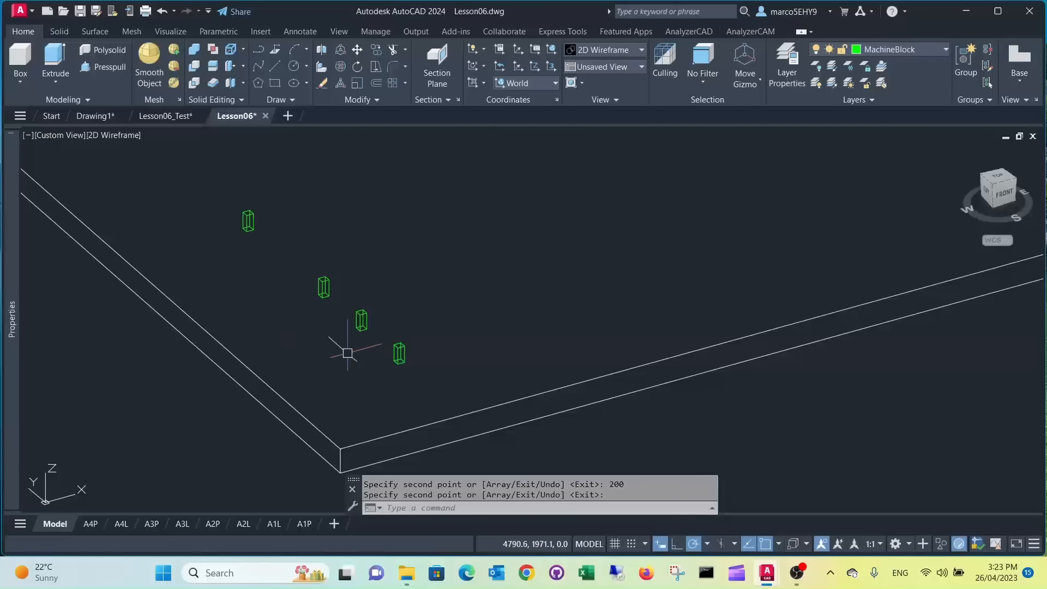
key(Escape)
Step: Set the length and width of the hole block copied 50 from the original to 8 each
scroll(352, 332, up, 4)
click(344, 299)
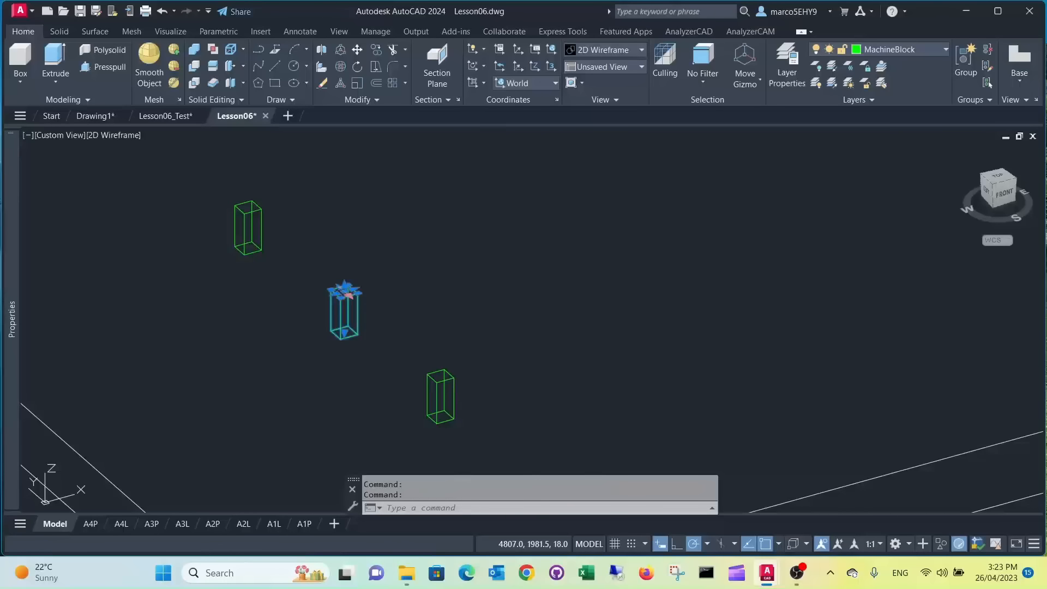
mouse_move(10, 345)
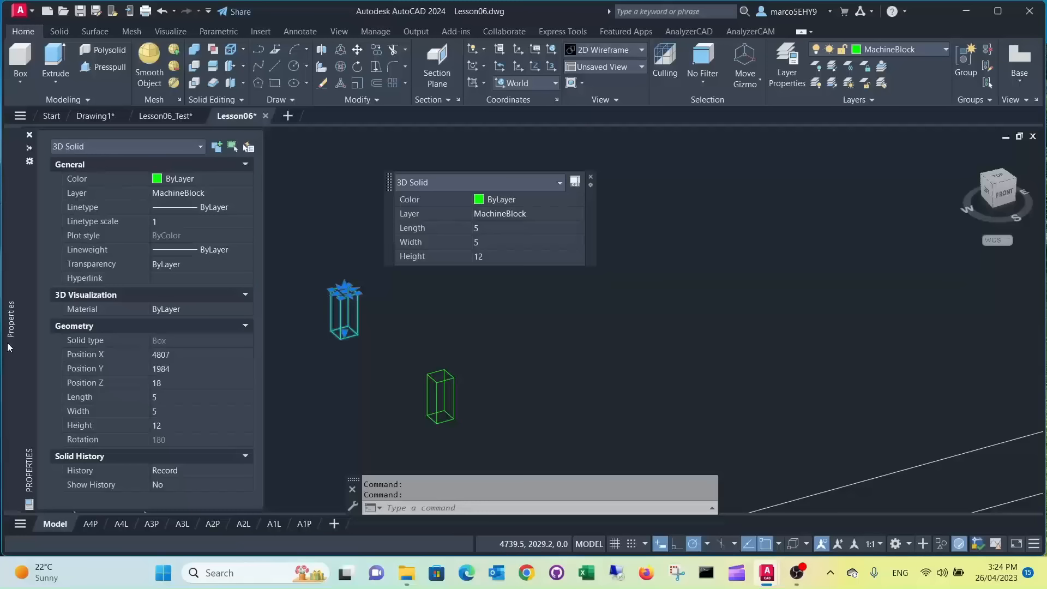
click(163, 398)
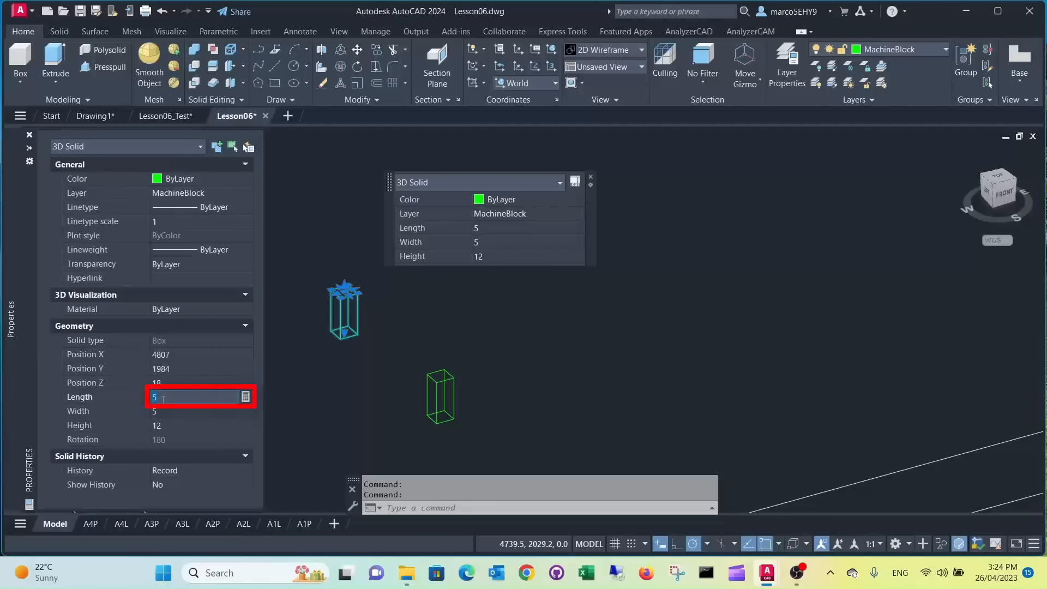
text(8)
click(164, 412)
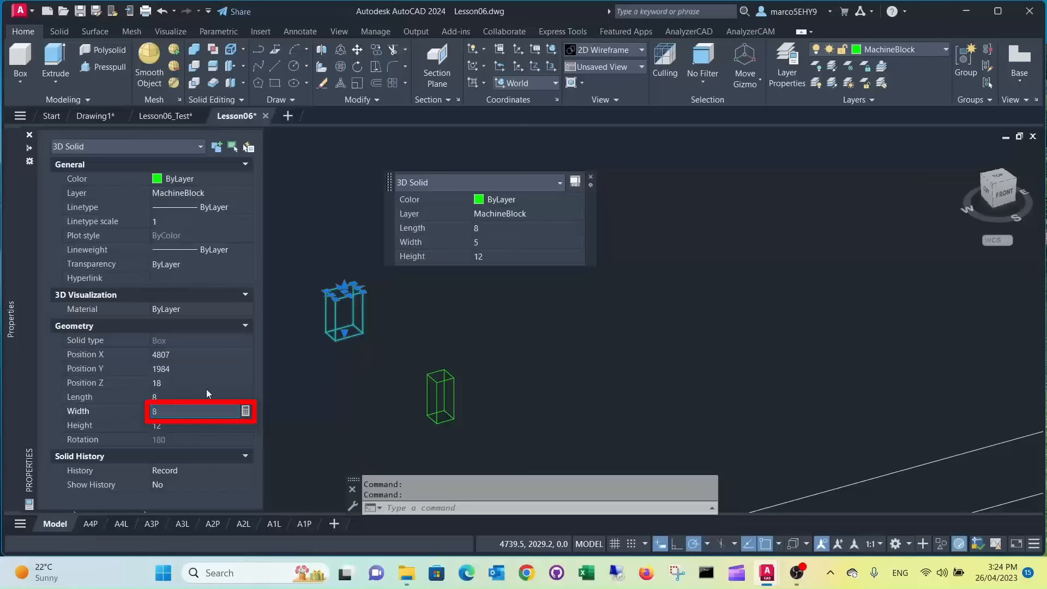
text(8)
click(352, 346)
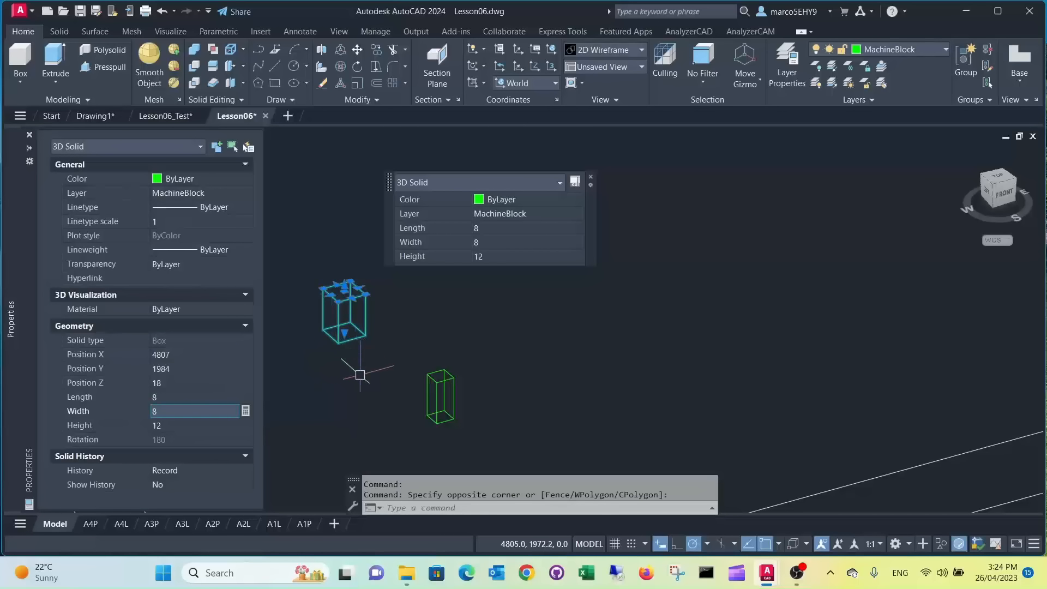
key(Escape)
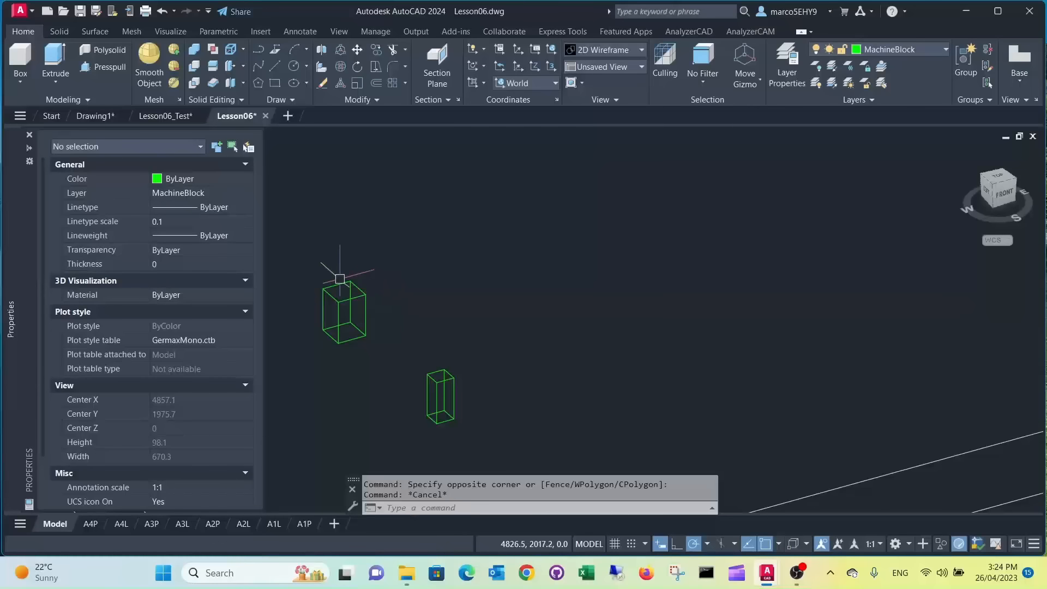
Step: Set the length and width of the hole block copied 100 from the original to 25 each
scroll(340, 279, down, 4)
scroll(449, 301, up, 2)
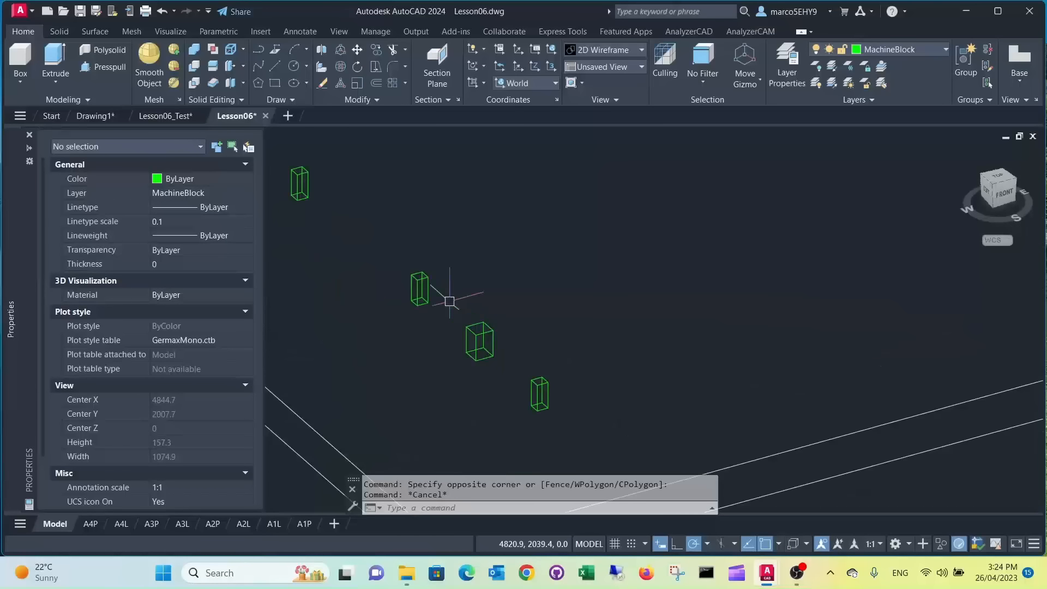
click(417, 280)
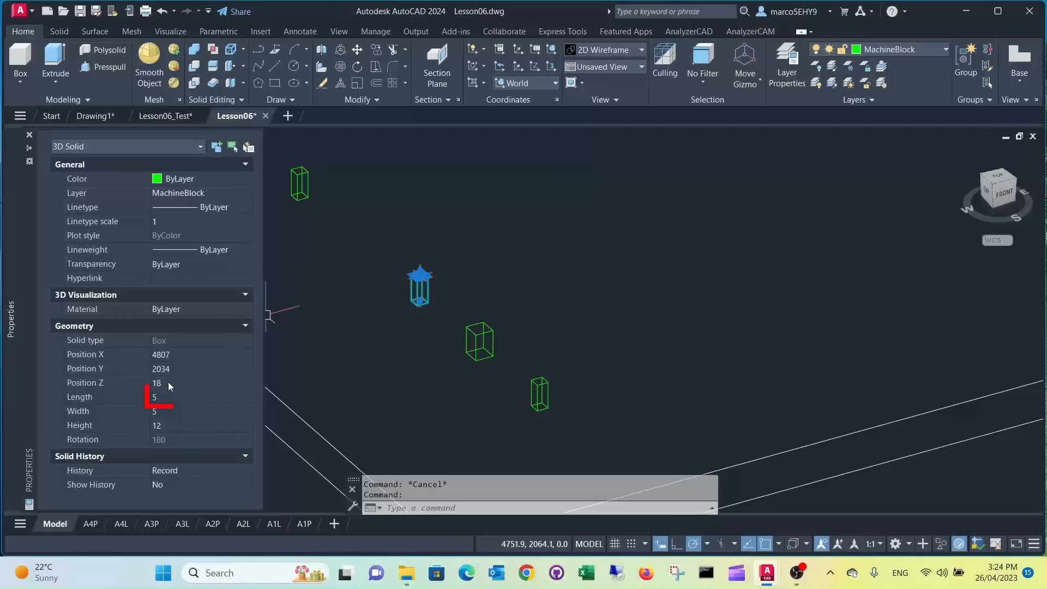
click(166, 398)
text(2)
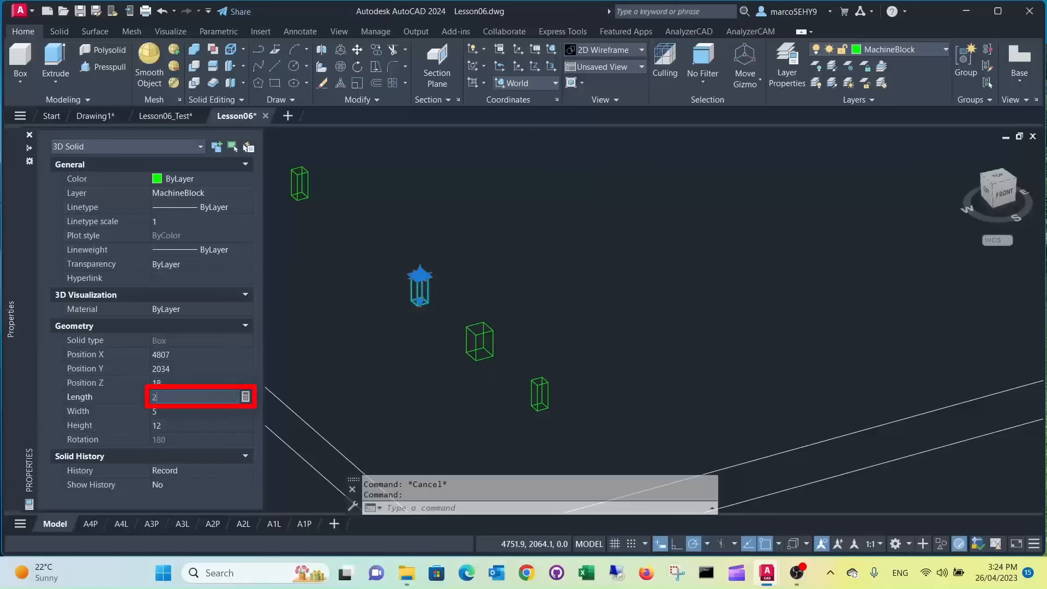
text(5)
click(160, 412)
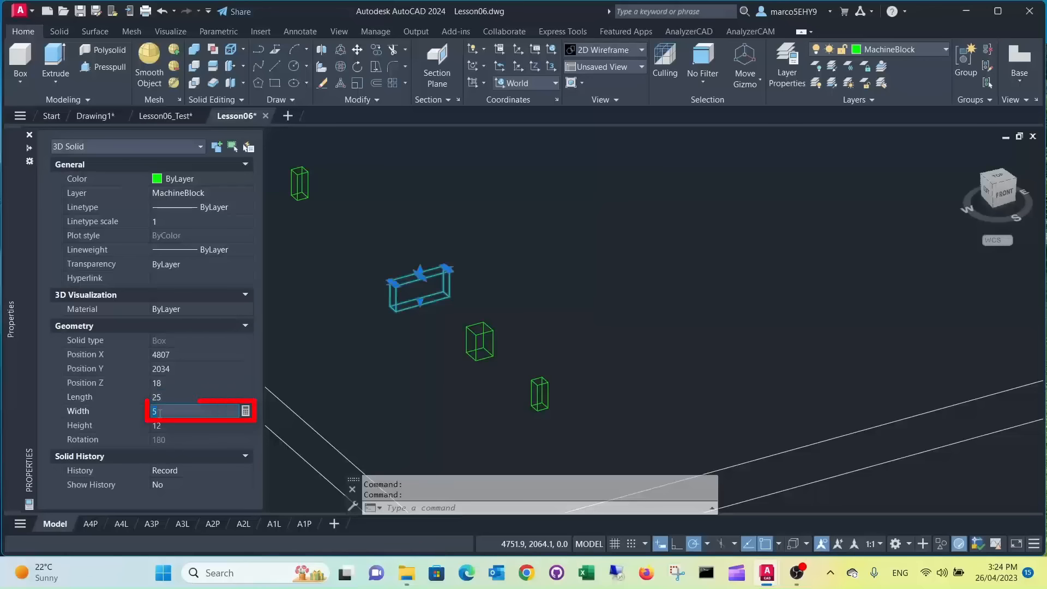
key(Return)
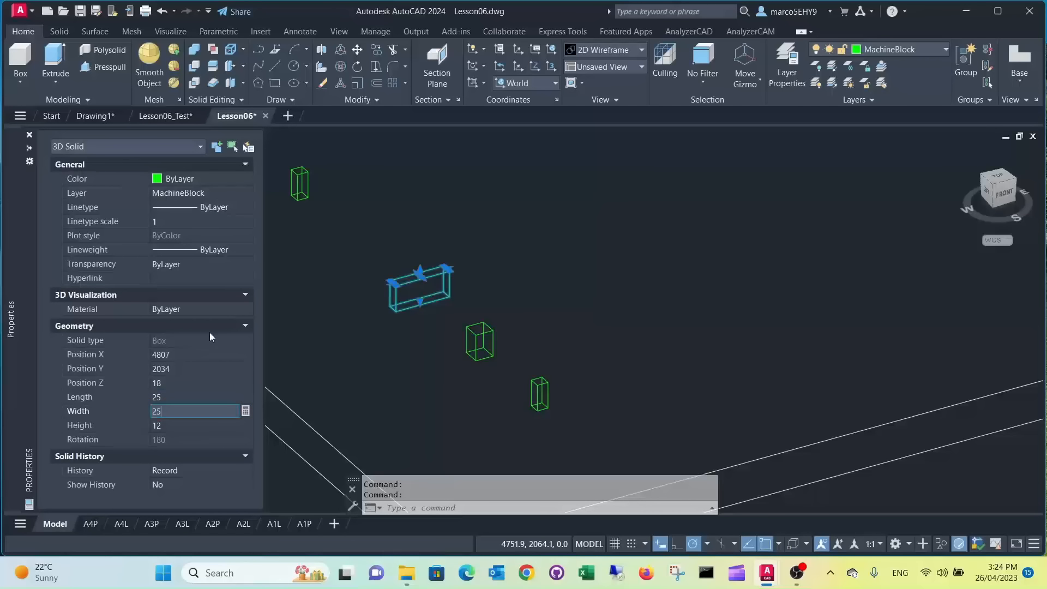
key(Escape)
Step: Set the length and width of the hole block copied 200 from the original to 35 each
click(302, 169)
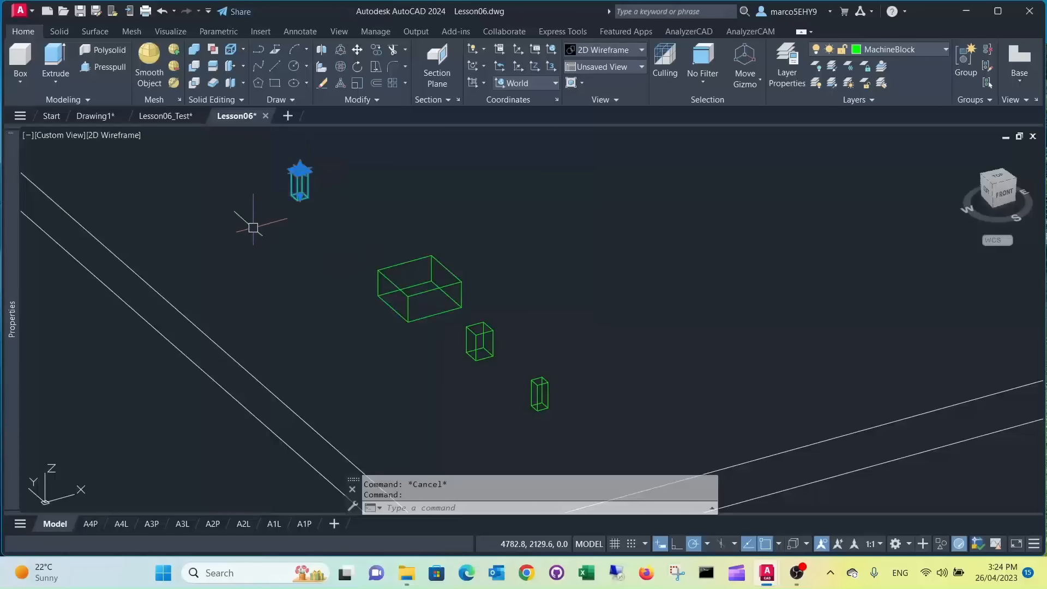
mouse_move(9, 379)
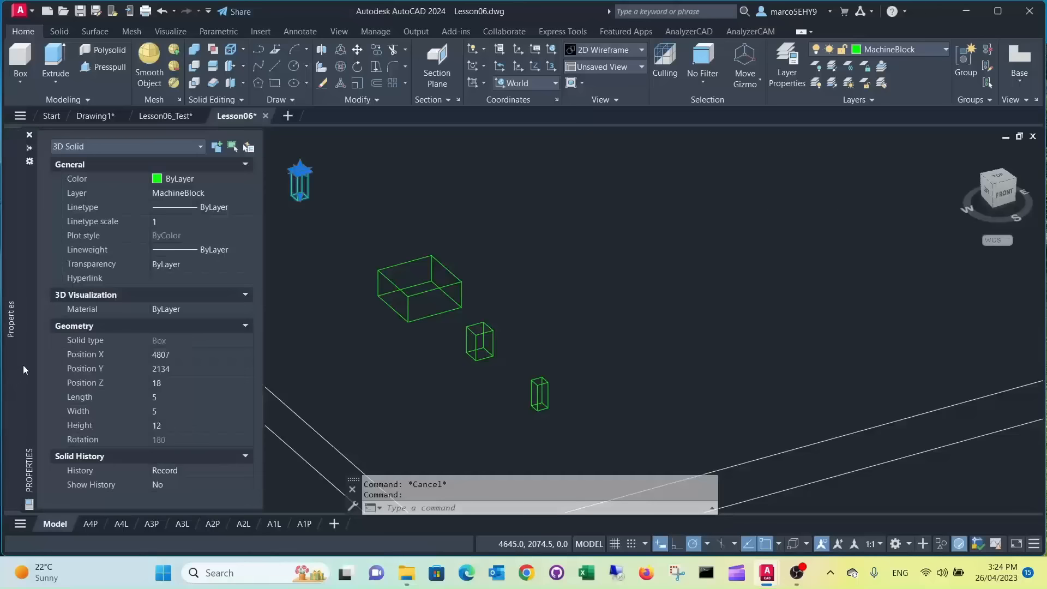
click(176, 393)
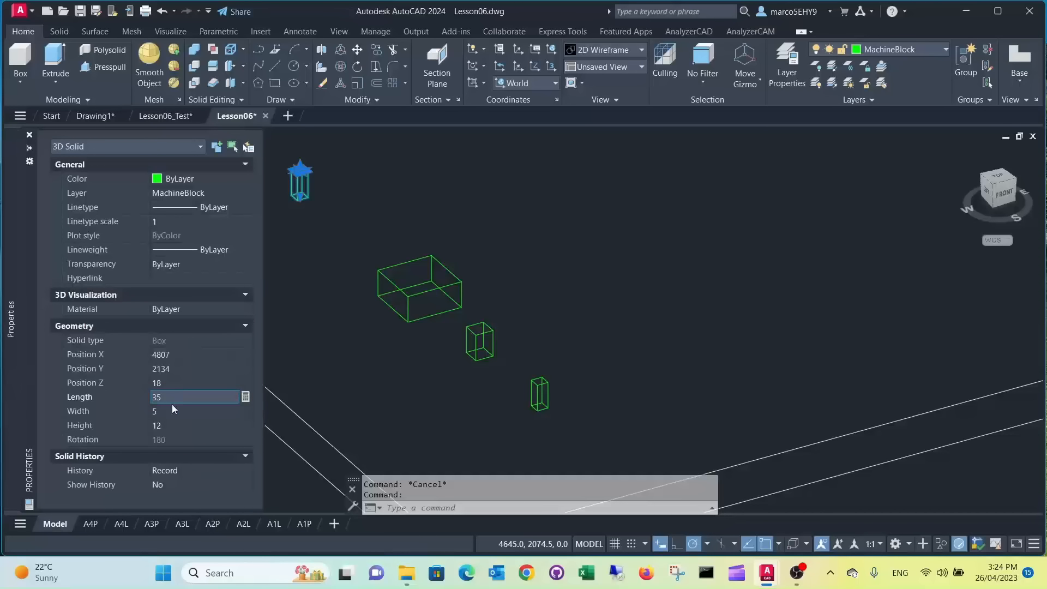
click(168, 410)
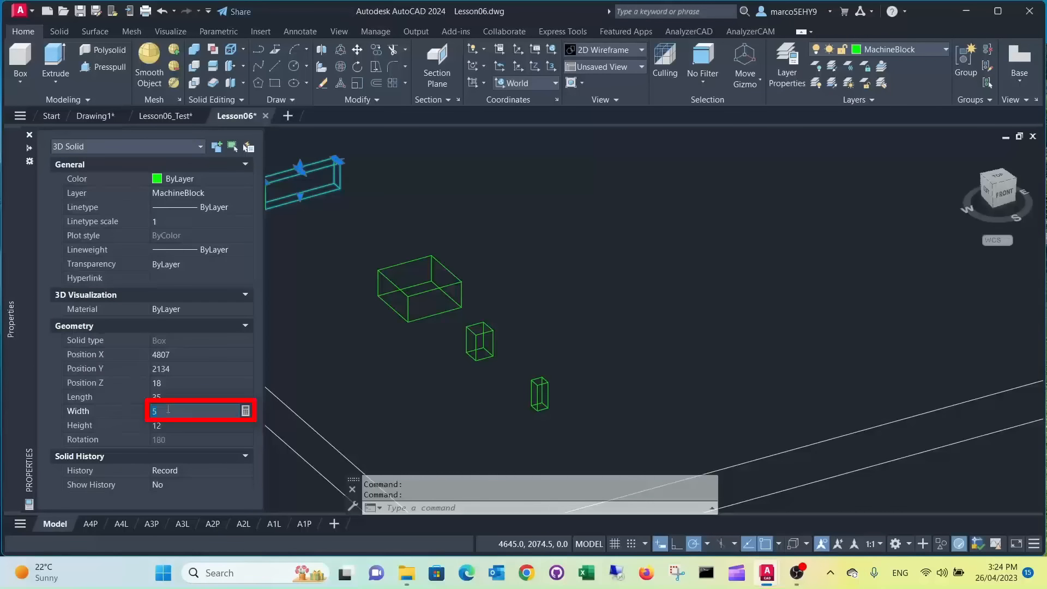
text(35)
key(Return)
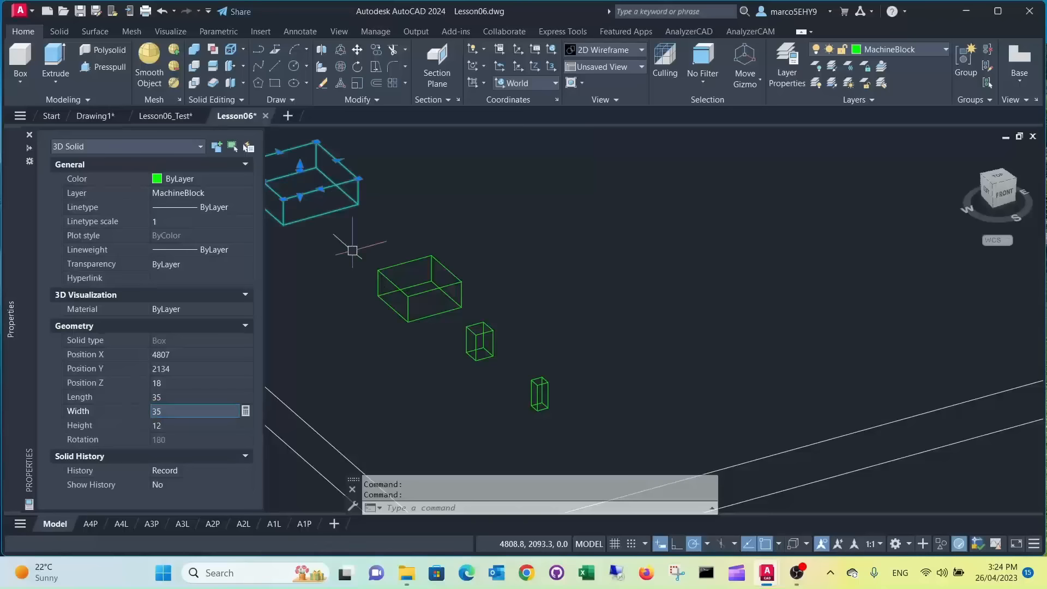
key(Escape)
Step: Send both panels and all hole blocks to Analyzer, accepting the default job details
scroll(368, 236, down, 4)
scroll(374, 240, down, 3)
middle_drag(375, 240, 313, 292)
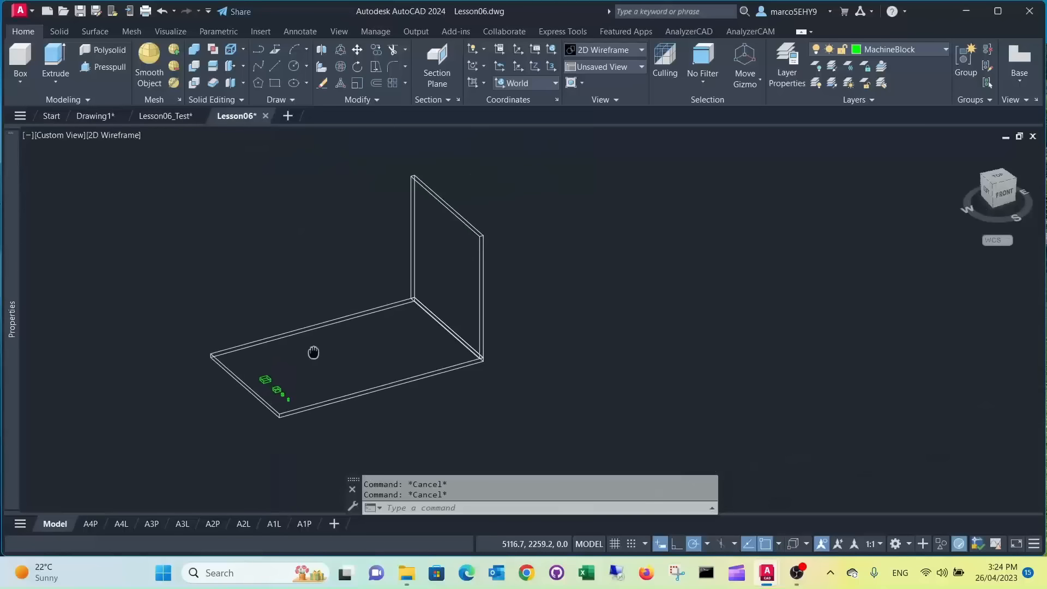
click(702, 33)
click(314, 56)
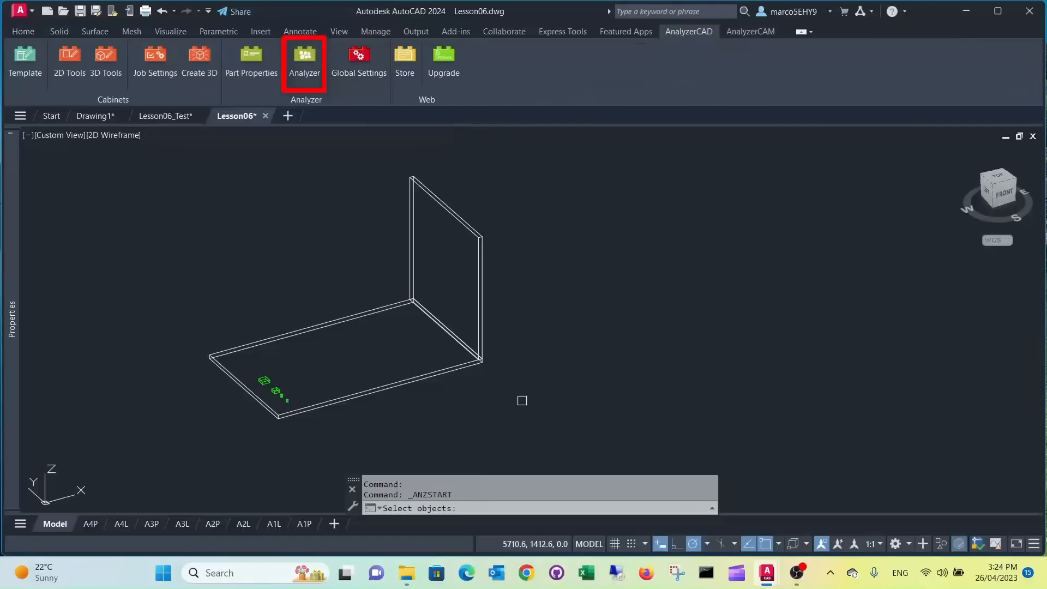
click(545, 414)
click(71, 167)
key(Return)
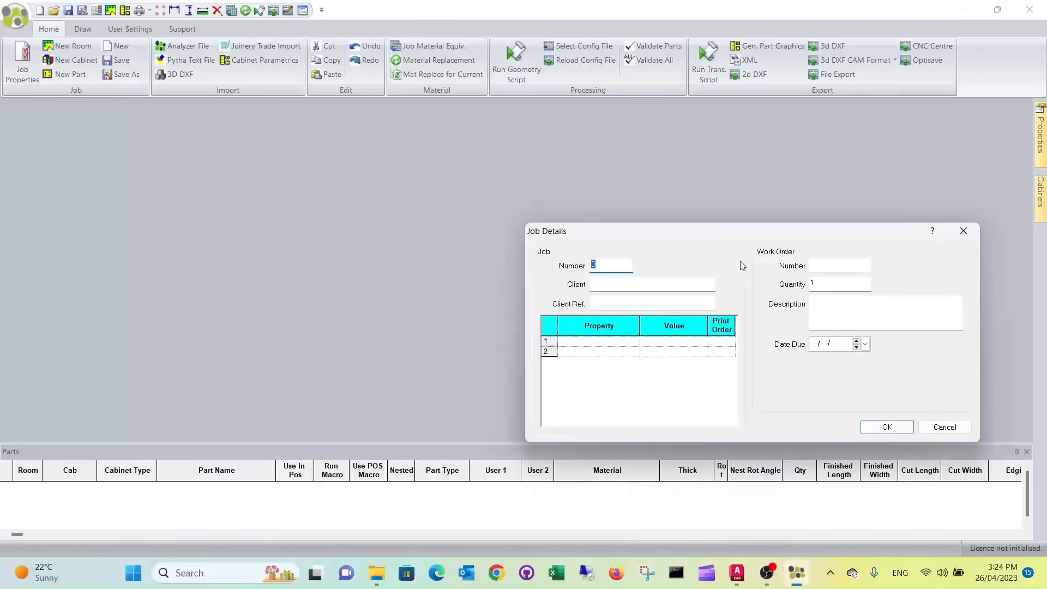
click(883, 428)
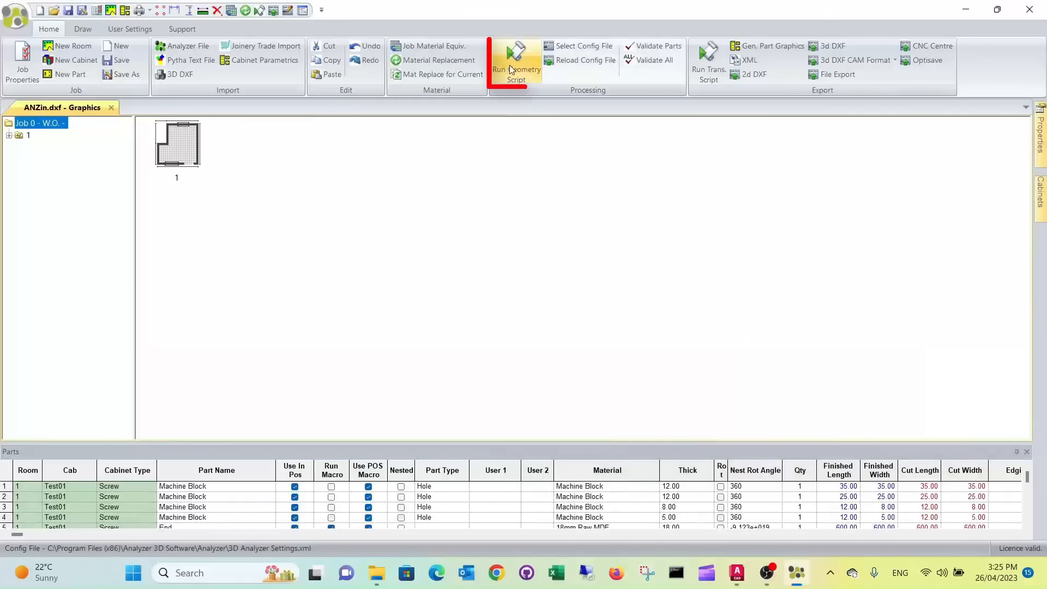
Step: After running the geometry script, inspect the largest hole on cabinet Test01's Bottom panel and close Analyzer without saving changes
click(9, 135)
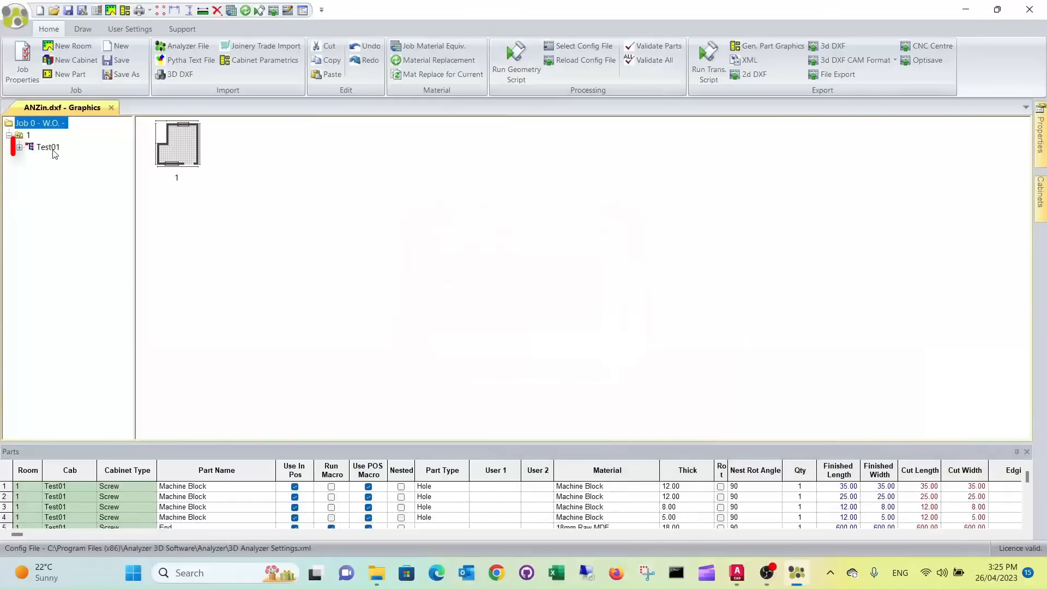
click(48, 147)
scroll(871, 194, up, 2)
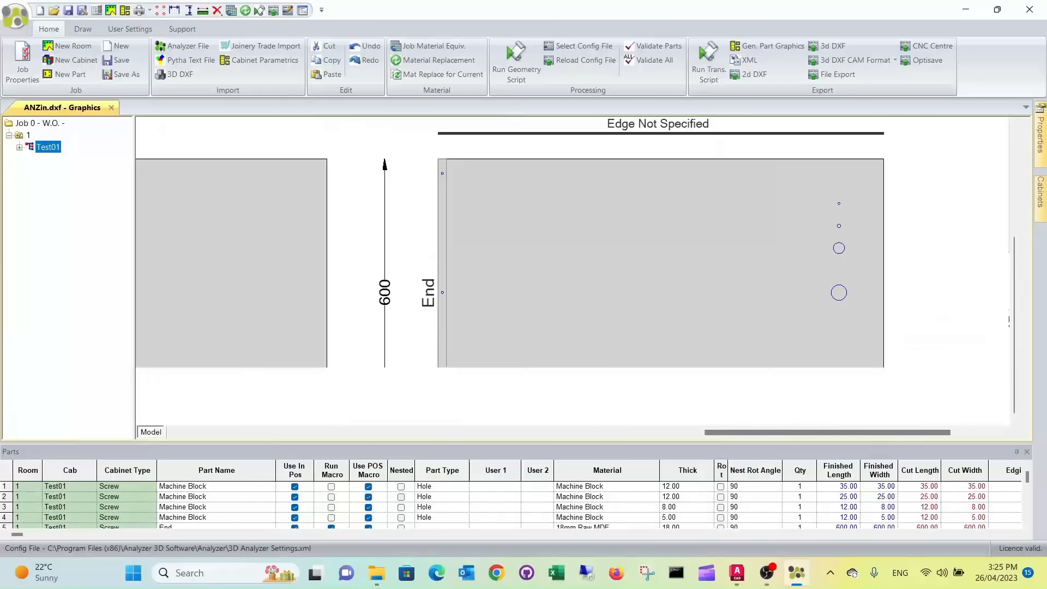
double_click(839, 293)
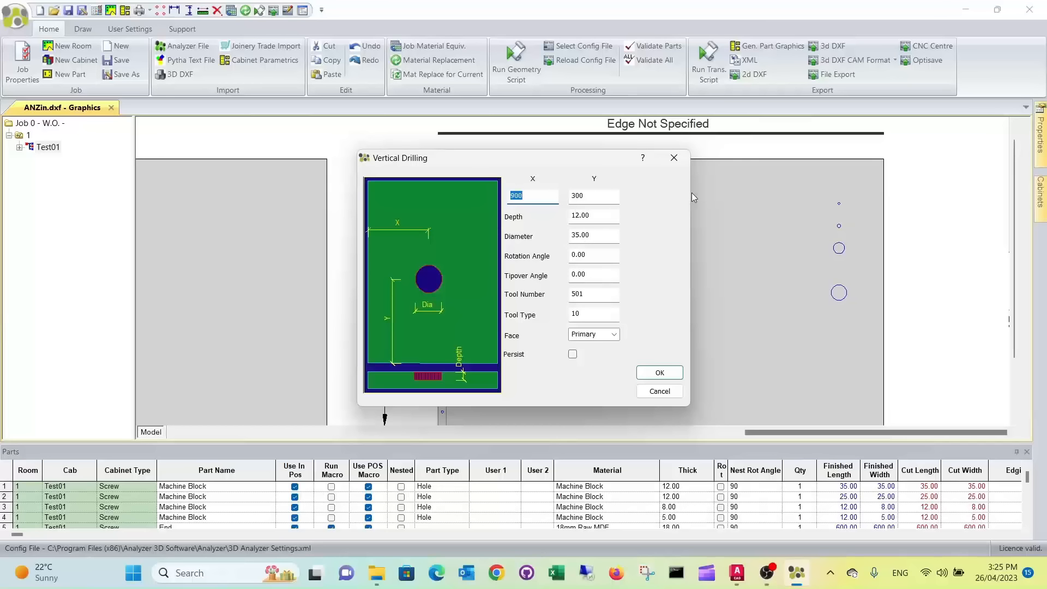
click(660, 373)
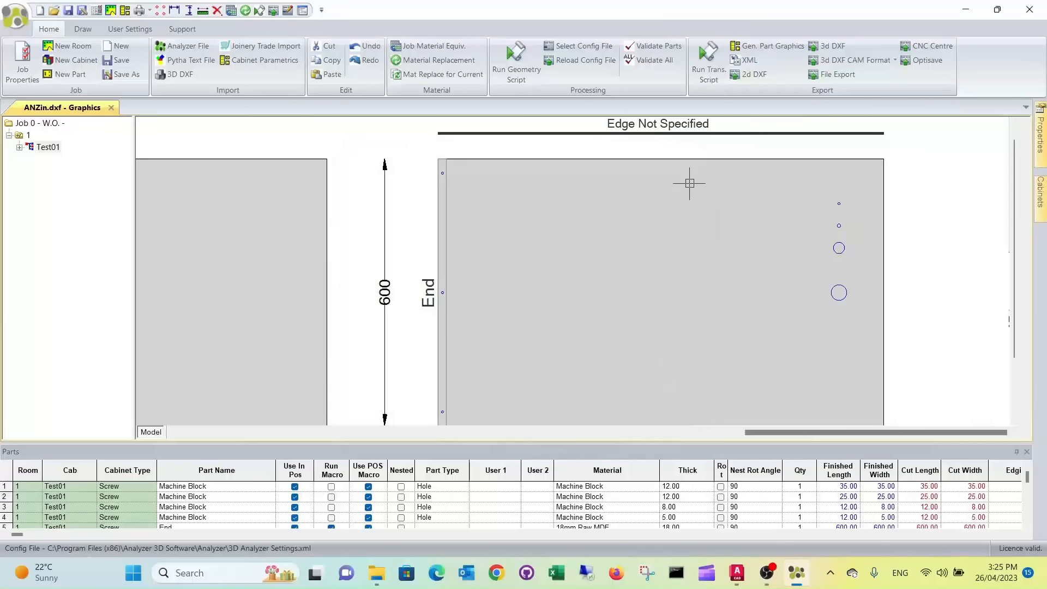
scroll(689, 184, down, 1)
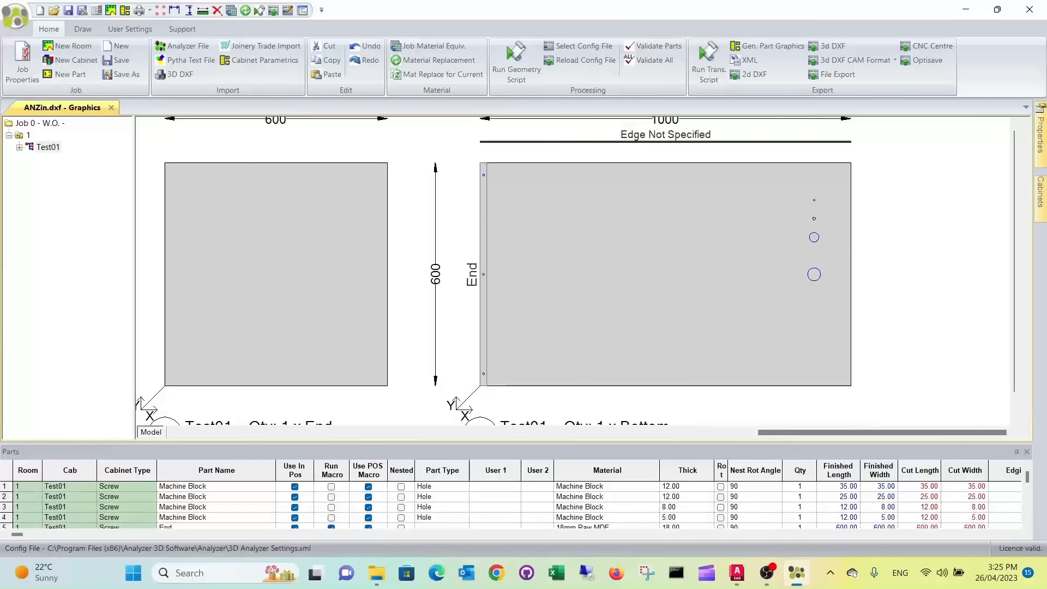
scroll(822, 248, up, 1)
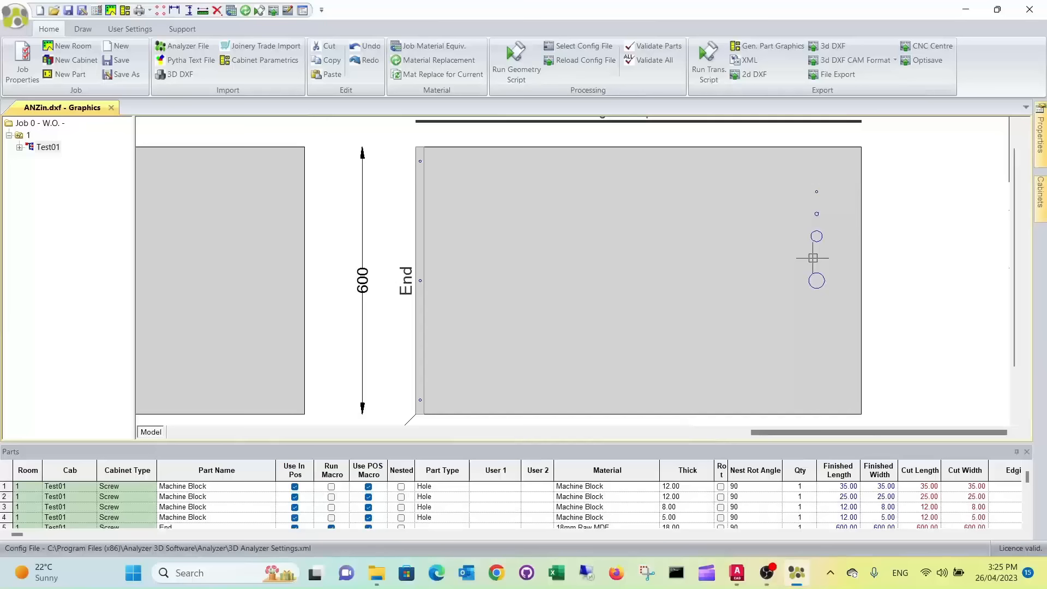
click(1028, 10)
click(531, 317)
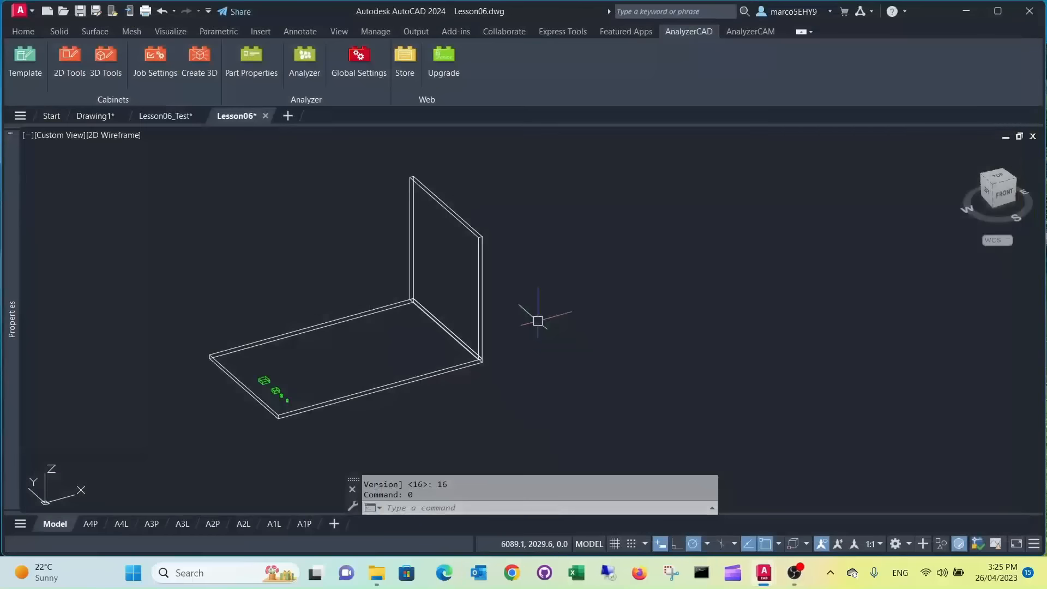
Step: Copy the 35 x 35 hole block 100 further along the row, away from the smaller blocks
scroll(300, 412, up, 4)
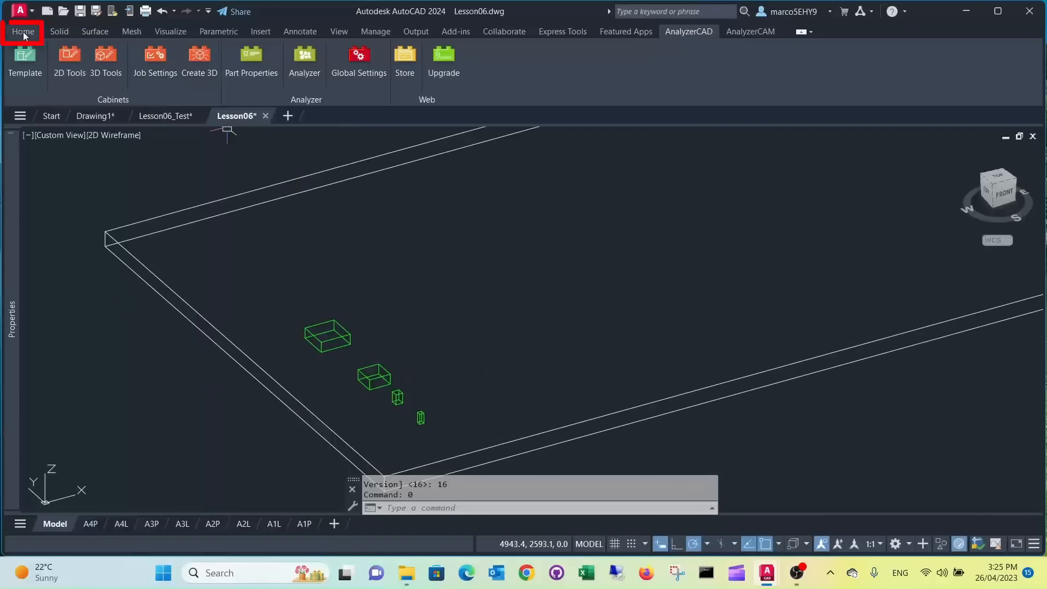
click(23, 34)
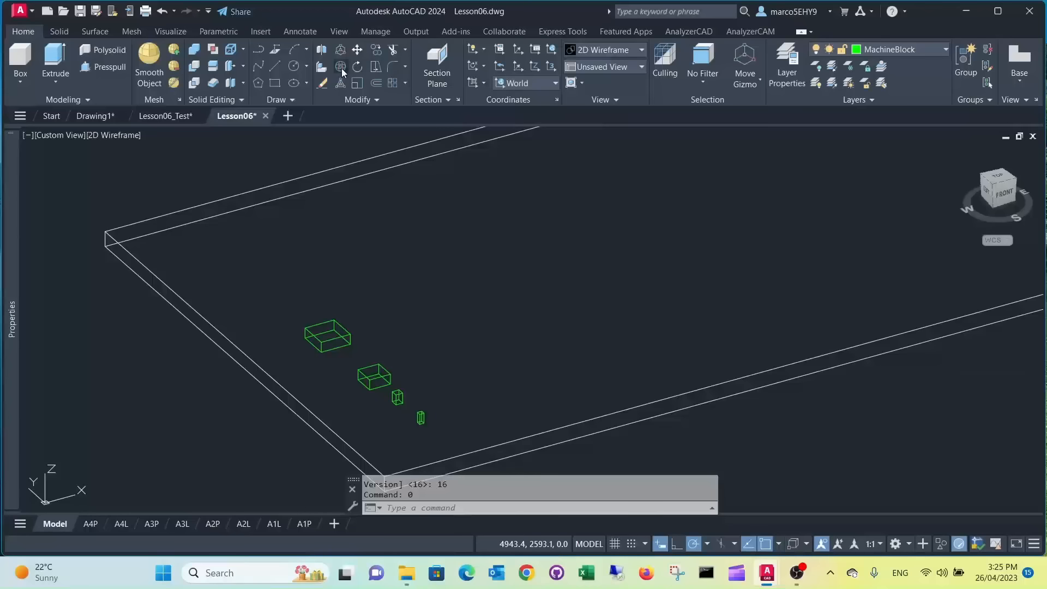
click(376, 50)
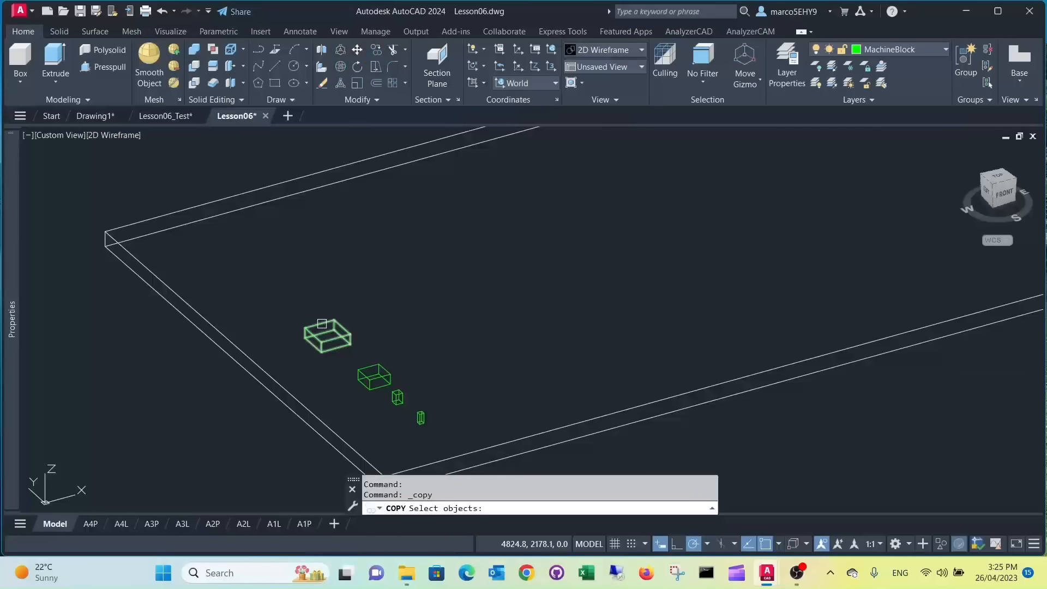
click(321, 323)
key(Return)
click(456, 313)
text(100)
key(Return)
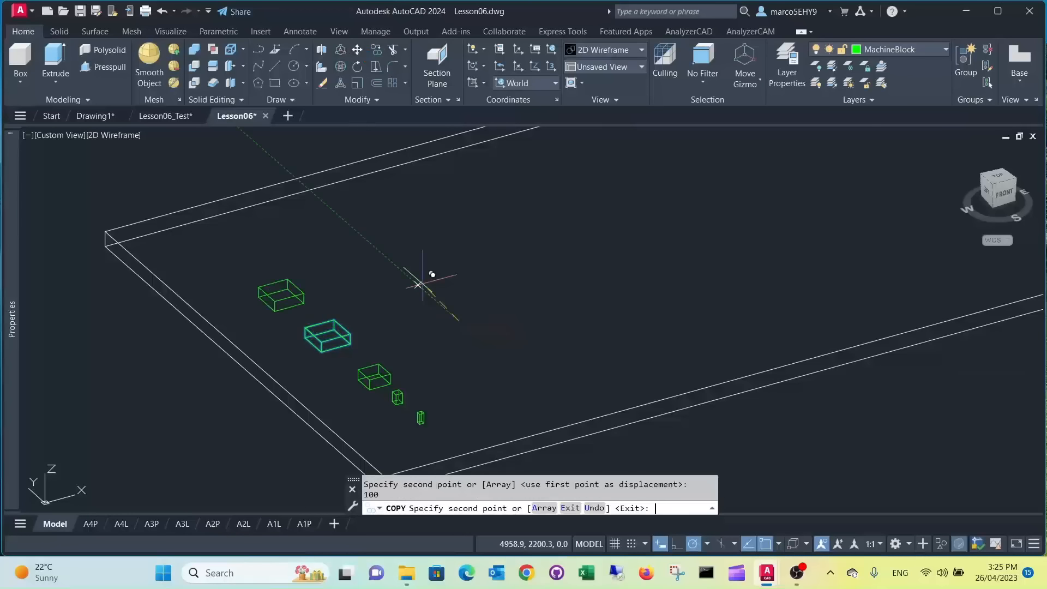
key(Return)
Step: Set the length and width of the newly copied hole block at the far end of the row to 40 each
click(276, 297)
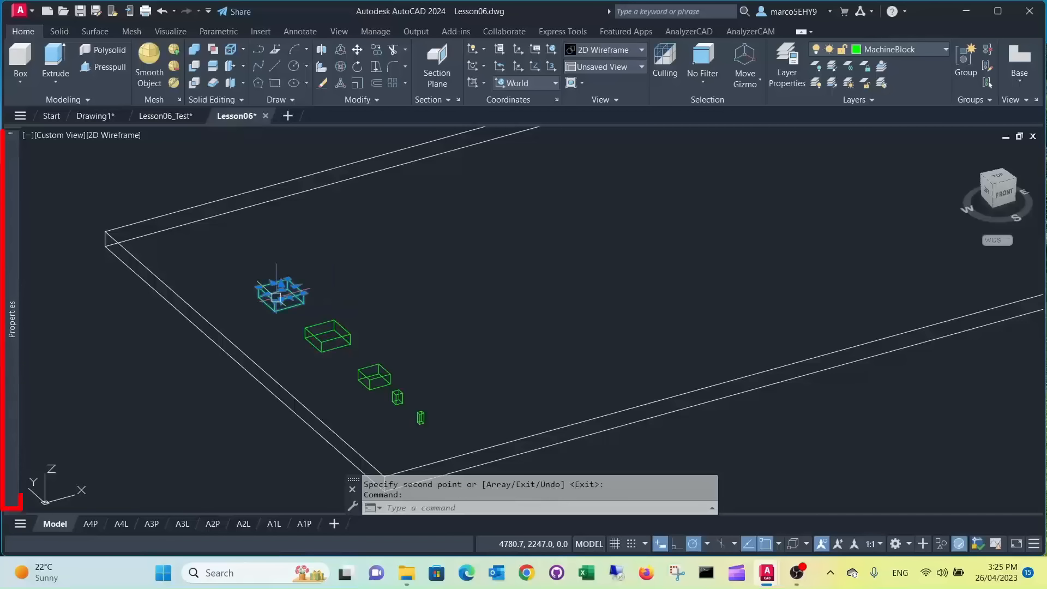
mouse_move(11, 350)
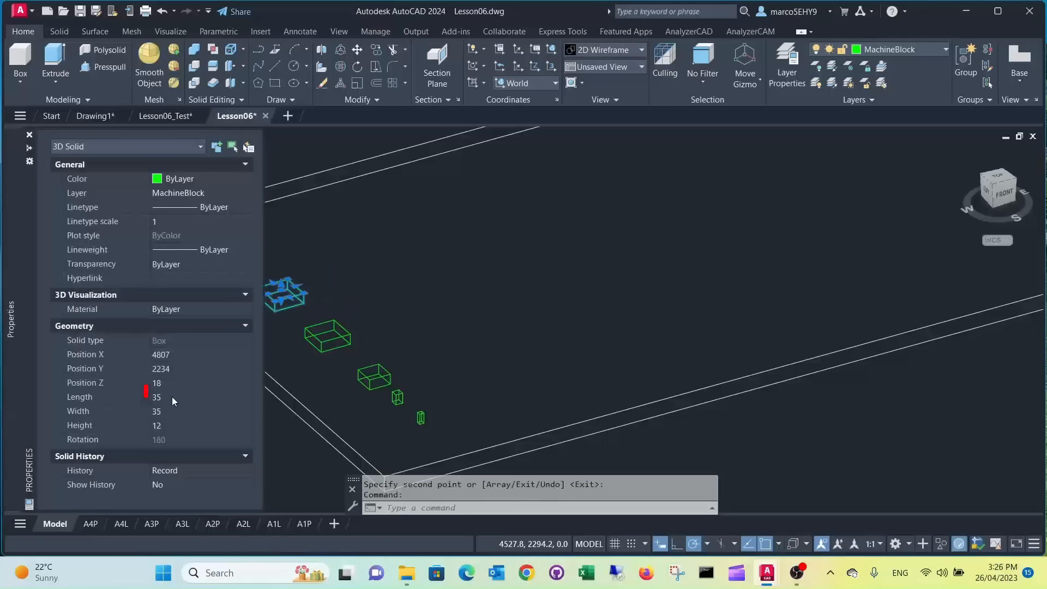
click(173, 397)
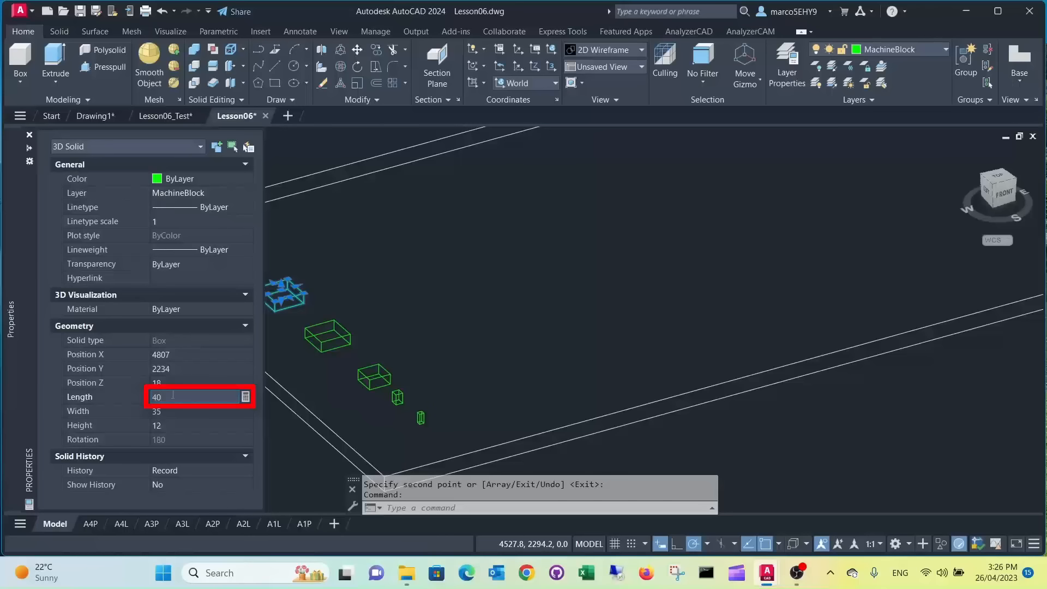
key(Return)
click(174, 410)
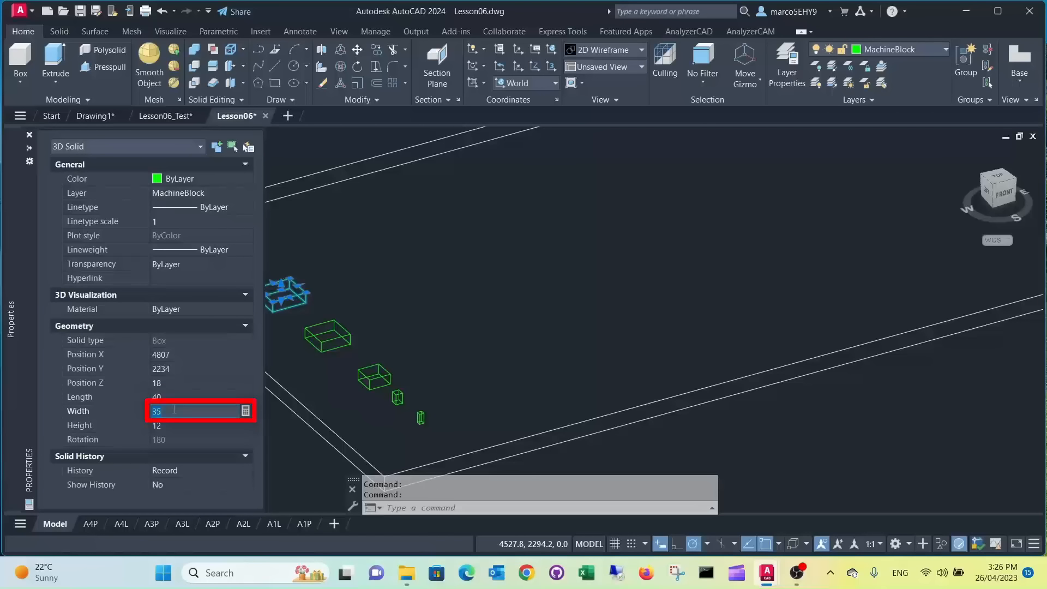
text(40)
key(Return)
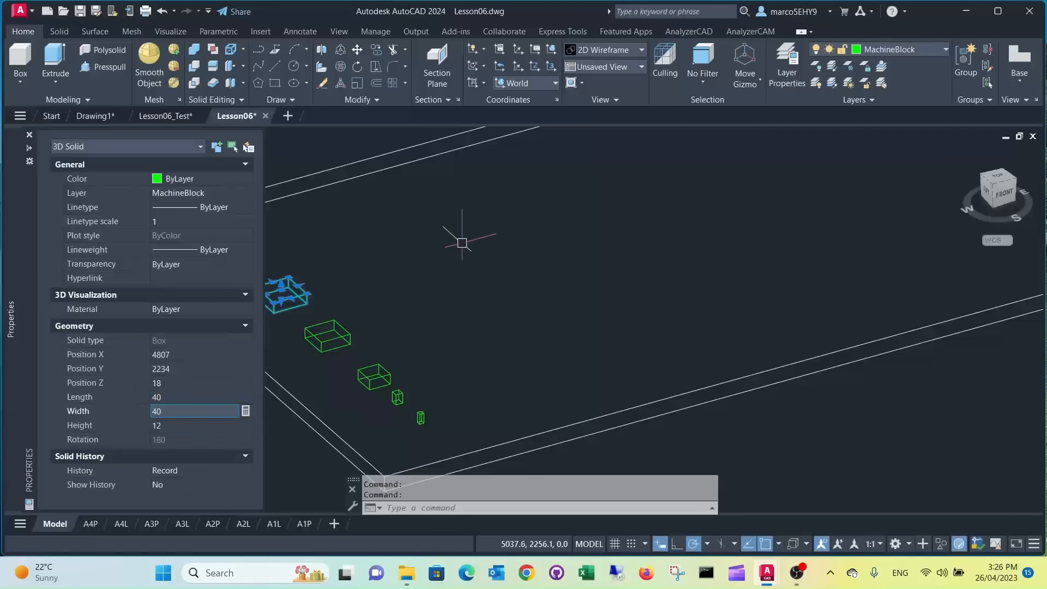
key(Escape)
key(Escape)
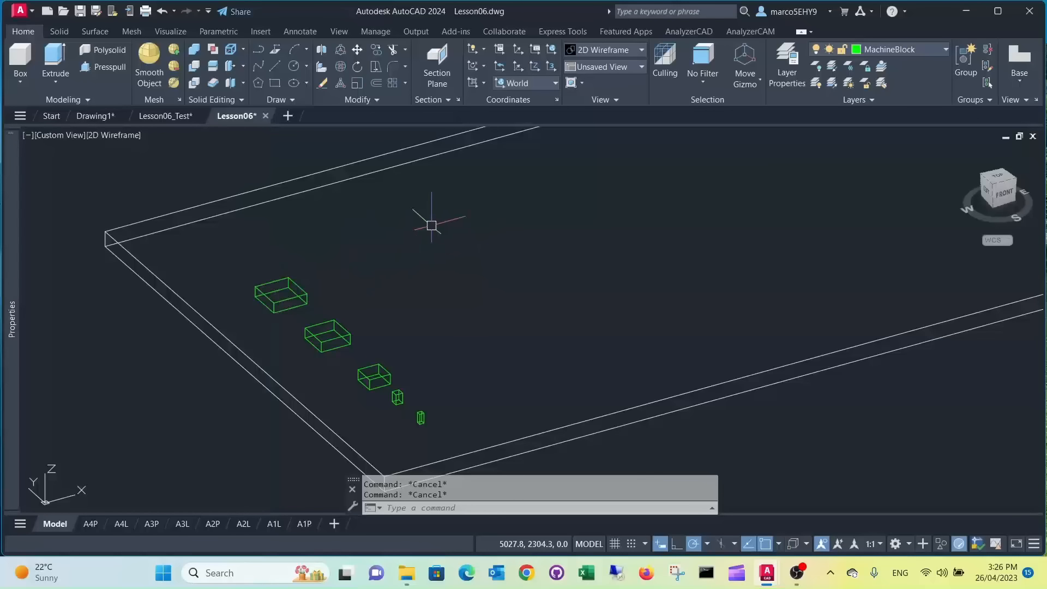
Step: Set the Part Type of the 40 x 40 machine block to CPocket and save its part properties
scroll(431, 224, down, 2)
click(339, 269)
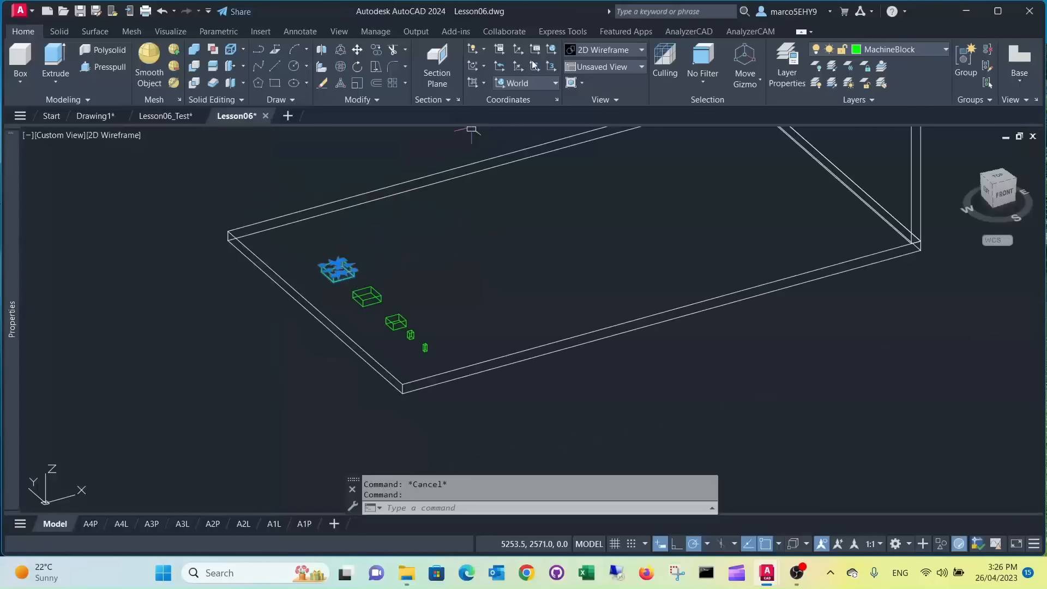
click(689, 32)
click(257, 57)
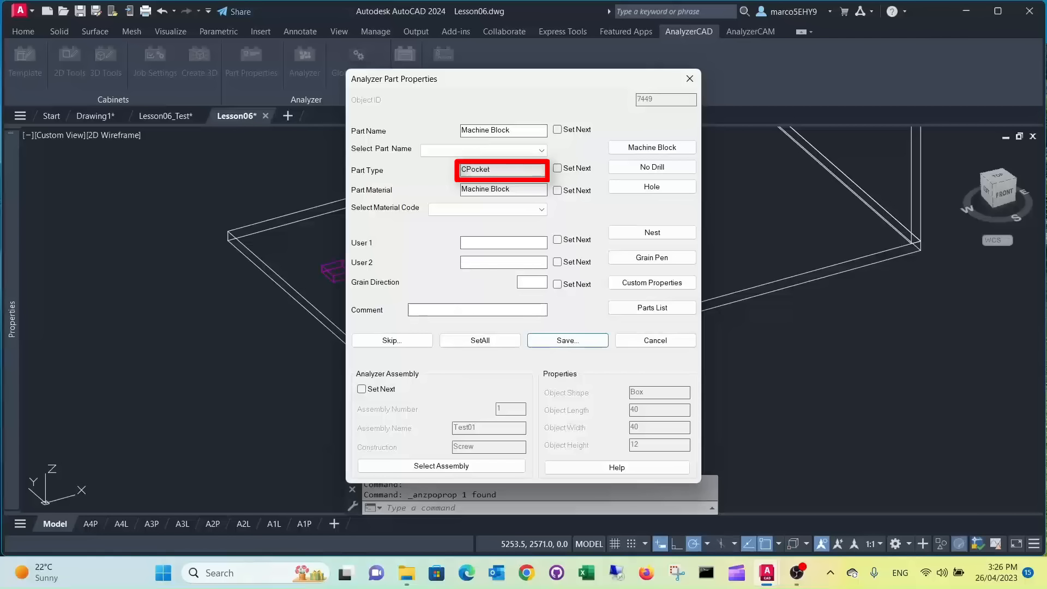
click(564, 341)
scroll(545, 309, down, 4)
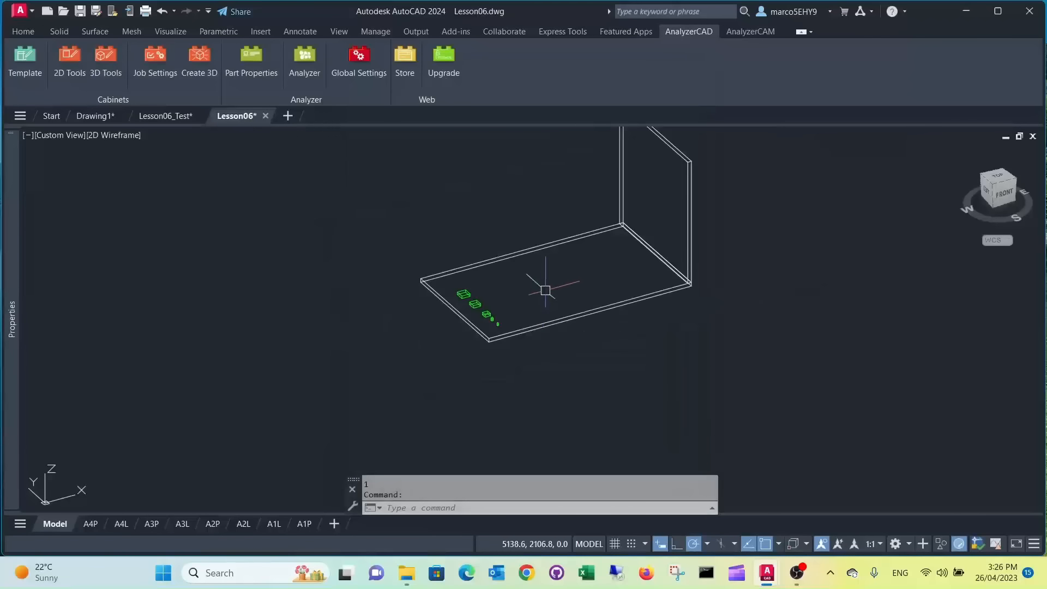
middle_drag(543, 289, 449, 344)
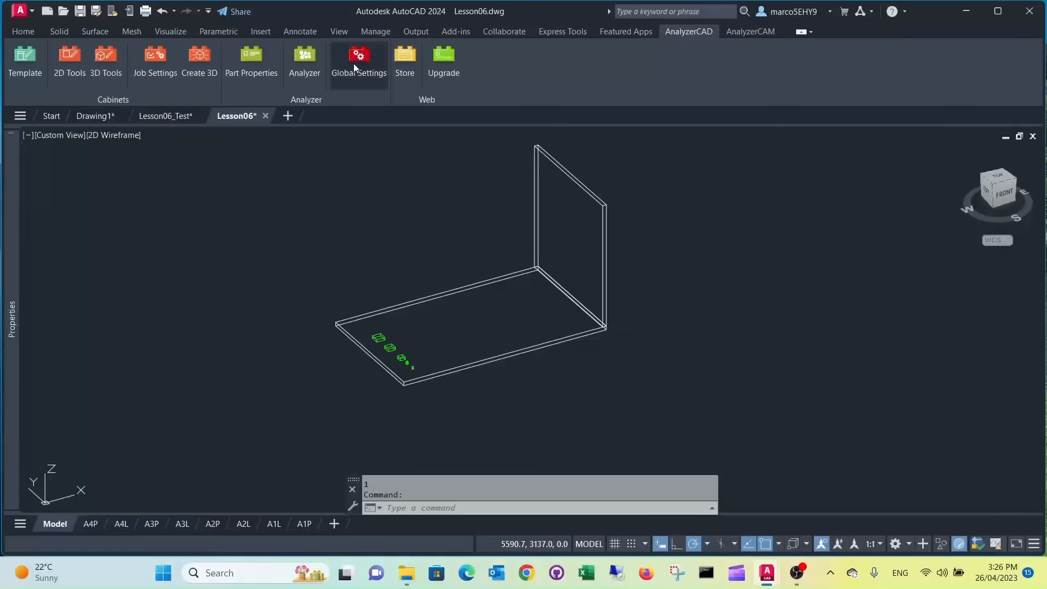
Step: Send all parts of the cabinet model to Analyzer and run the geometry script on them
click(304, 60)
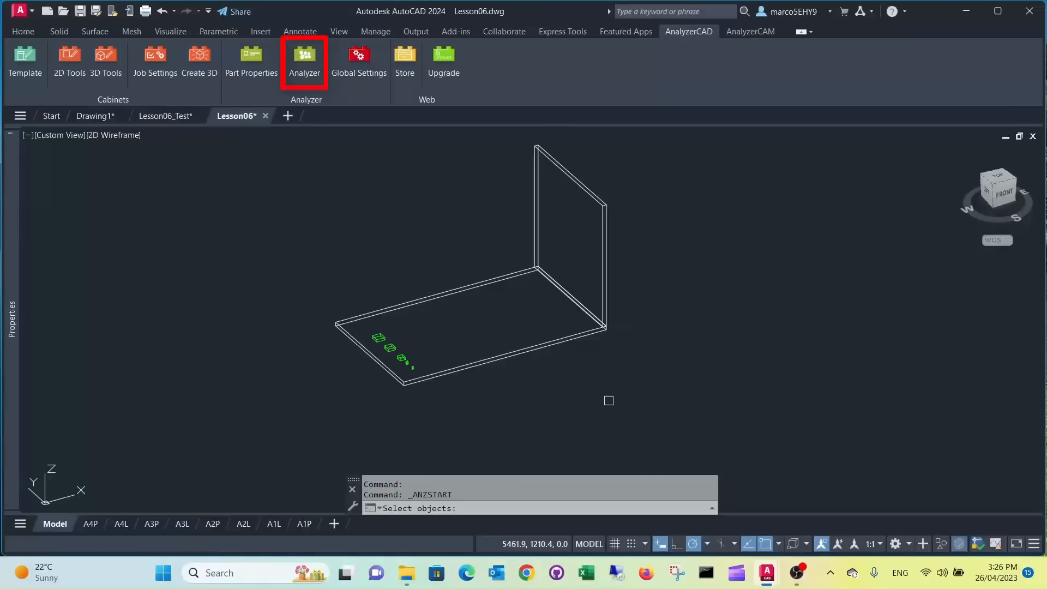
click(675, 410)
click(235, 186)
key(Return)
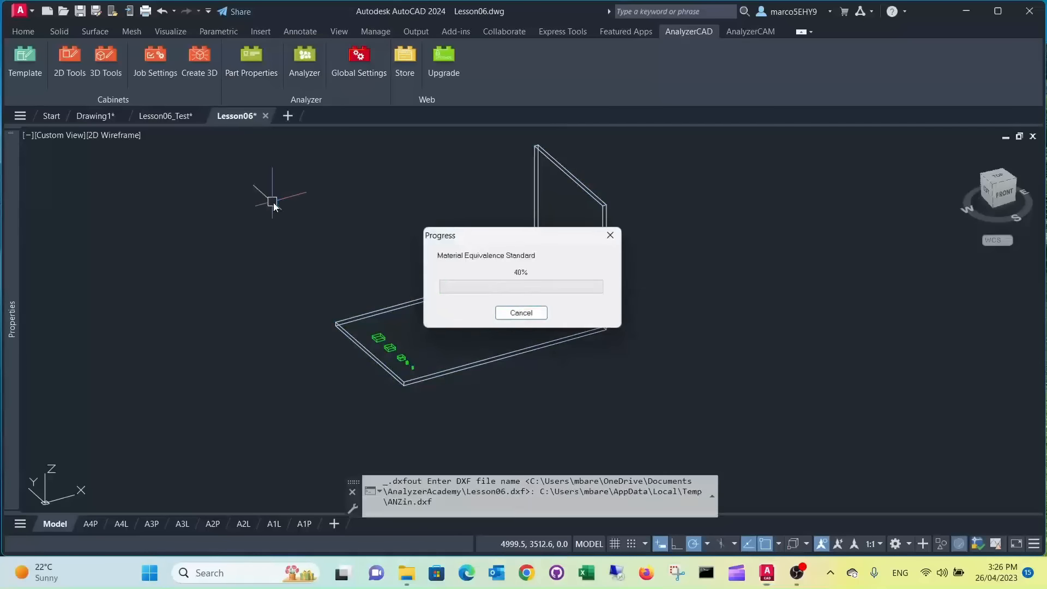
click(516, 60)
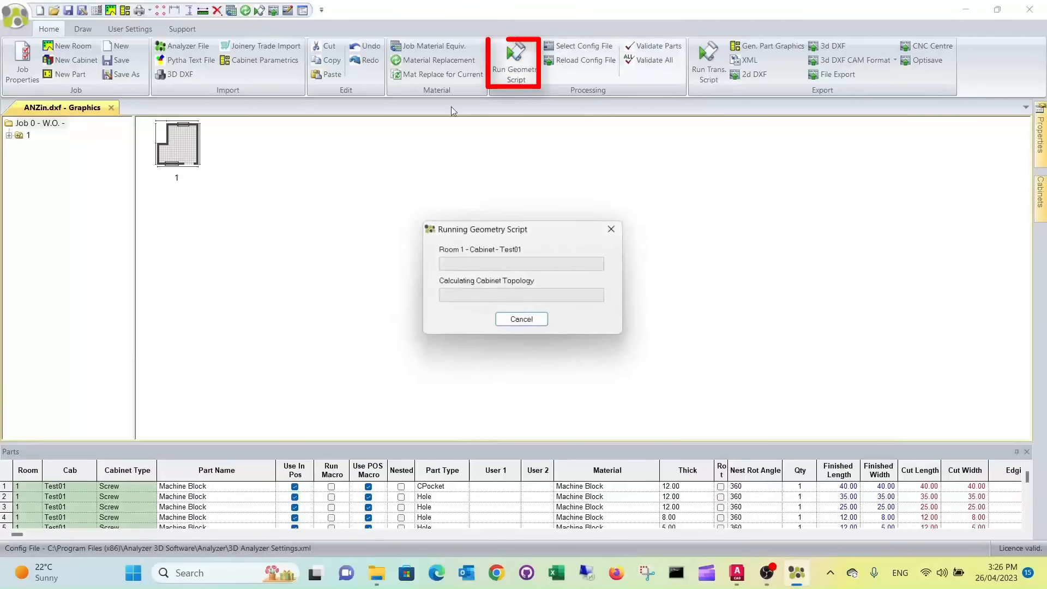
Step: Open cabinet Test01 and inspect the circular pocket machined on its Bottom panel
click(8, 136)
click(48, 146)
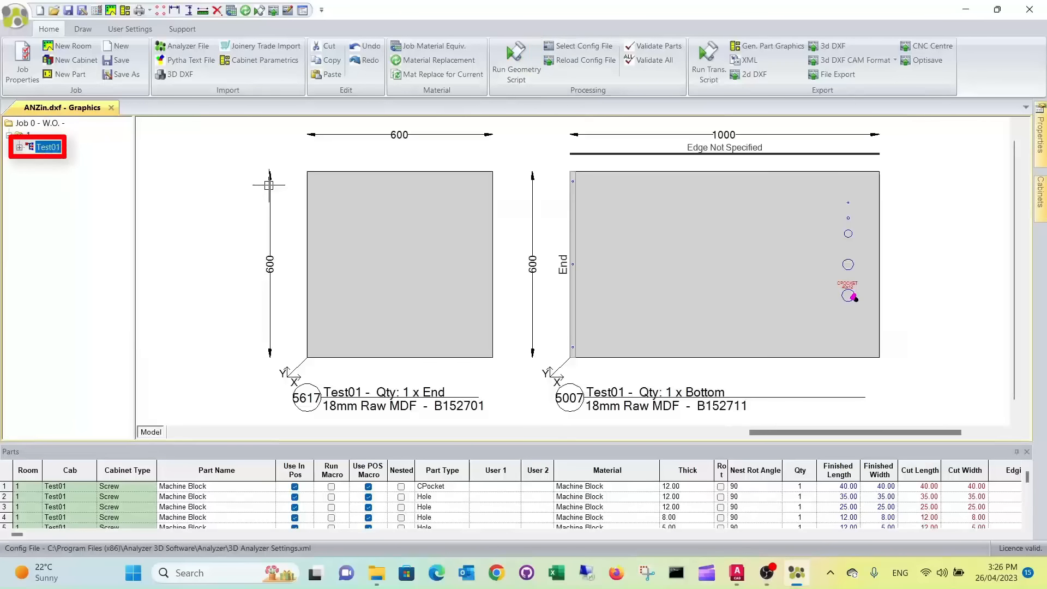
scroll(830, 329, up, 3)
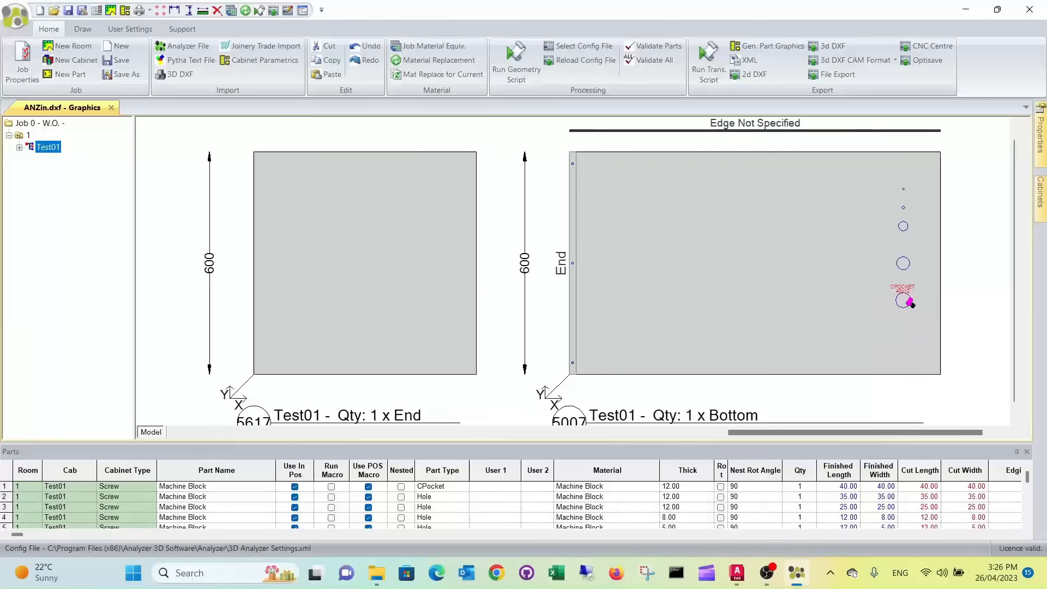
middle_drag(830, 328, 982, 131)
scroll(856, 305, up, 3)
scroll(871, 295, up, 1)
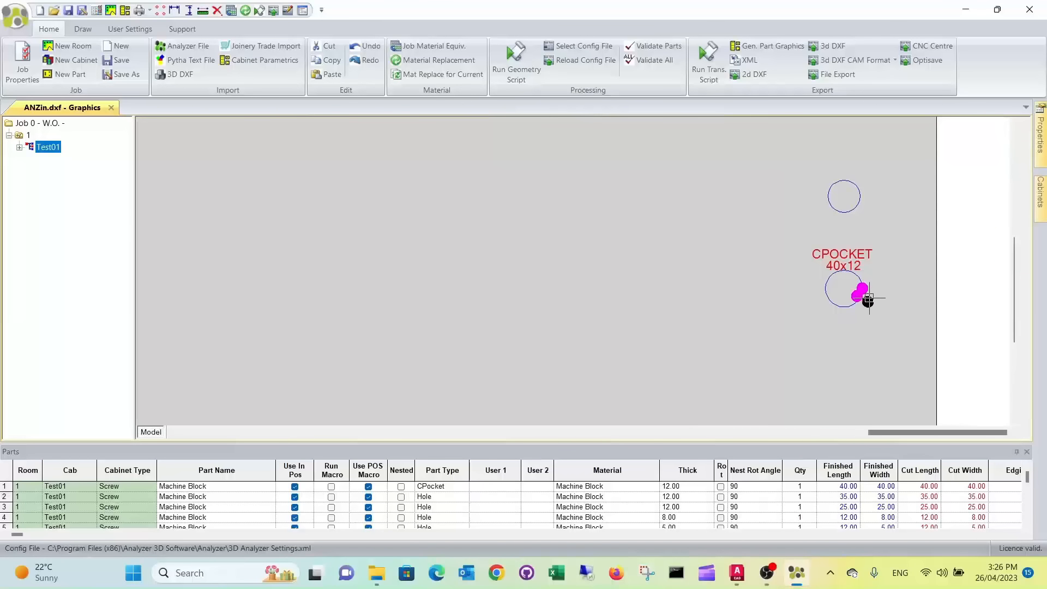
double_click(829, 278)
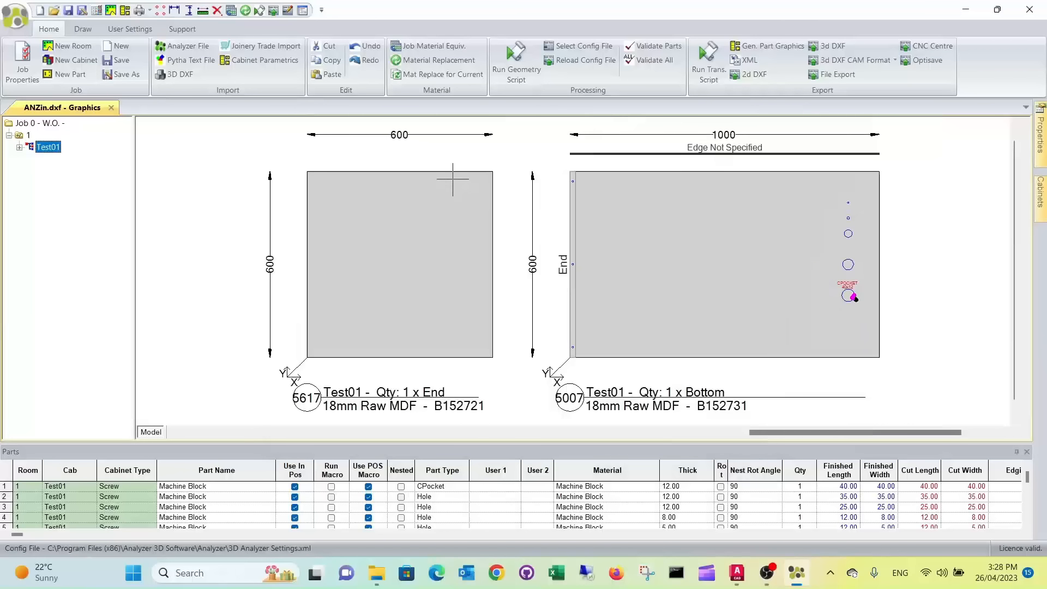
Step: Open the Analyzer Questionnaire Designer full-screen and review the Trenching Router Tool Settings
click(287, 11)
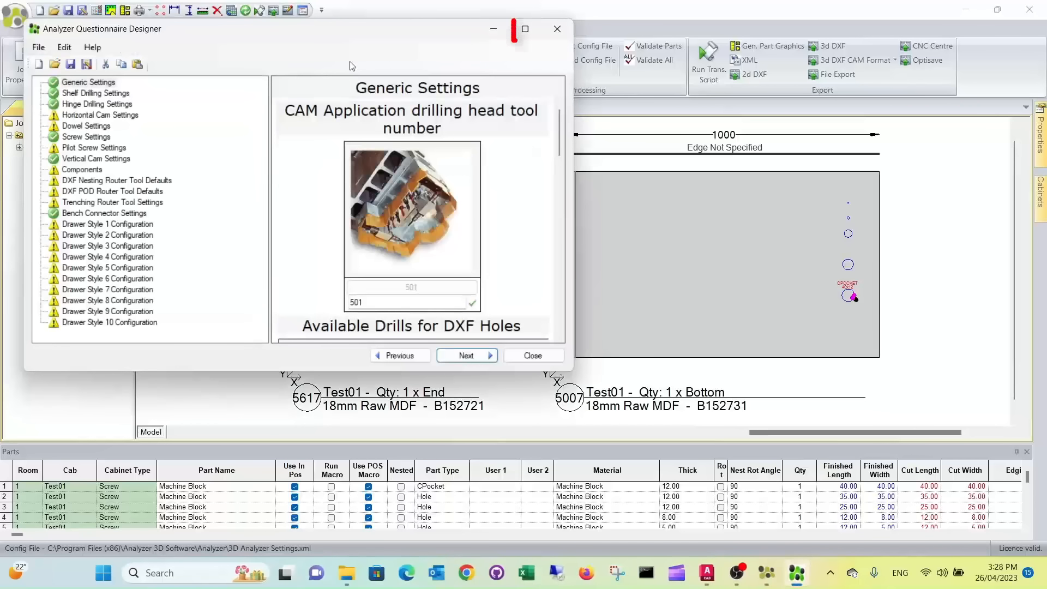
click(525, 29)
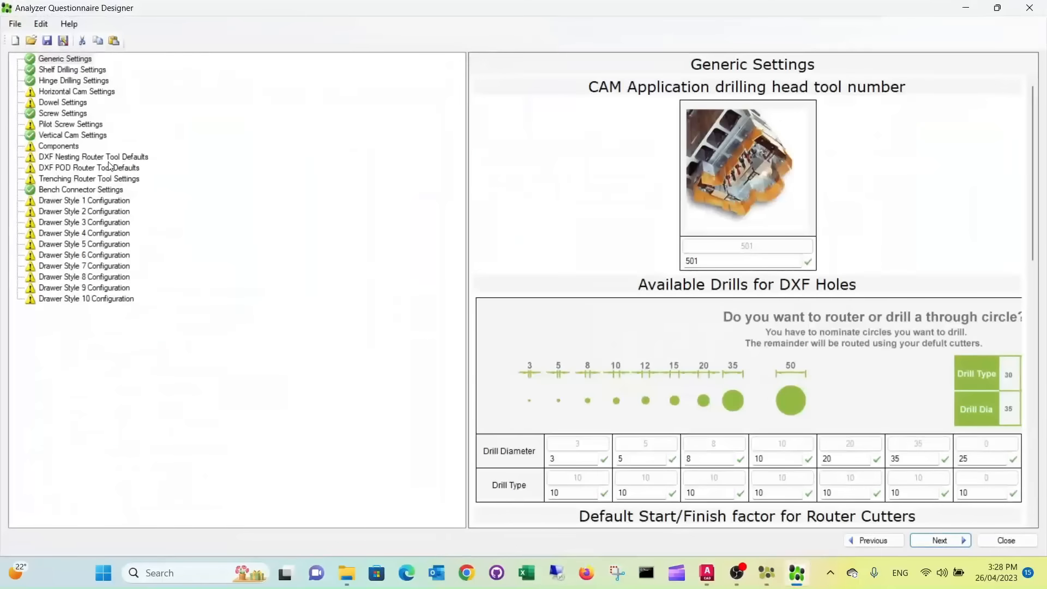
click(64, 180)
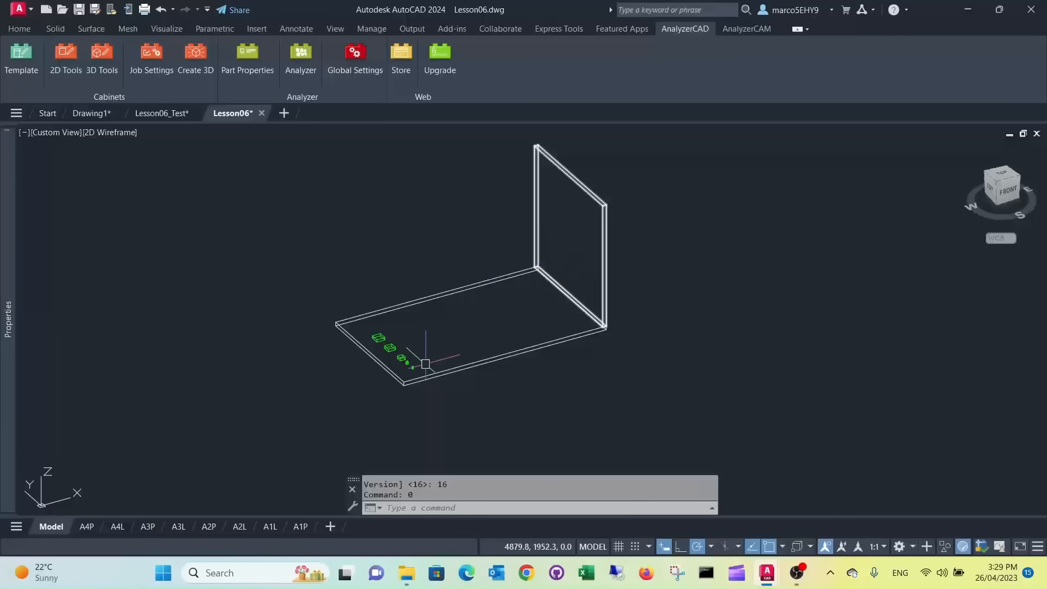
Step: Copy the smallest hole block, 5 x 5, by 100 along the X axis towards the middle of the bottom panel
scroll(411, 365, up, 3)
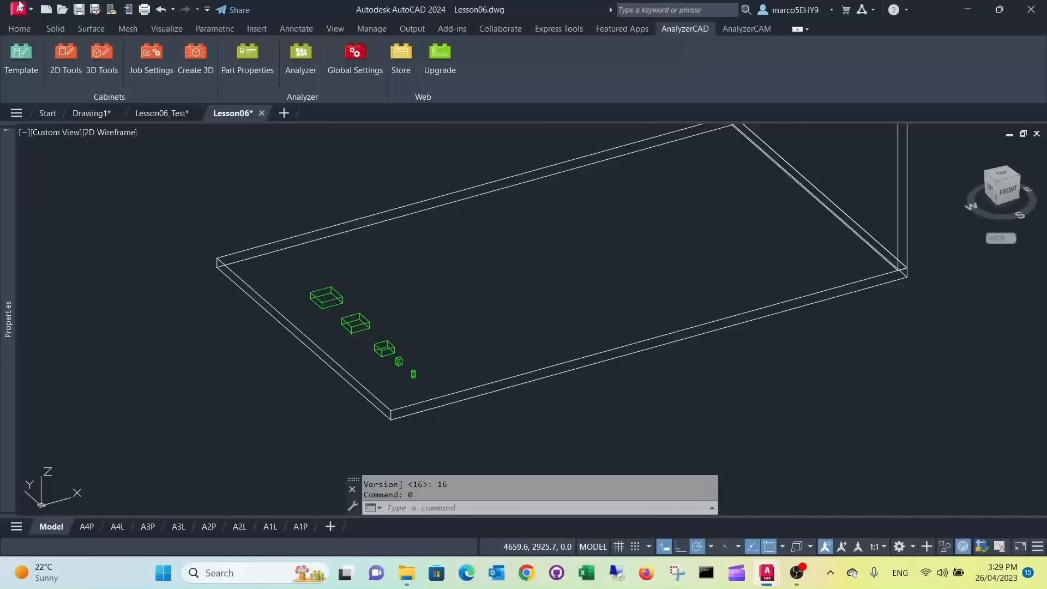
click(19, 28)
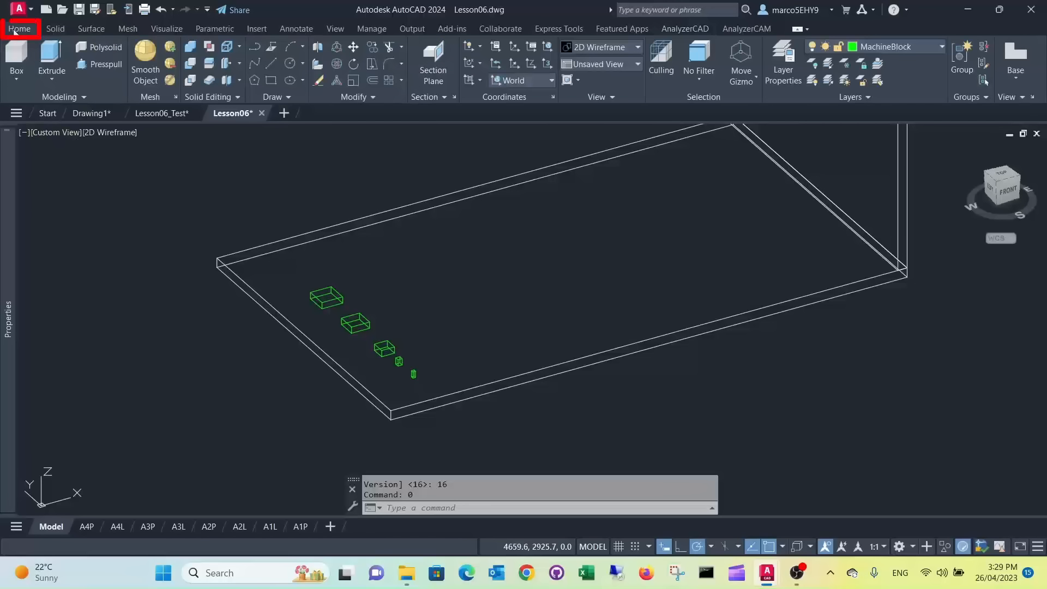
click(372, 46)
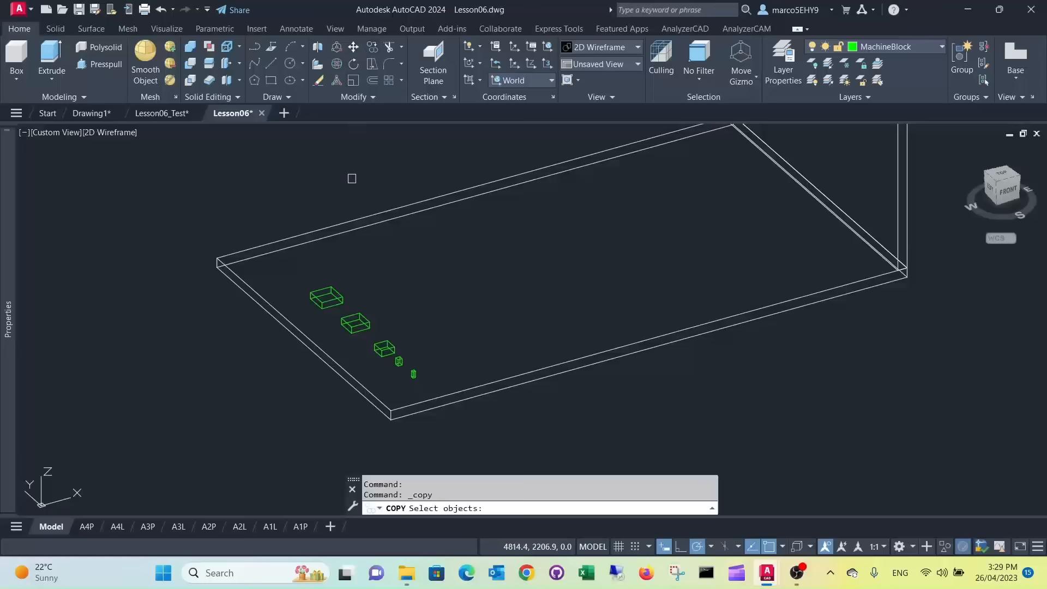
scroll(403, 381, up, 3)
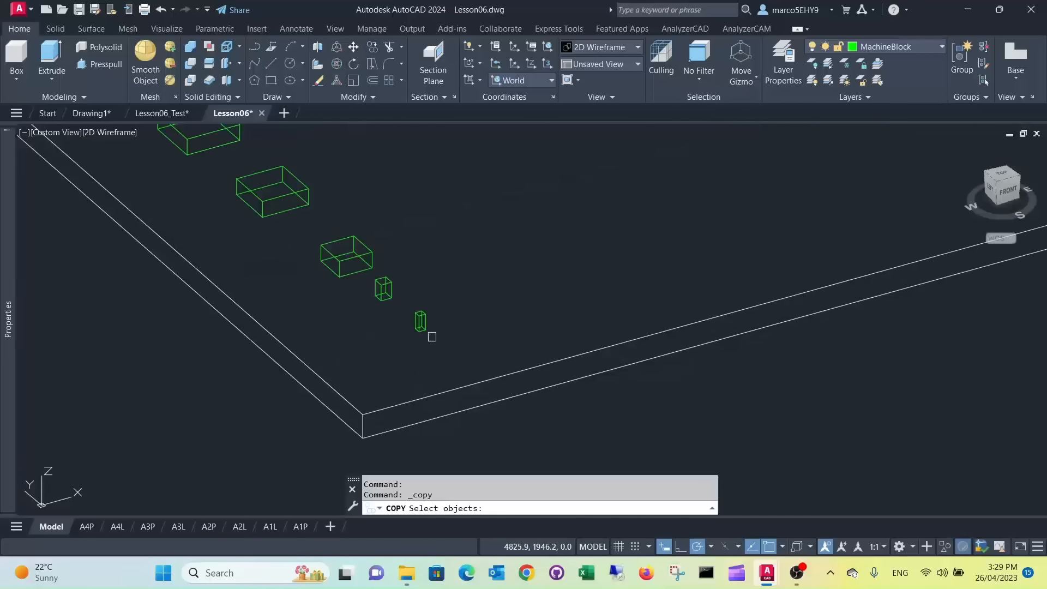
click(420, 321)
key(Return)
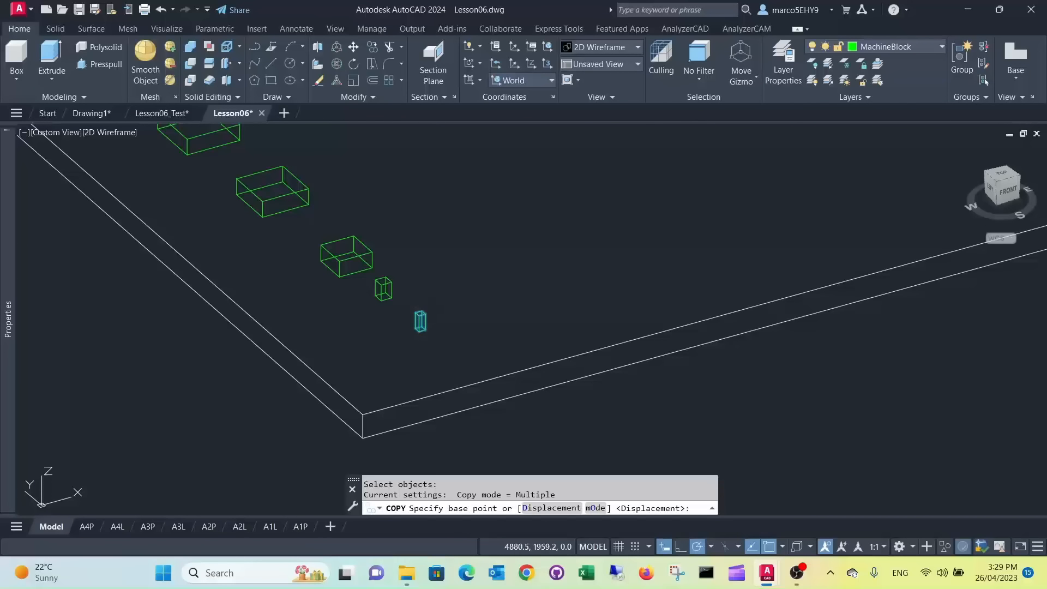
click(505, 316)
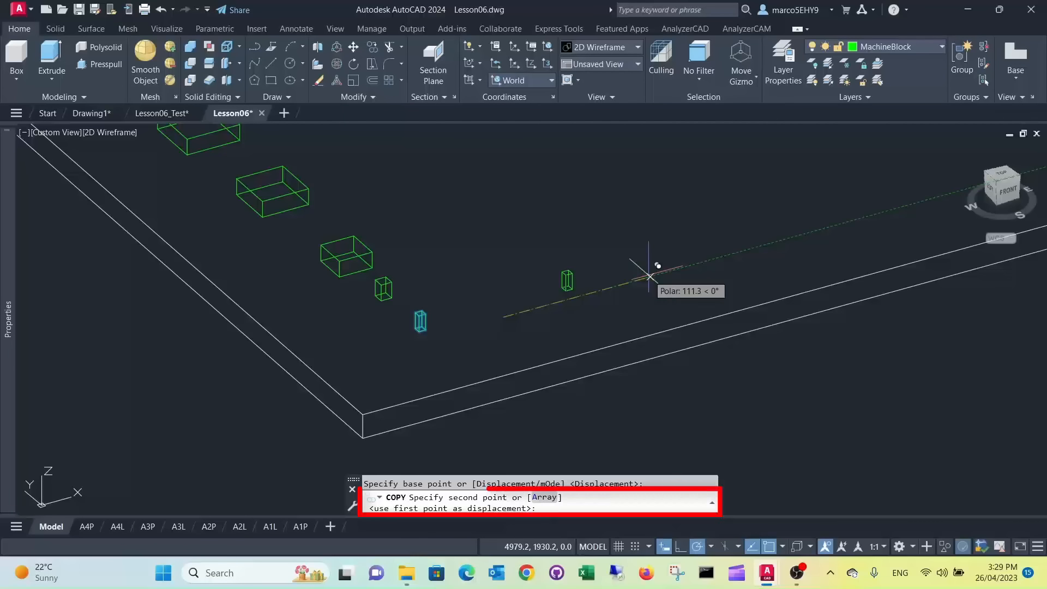
text(10)
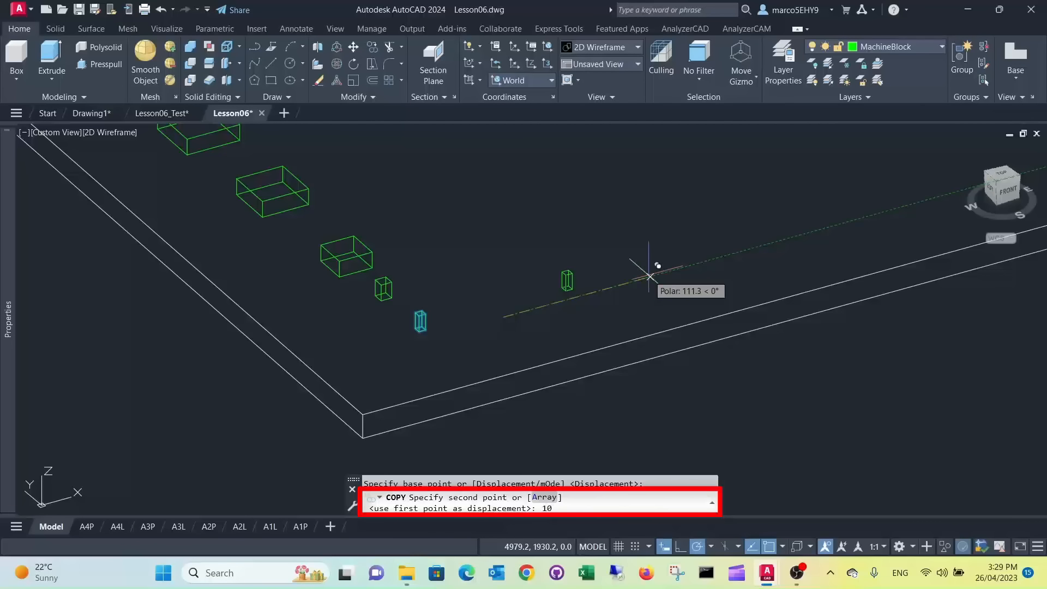
text(0)
key(Return)
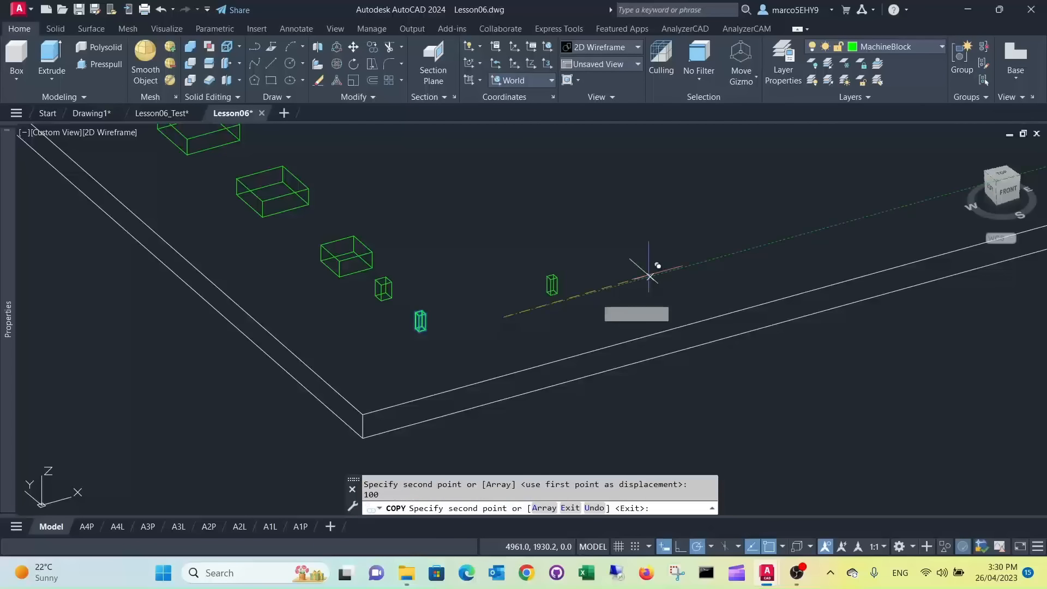
key(Escape)
Step: Set the newly copied machine block's length to 100 and width to 50
scroll(542, 279, up, 4)
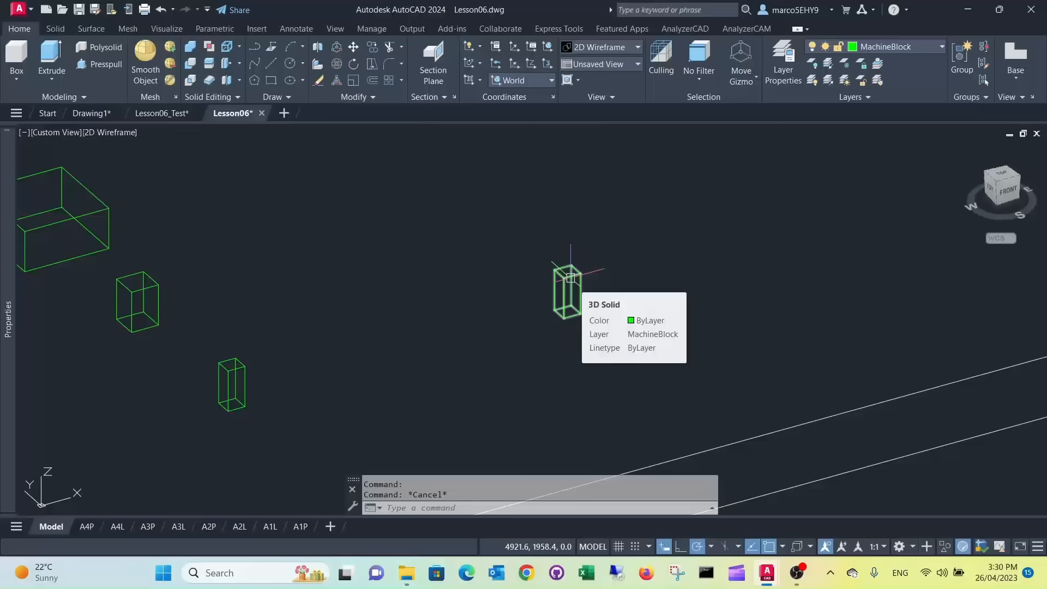
click(570, 277)
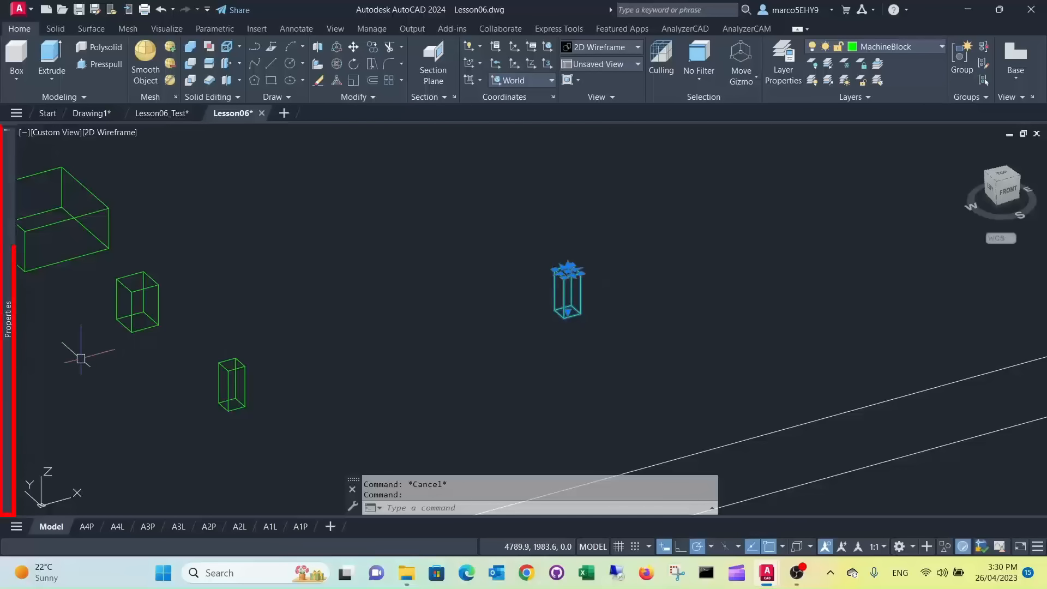
mouse_move(10, 334)
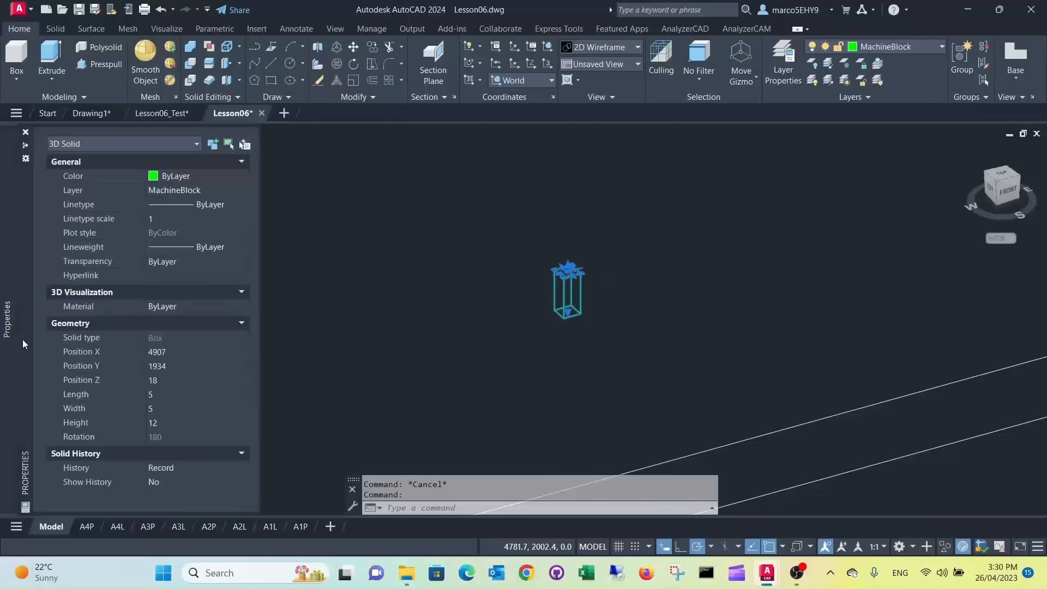
click(176, 394)
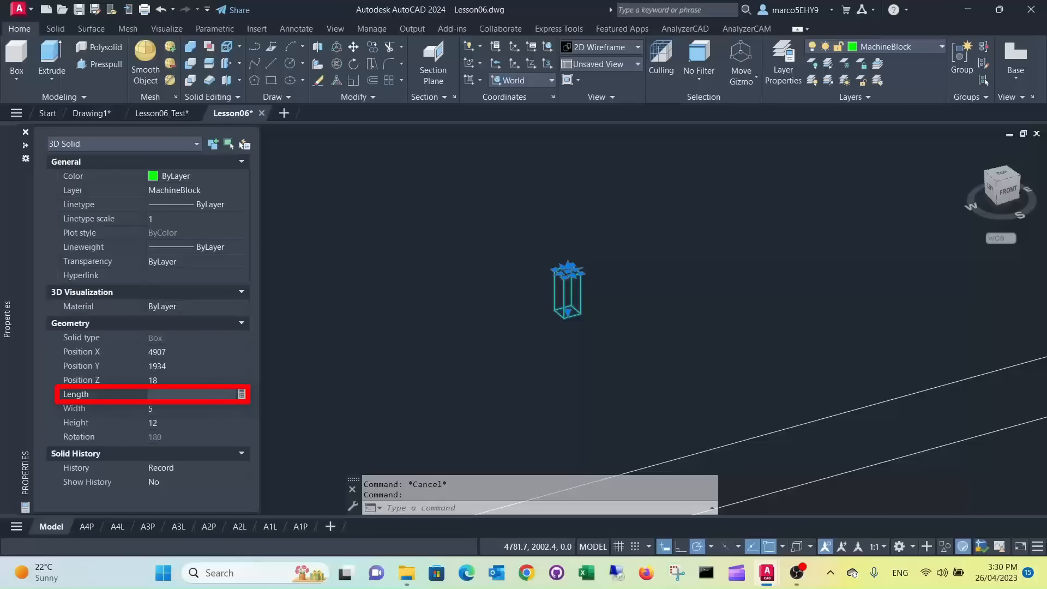
click(174, 409)
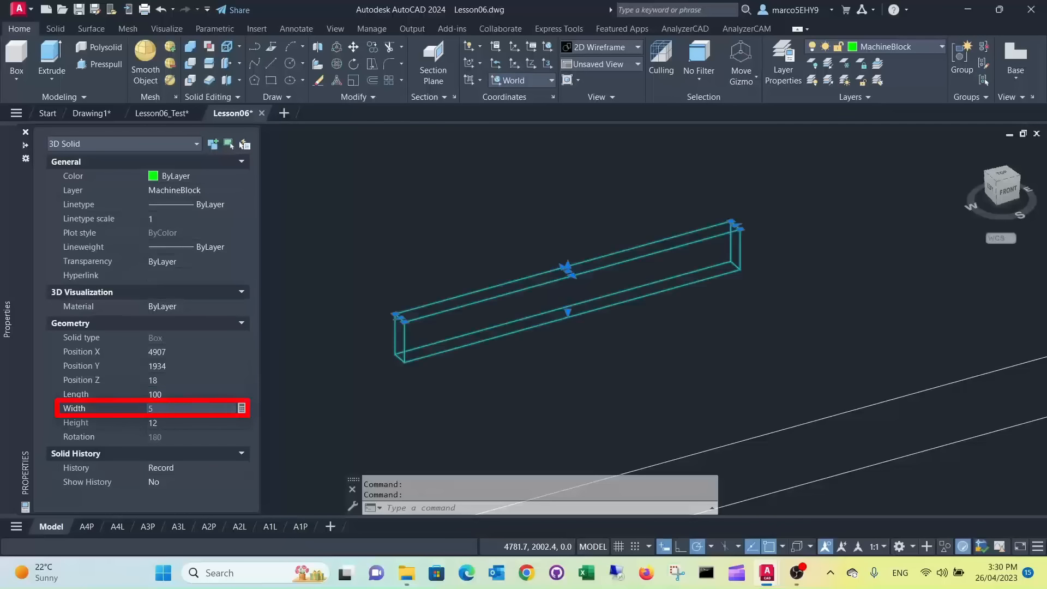
text(500)
key(Return)
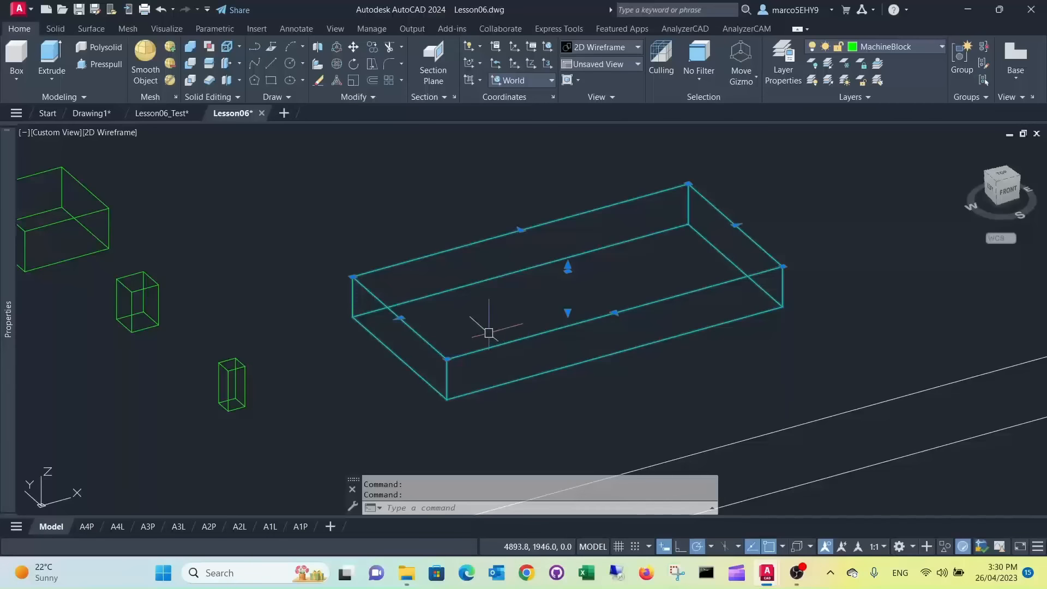
key(Escape)
key(Escape)
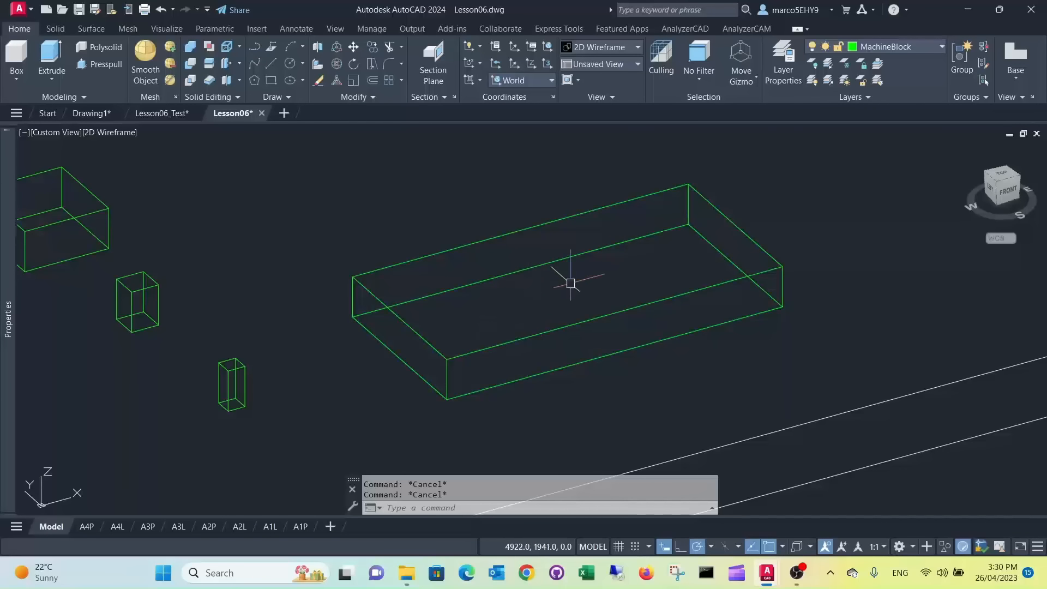
Step: Set the Part Type of the 100 x 50 machine block to Pocket and save its part properties
click(610, 314)
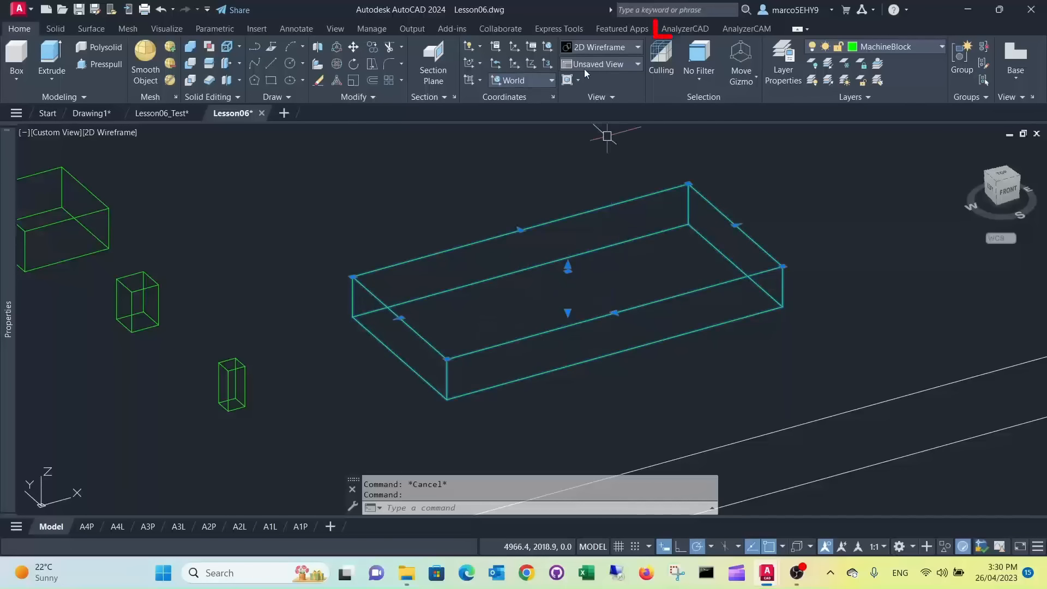
click(693, 29)
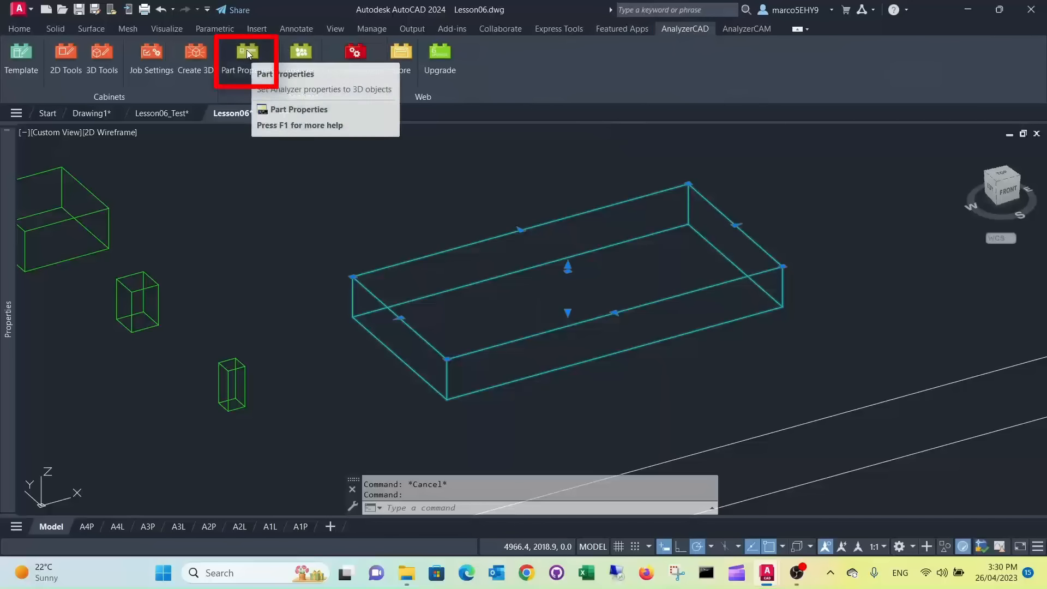
click(252, 52)
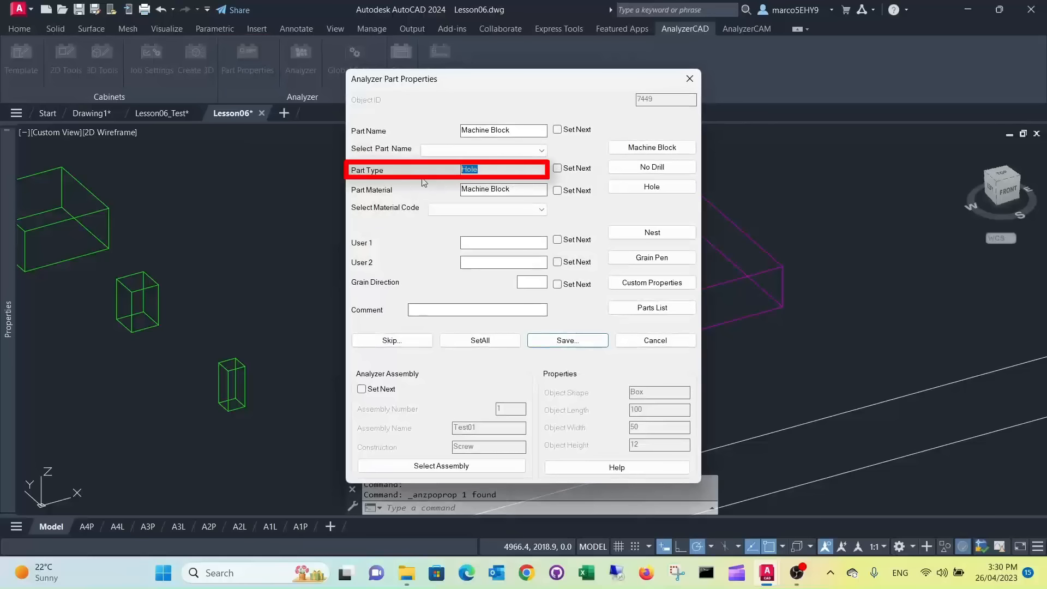
text(Pocket)
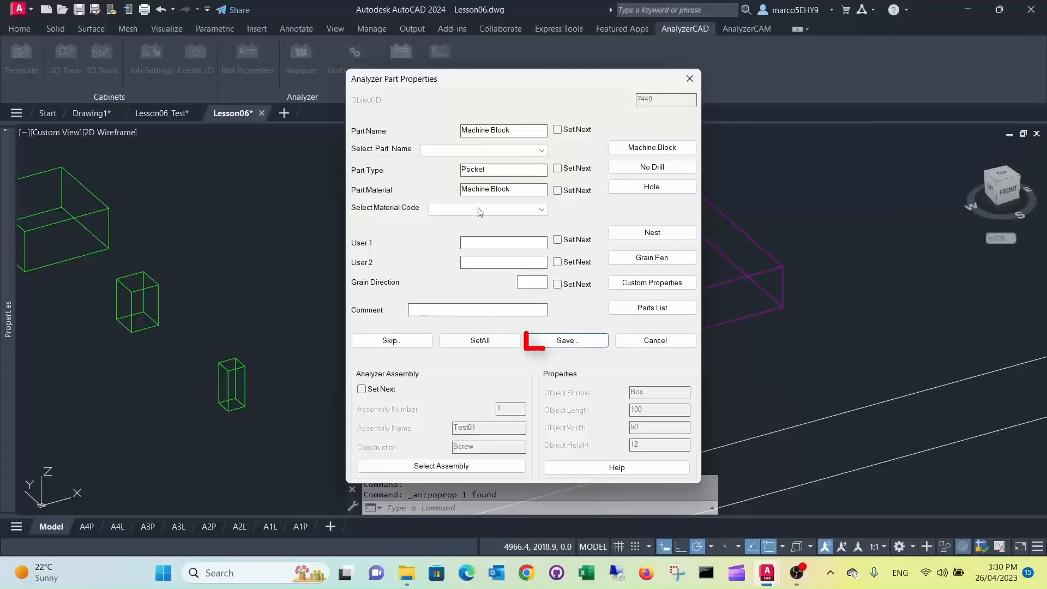
click(567, 340)
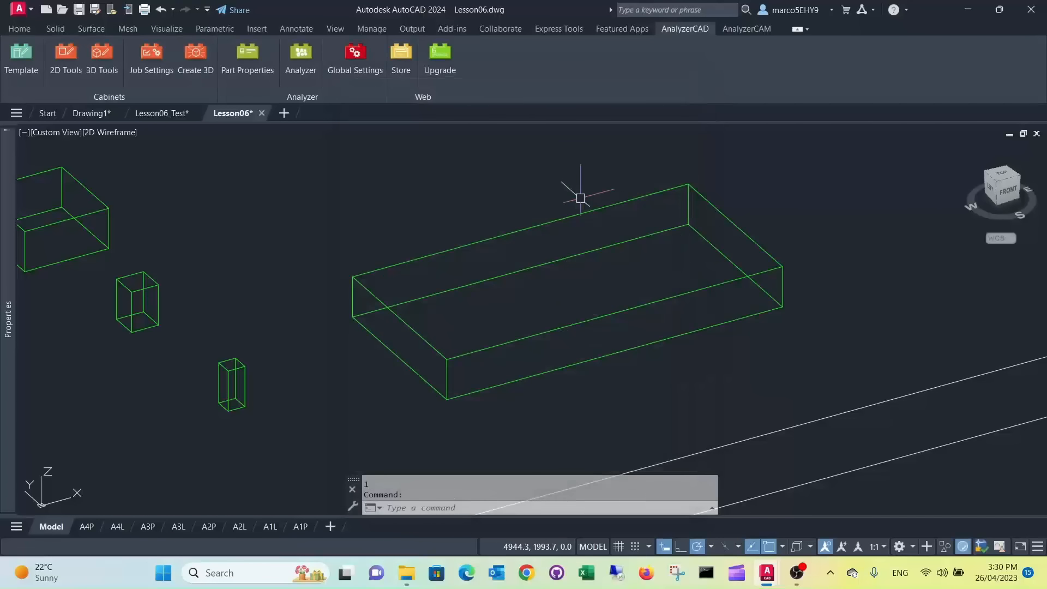
Step: Send the cabinet panels and all machine blocks to Analyzer, accepting the job details as they are
scroll(580, 198, down, 3)
middle_drag(580, 198, 402, 320)
scroll(522, 243, down, 4)
scroll(540, 230, up, 2)
click(301, 55)
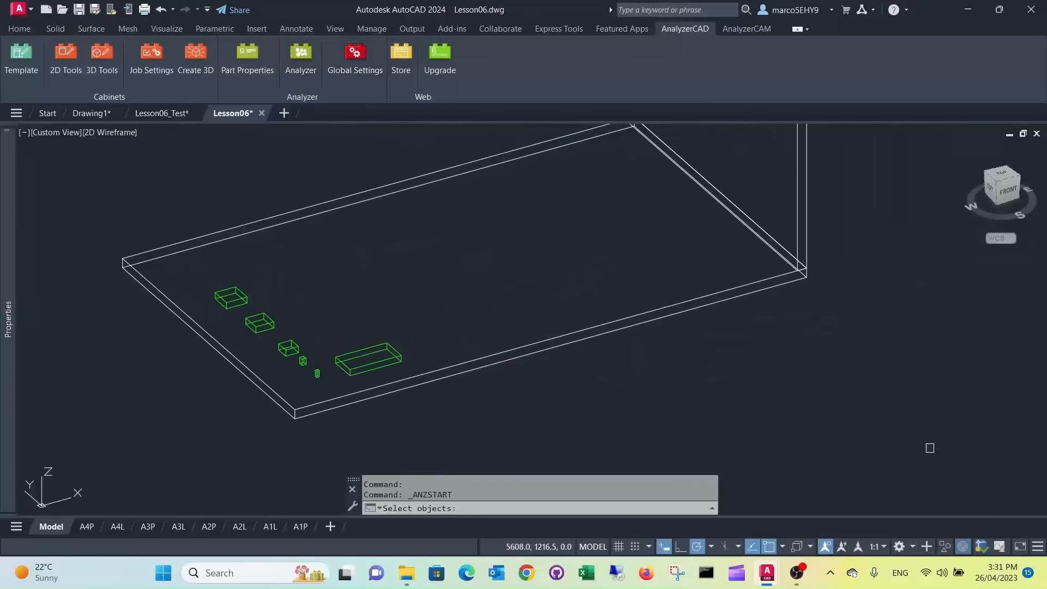
click(937, 473)
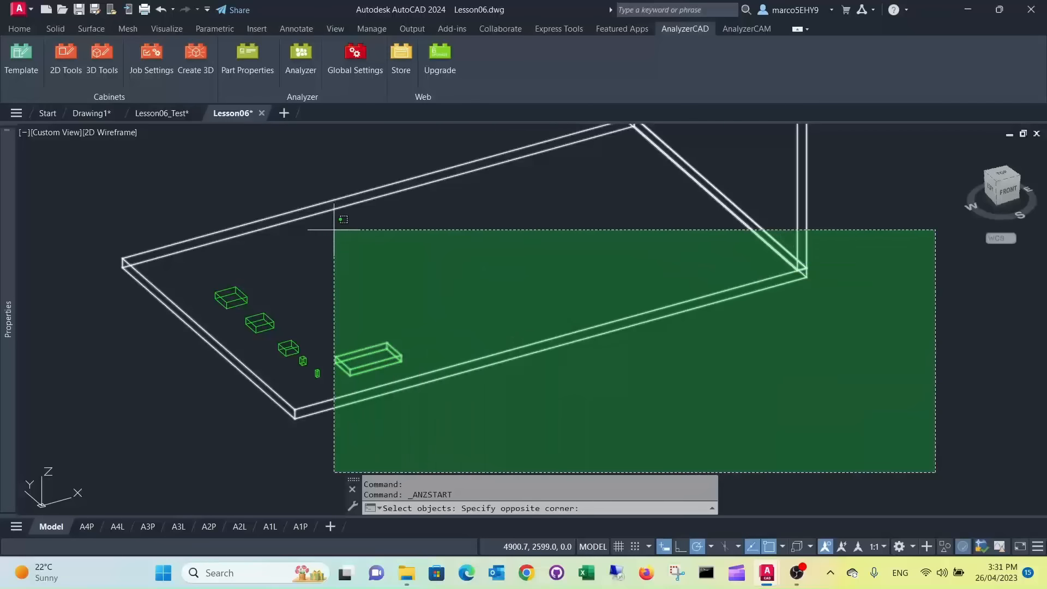
click(93, 155)
right_click(223, 198)
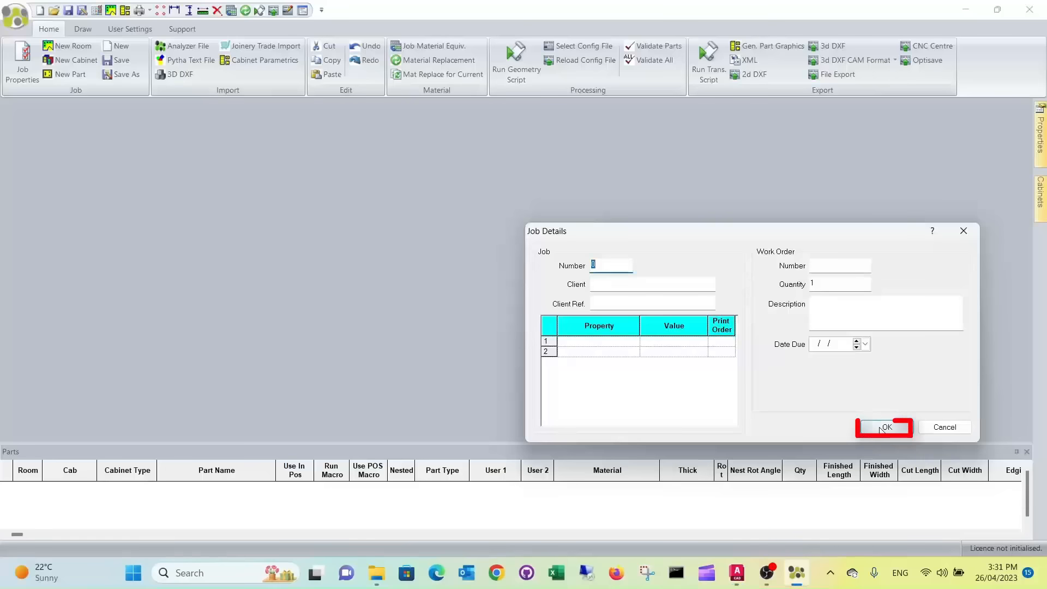
click(884, 428)
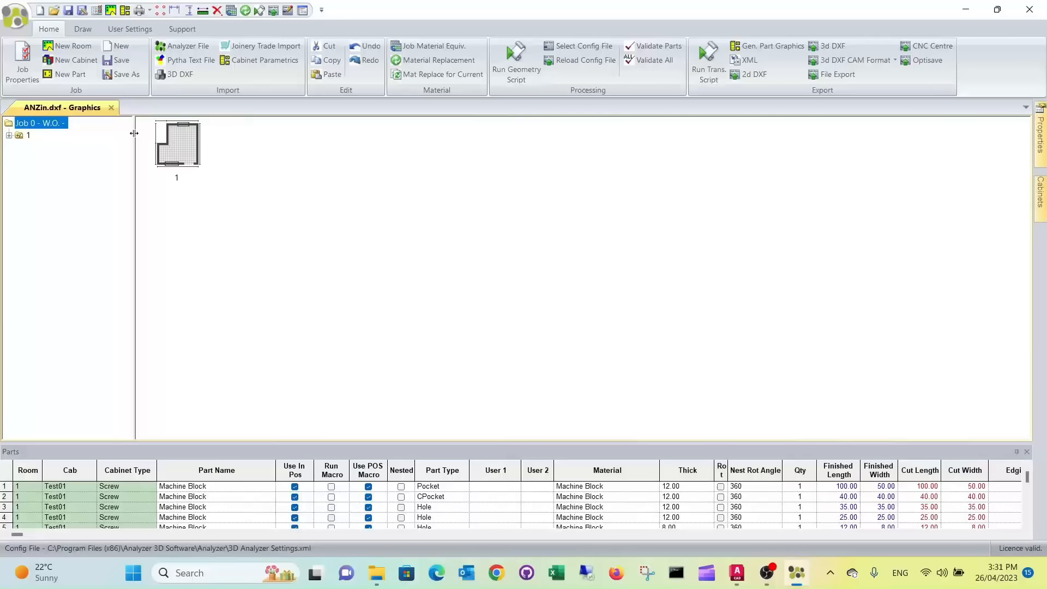
Step: Open cabinet Test01 in room 1 of the job and run the geometry script to generate its part machining
click(9, 136)
click(48, 147)
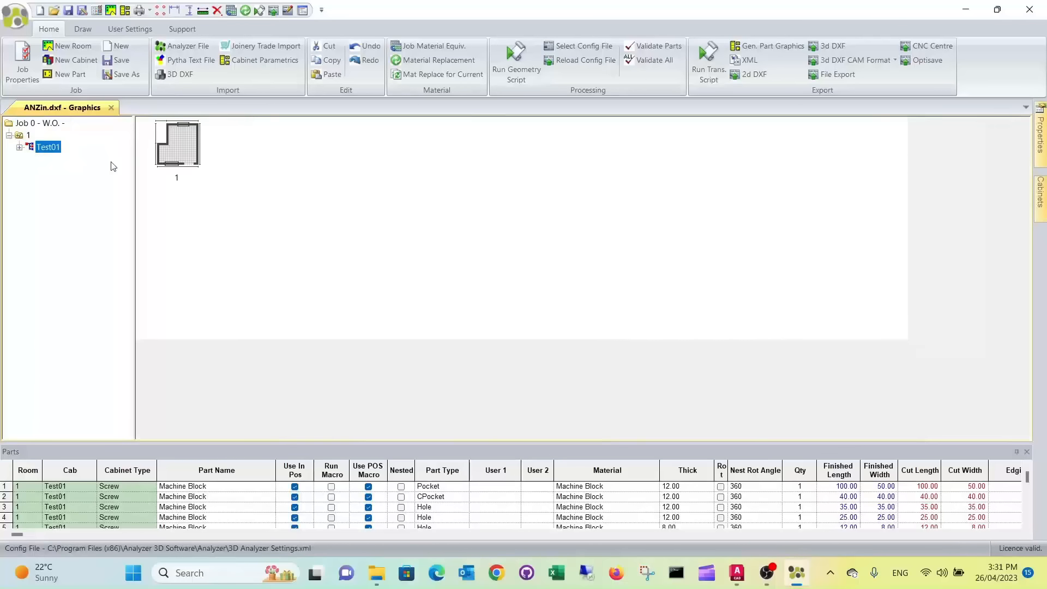
click(516, 57)
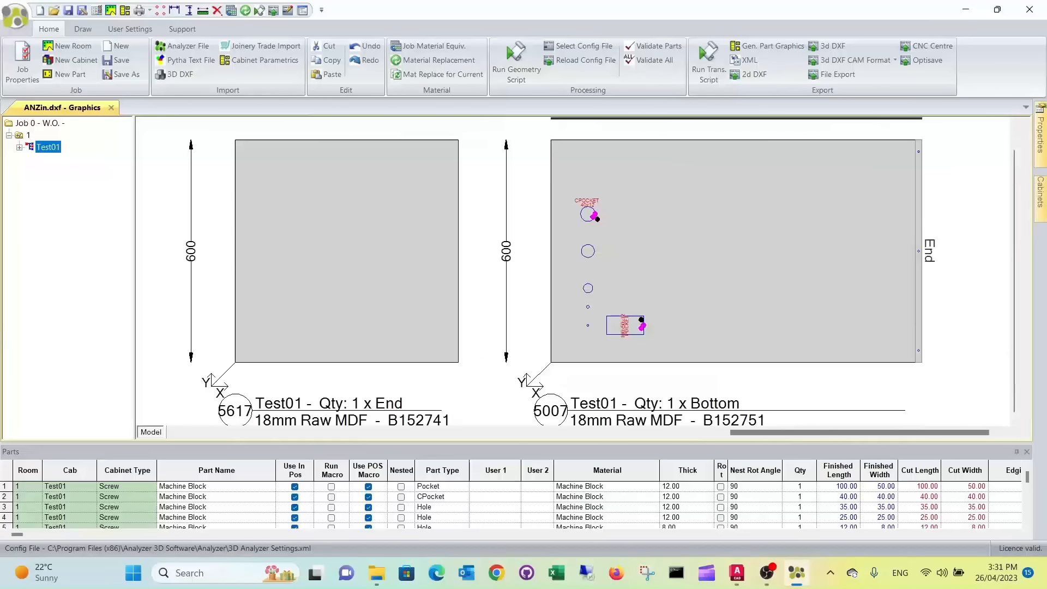
Step: Examine the route instructions of the 100 x 50 pocket in the bottom panel, including its depth and tool settings
scroll(633, 327, up, 5)
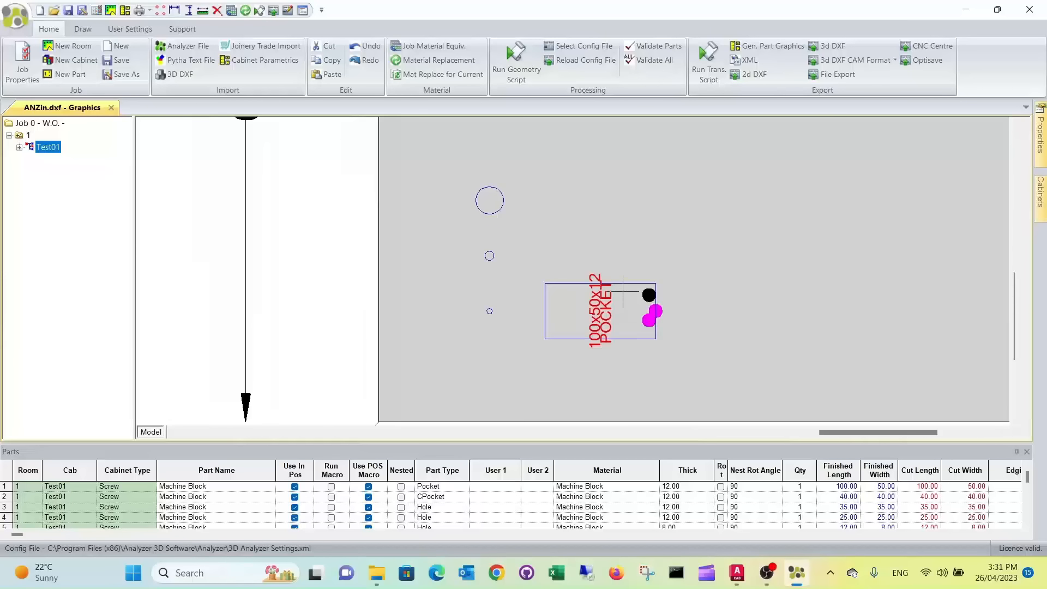
scroll(623, 292, up, 1)
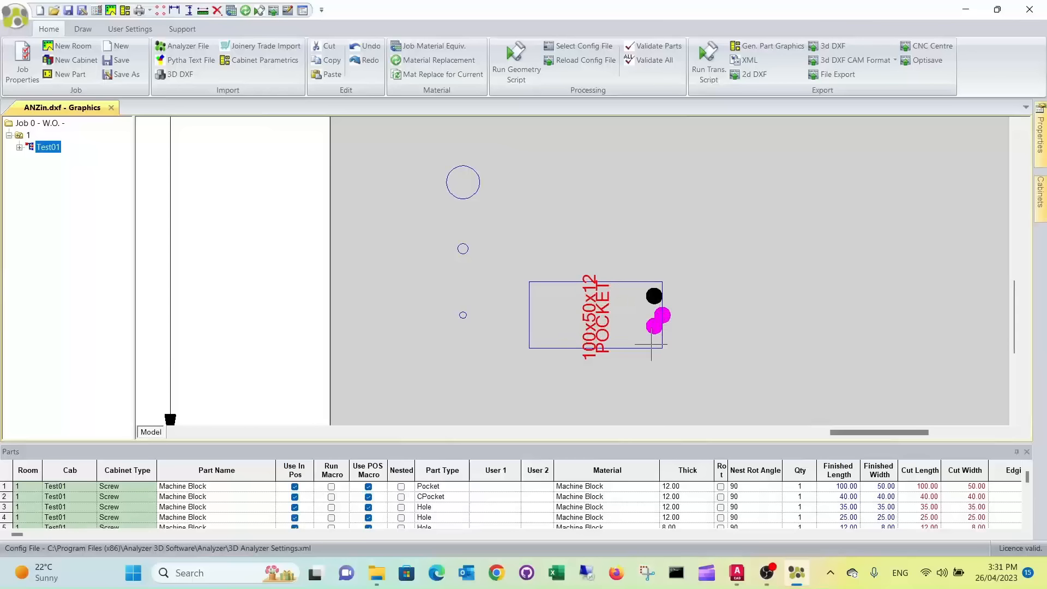
double_click(625, 282)
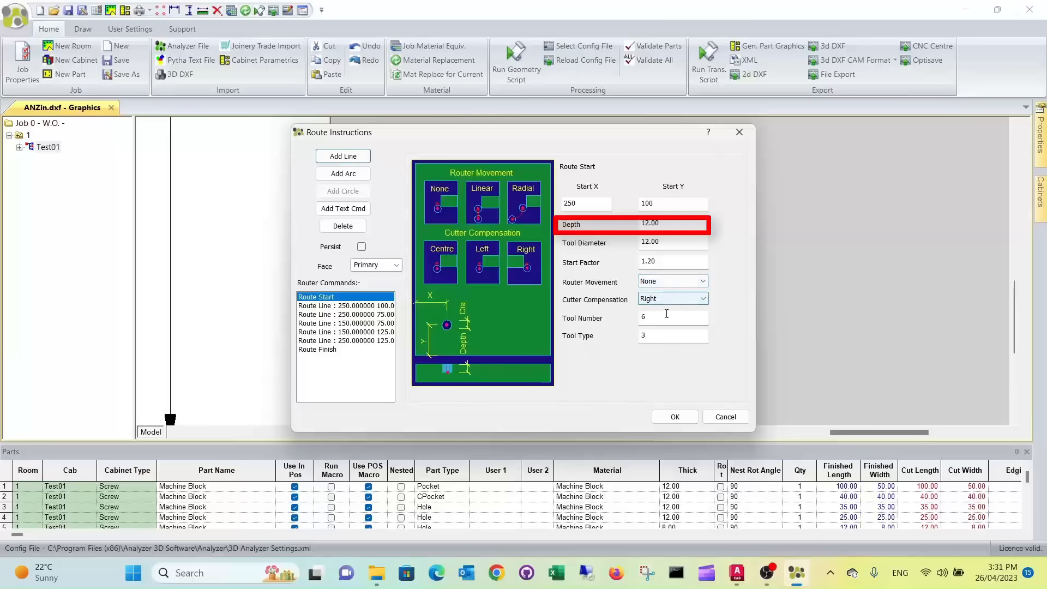
click(675, 417)
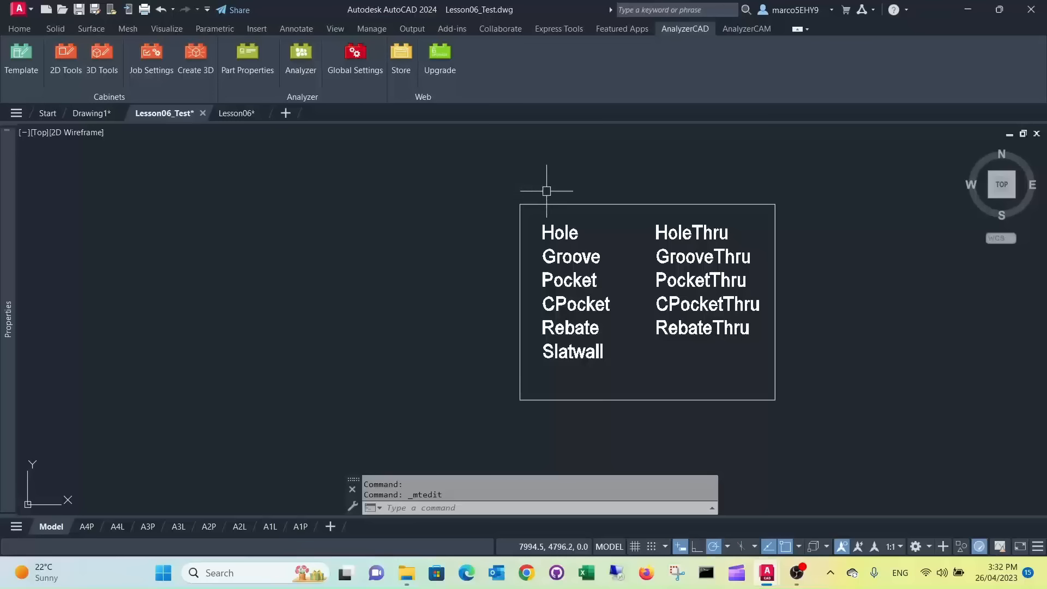
Step: Switch to the Lesson06 drawing and copy the 100 x 50 pocket block about 202 along the X axis
scroll(557, 245, up, 2)
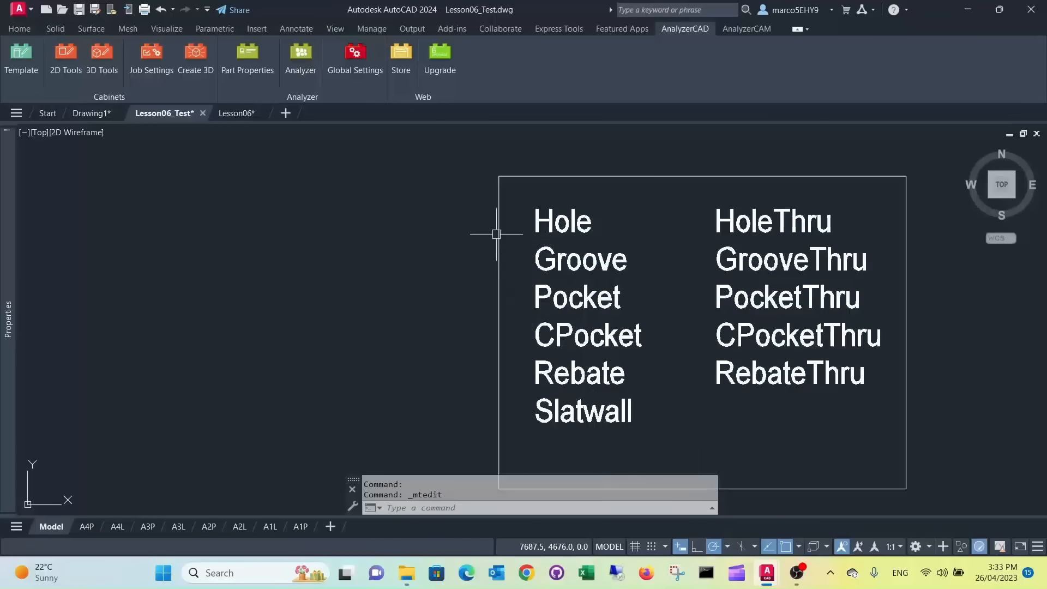
key(ctrl+Tab)
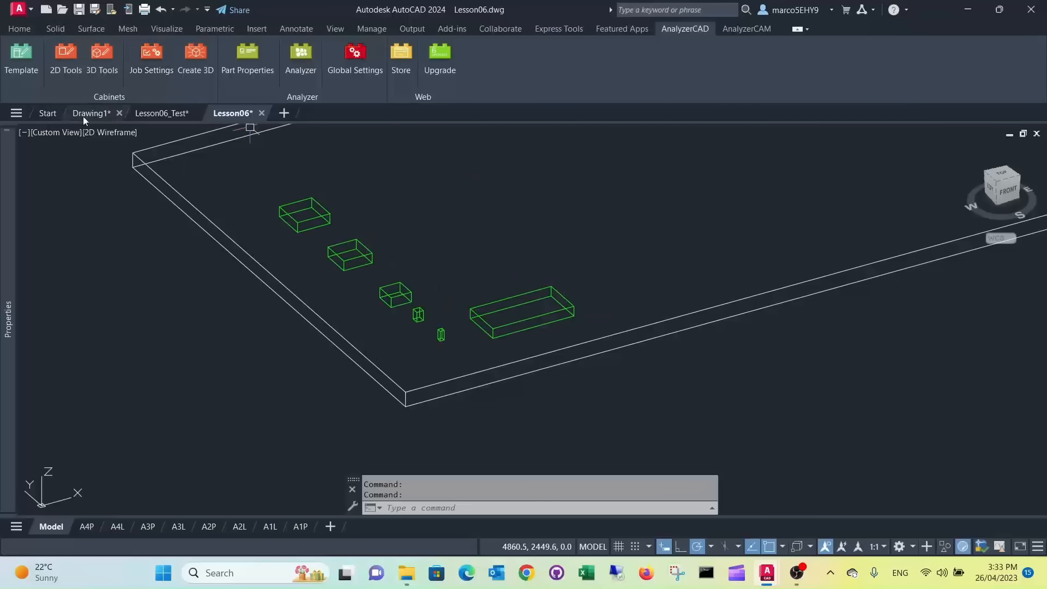
click(26, 31)
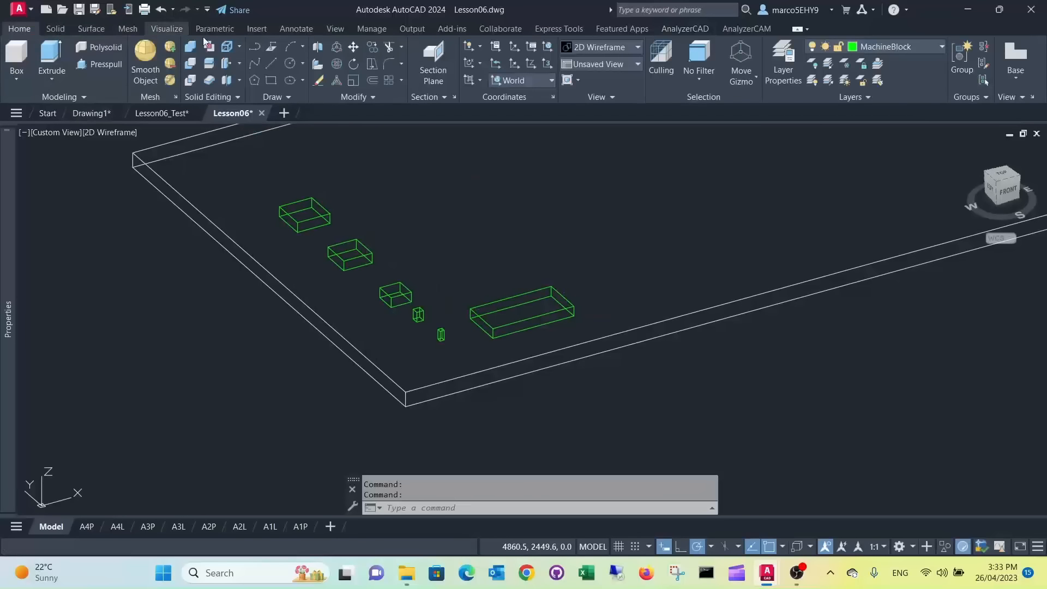
click(372, 47)
click(525, 297)
key(Return)
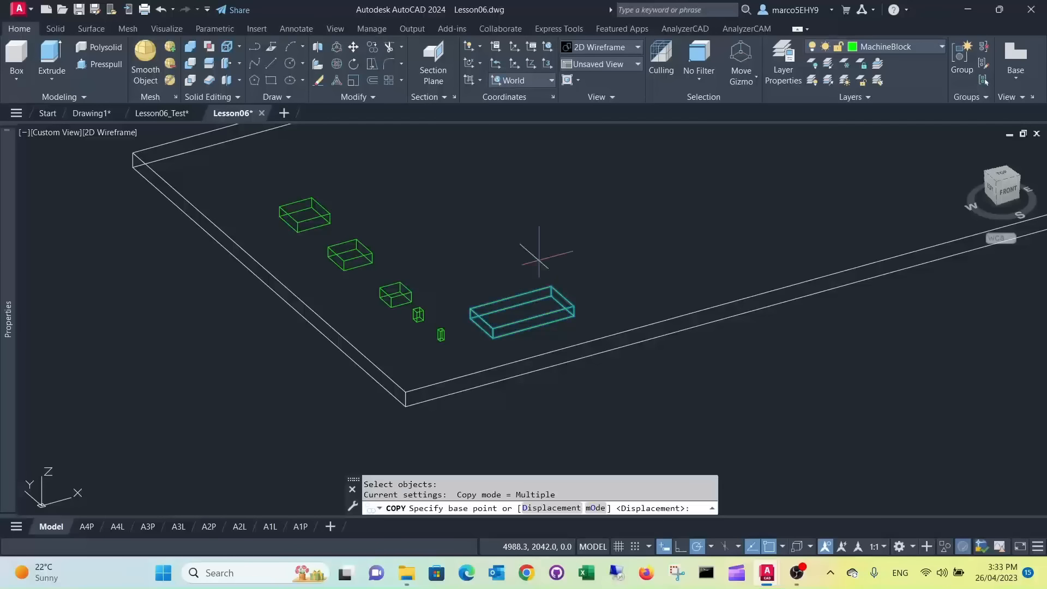
click(505, 235)
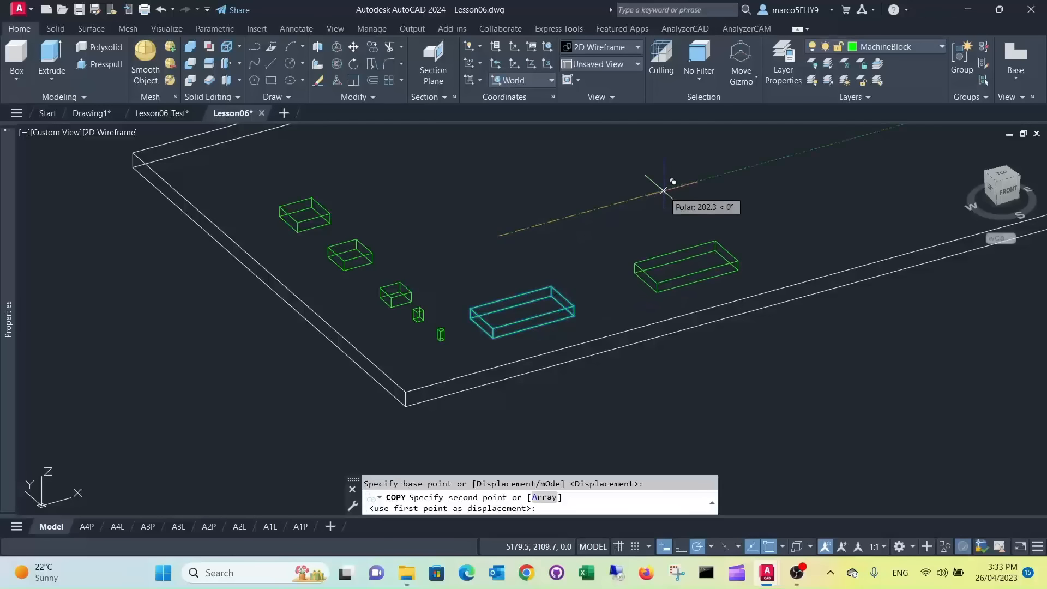
click(672, 186)
scroll(734, 264, up, 2)
key(Return)
Step: Set the copied machine block's length to 200 and its width to 6
click(734, 264)
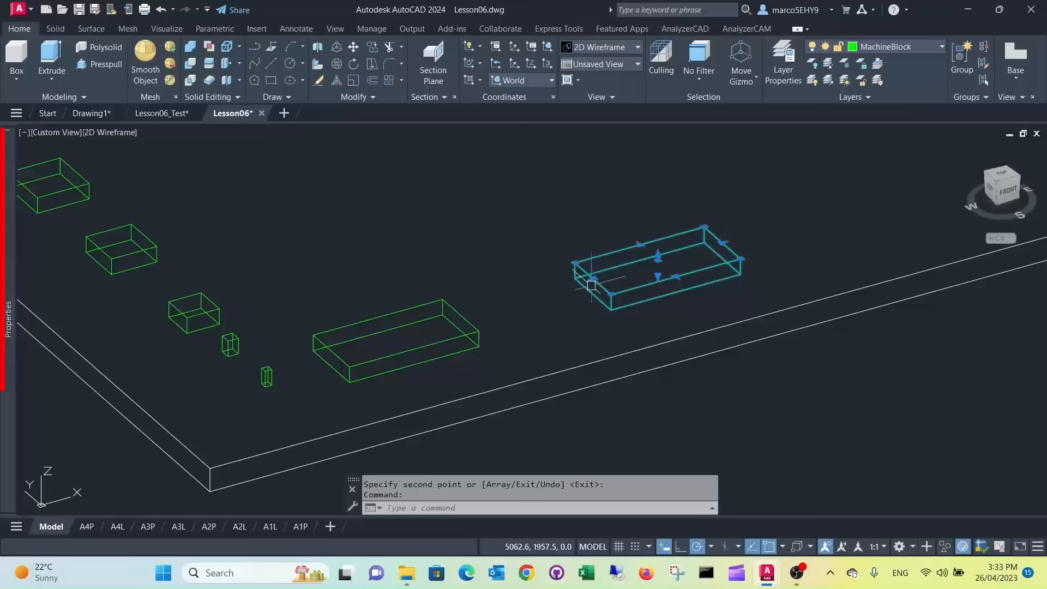
mouse_move(8, 363)
click(156, 397)
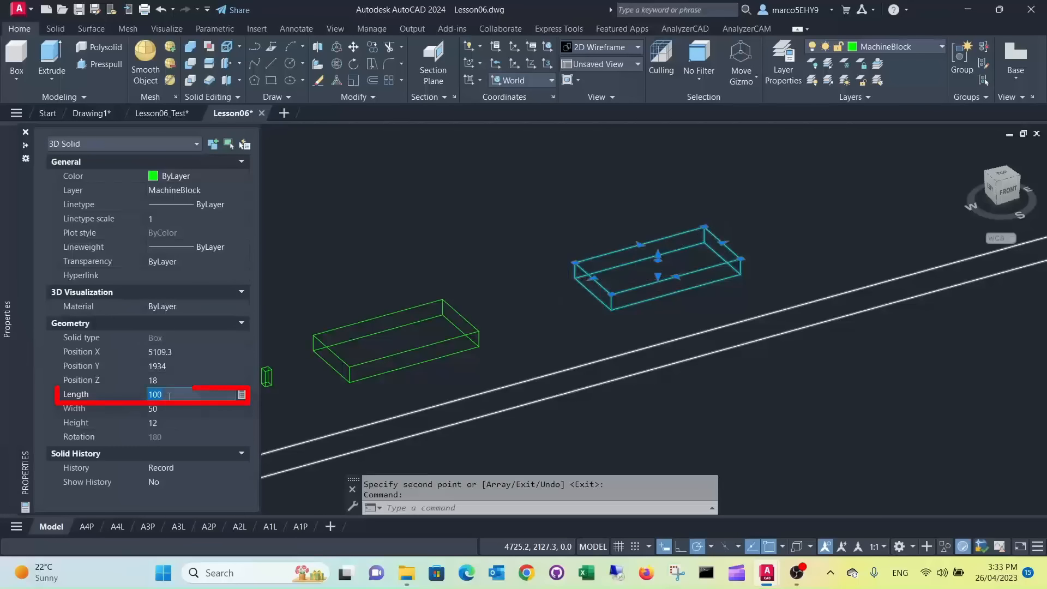
key(BackSpace)
key(BackSpace)
key(BackSpace)
text(200)
click(162, 408)
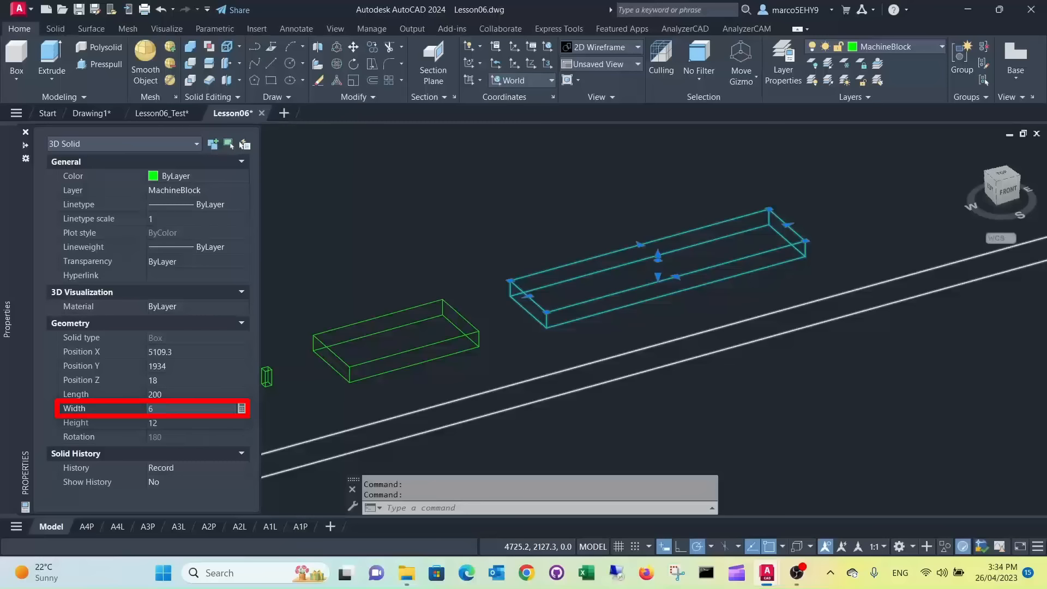
key(Return)
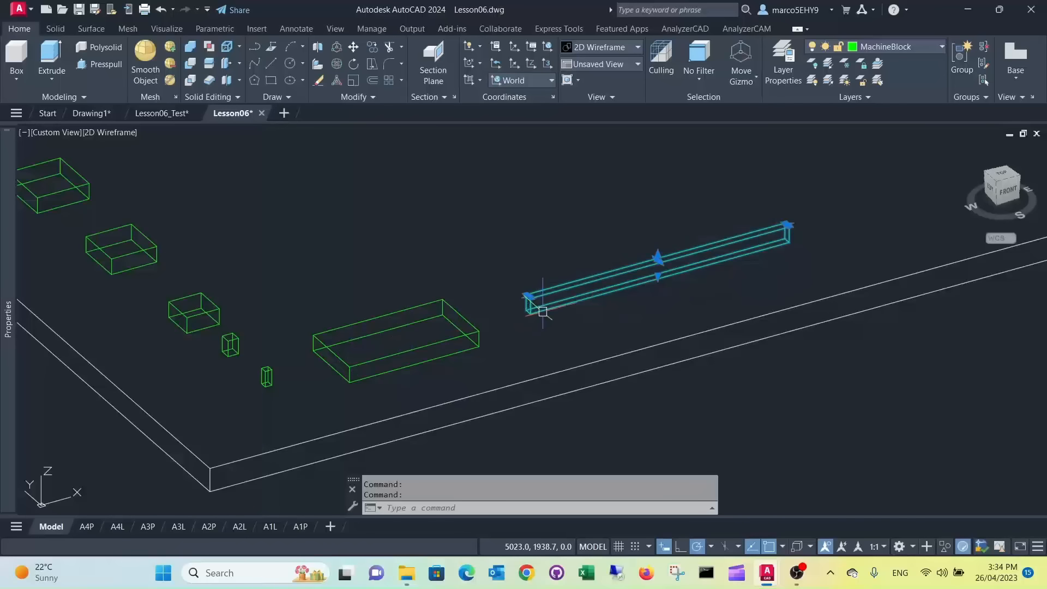
Step: Set the Part Type of the 200 x 6 machine block to Groove, save its part properties and clear the selection
click(685, 29)
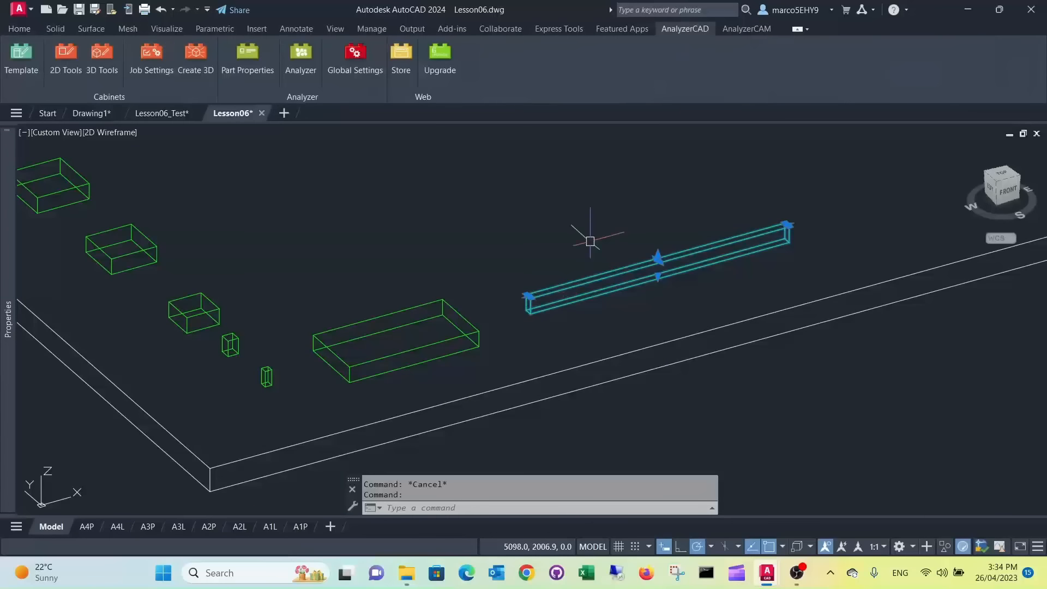
click(248, 58)
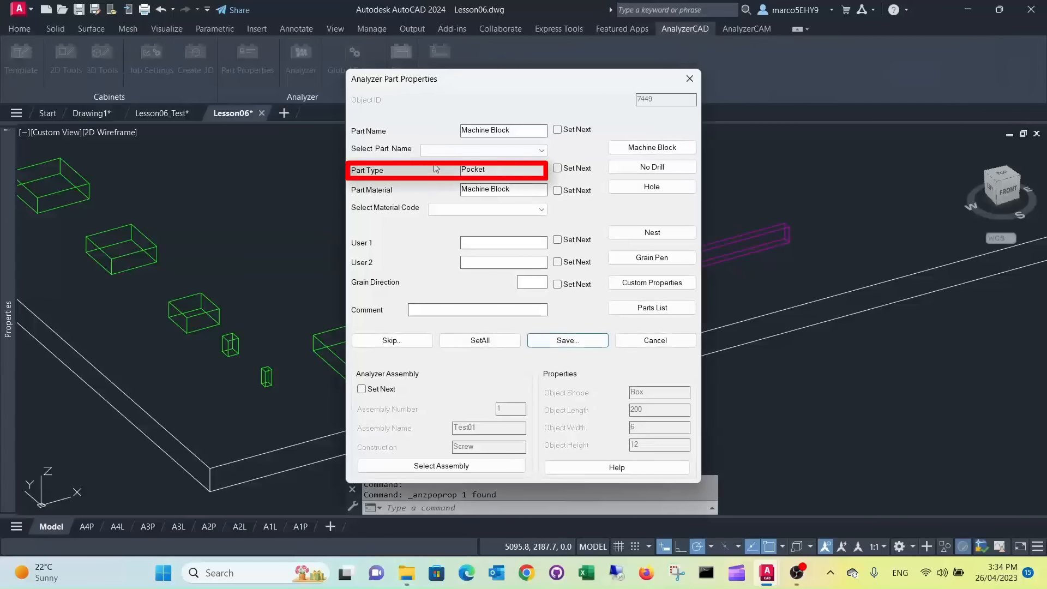
drag(493, 170, 438, 173)
text(Groove)
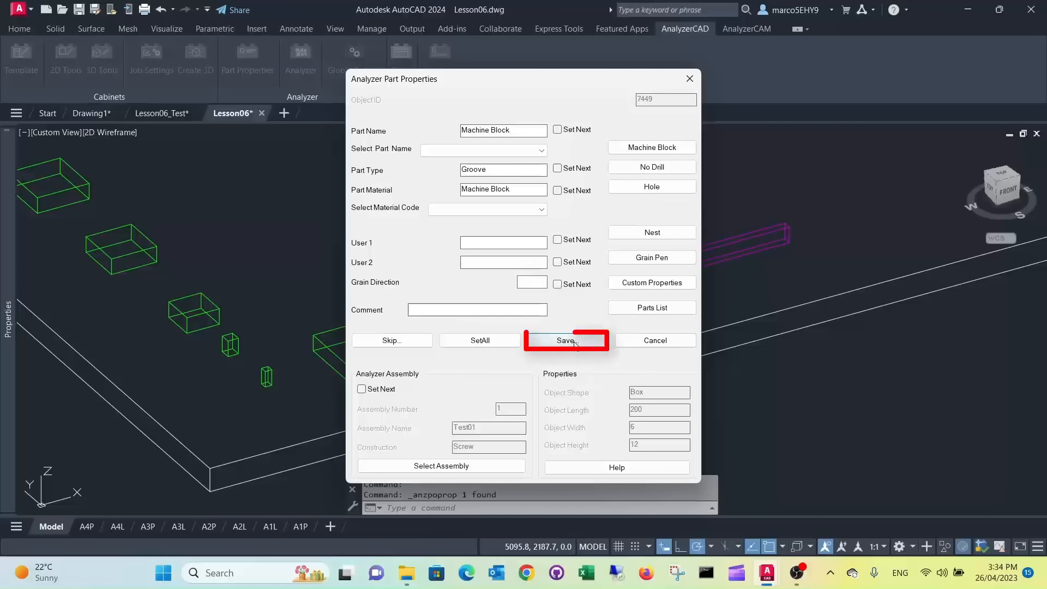
click(594, 341)
click(596, 276)
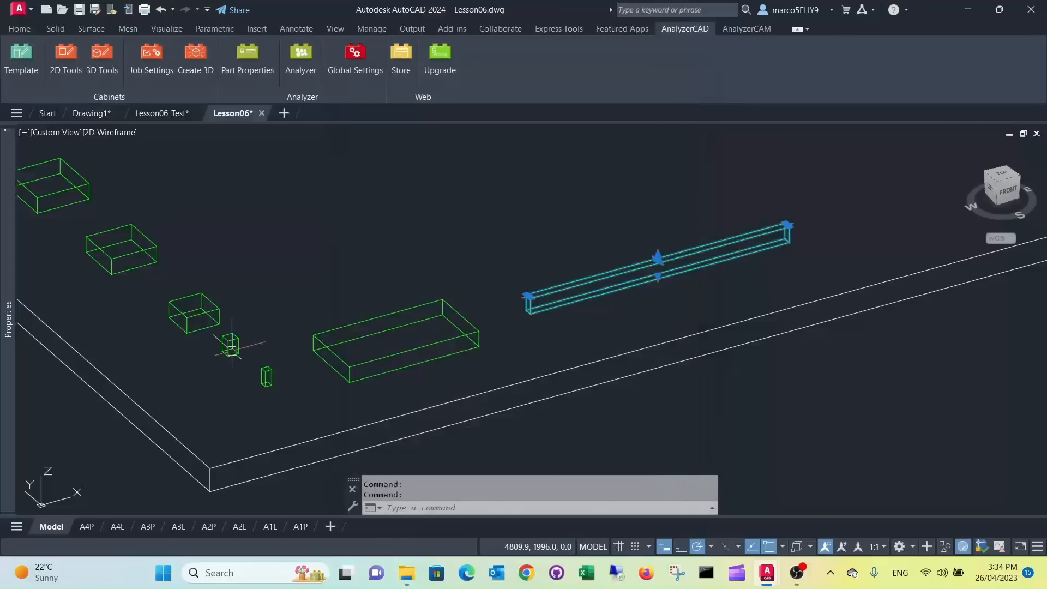
mouse_move(8, 394)
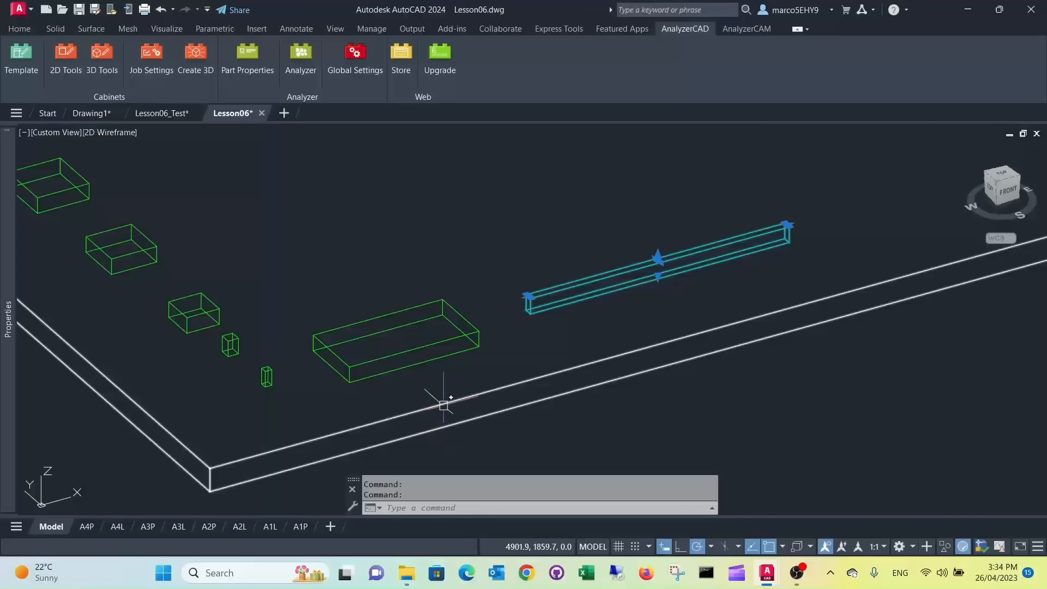
key(Escape)
key(Escape)
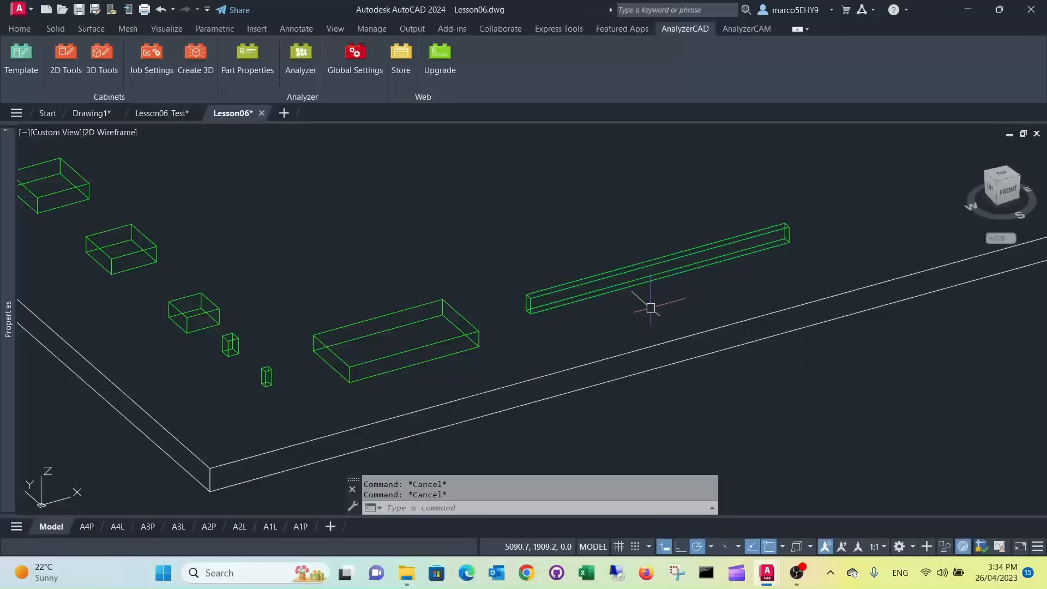
Step: Send the cabinet panels and all machine blocks, including the groove, to Analyzer with the default job details
scroll(658, 299, down, 2)
scroll(600, 311, down, 4)
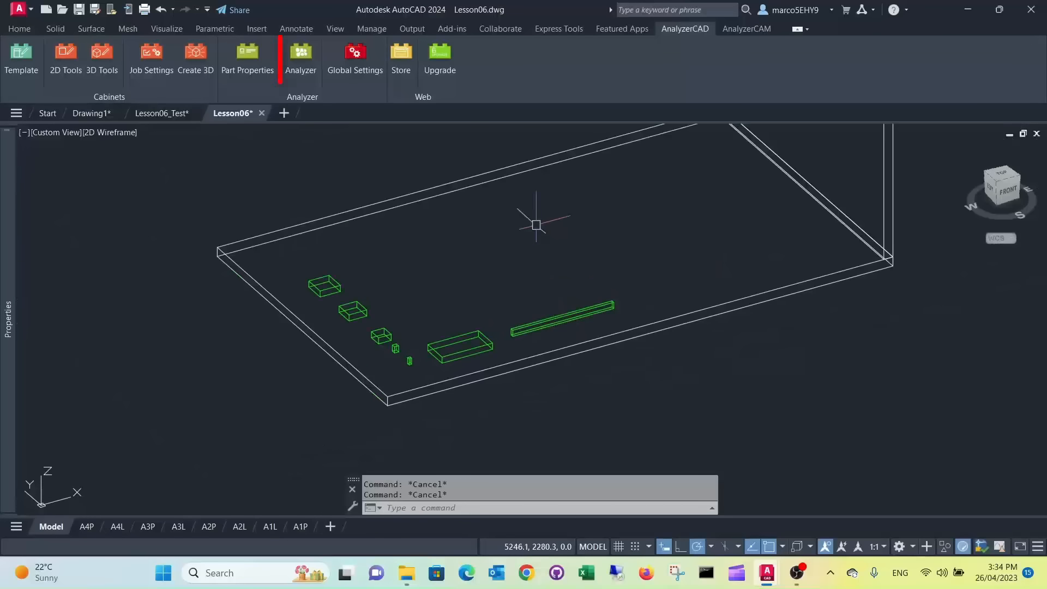
click(295, 56)
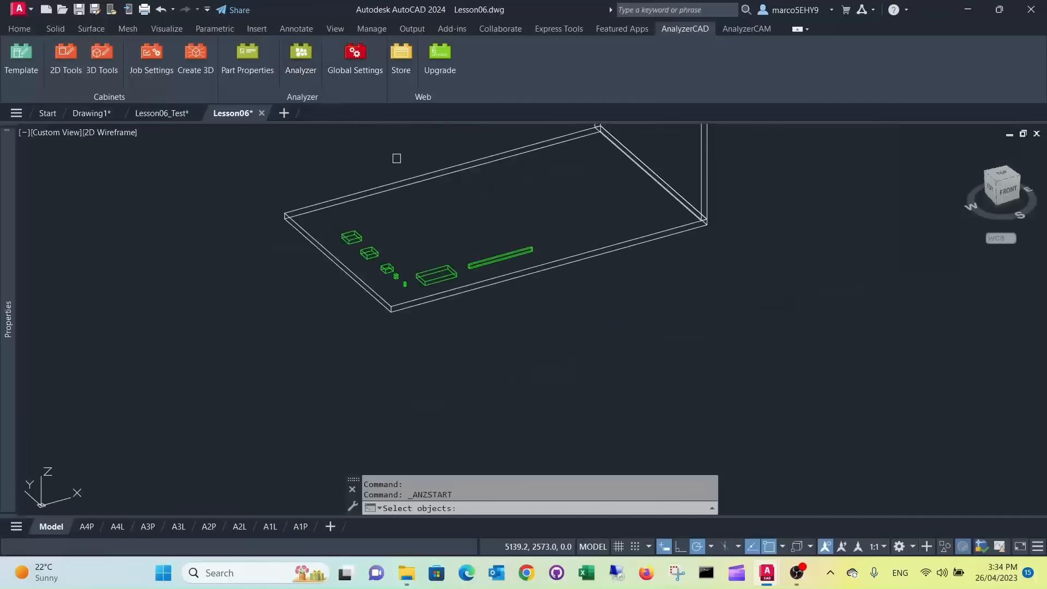
click(753, 341)
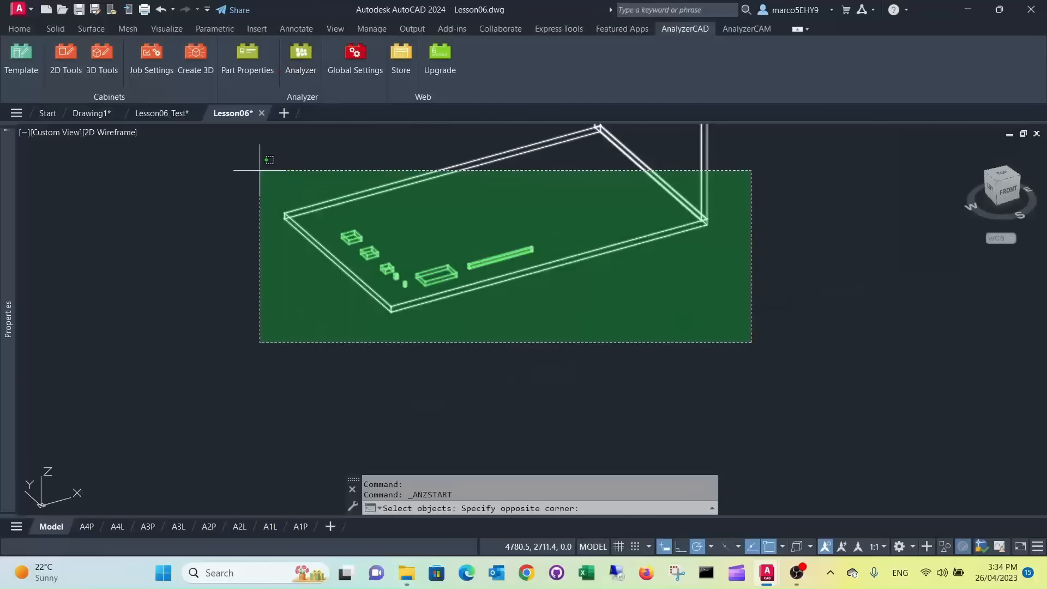
click(246, 158)
key(Return)
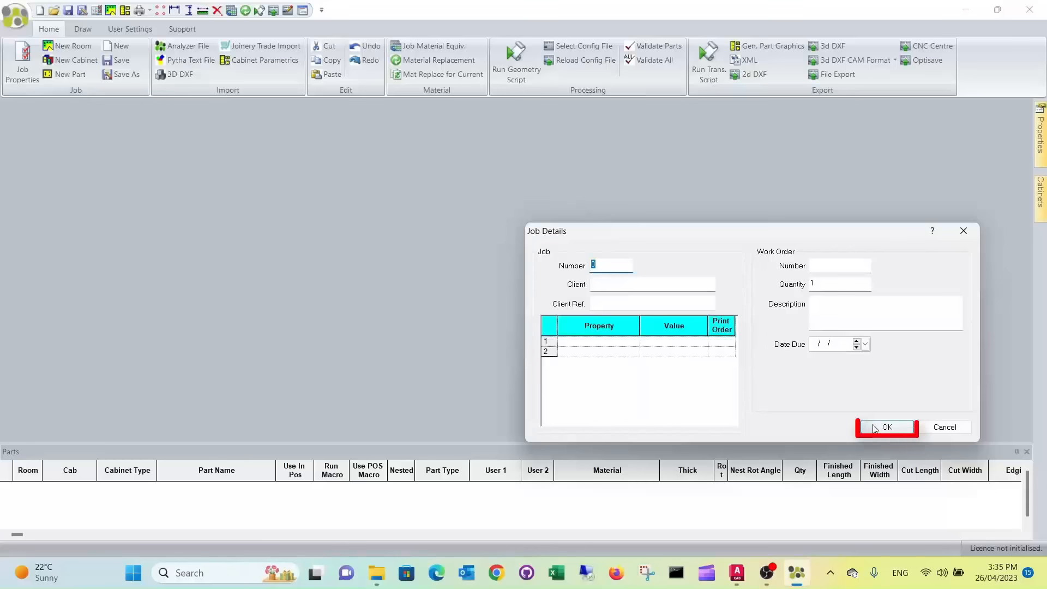
click(878, 427)
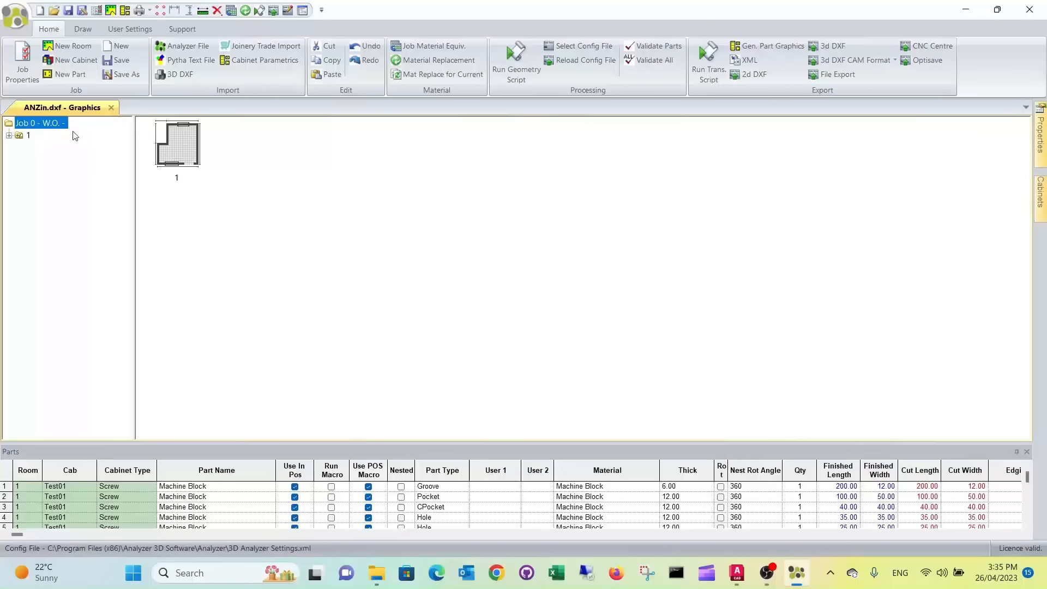
Step: Open cabinet Test01 from room 1 of the newly imported job and run the geometry script on it
click(27, 135)
click(9, 135)
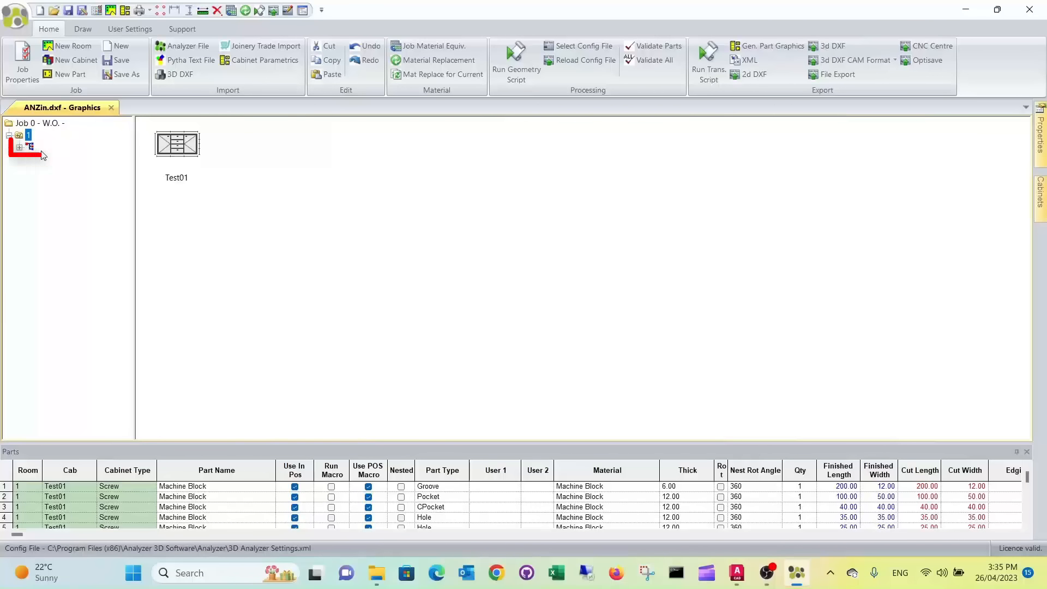
click(48, 147)
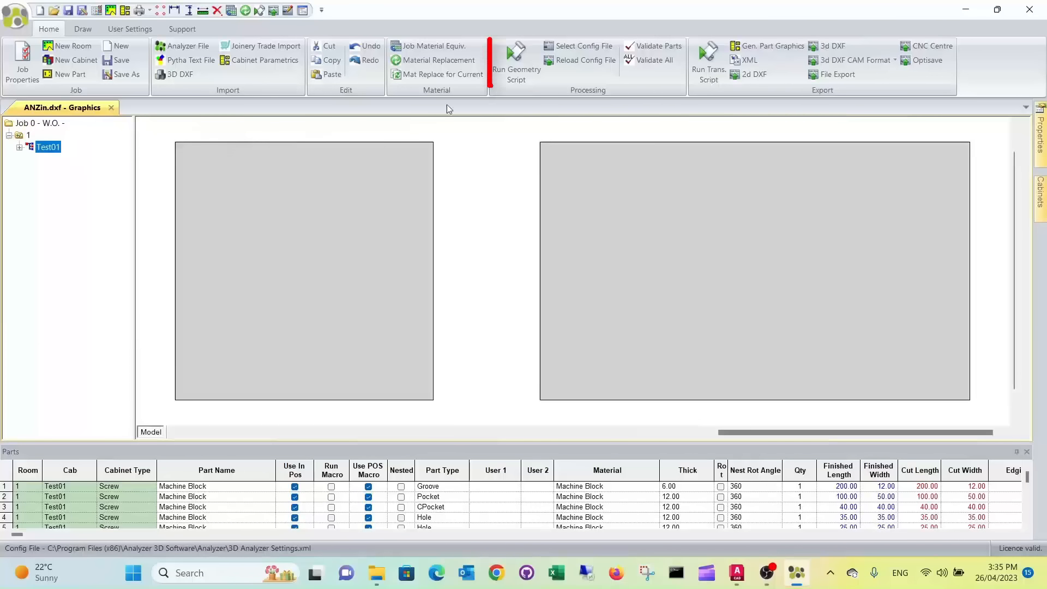
click(521, 60)
Step: Examine the groove's route instructions, including depth, tool diameter and cutter compensation, and close them without changes
scroll(682, 326, up, 5)
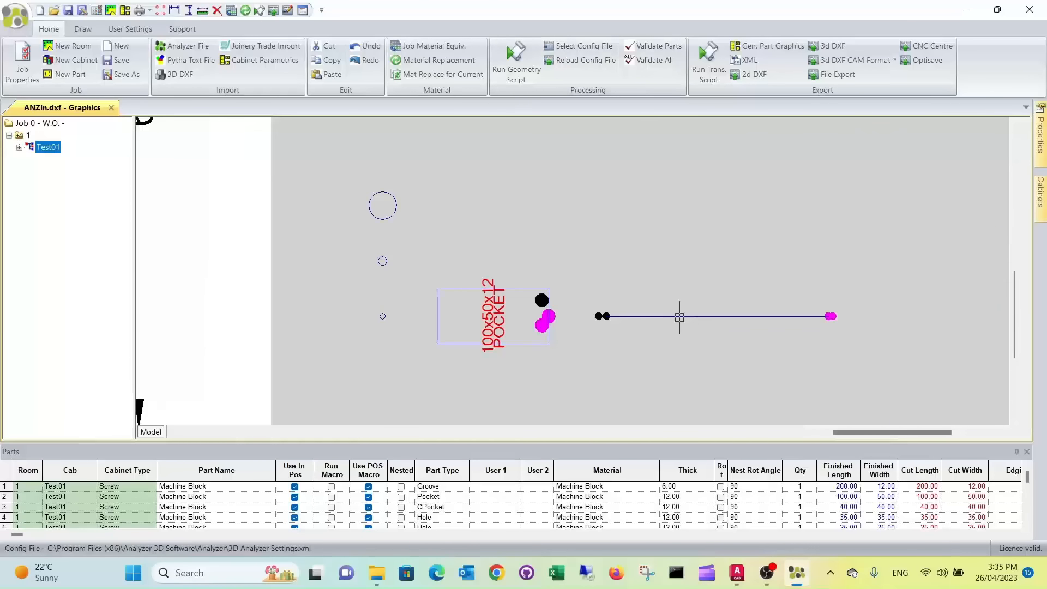
scroll(682, 324, up, 1)
double_click(674, 316)
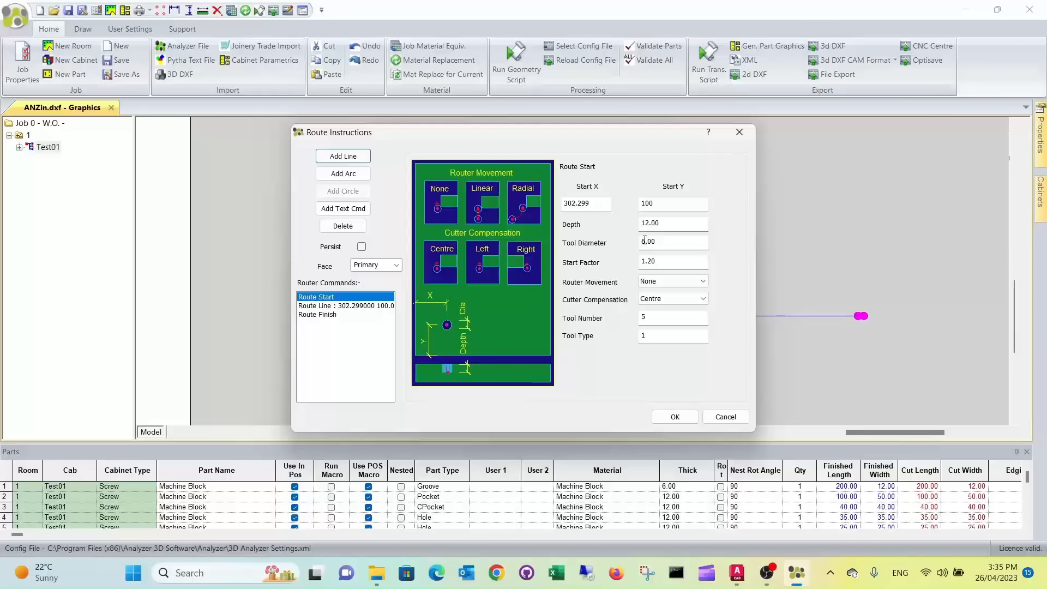
click(739, 134)
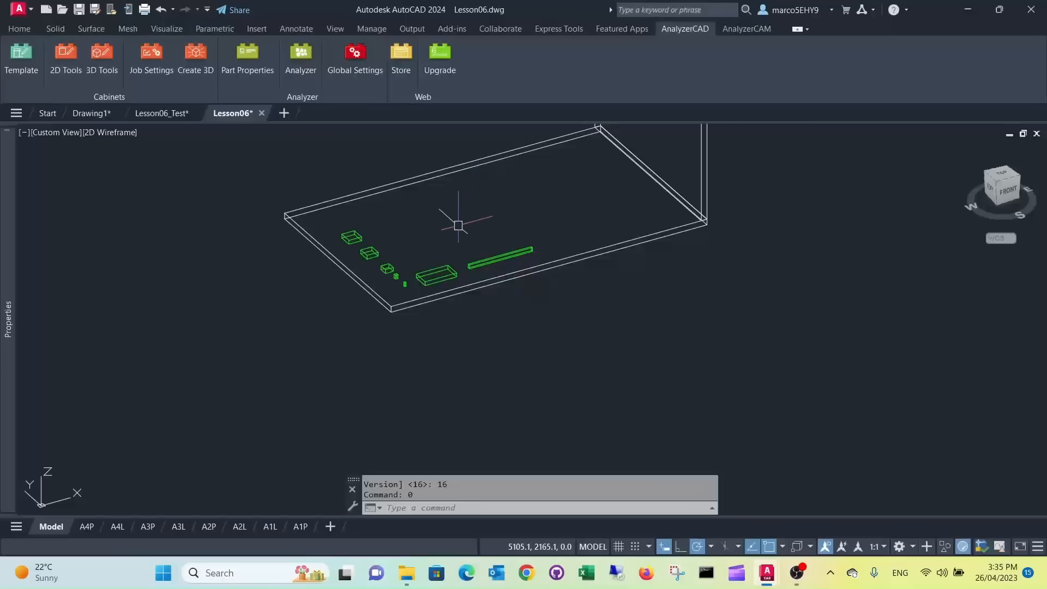
Step: Copy the 200 x 6 groove machine block 100 mm across the bottom panel, at 90° in the polar direction
scroll(433, 262, up, 1)
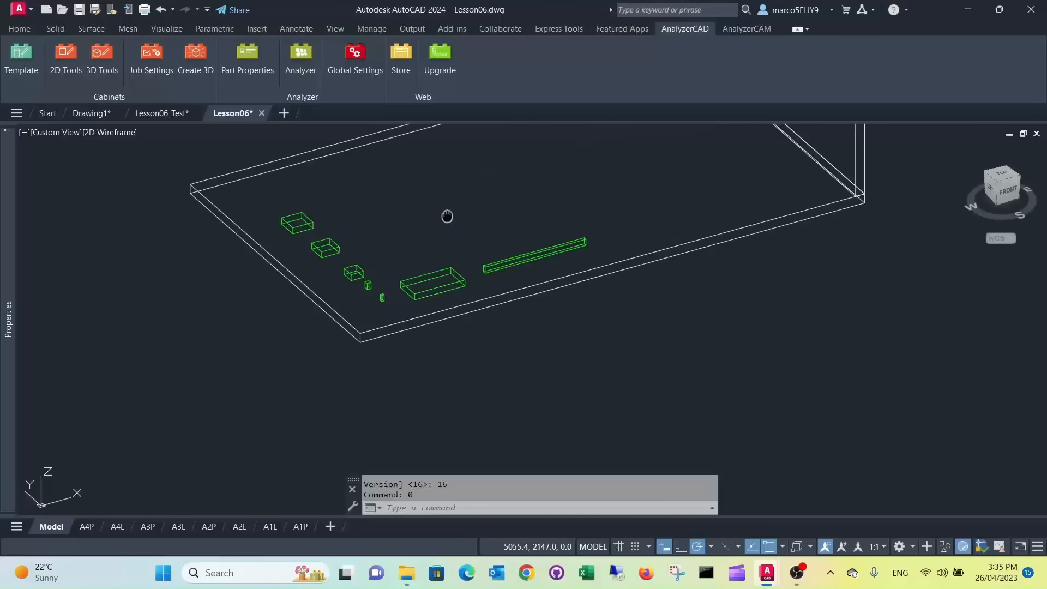
middle_drag(447, 215, 405, 253)
click(18, 30)
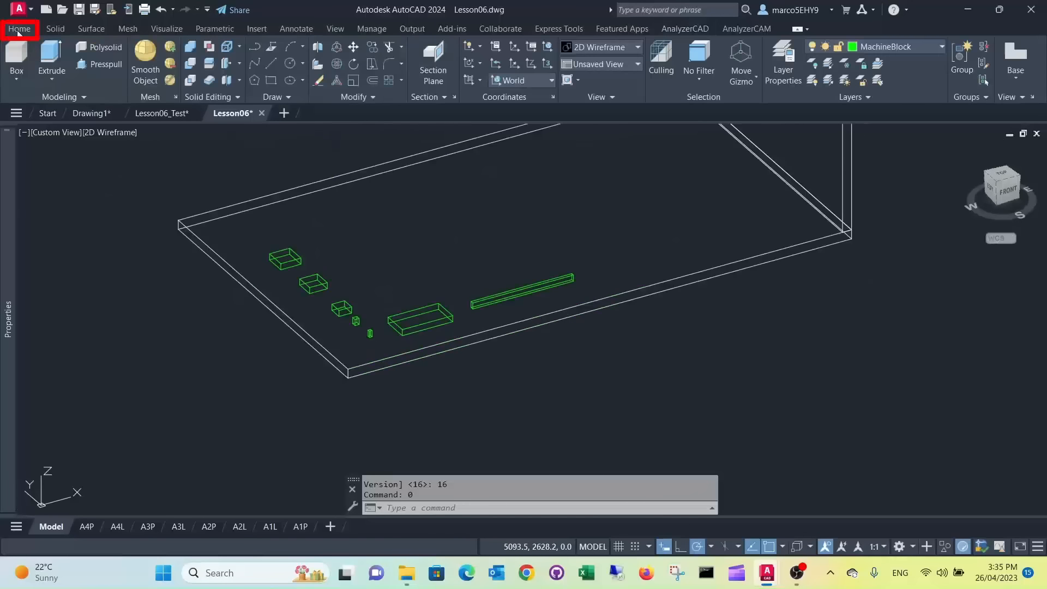
click(372, 46)
click(525, 281)
key(Return)
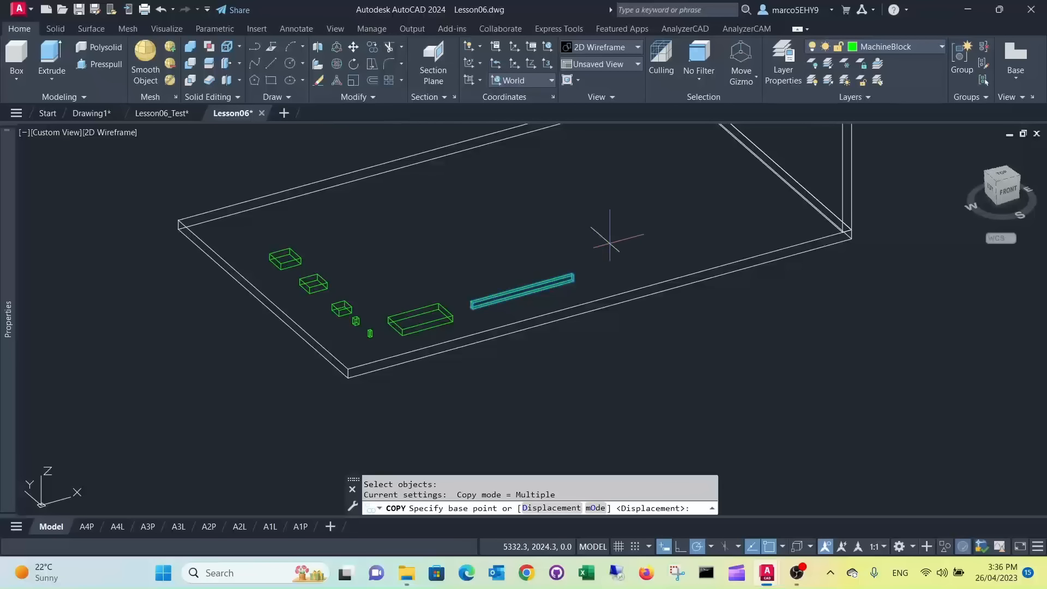
click(635, 243)
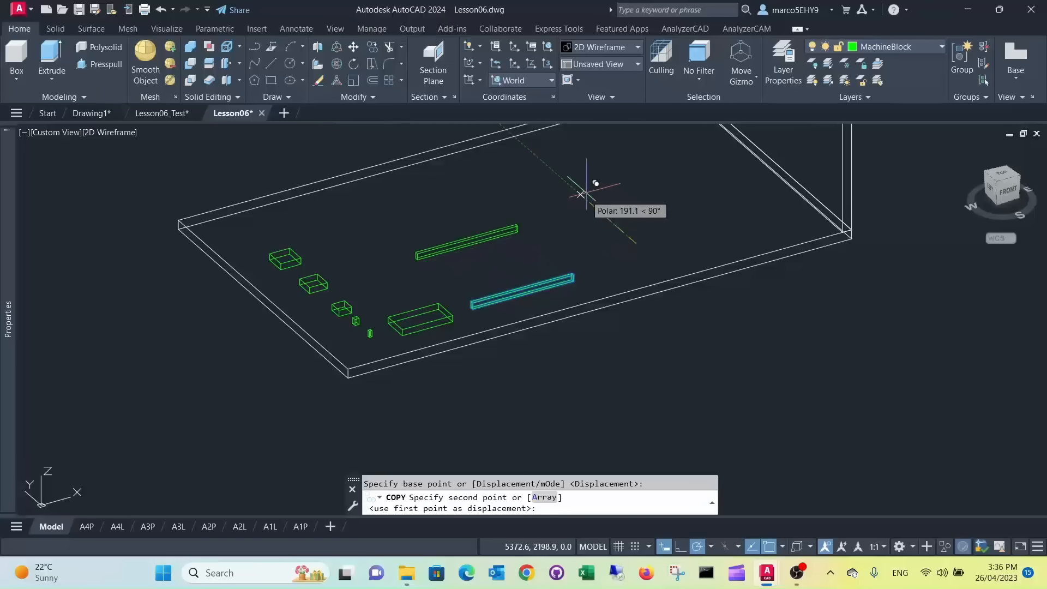
text(100)
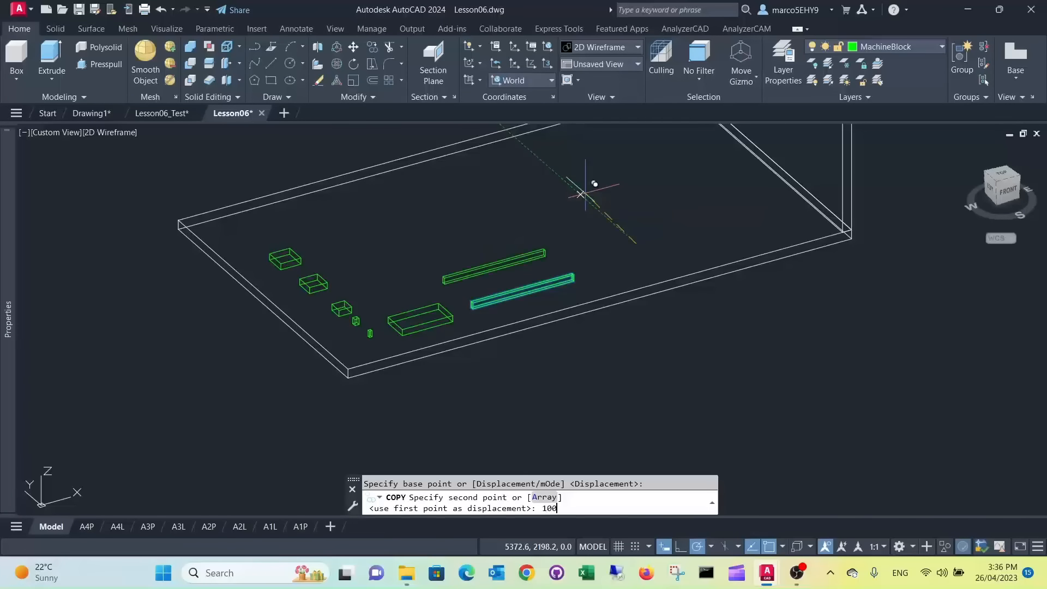
key(Return)
key(Return)
Step: Set the width of the copied machine block to 50 and clear the selection
scroll(527, 240, up, 4)
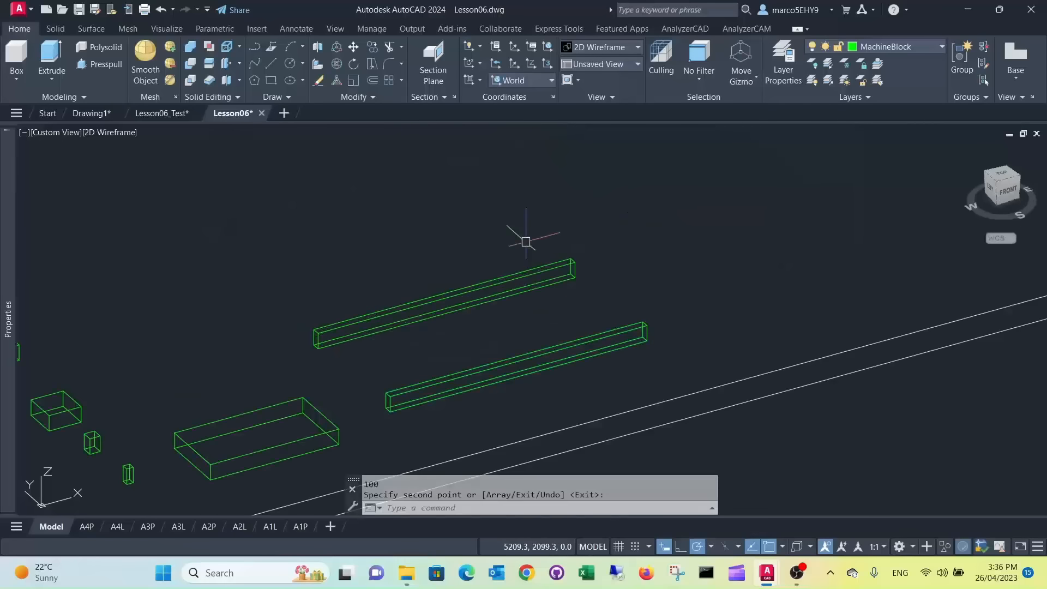
click(456, 299)
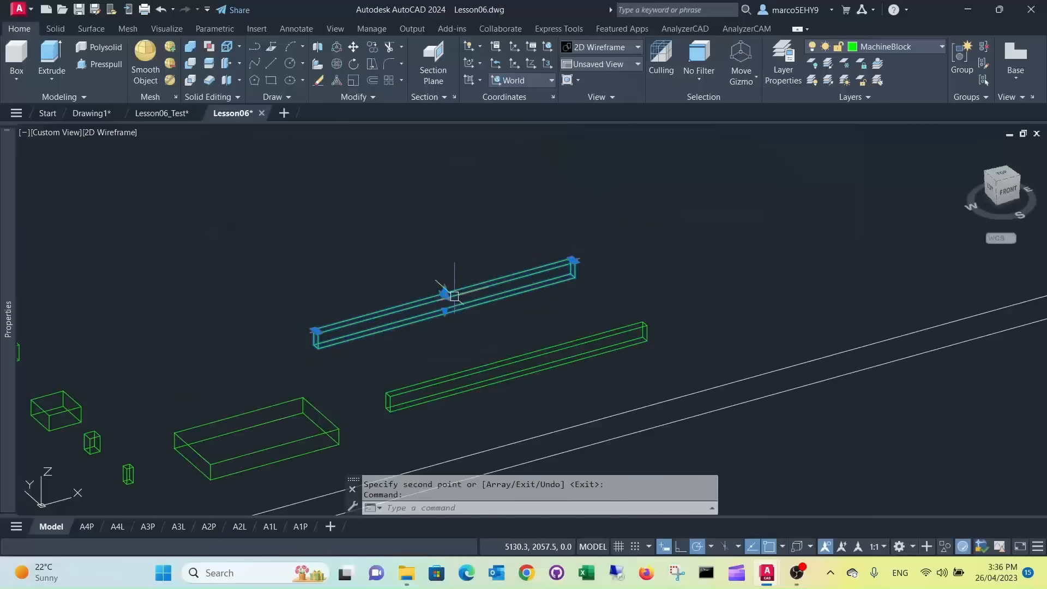
mouse_move(8, 335)
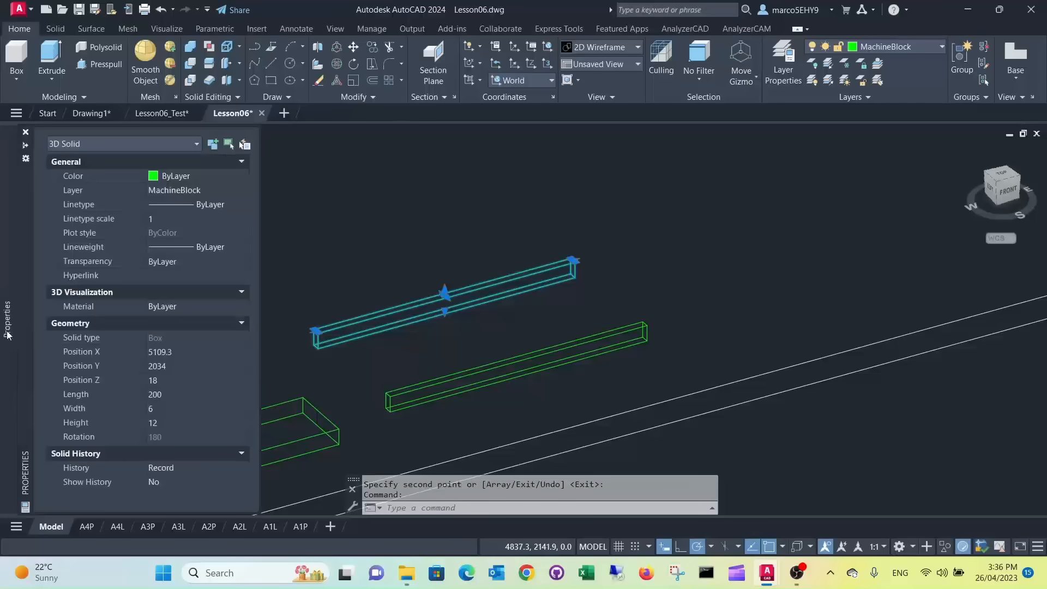
click(165, 409)
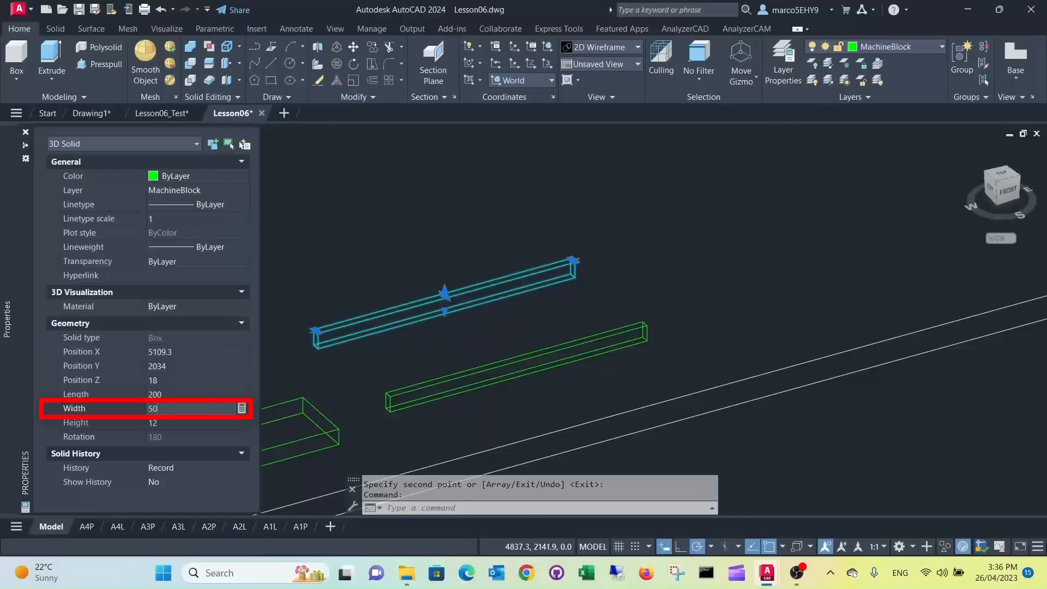
key(Tab)
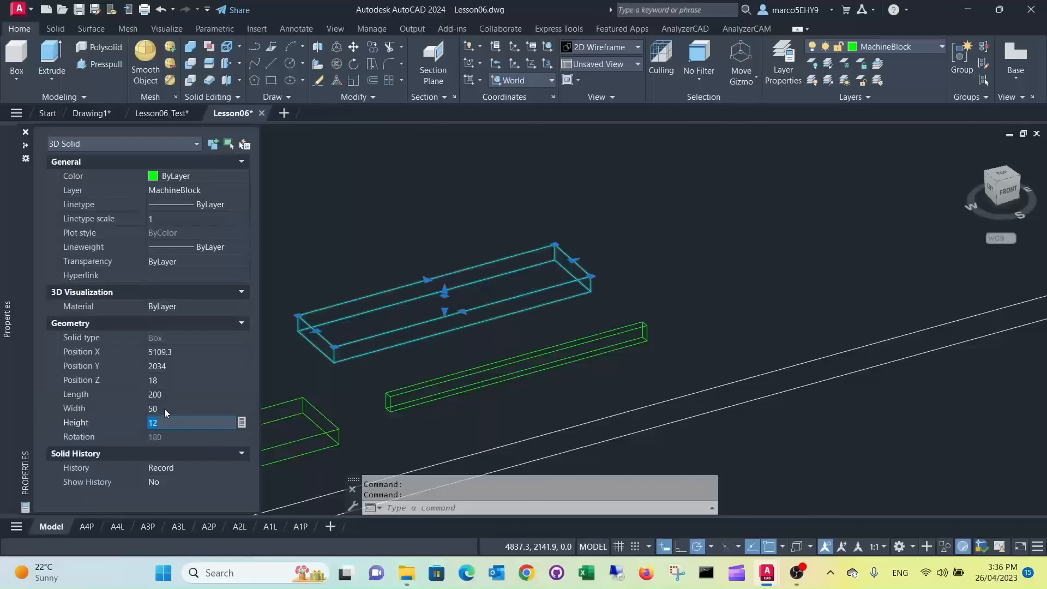
key(Escape)
Step: Examine the end corners of the widened 200 x 50 machine block up close
scroll(451, 311, up, 2)
scroll(451, 312, down, 2)
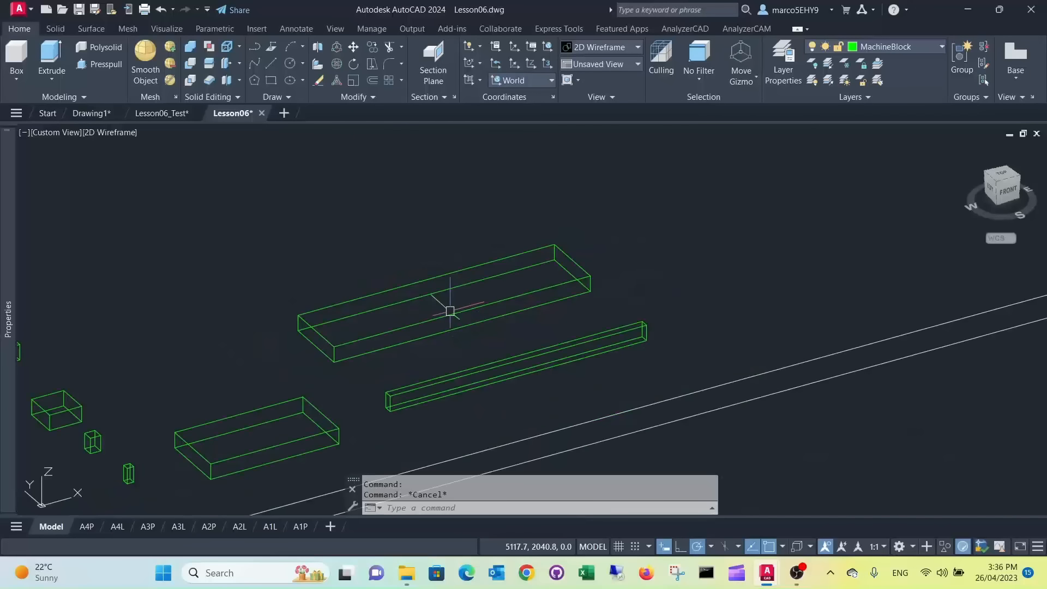
scroll(452, 312, up, 2)
middle_drag(452, 311, 526, 269)
scroll(518, 264, down, 2)
scroll(362, 293, up, 4)
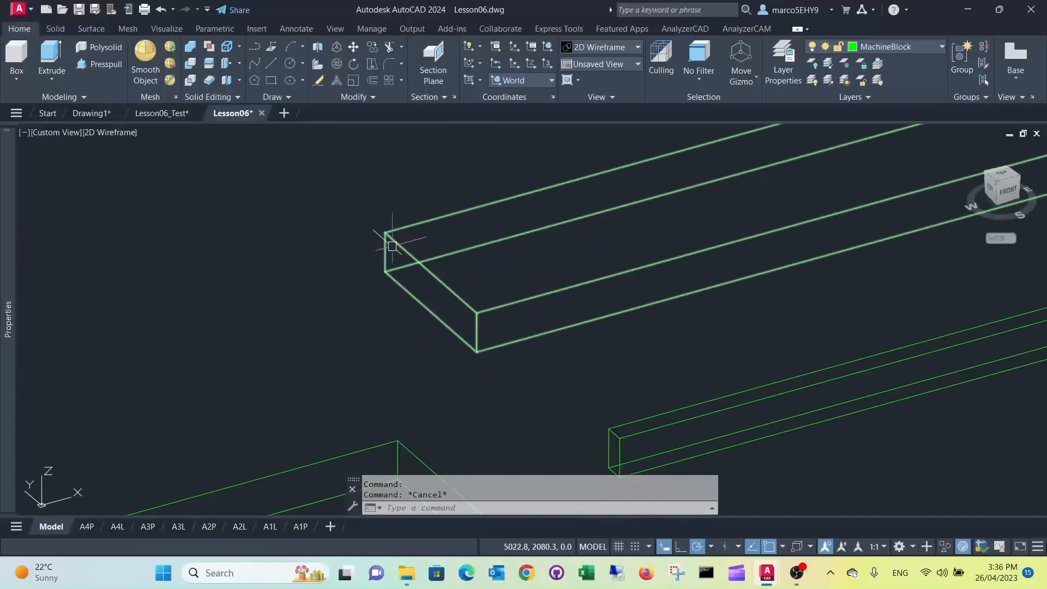
mouse_move(430, 273)
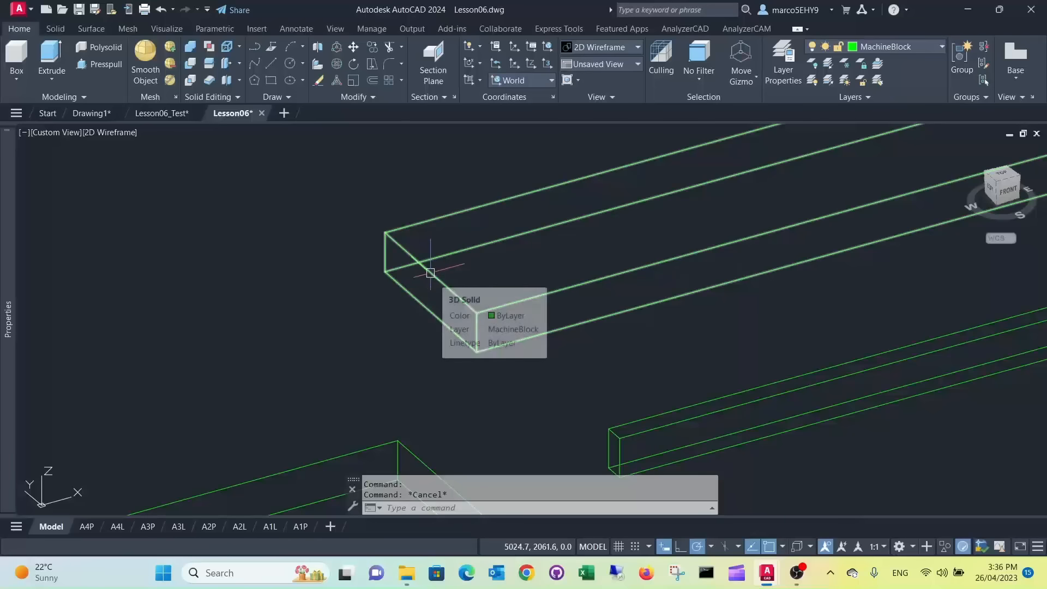
scroll(436, 220, down, 2)
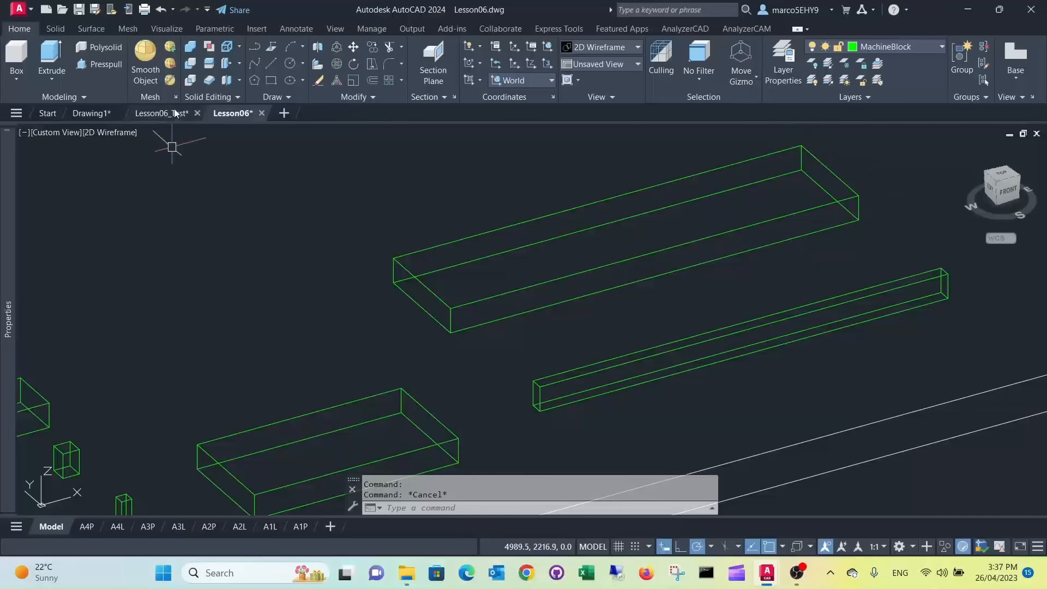
Step: Set the Part Type of the 200 x 50 machine block to RebateThru and save its part properties
click(682, 28)
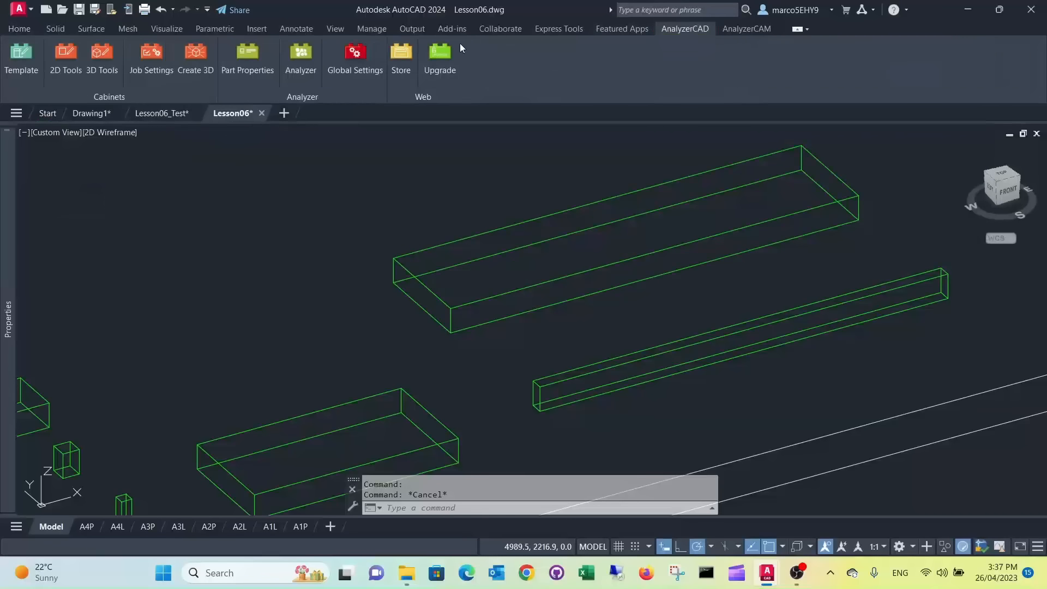
click(244, 53)
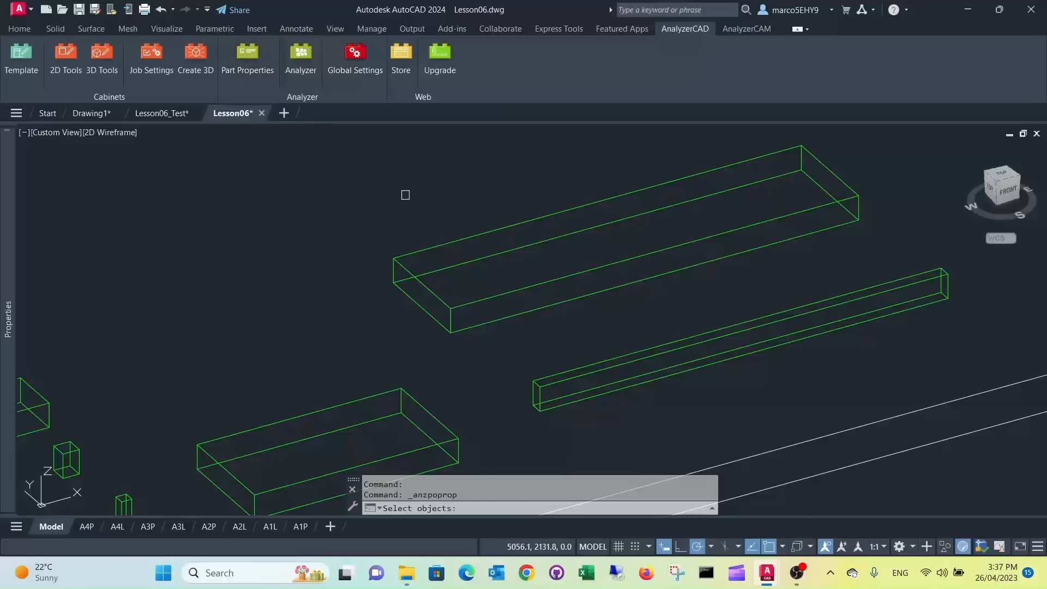
click(461, 239)
key(Return)
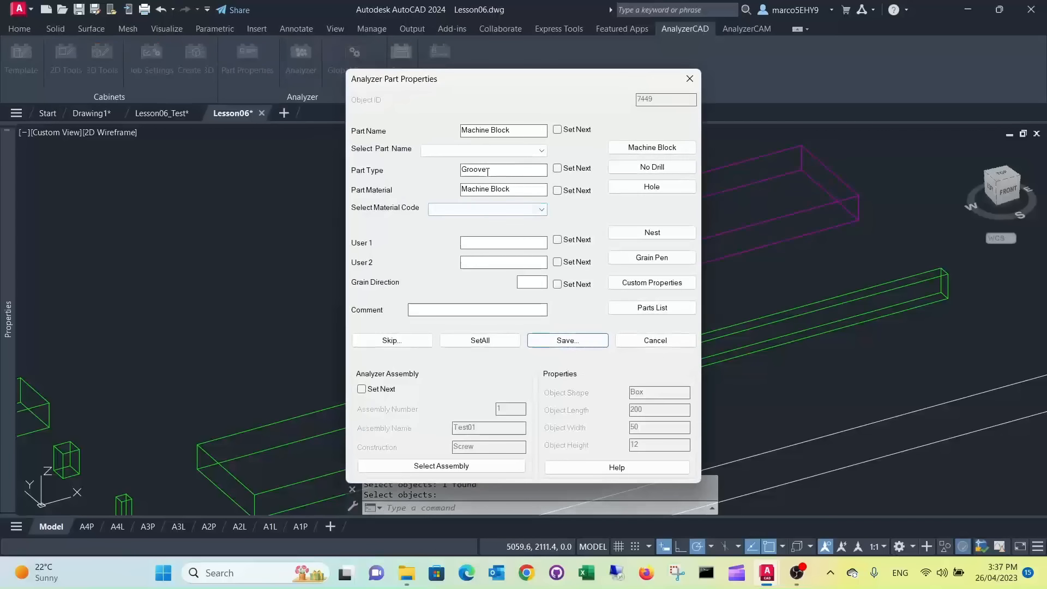
drag(491, 169, 446, 172)
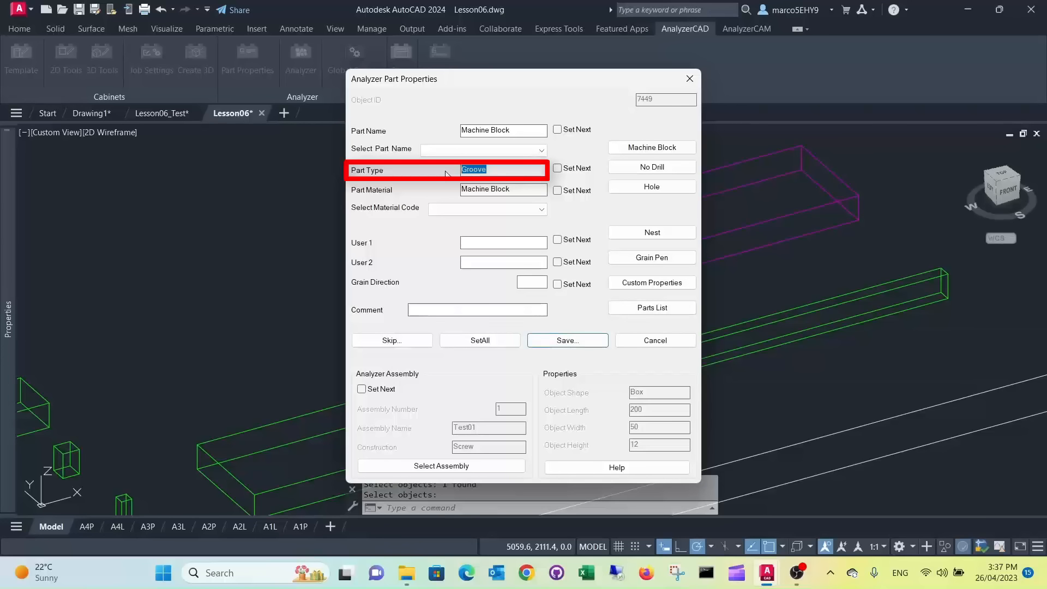
text(Ra)
text(bate)
text(Thru)
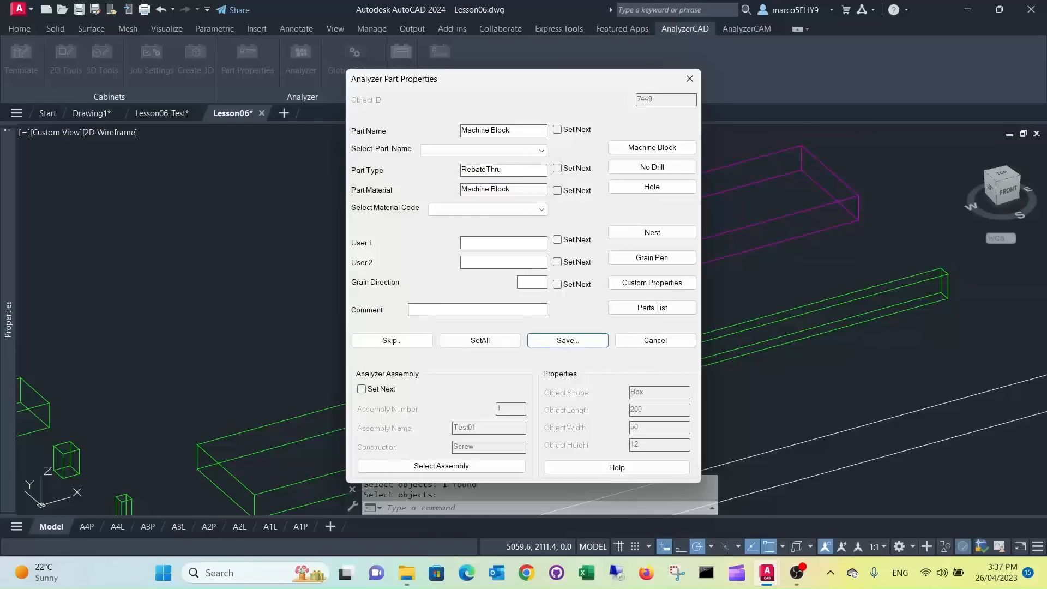
click(567, 340)
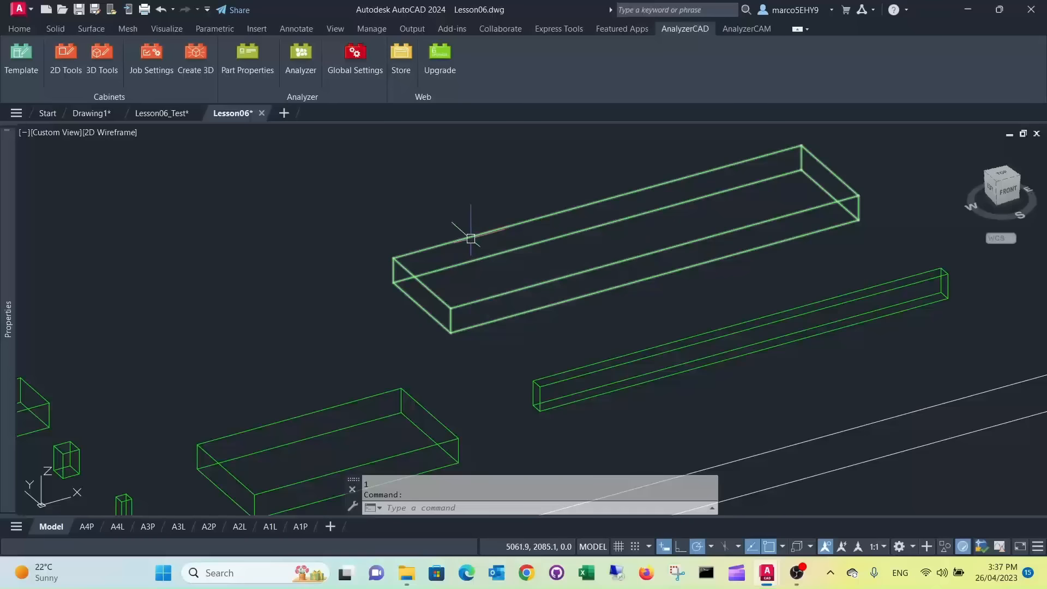
Step: Copy the 200 x 50 RebateThru block in place, using its upper end corner as both base and destination point
mouse_move(471, 238)
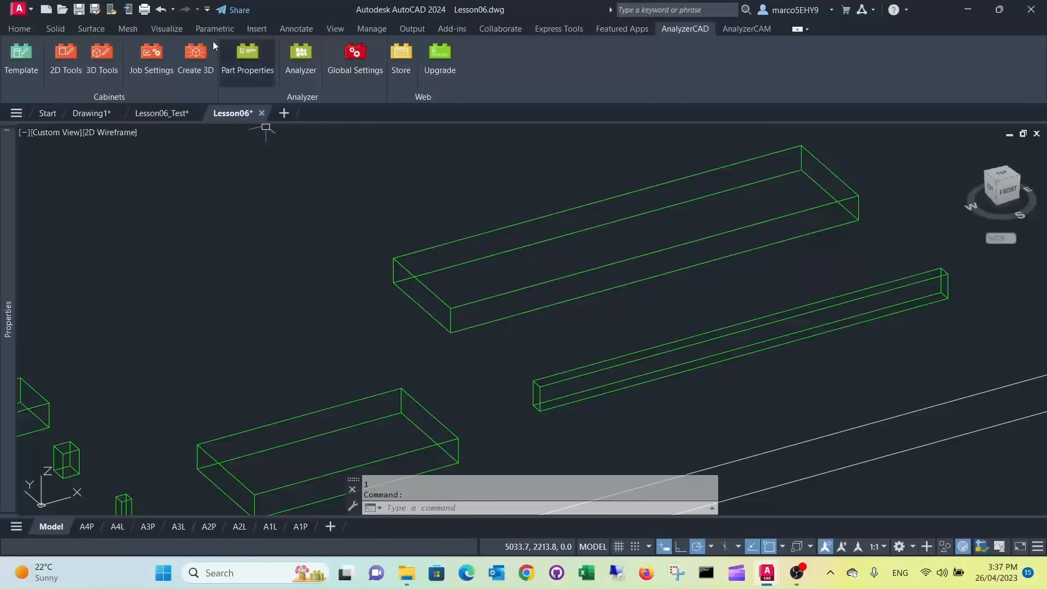
click(19, 28)
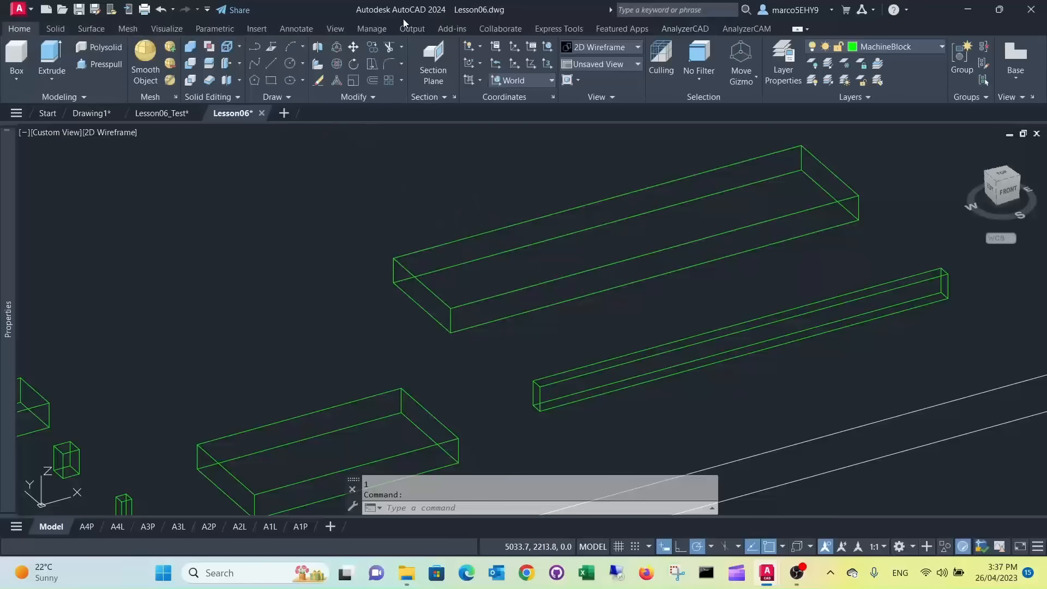
click(376, 50)
click(456, 241)
key(Return)
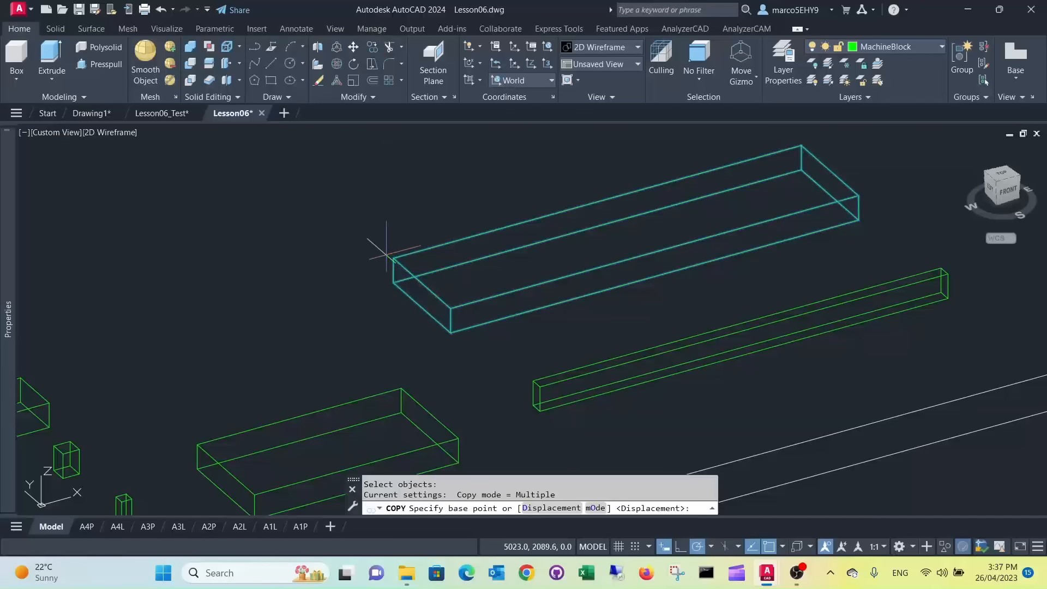
click(393, 258)
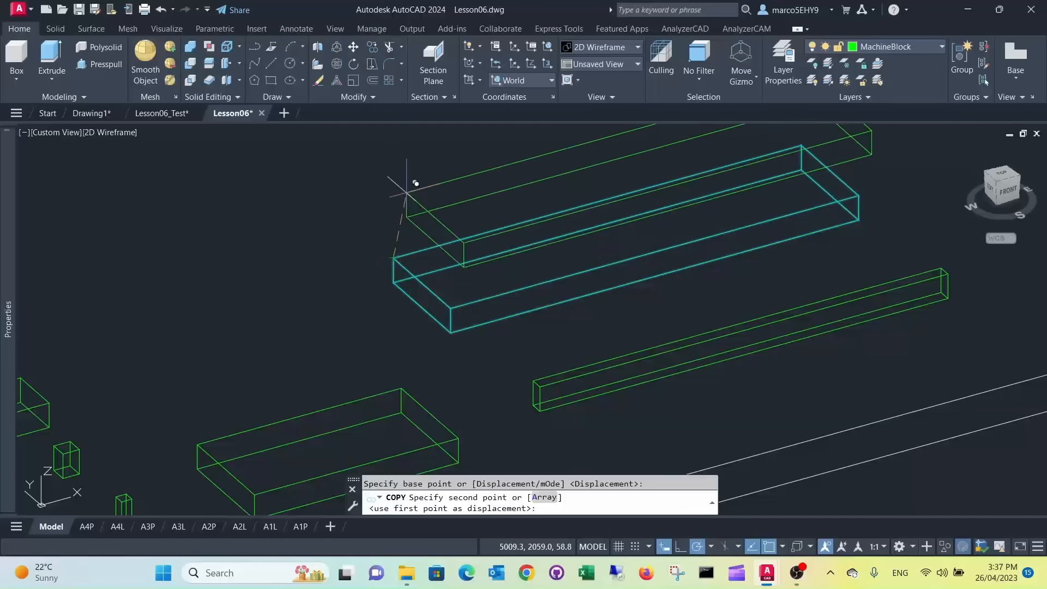
click(393, 257)
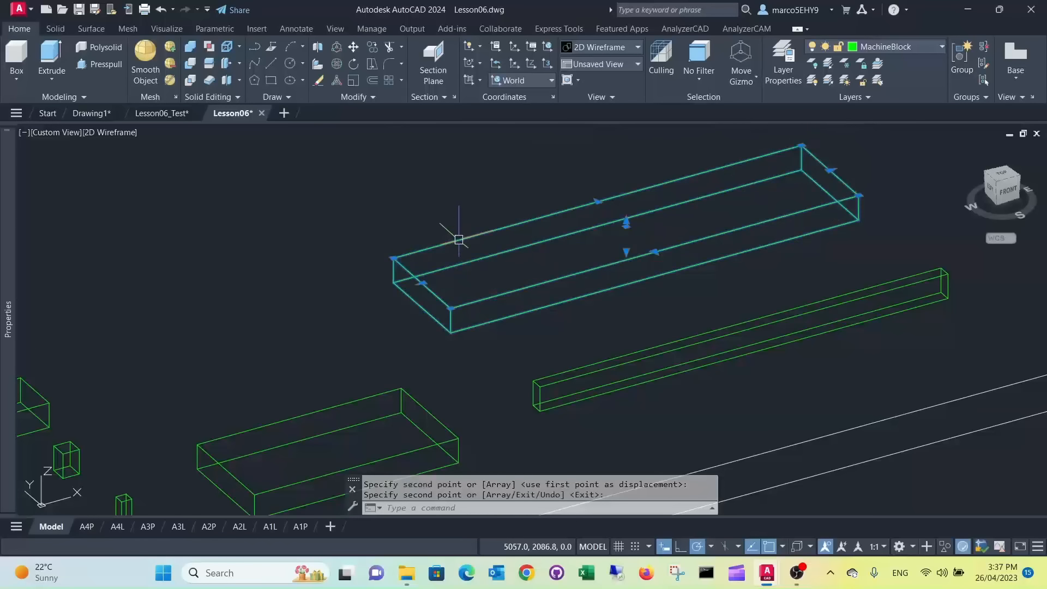
key(Return)
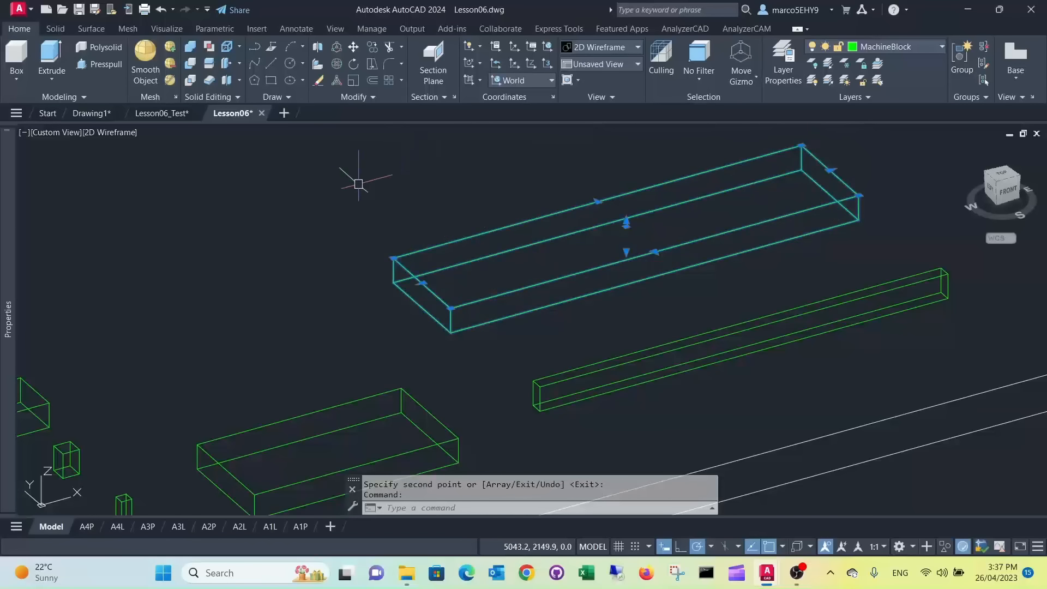
Step: Set the length of one of the two coincident RebateThru blocks to 220 and its width to 70
click(9, 326)
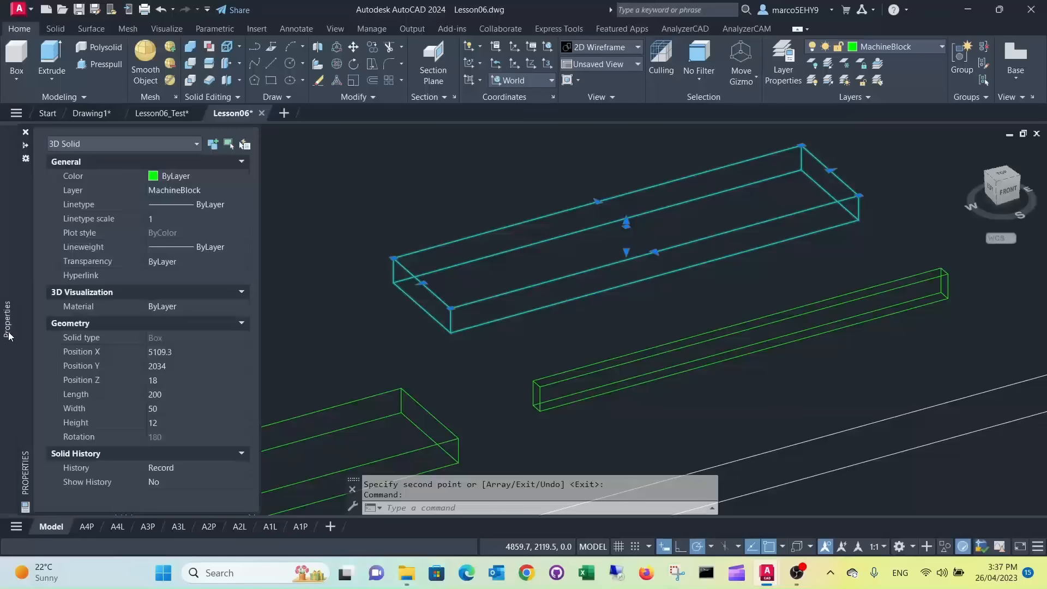
click(170, 397)
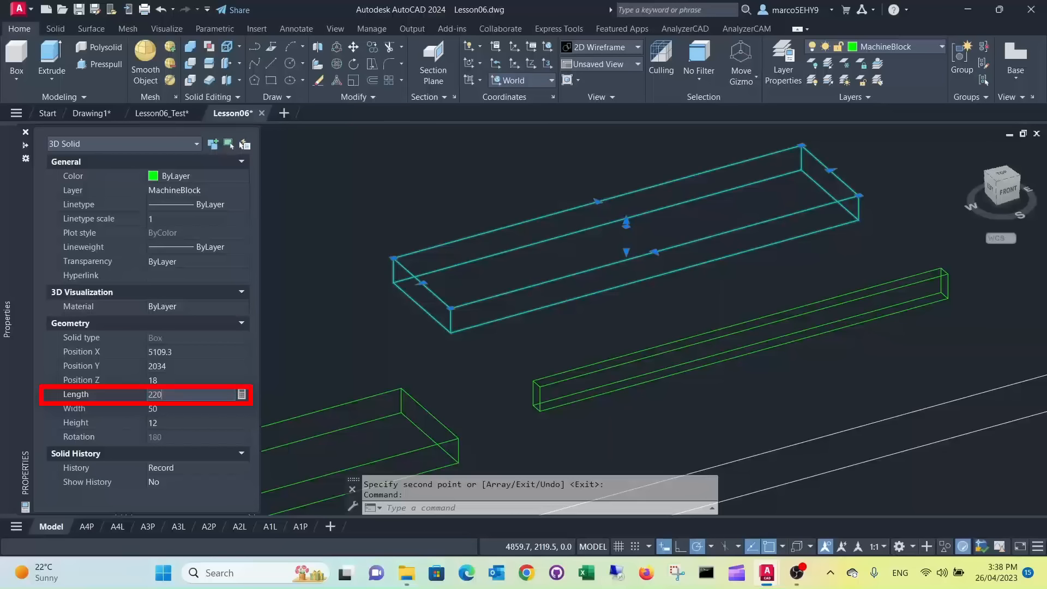
key(Return)
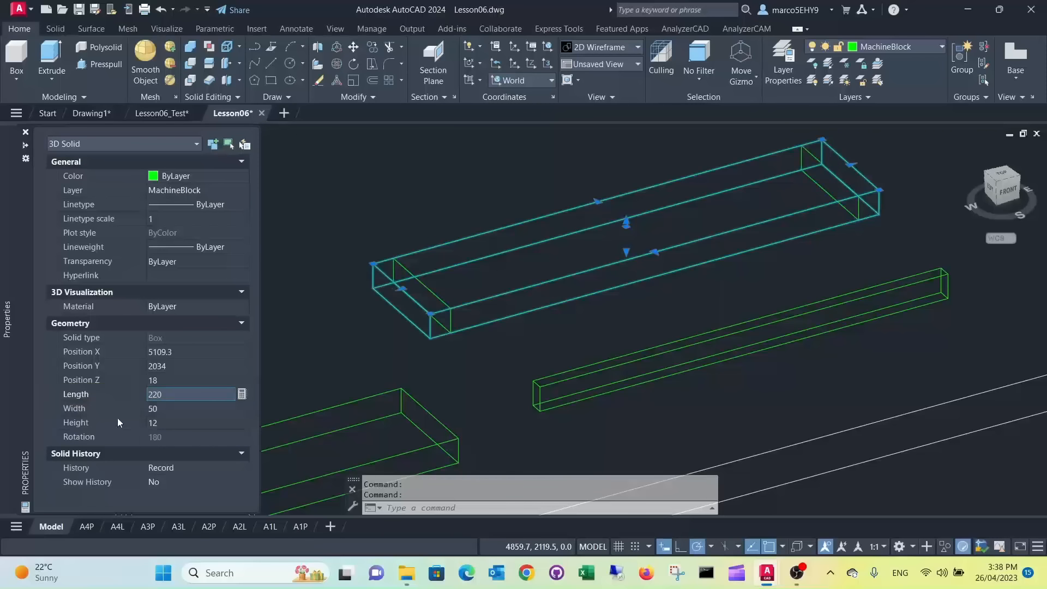
click(170, 409)
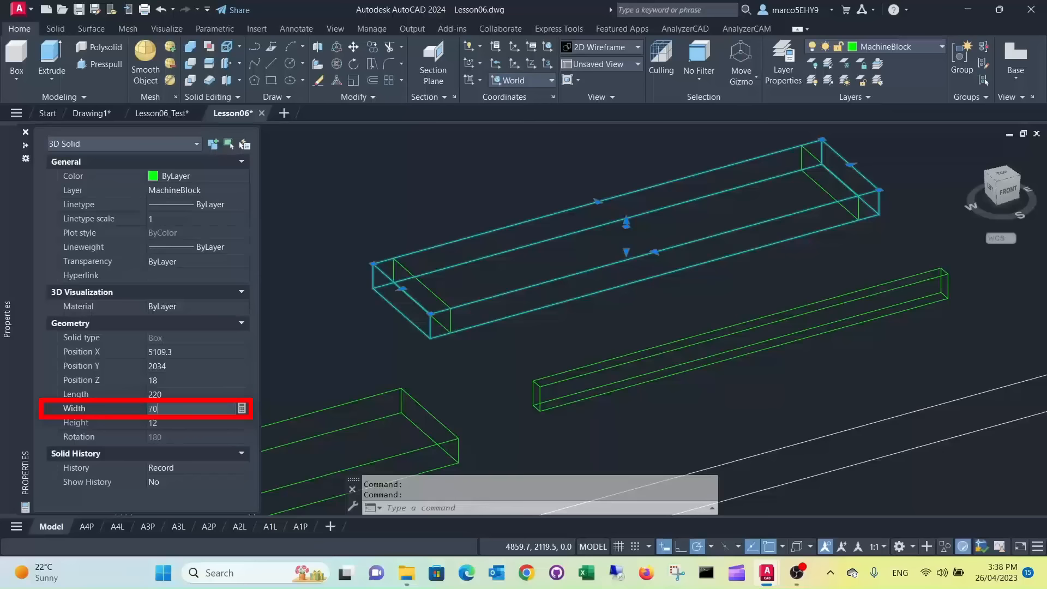
key(Return)
key(Escape)
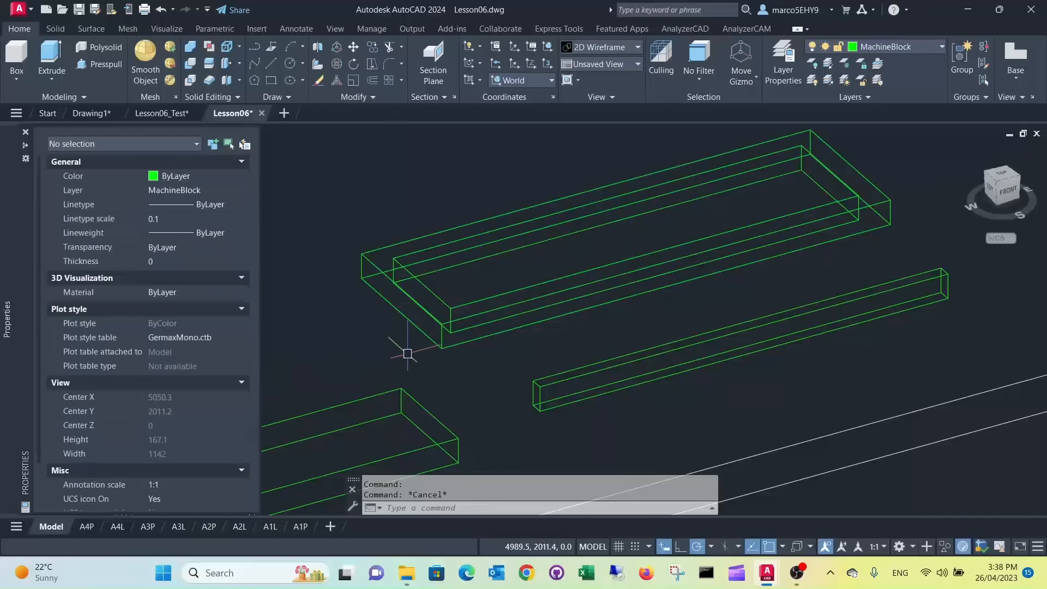
Step: Set the Part Type of the outer 220 x 70 machine block to Rebate and save its part properties
scroll(416, 316, up, 3)
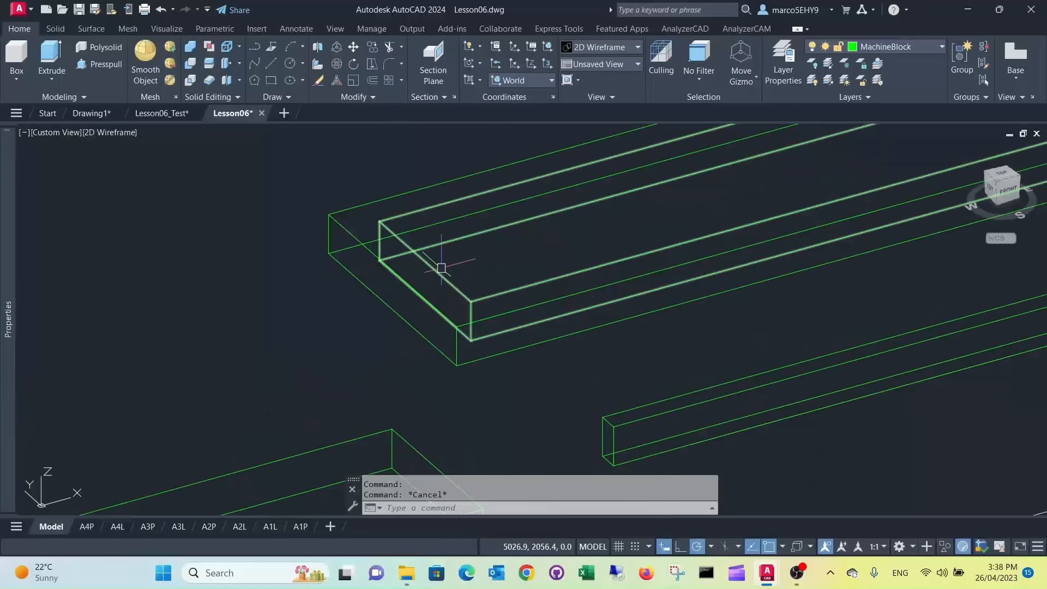
click(342, 225)
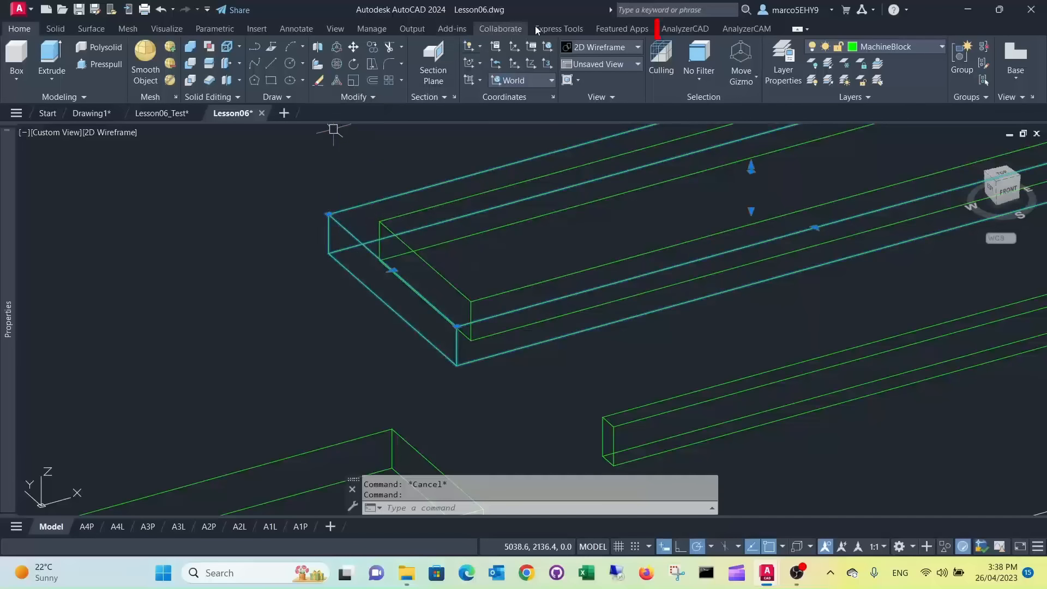
click(686, 29)
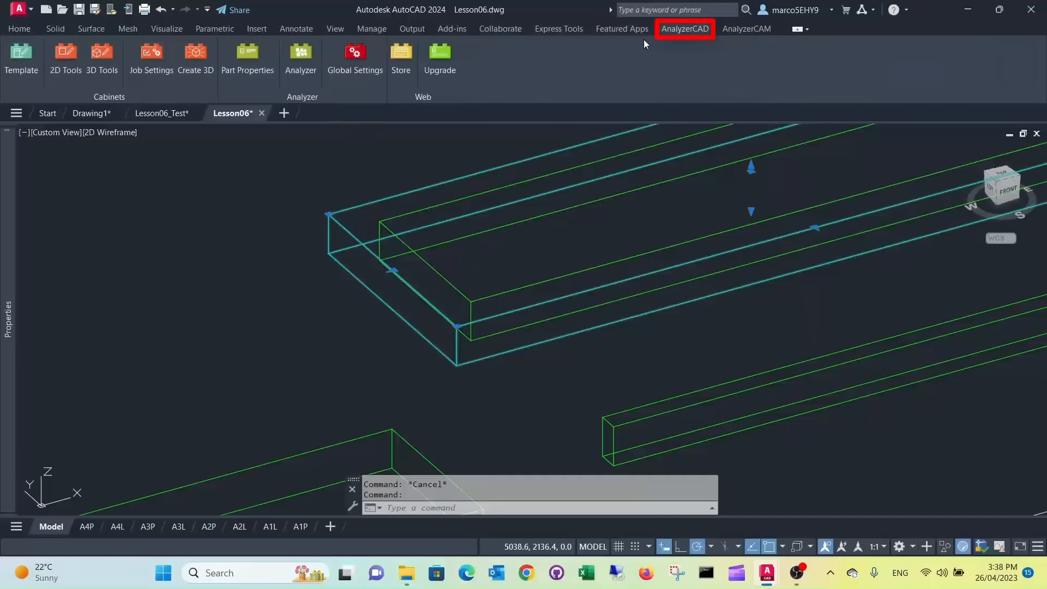
click(268, 57)
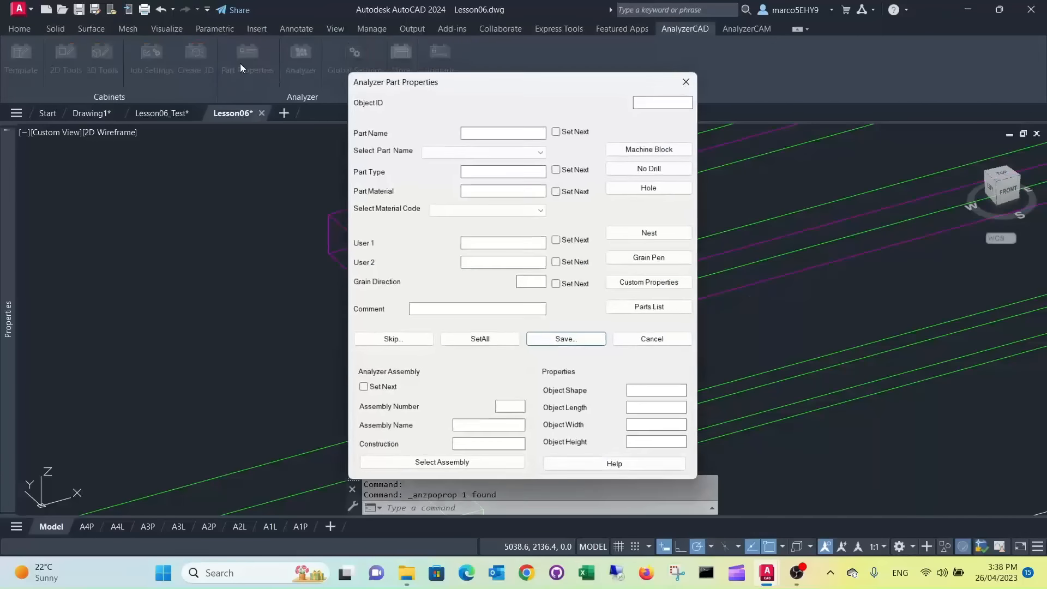
click(507, 172)
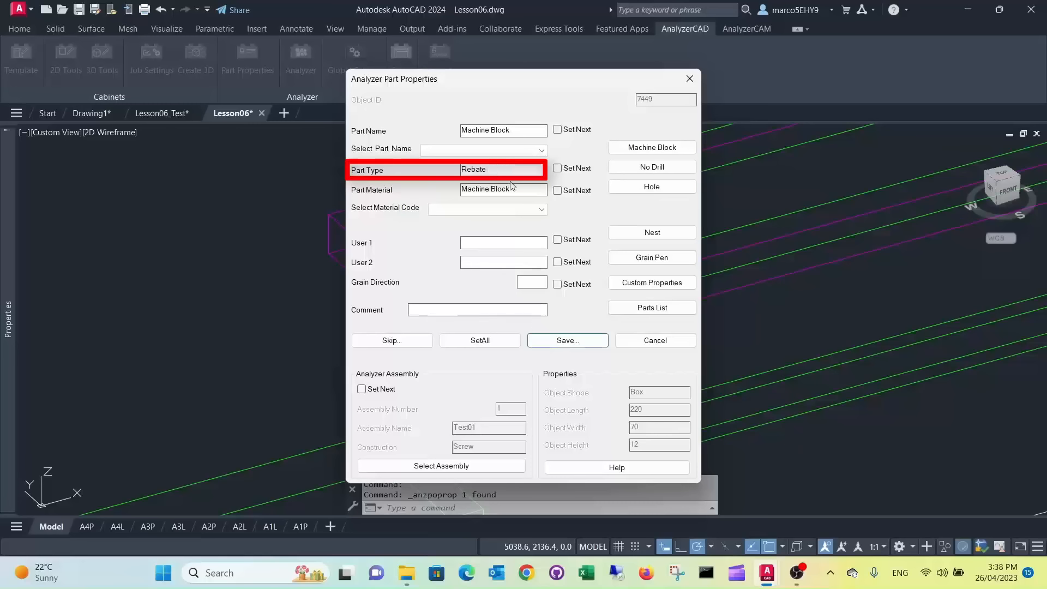
click(567, 338)
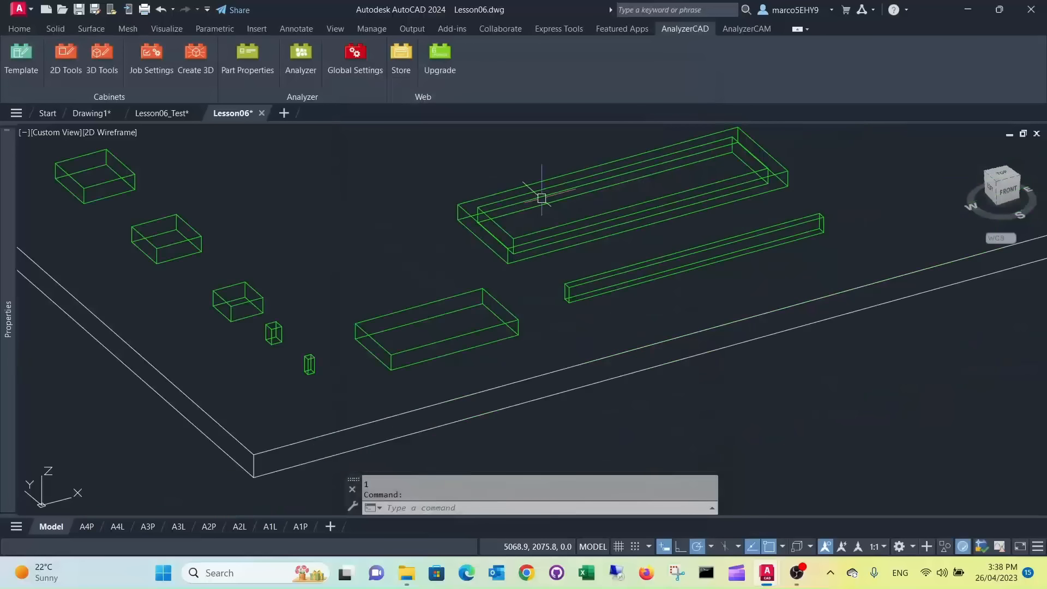
scroll(542, 198, down, 2)
scroll(544, 225, up, 4)
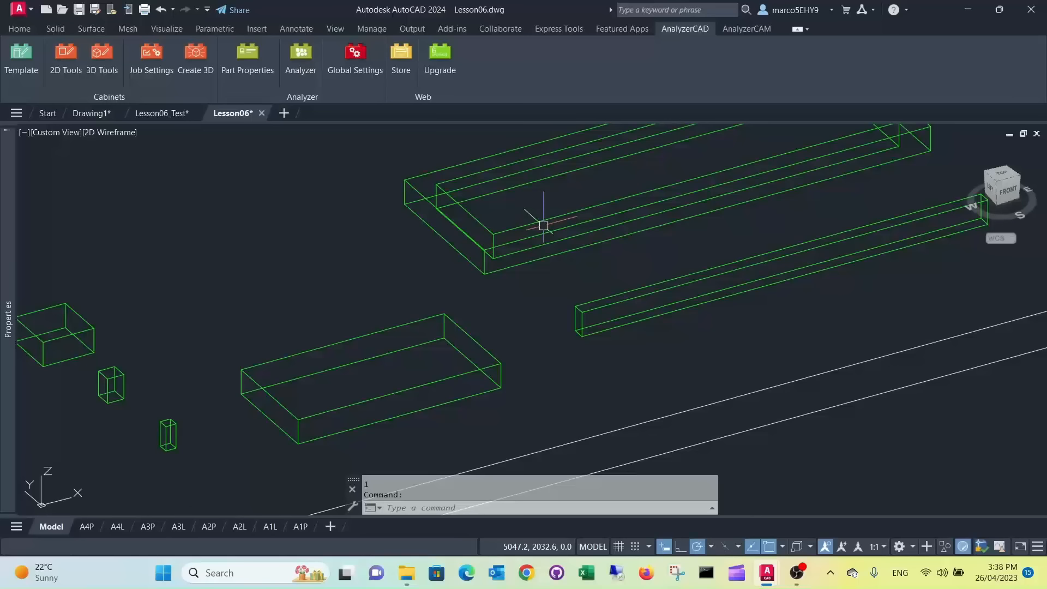
click(546, 219)
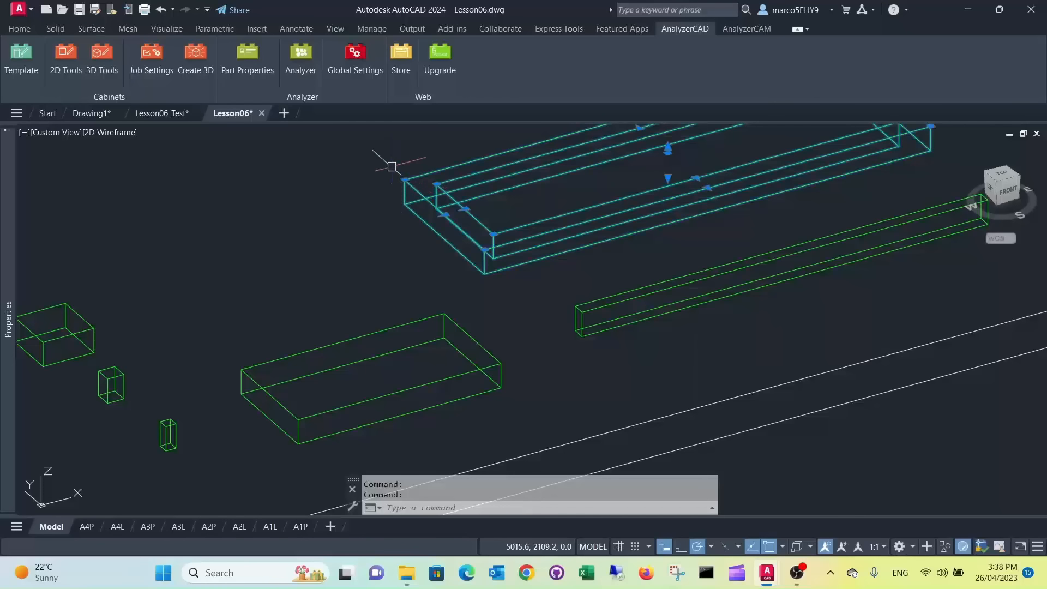
key(Escape)
key(Escape)
Step: Mark the cabinet's Bottom panel for nesting by setting its User 1 property to Nest, and save its part properties
scroll(391, 166, down, 3)
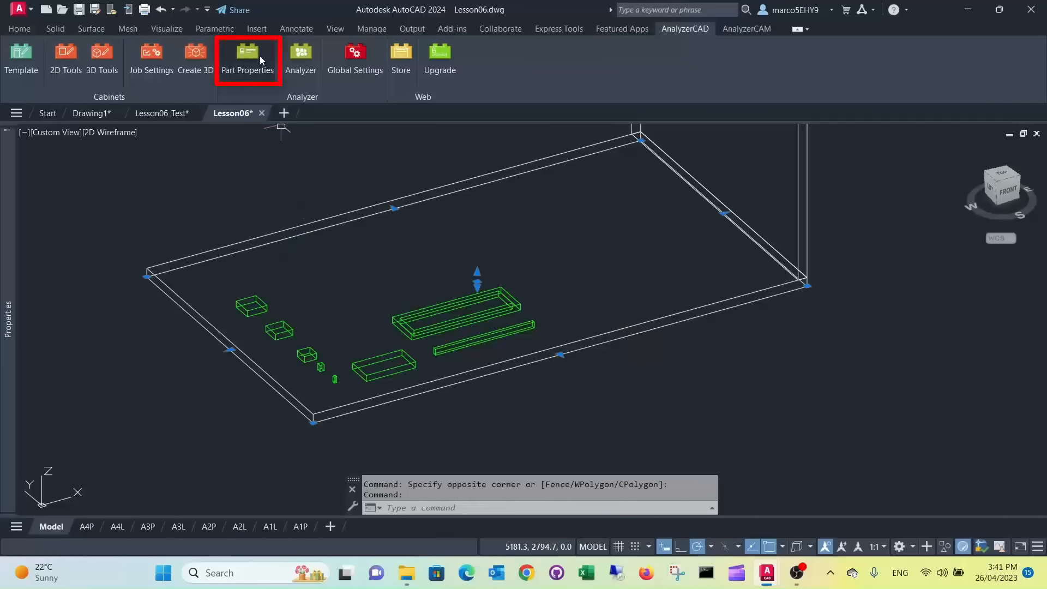
click(248, 70)
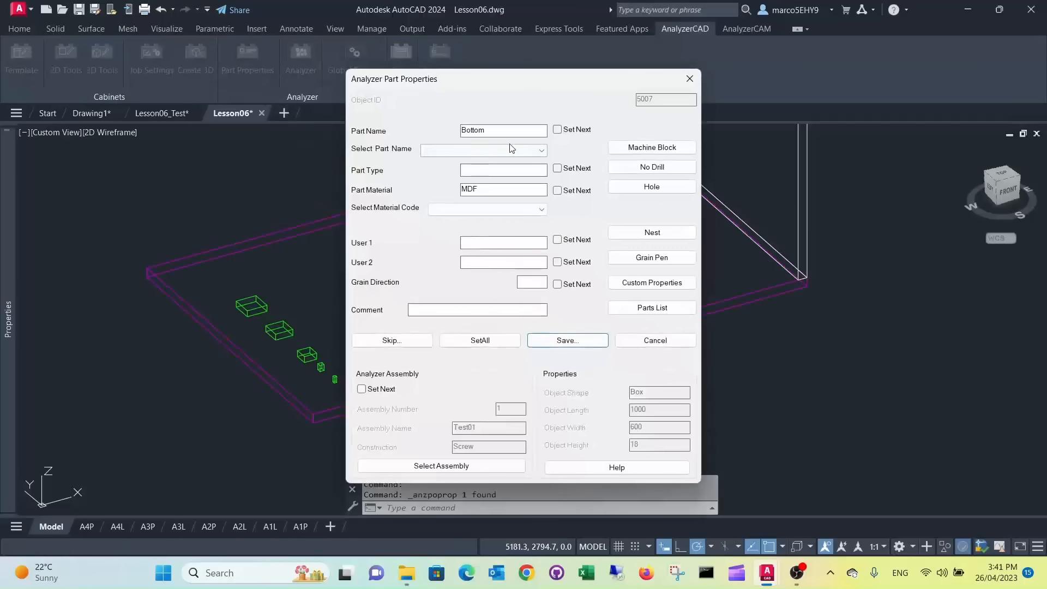
click(638, 231)
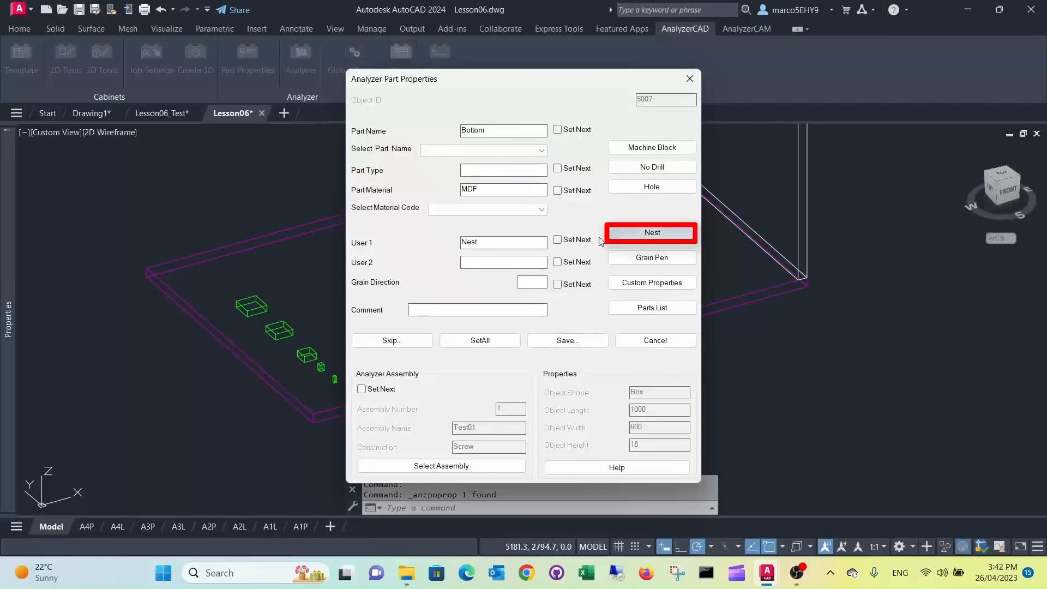
click(568, 341)
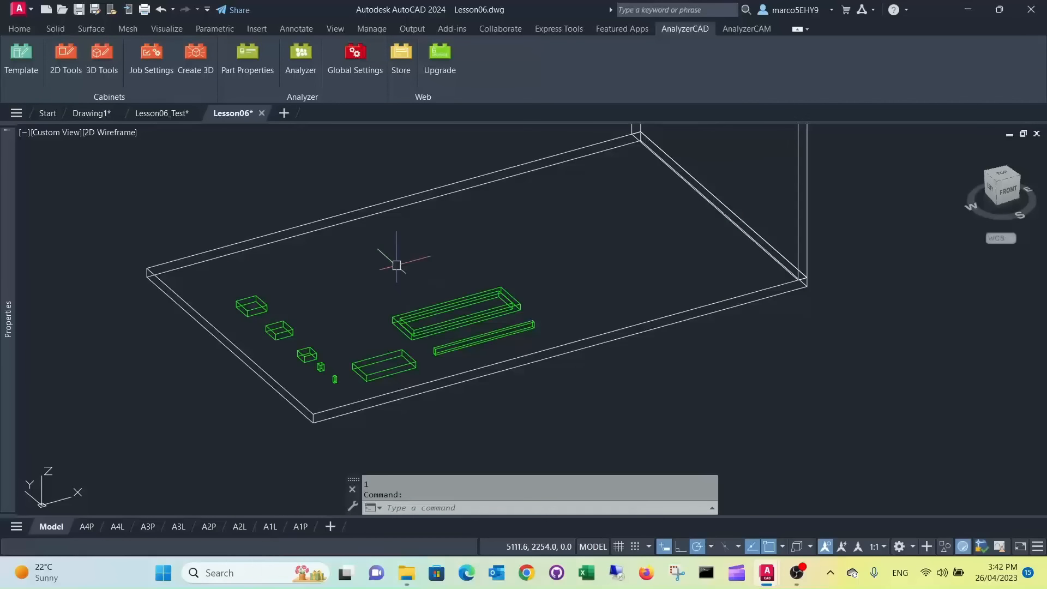
Step: Send the whole cabinet, including both panels and all machine blocks, to Analyzer and accept the default job details
scroll(419, 327, up, 2)
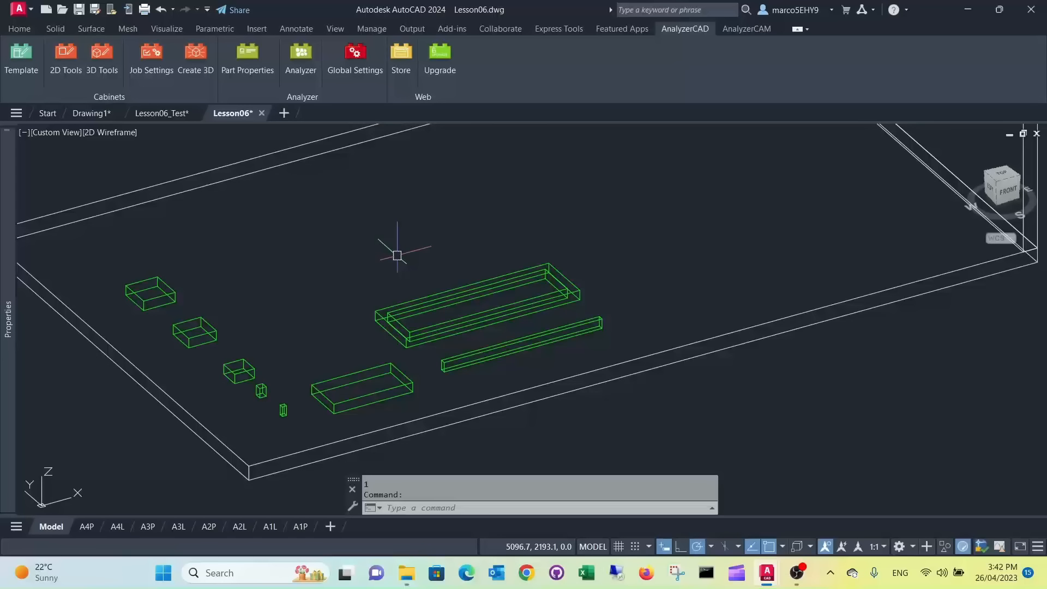
scroll(397, 255, down, 4)
scroll(400, 264, up, 2)
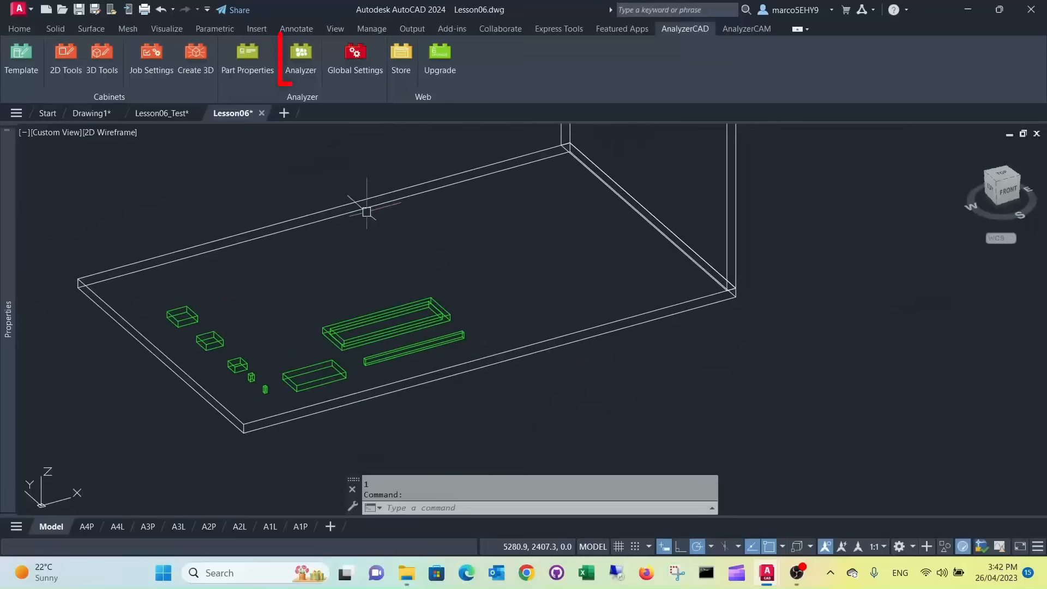
click(300, 55)
scroll(452, 347, down, 4)
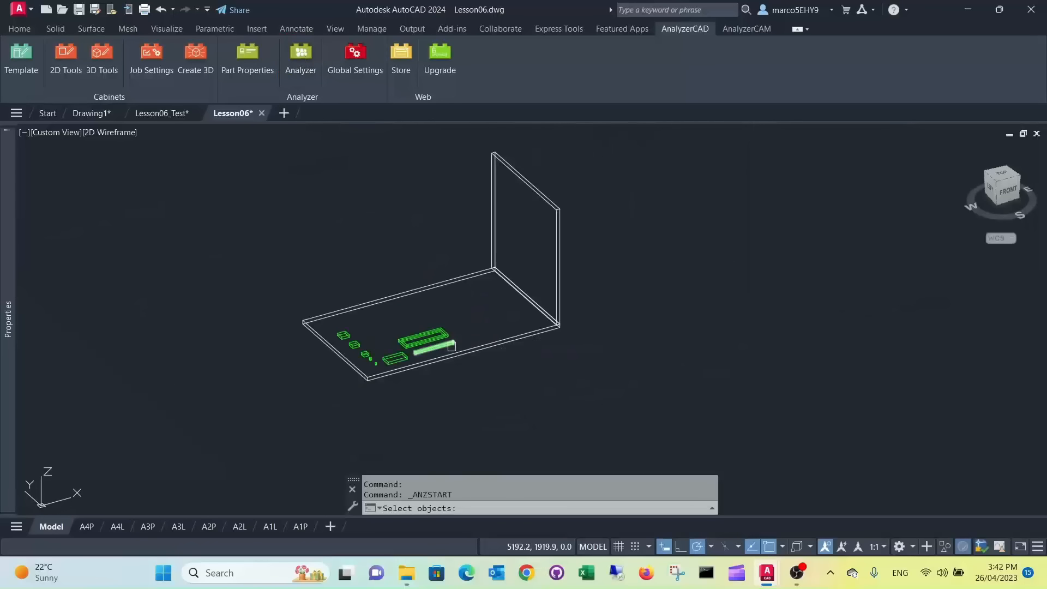
click(581, 396)
click(252, 239)
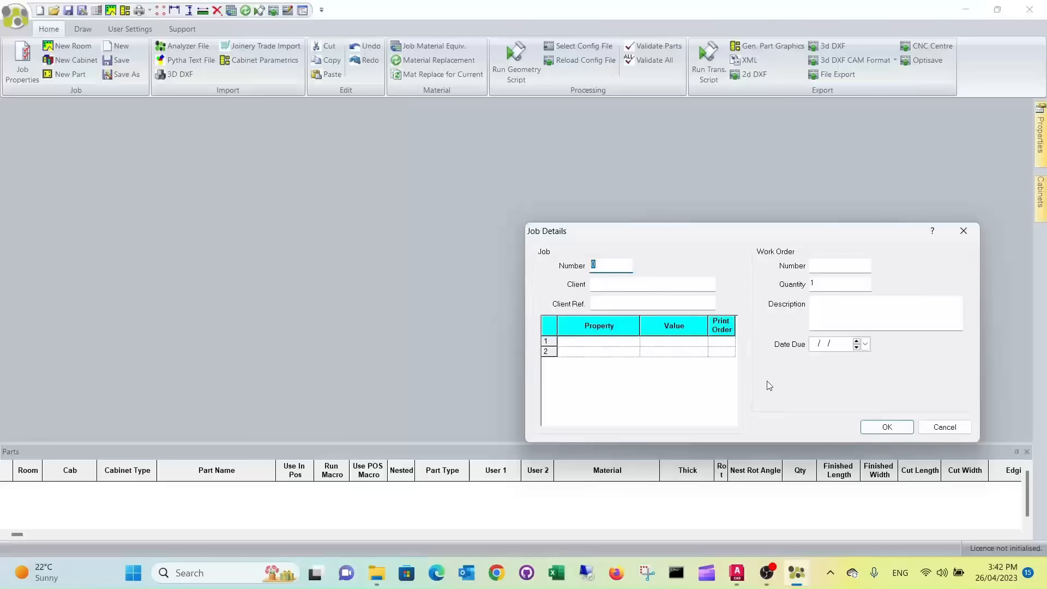
click(905, 433)
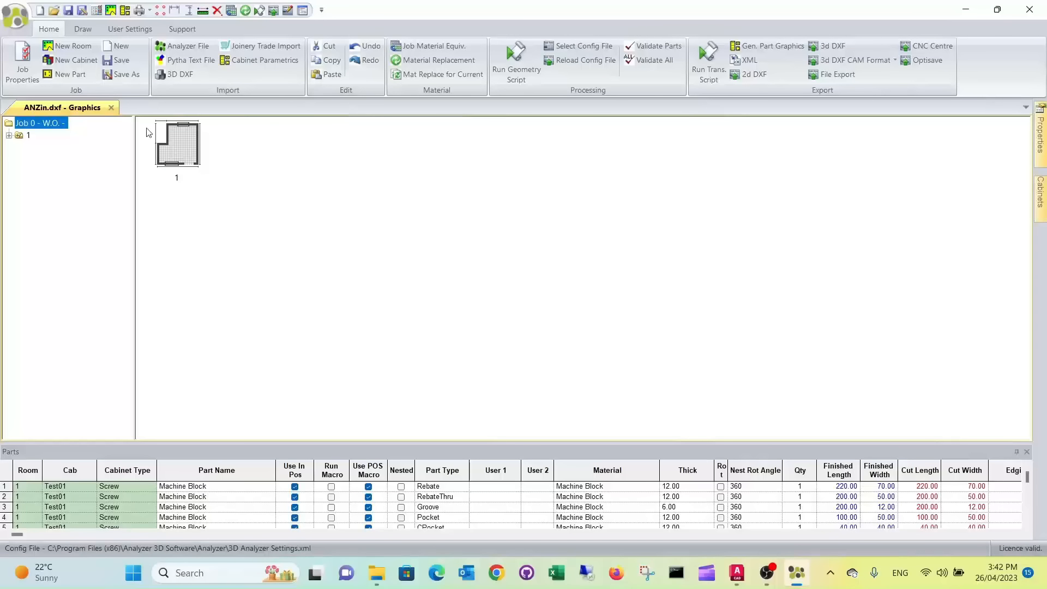
Step: Display the parts of cabinet Test01 in room 1 and run the geometry script on them
click(10, 136)
click(48, 146)
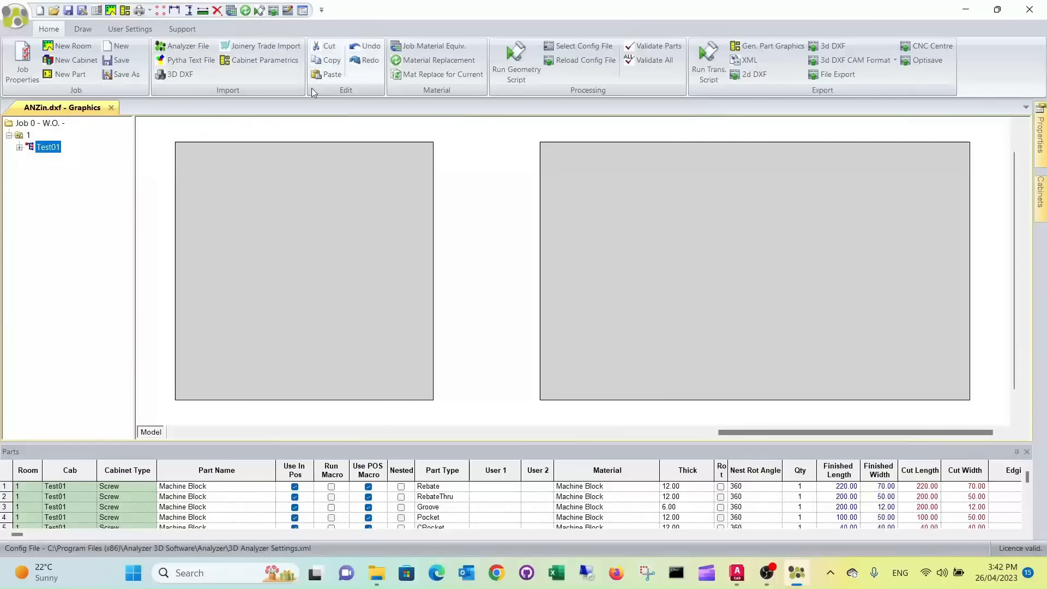
click(515, 58)
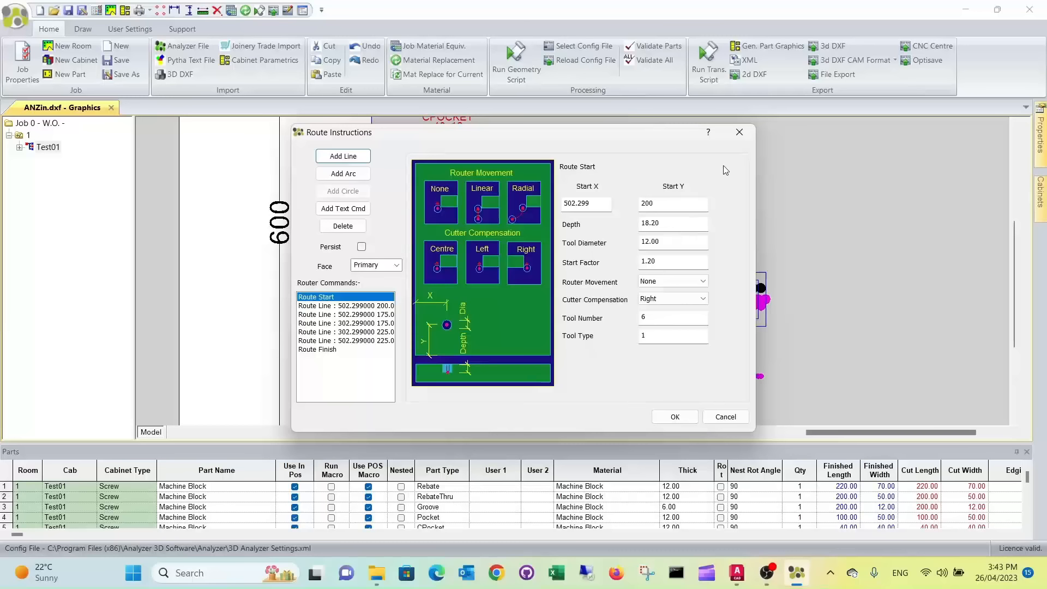
Step: Check the route instructions and depths of the inner and outer rectangles, and view the whole Bottom panel
click(675, 417)
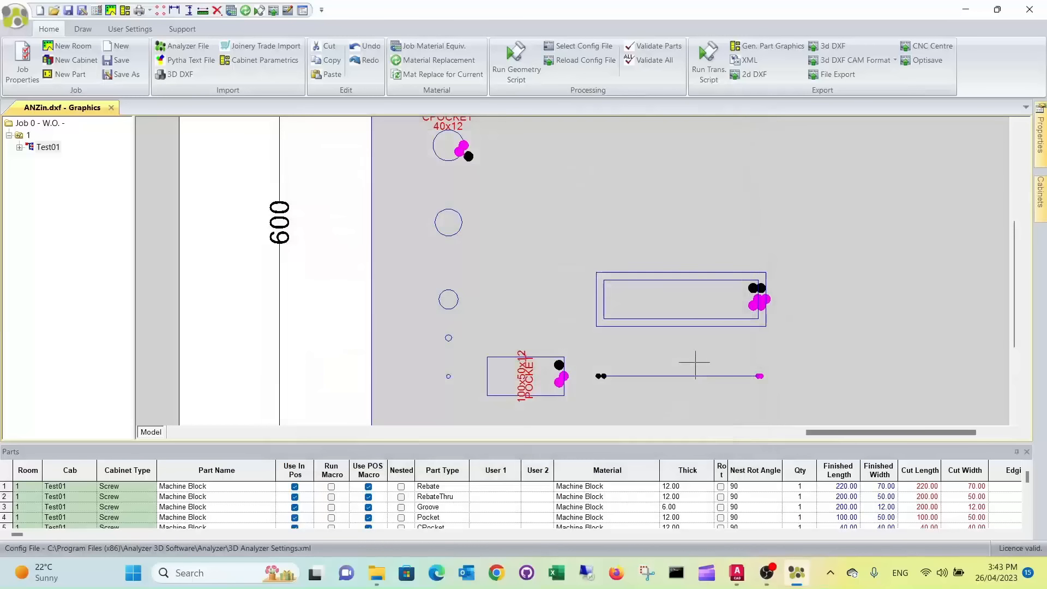
double_click(697, 272)
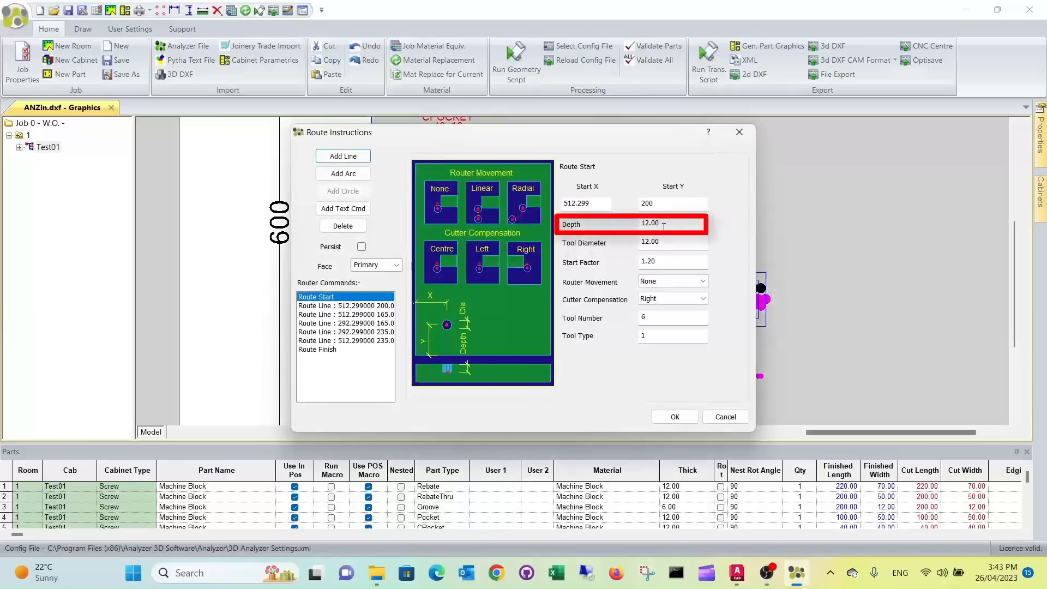
click(740, 132)
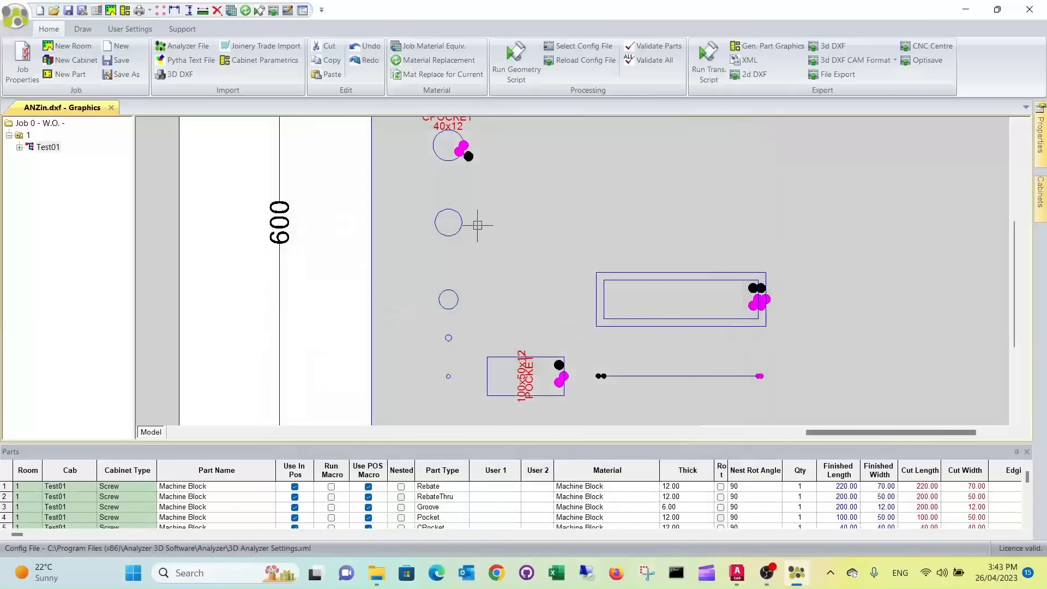
scroll(477, 225, down, 5)
scroll(457, 237, up, 2)
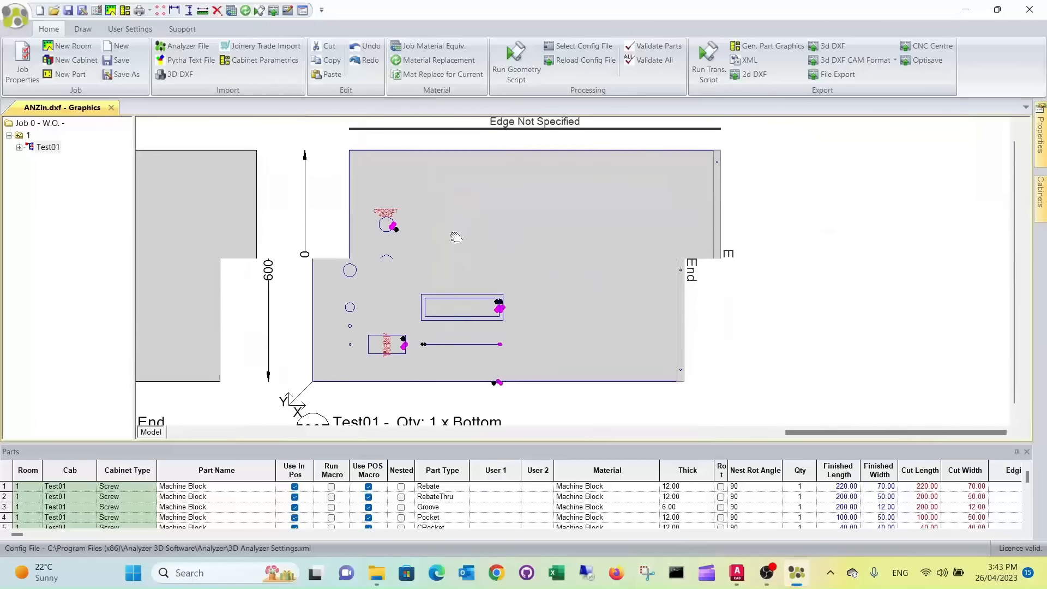
middle_drag(490, 244, 456, 266)
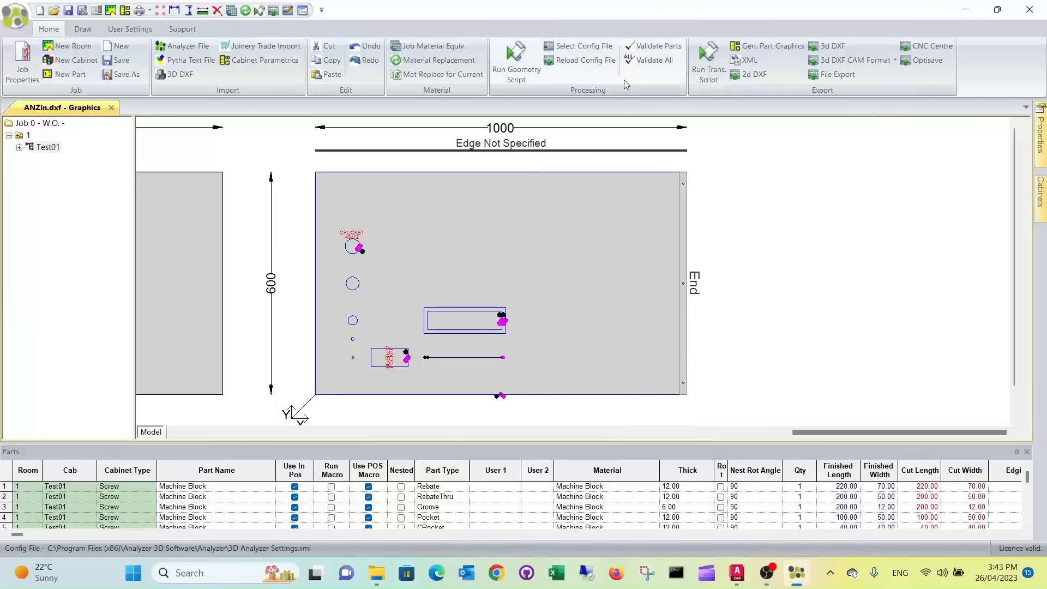
Step: Enter job number 333 and the work order number in the job properties, and rerun the geometry script
click(22, 67)
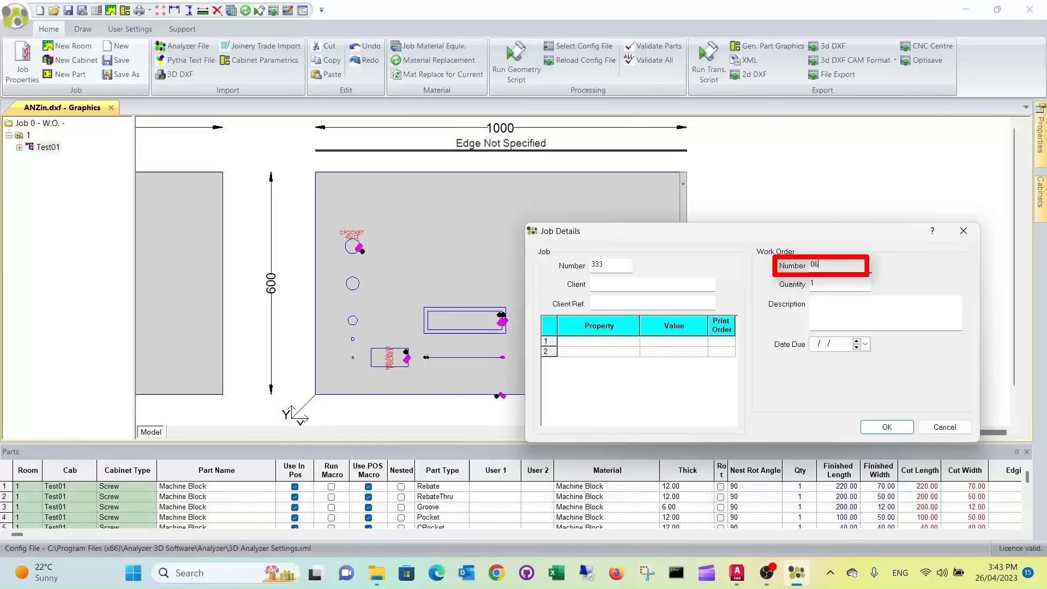
click(881, 428)
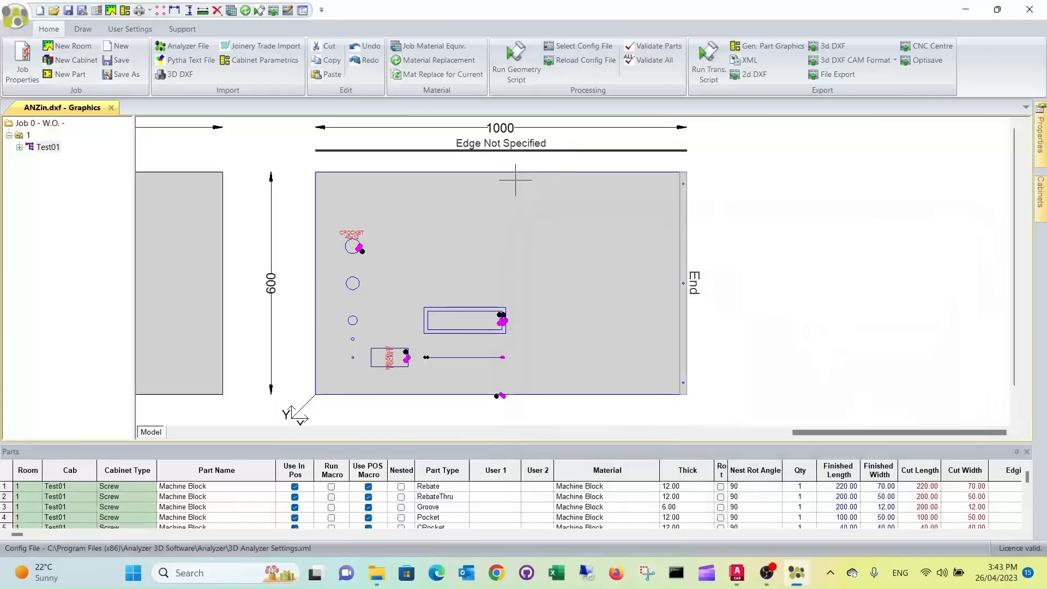
click(516, 60)
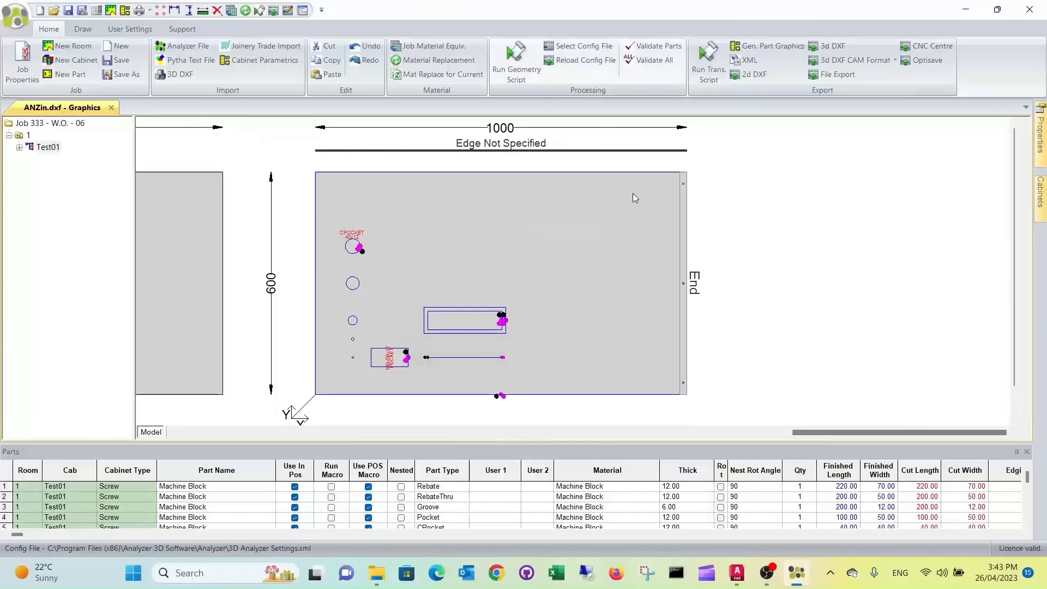
Step: Run the translation script to create the job's EnRoute files, and close Analyzer to return to AutoCAD
click(706, 60)
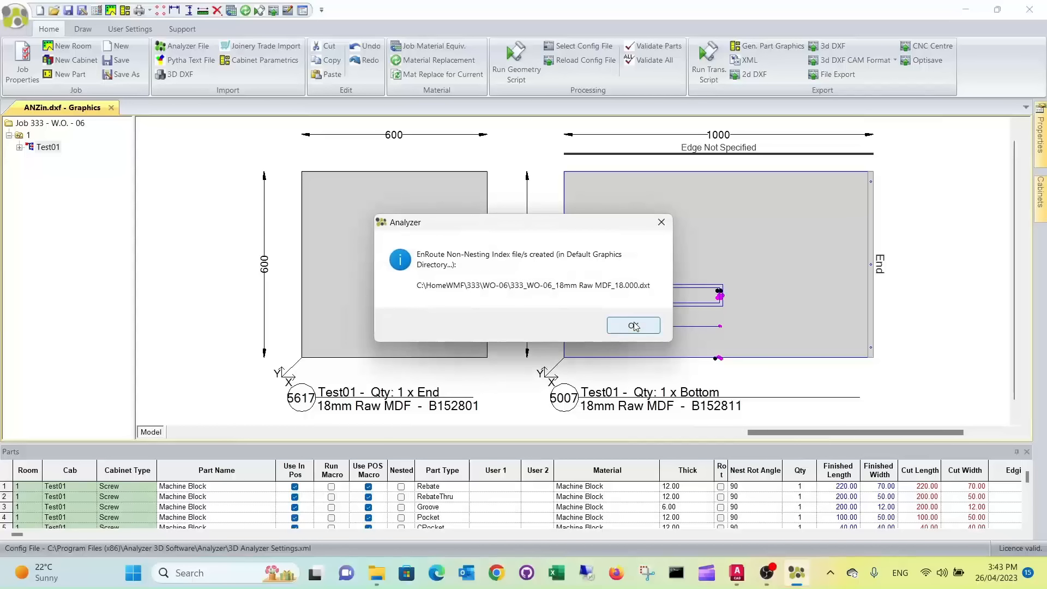
click(633, 326)
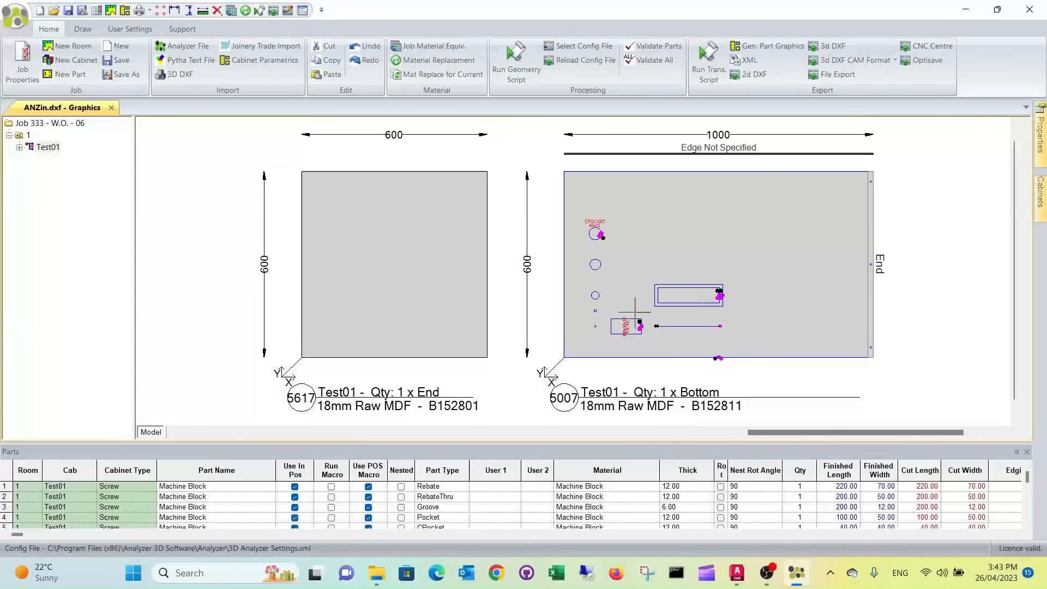
click(1031, 11)
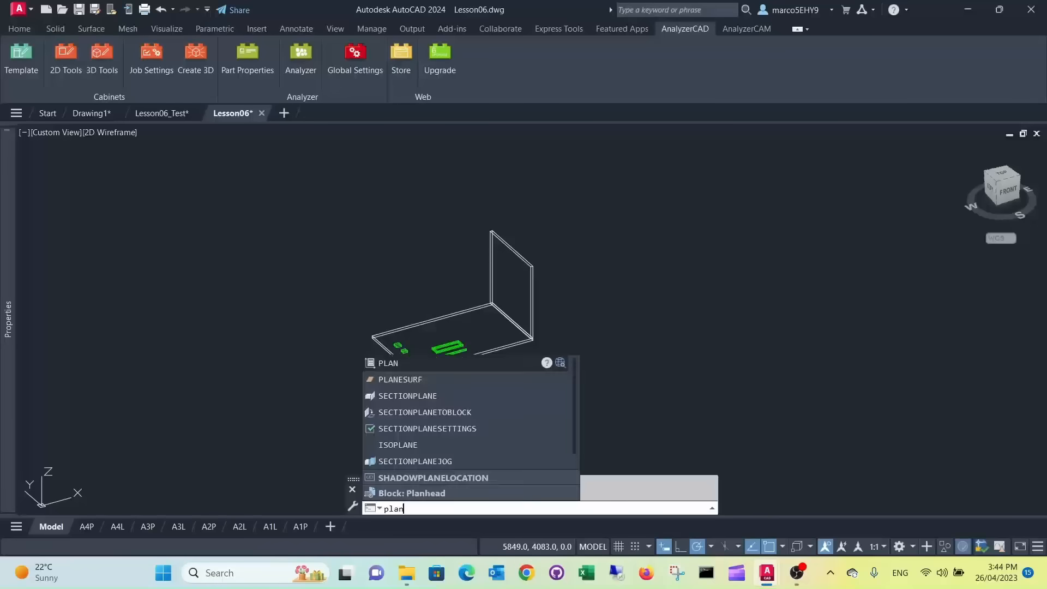
Step: Switch the drawing to the plan view of the current UCS with free space around the cabinet
key(Return)
key(Return)
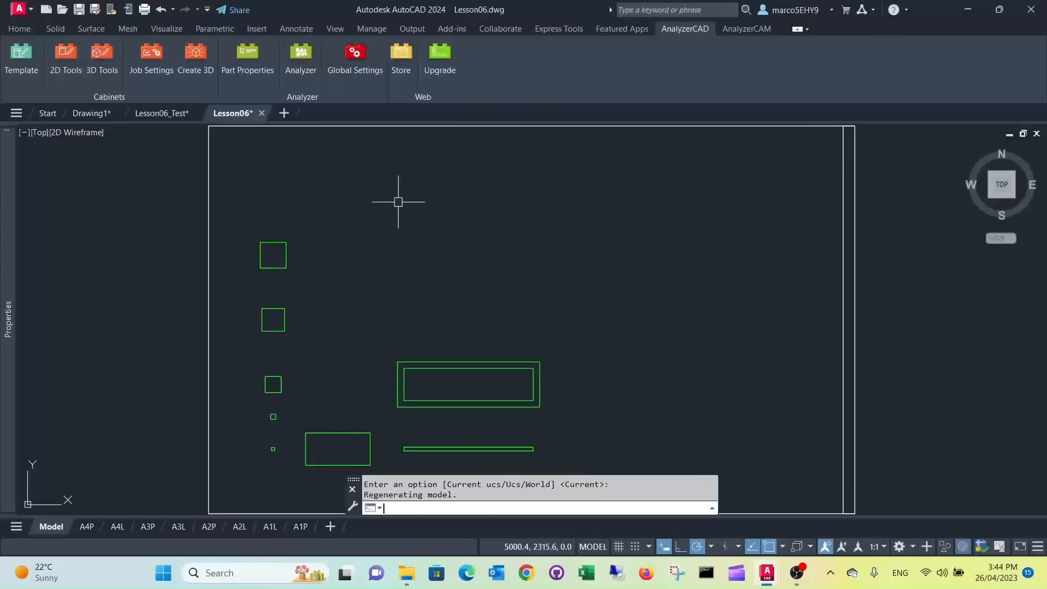
scroll(406, 210, down, 8)
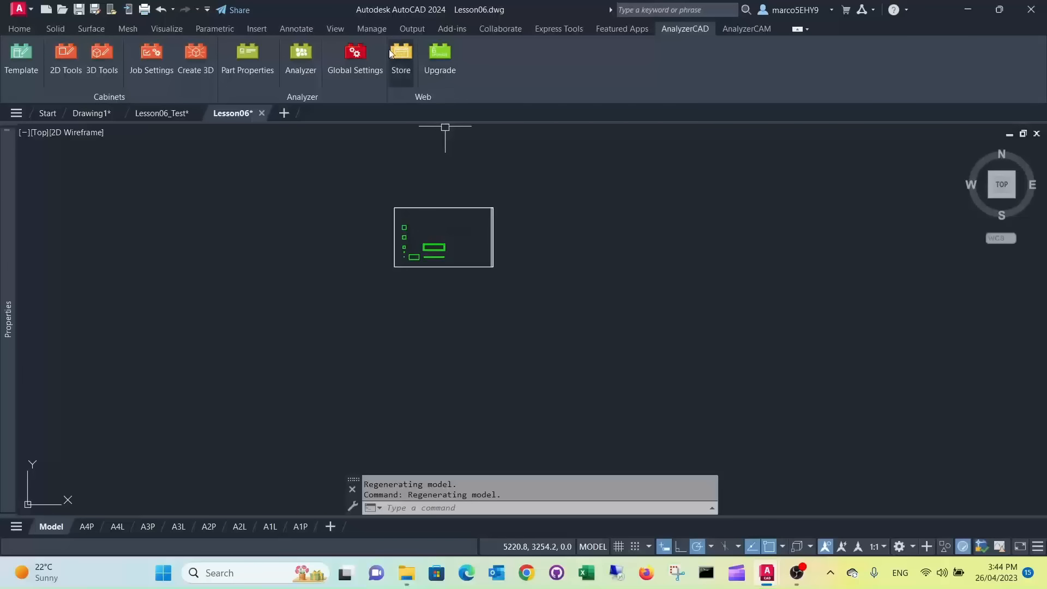
Step: Load the 18mm Raw MDF_18.000_nest.dxt parts list from job 333's current work order folder into the Panel Optimizer and continue to optimisation
click(729, 31)
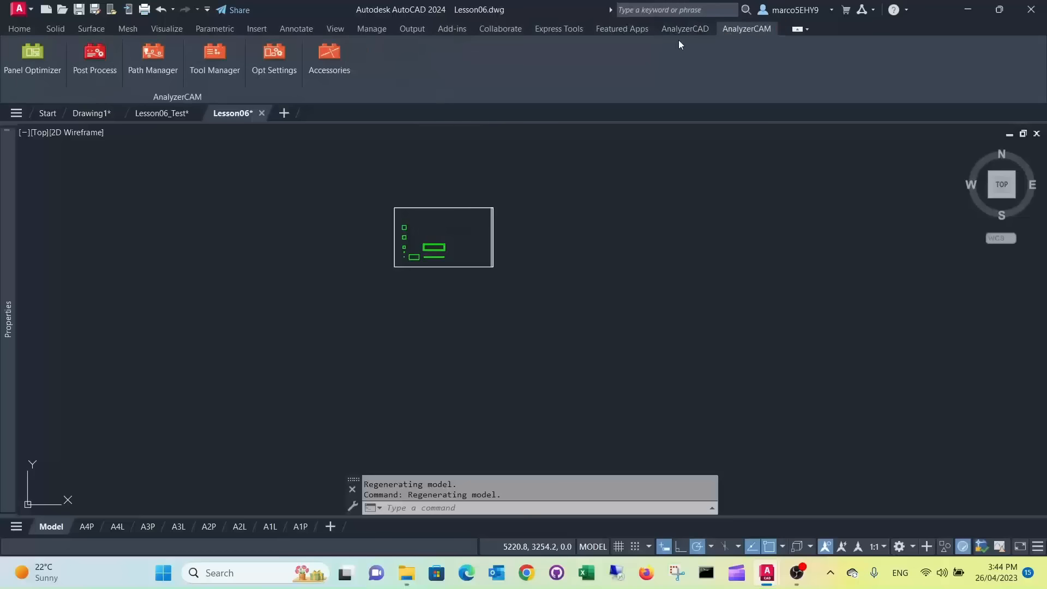
click(33, 60)
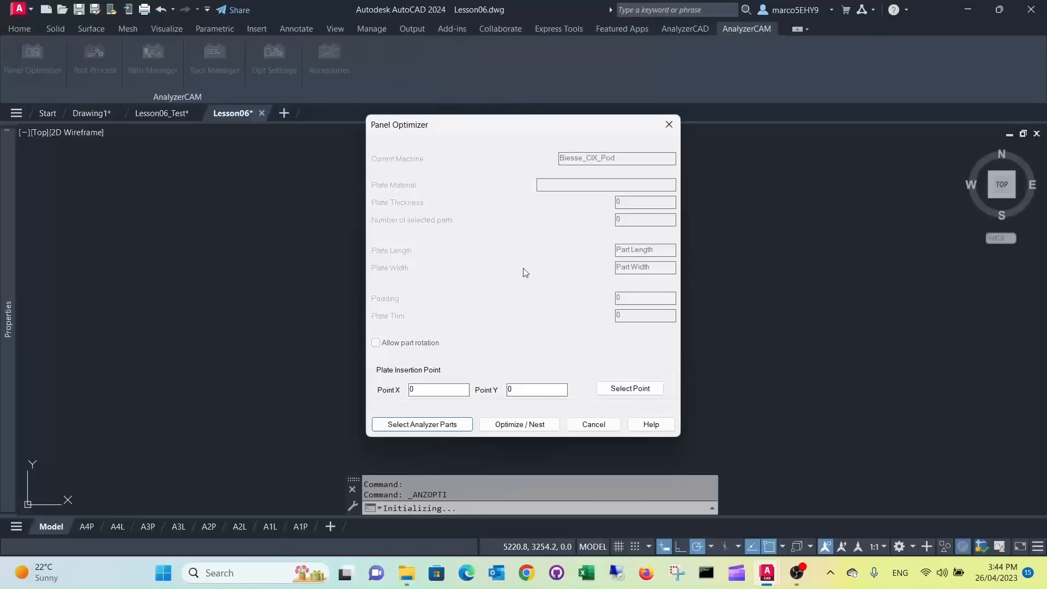
click(513, 427)
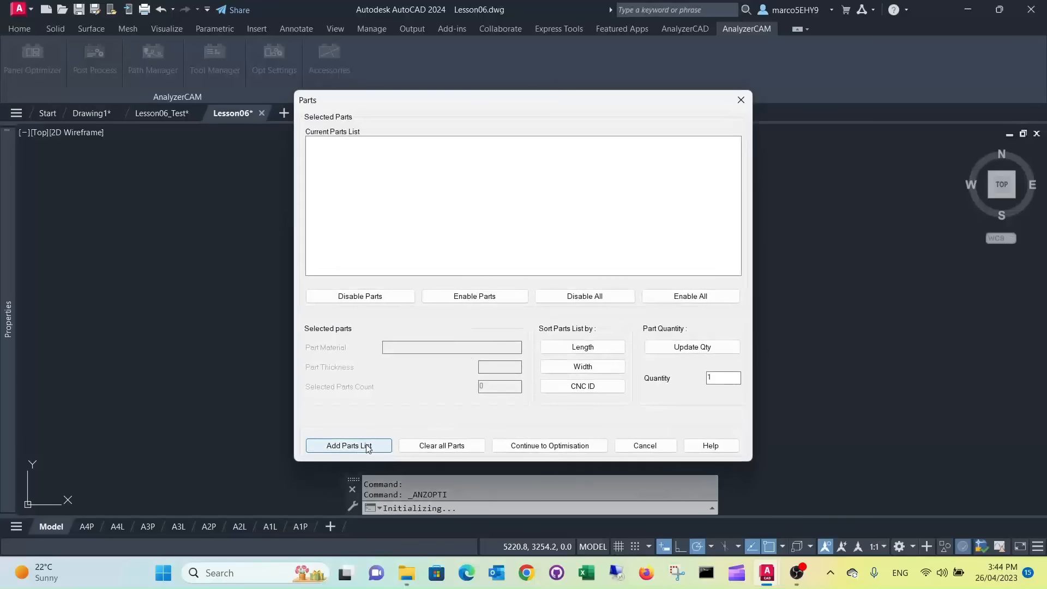
click(413, 440)
double_click(445, 254)
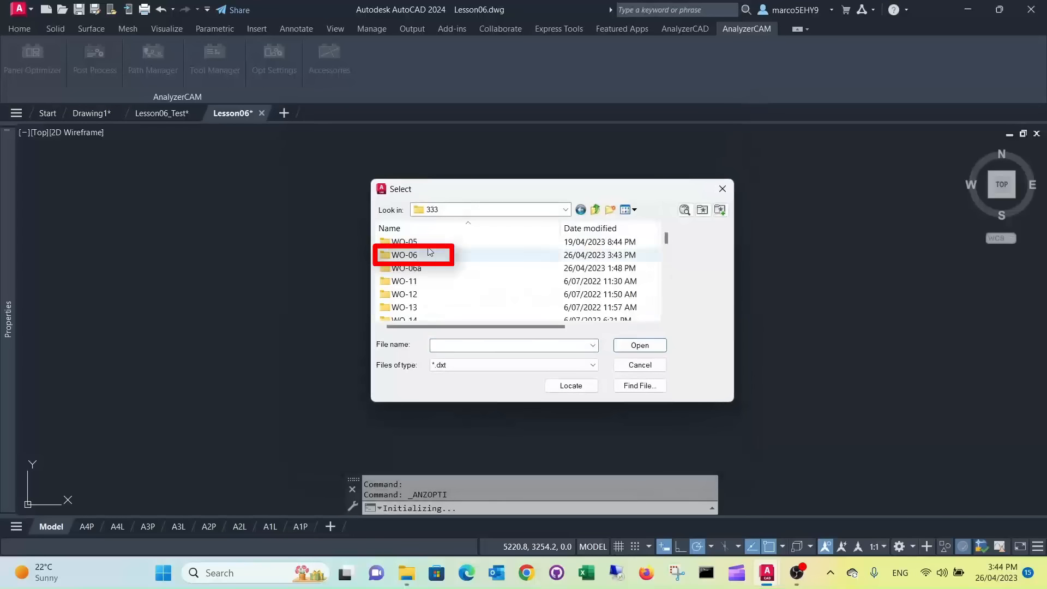
double_click(427, 255)
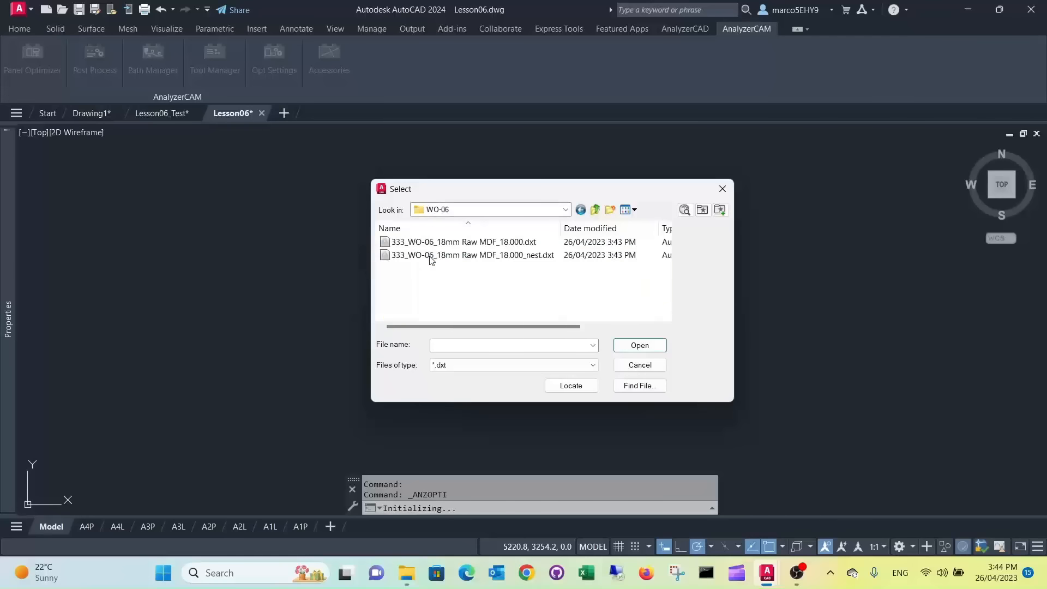
click(497, 256)
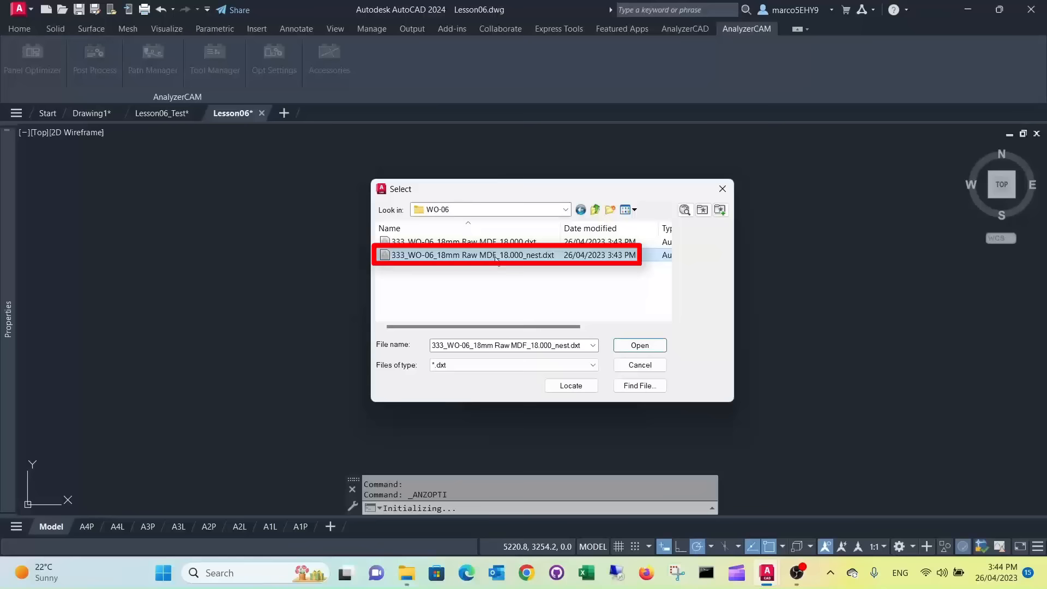
click(641, 347)
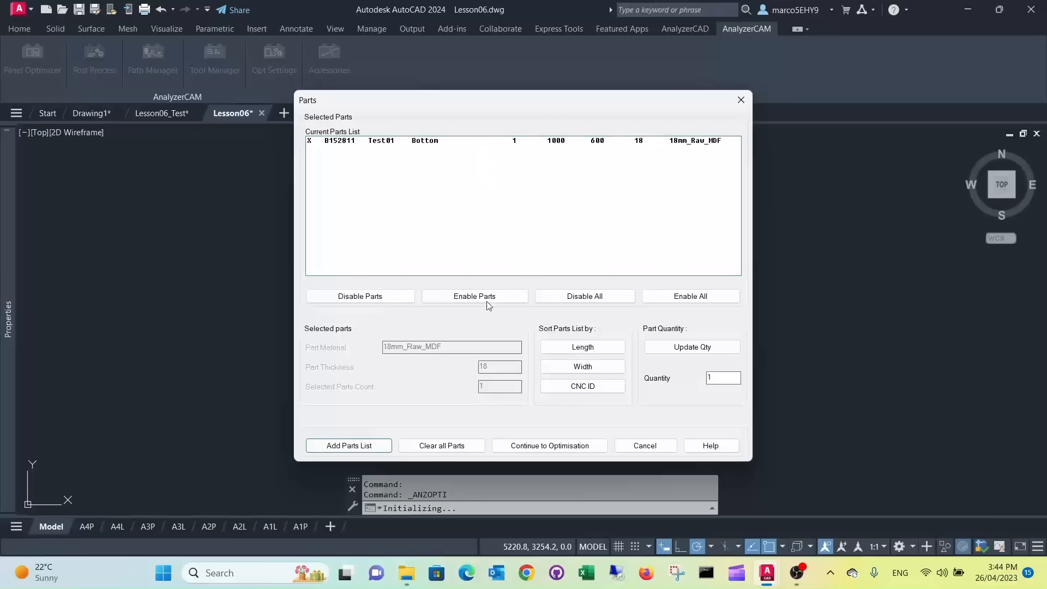
click(550, 445)
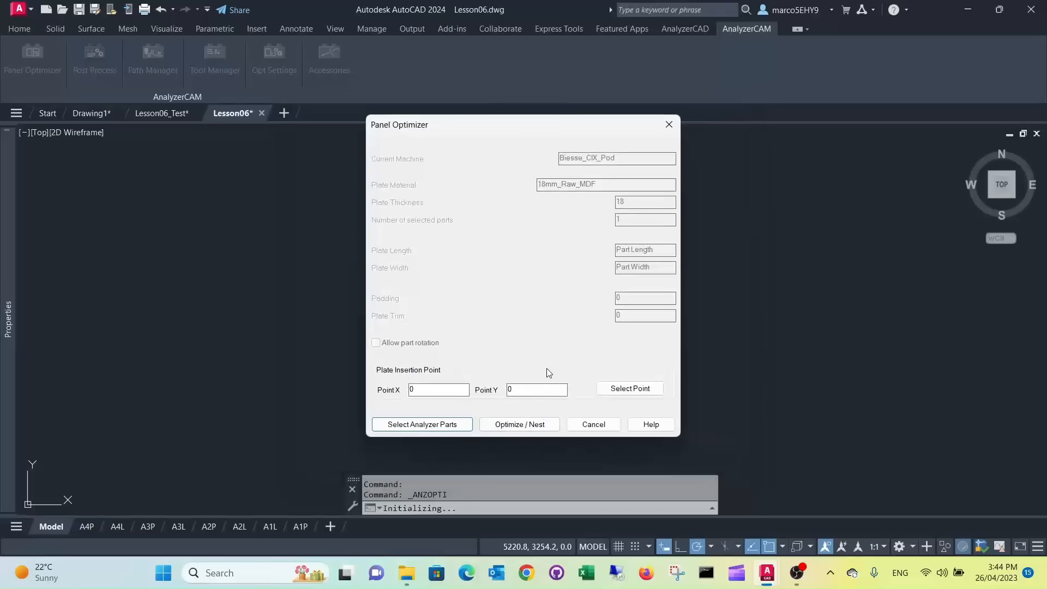
Step: Set the plate insertion point in the free space beside the cabinet, at about X 6380.6, Y 1852.5, and nest the part
click(621, 390)
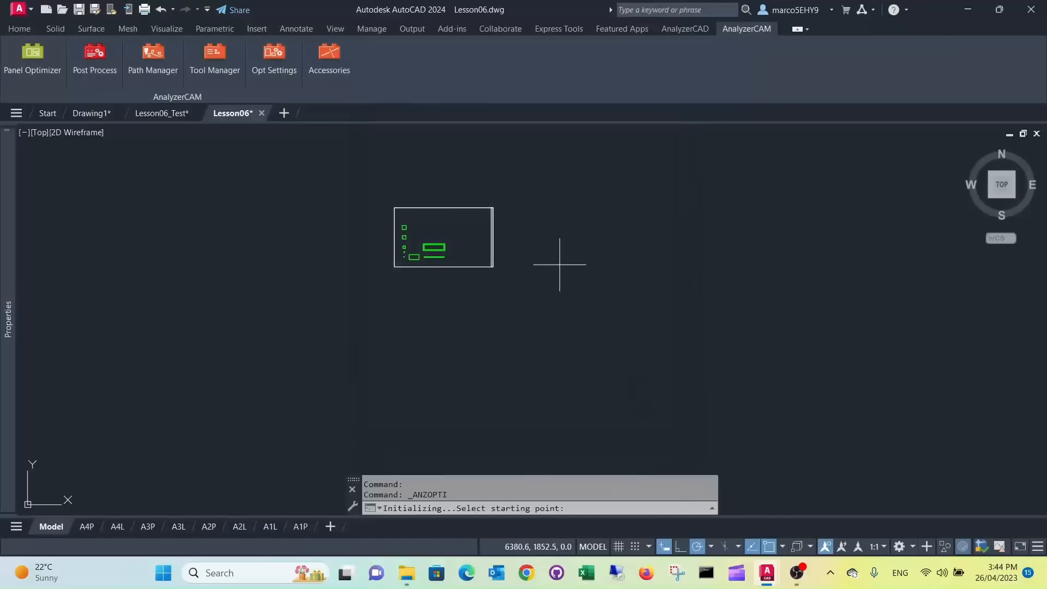
click(560, 264)
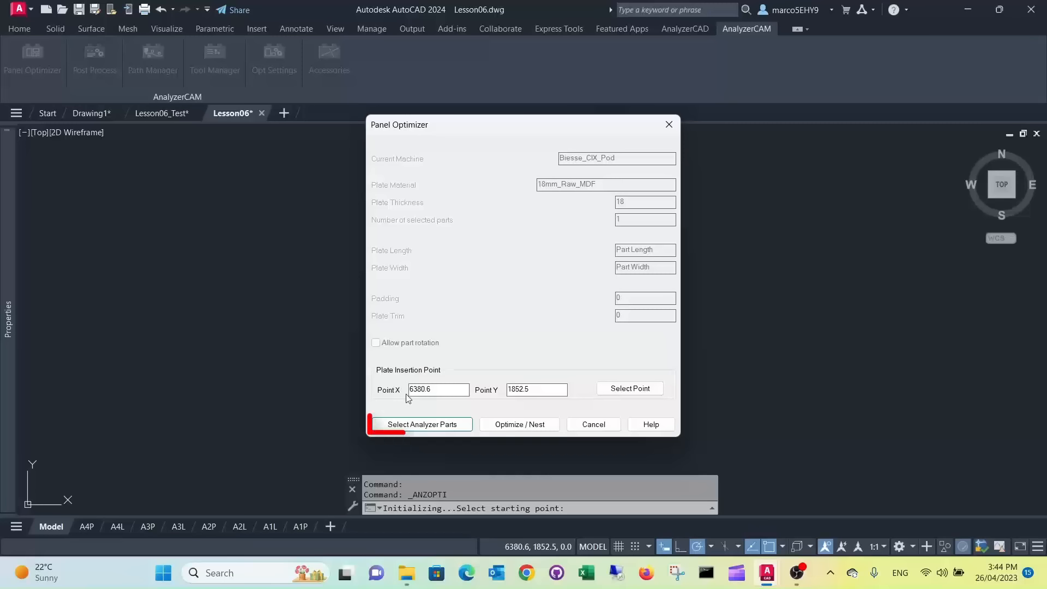
click(496, 424)
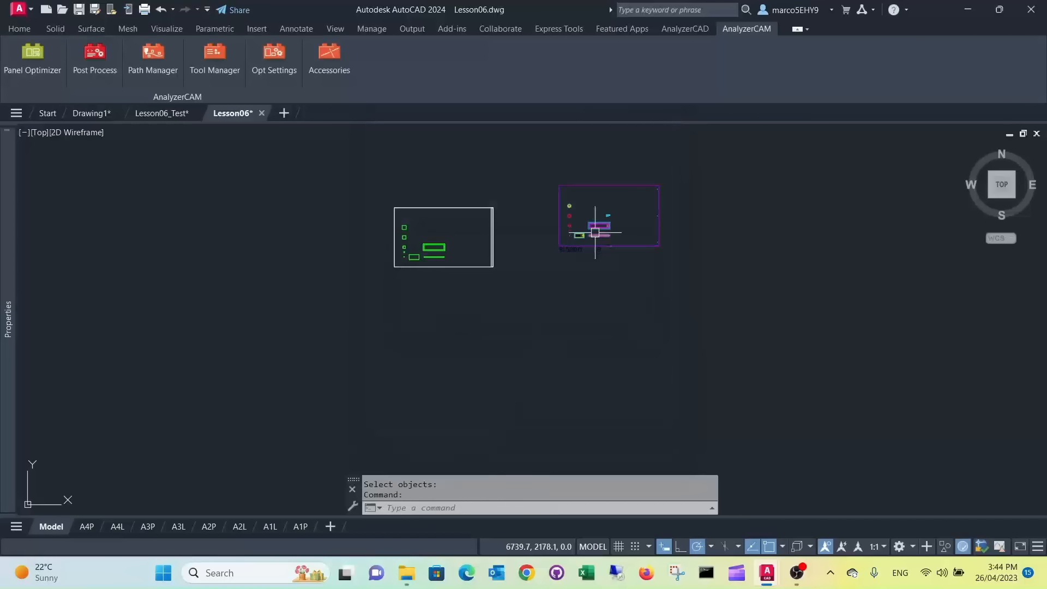
Step: Examine the nested Bottom panel in 3D and check the thickness and elevation of the cut-out's inner and outer rectangles
scroll(596, 225, up, 5)
mouse_move(603, 257)
middle_down()
mouse_move(586, 292)
mouse_move(611, 160)
middle_up()
scroll(592, 186, up, 5)
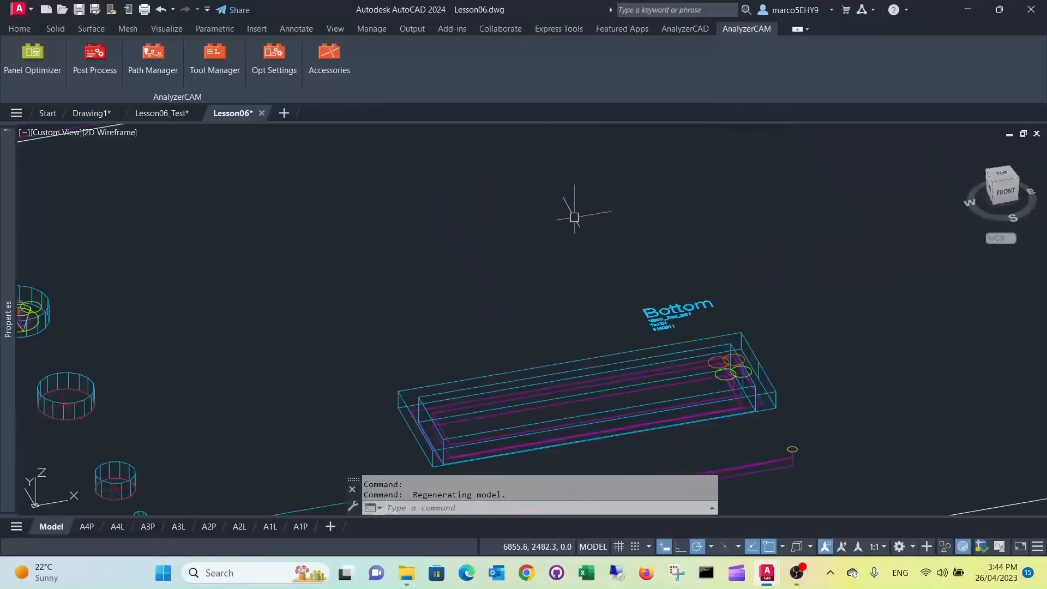
scroll(515, 382, up, 1)
middle_drag(502, 394, 552, 194)
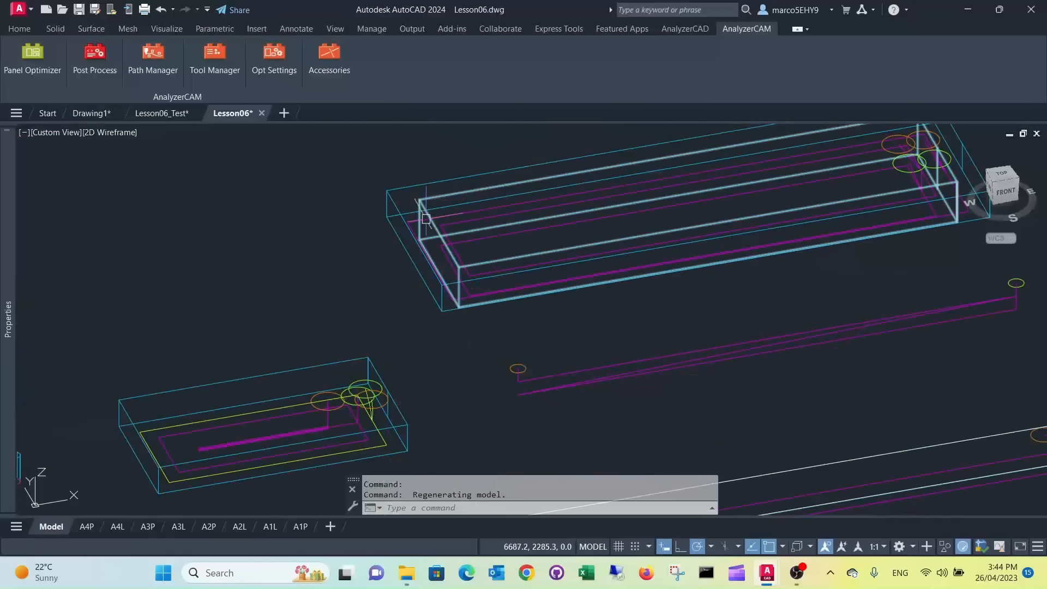
click(428, 242)
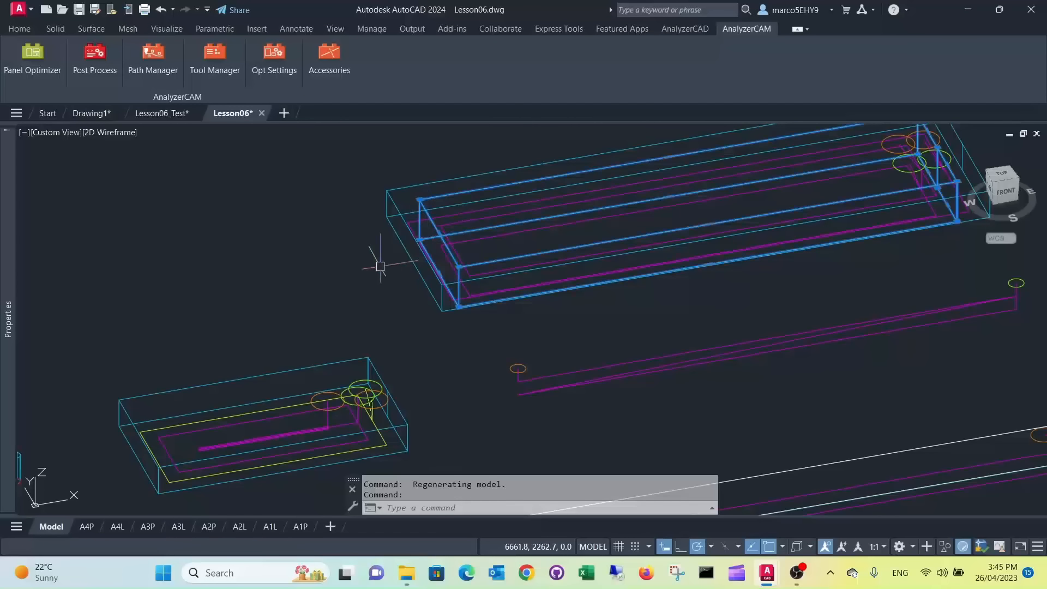
mouse_move(12, 354)
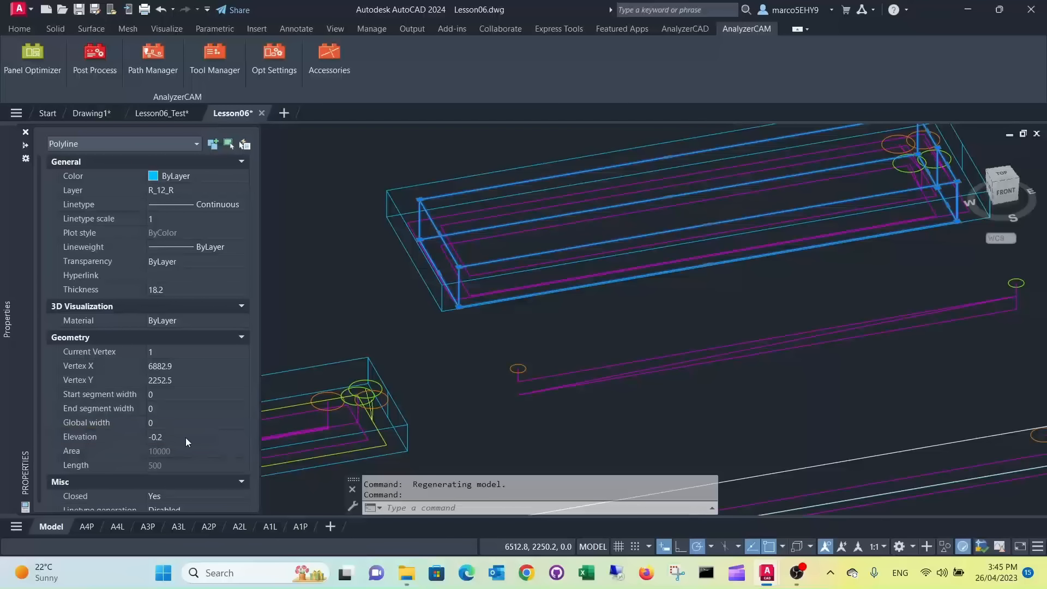
key(Escape)
key(Escape)
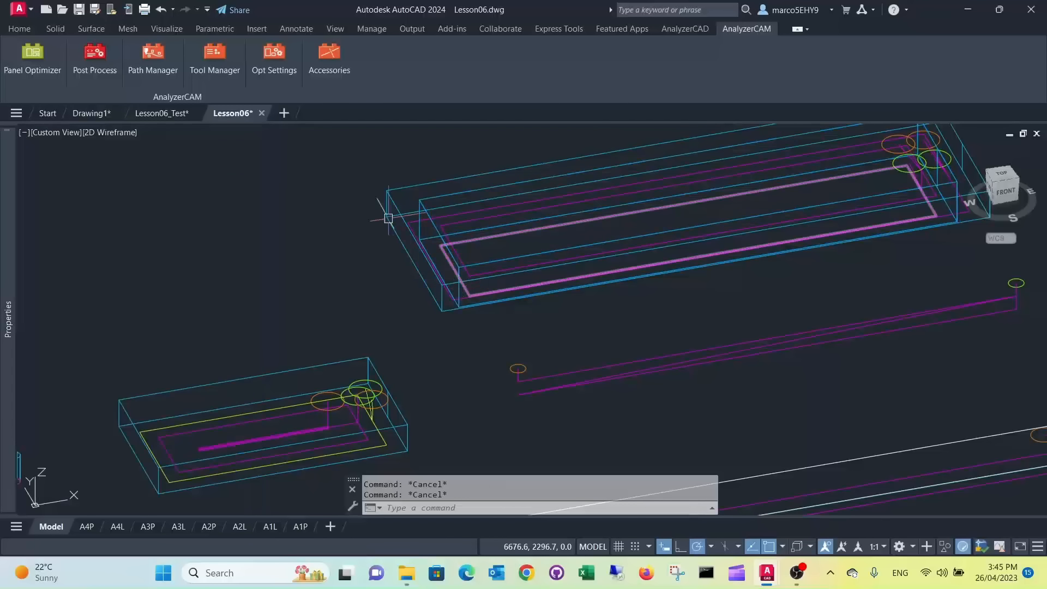
click(386, 216)
mouse_move(3, 434)
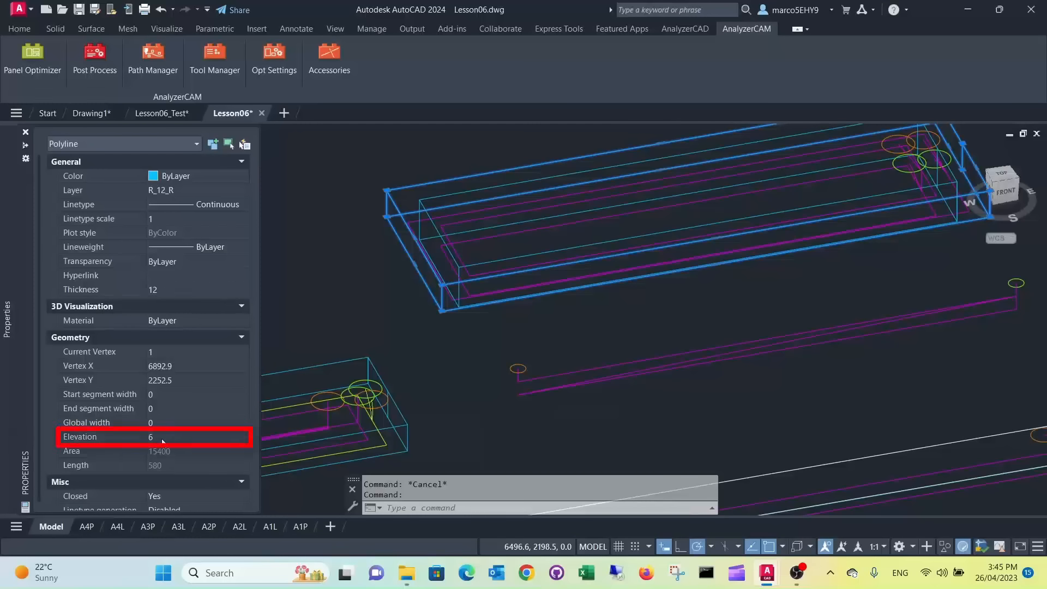
key(Escape)
Step: Examine the machining paths of the groove, the pockets, the round holes and the edge holes on the nested Bottom panel
scroll(605, 196, down, 5)
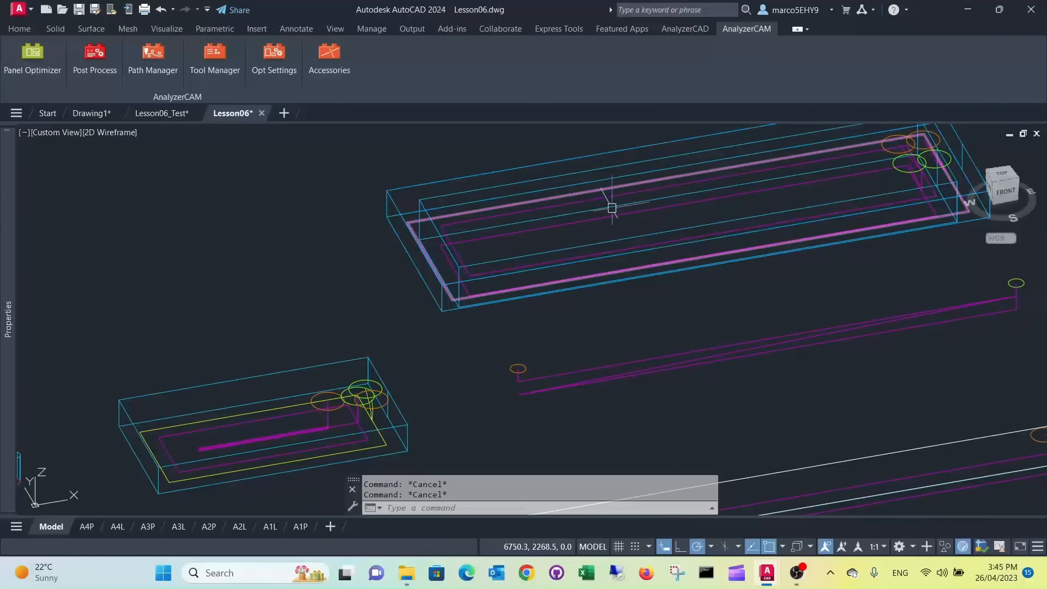
scroll(634, 296, up, 3)
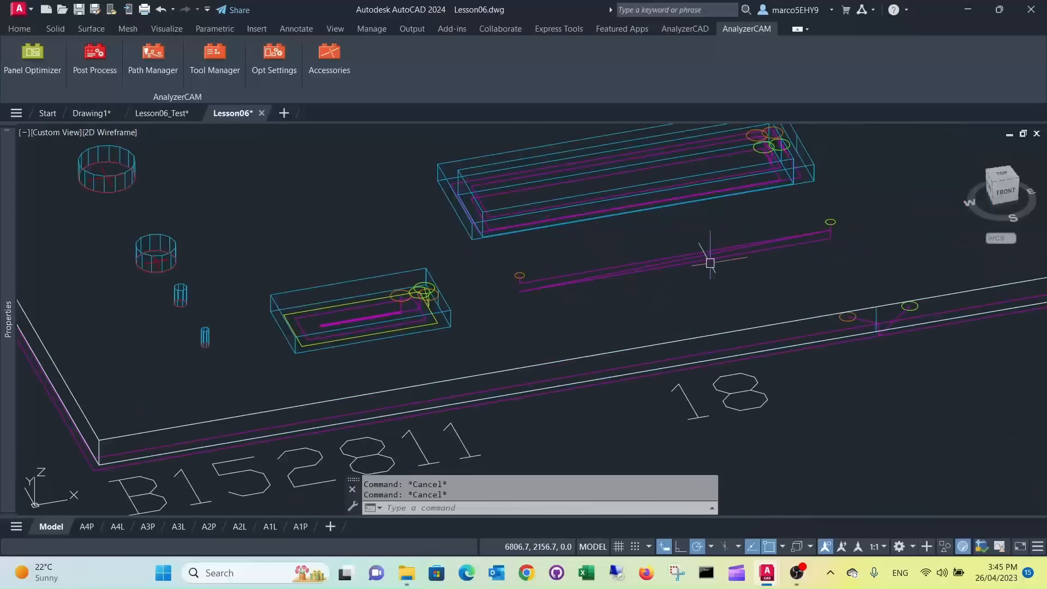
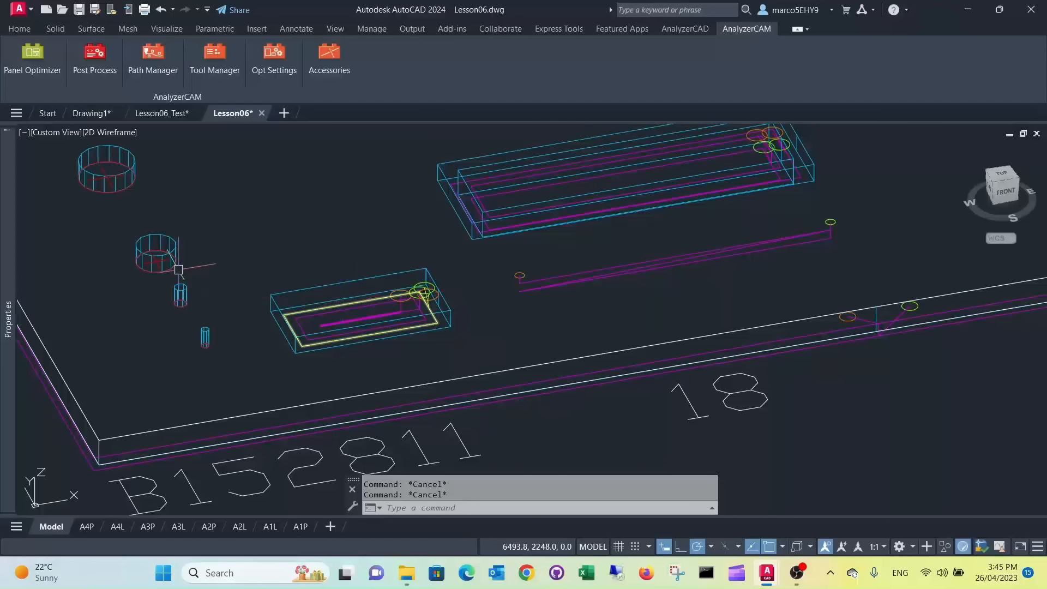
scroll(187, 260, down, 2)
middle_drag(111, 147, 149, 218)
scroll(102, 240, up, 3)
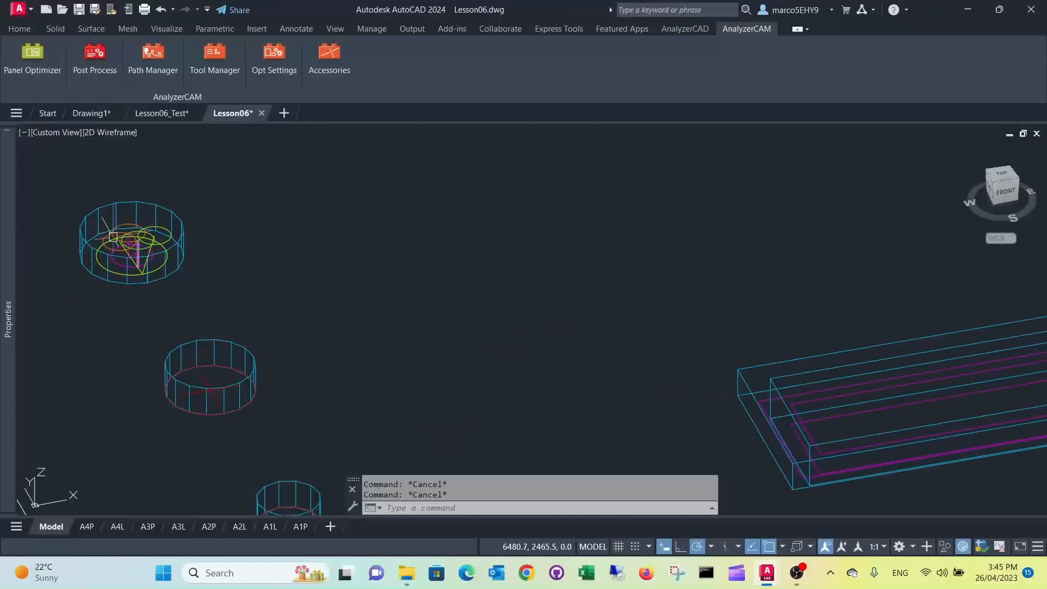
scroll(213, 246, down, 5)
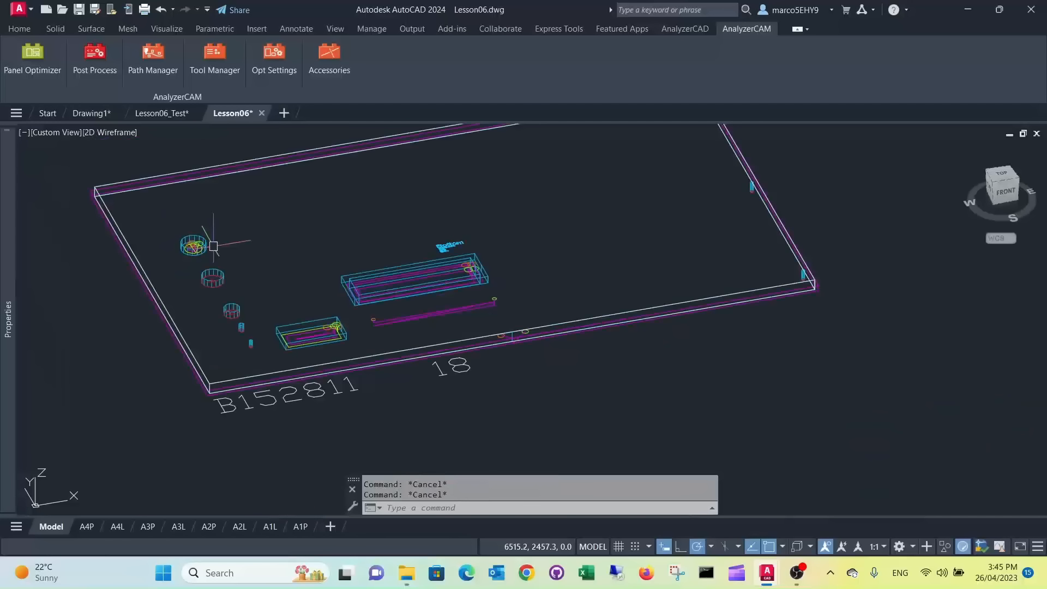
scroll(748, 191, up, 5)
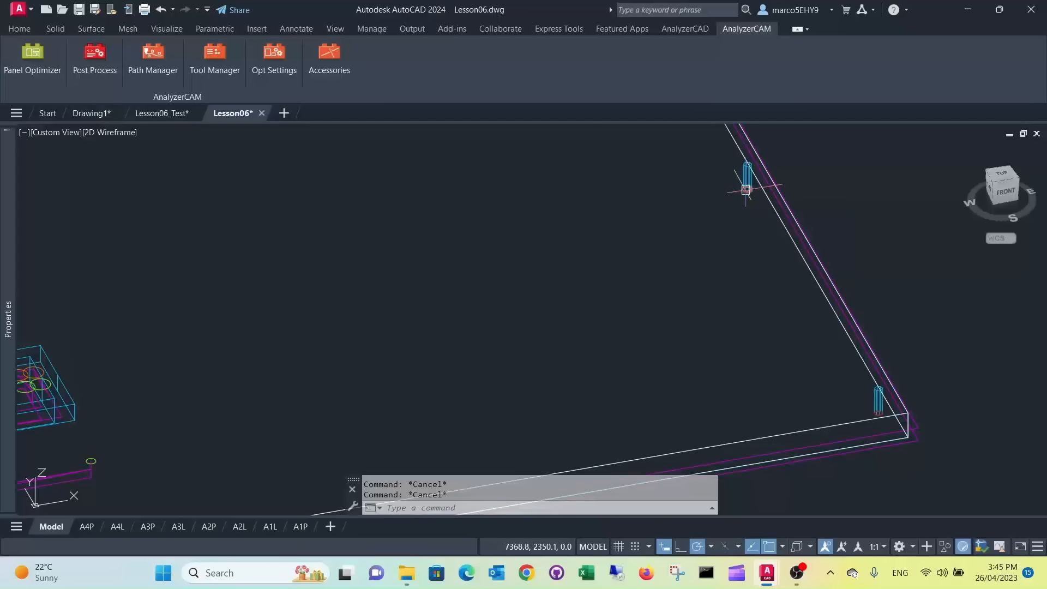
scroll(580, 218, down, 5)
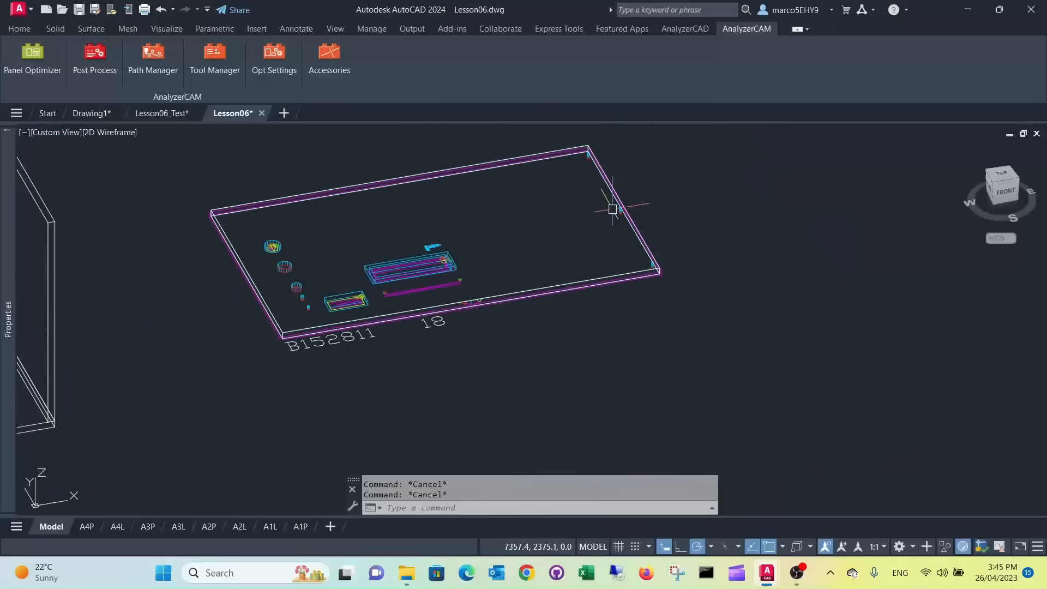
scroll(627, 207, up, 3)
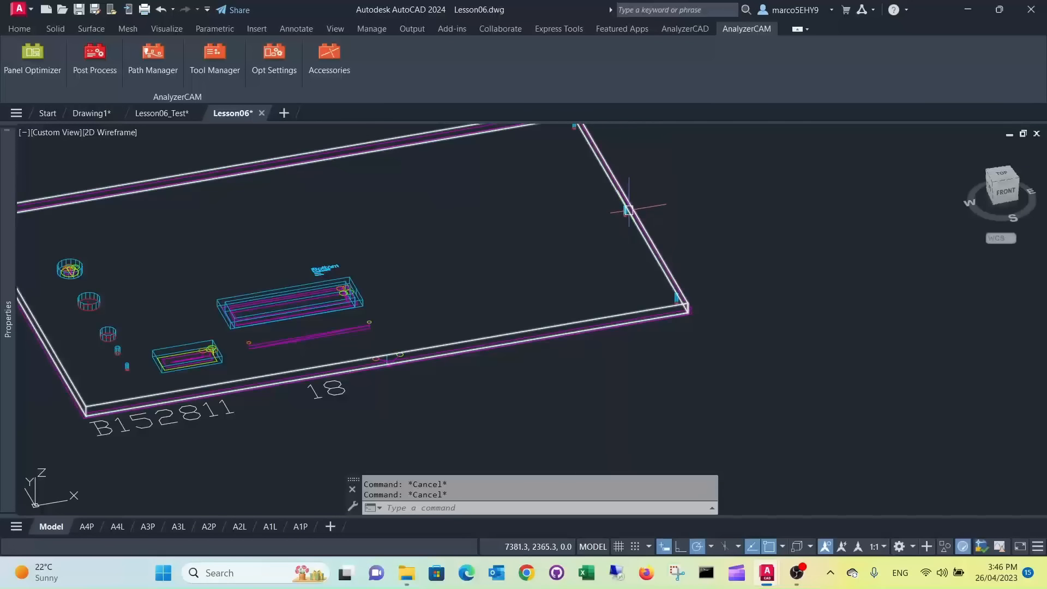
Step: Draw a line from the midpoint of the cabinet bottom panel's rear top edge straight forward into the panel
middle_drag(266, 293, 374, 260)
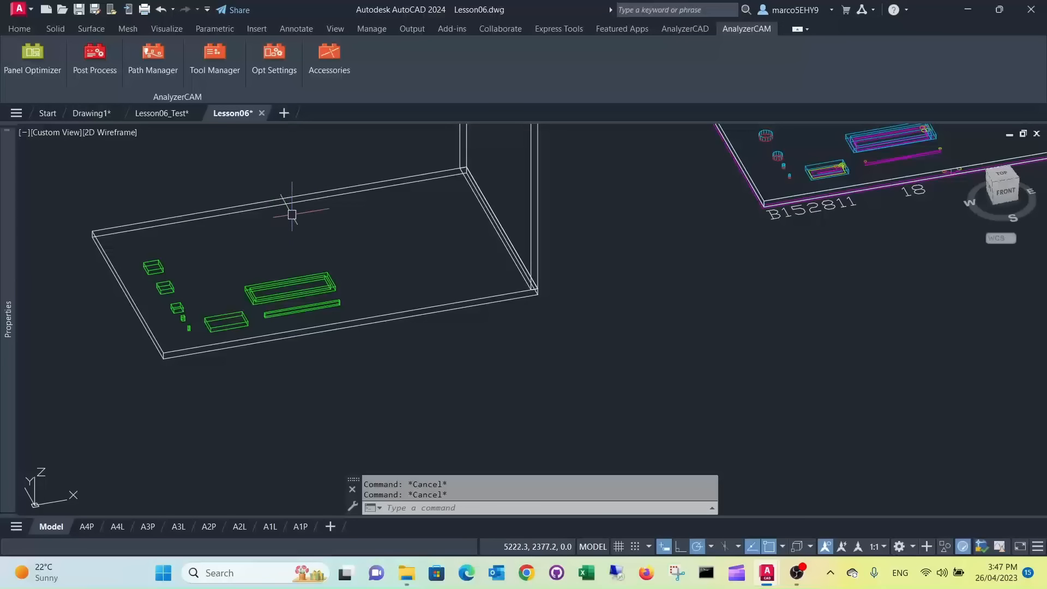
scroll(297, 221, up, 2)
scroll(299, 228, down, 2)
scroll(298, 226, up, 2)
text(l)
key(Return)
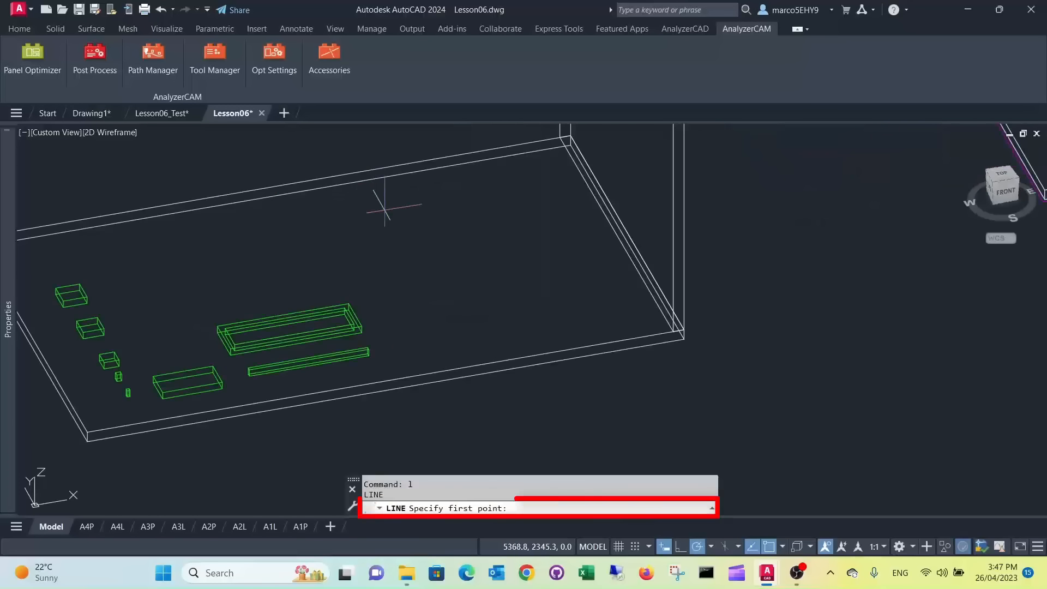
click(273, 187)
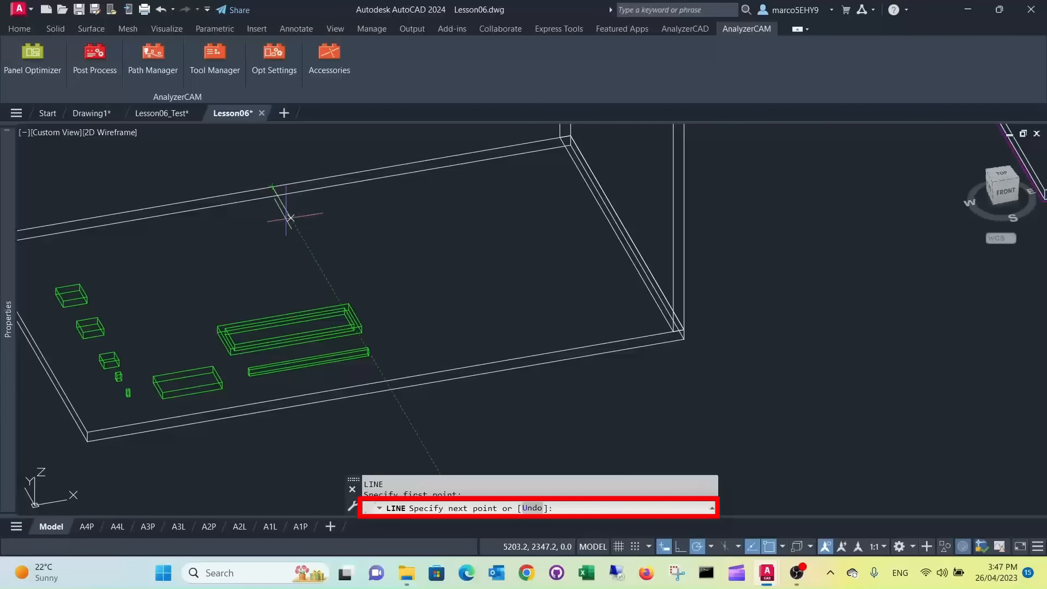
click(317, 264)
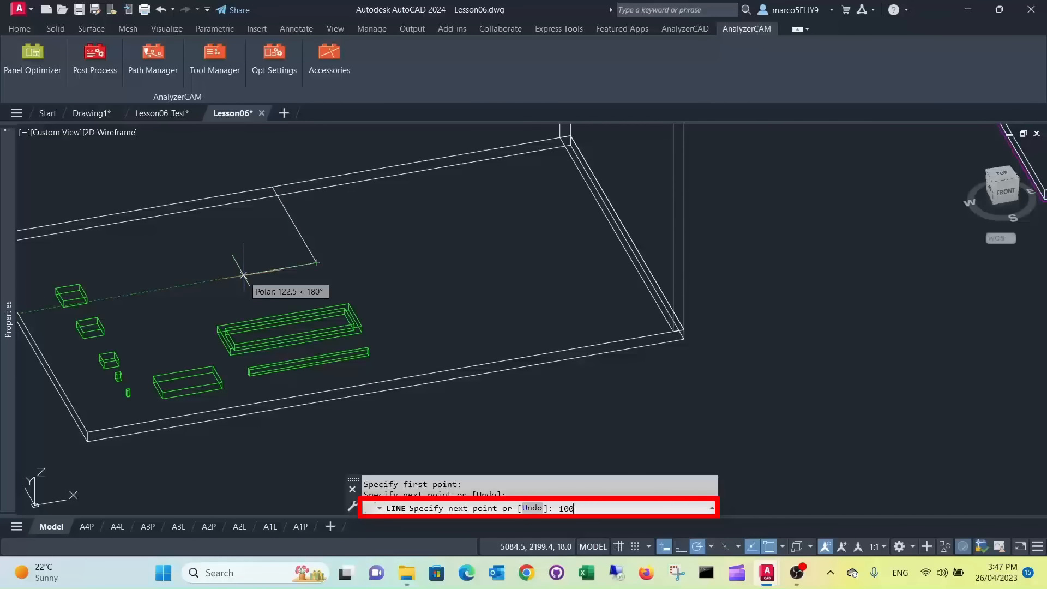
Step: Continue from the line's front end with a closed 200 by 100 rectangle centred on the line, using segments of 100, 100, 200 and 100
key(Return)
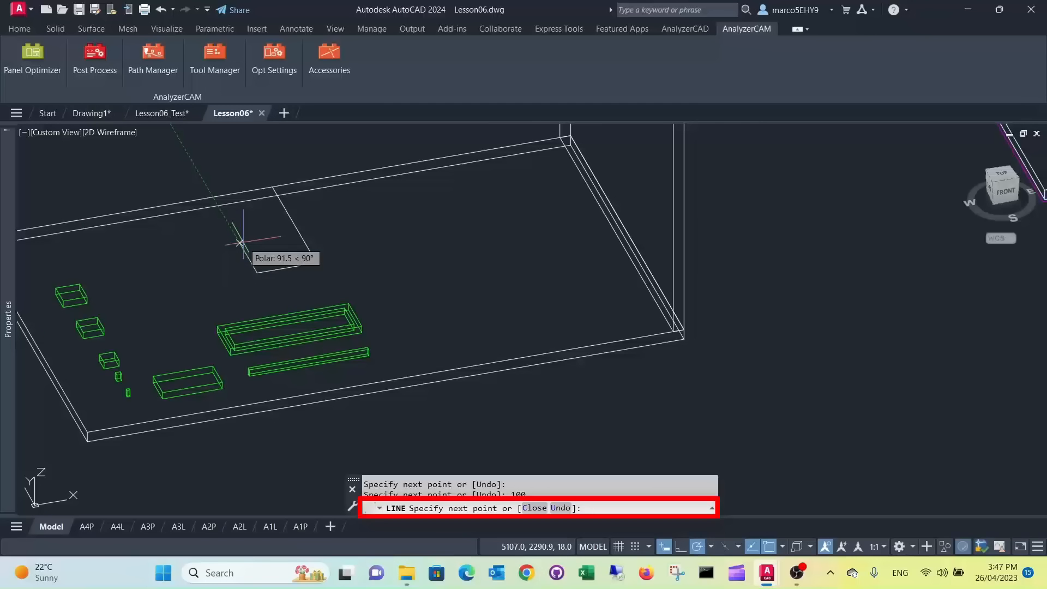
text(100)
key(Return)
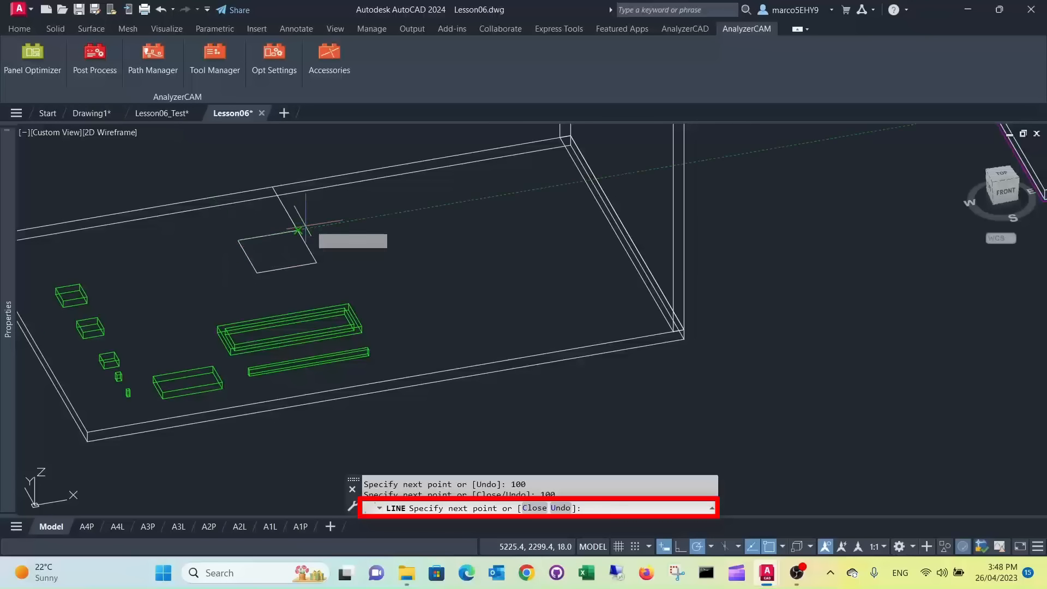
text(200)
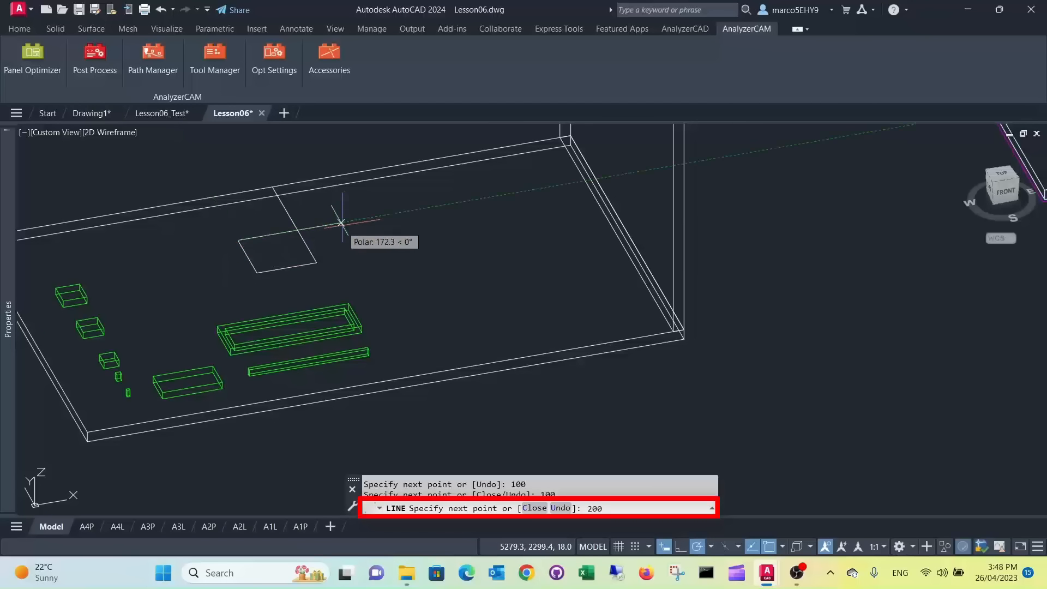
key(Return)
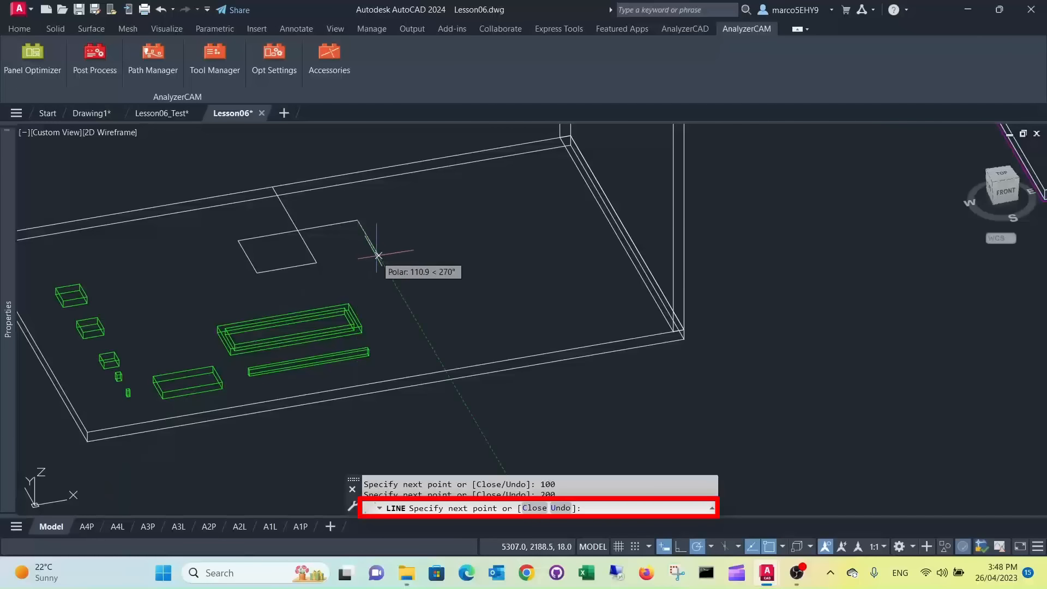
text(100)
key(Return)
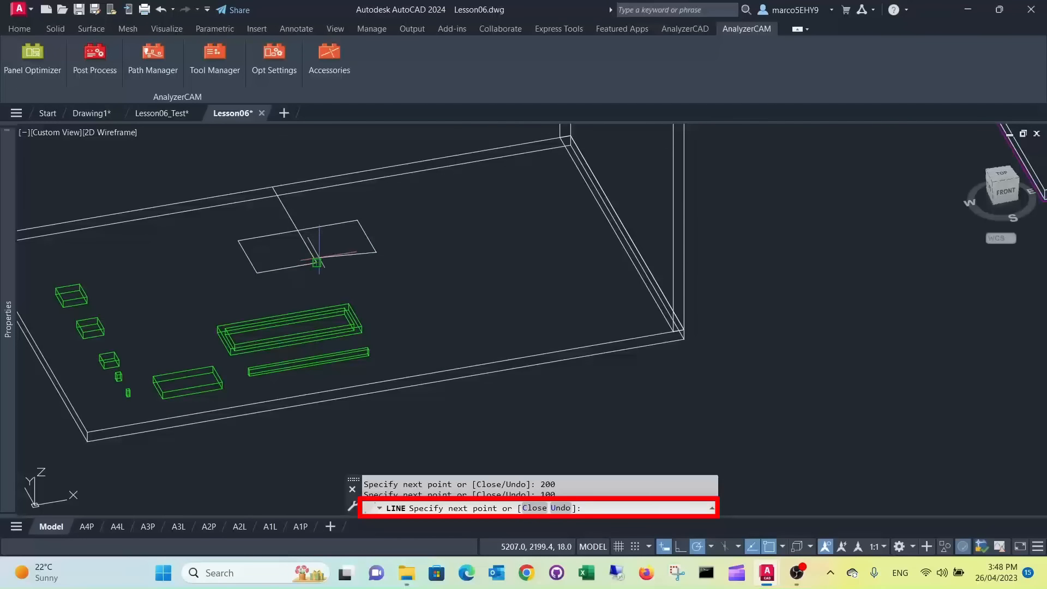
key(Return)
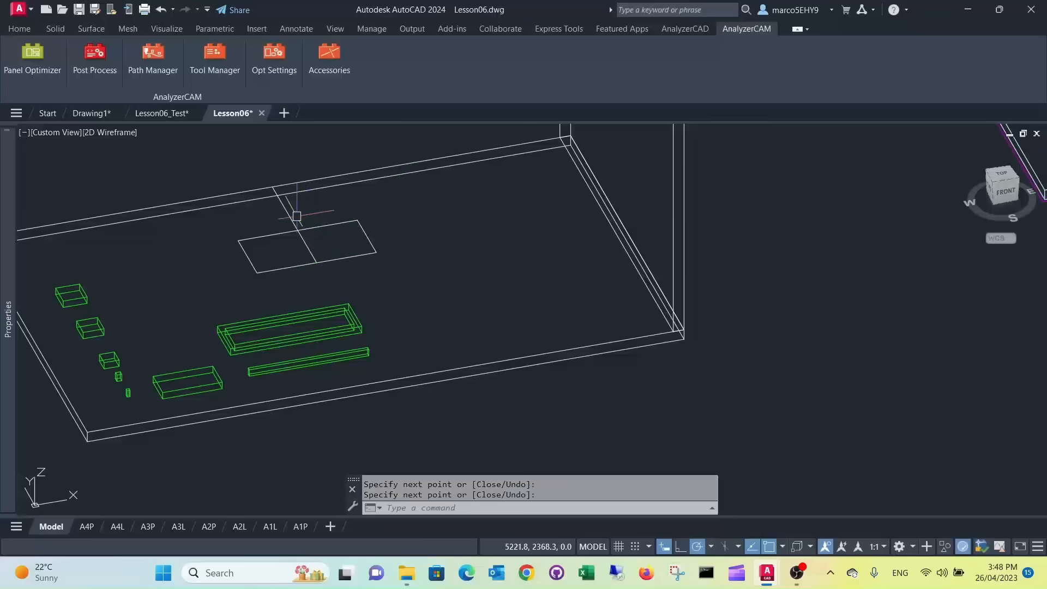
Step: Erase the guide line and press-pull the closed rectangle down through the bottom panel to cut a rectangular opening
click(290, 216)
key(Delete)
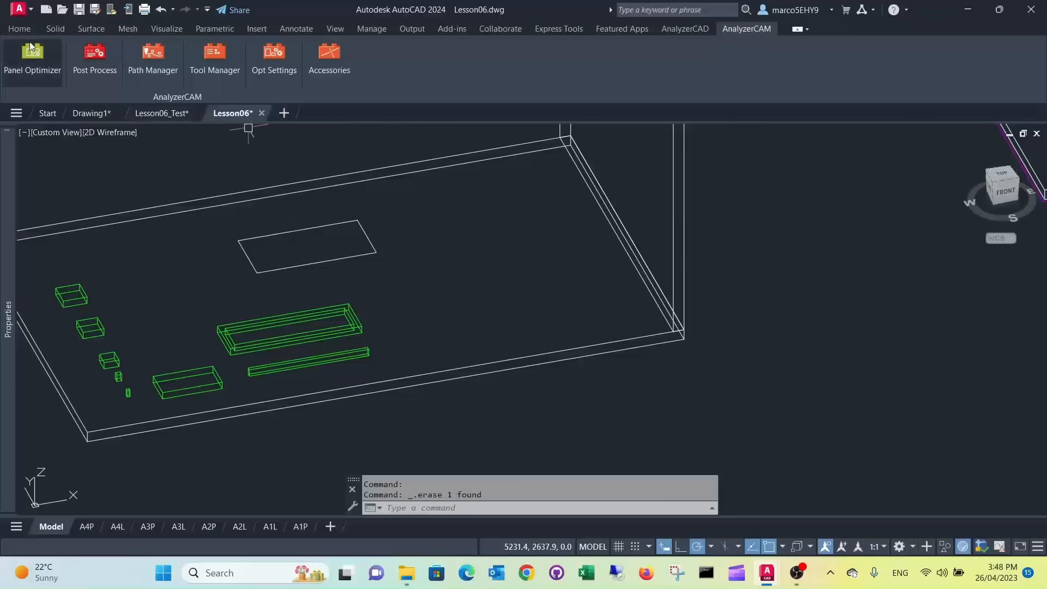
click(20, 28)
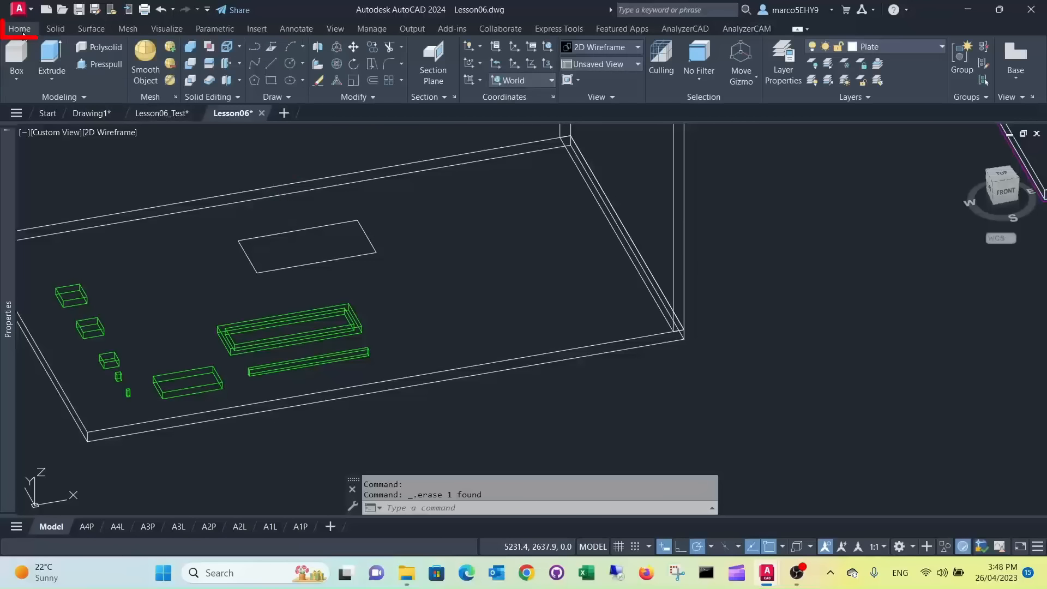
click(95, 66)
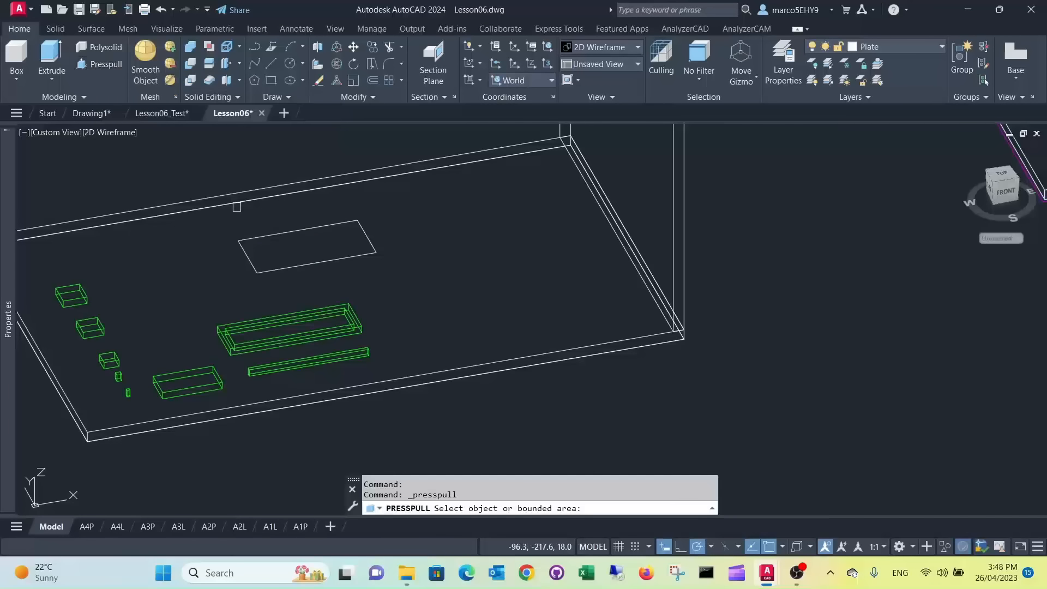
click(293, 241)
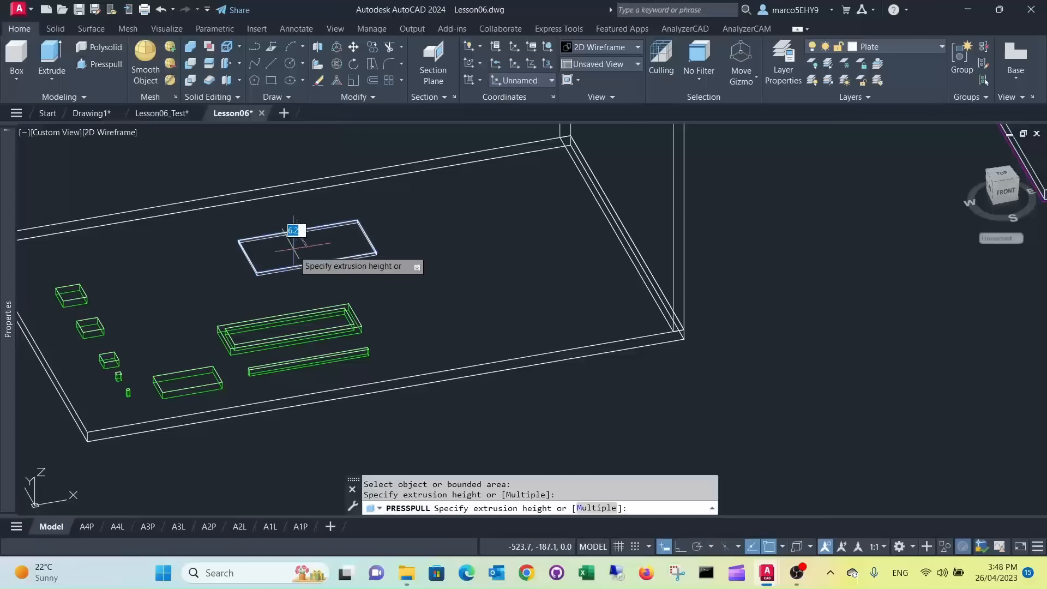
click(293, 288)
scroll(313, 247, up, 4)
key(Escape)
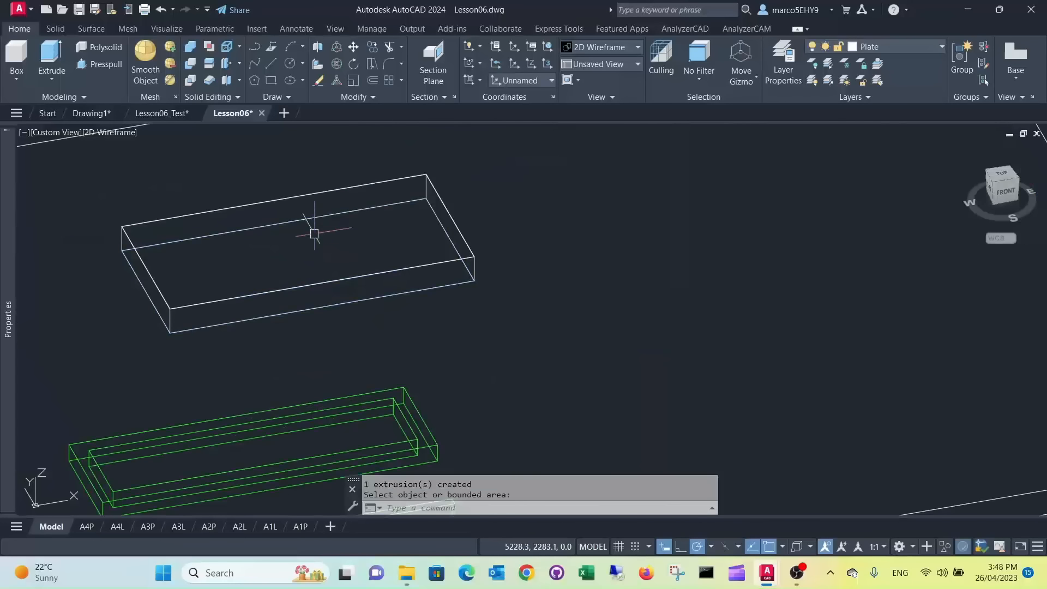
Step: Check the new rectangular opening in the Conceptual visual style, and return the display to 2D Wireframe
scroll(316, 216, down, 5)
scroll(274, 256, up, 2)
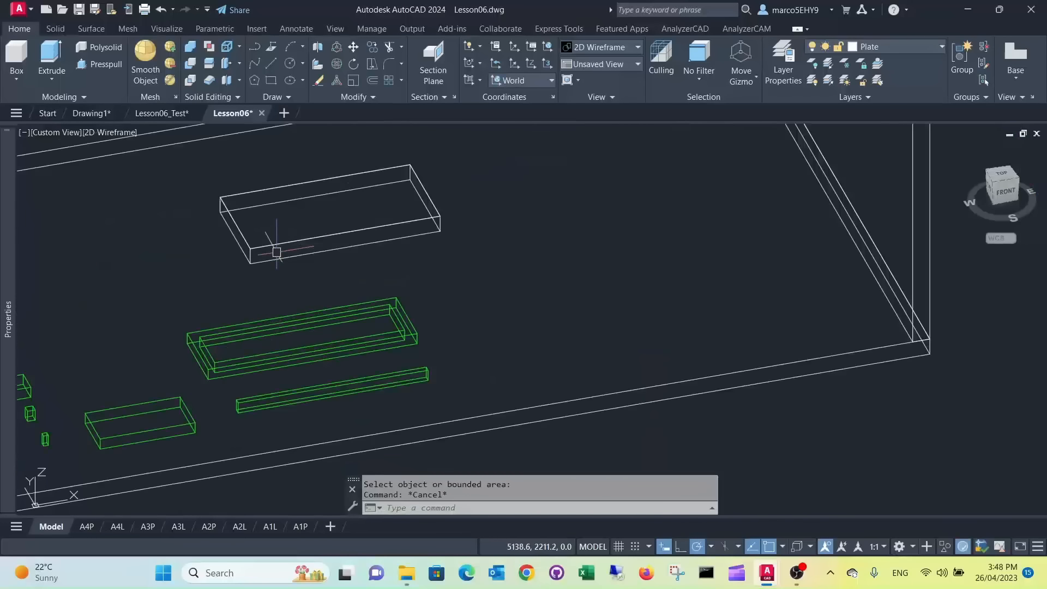
scroll(309, 232, down, 4)
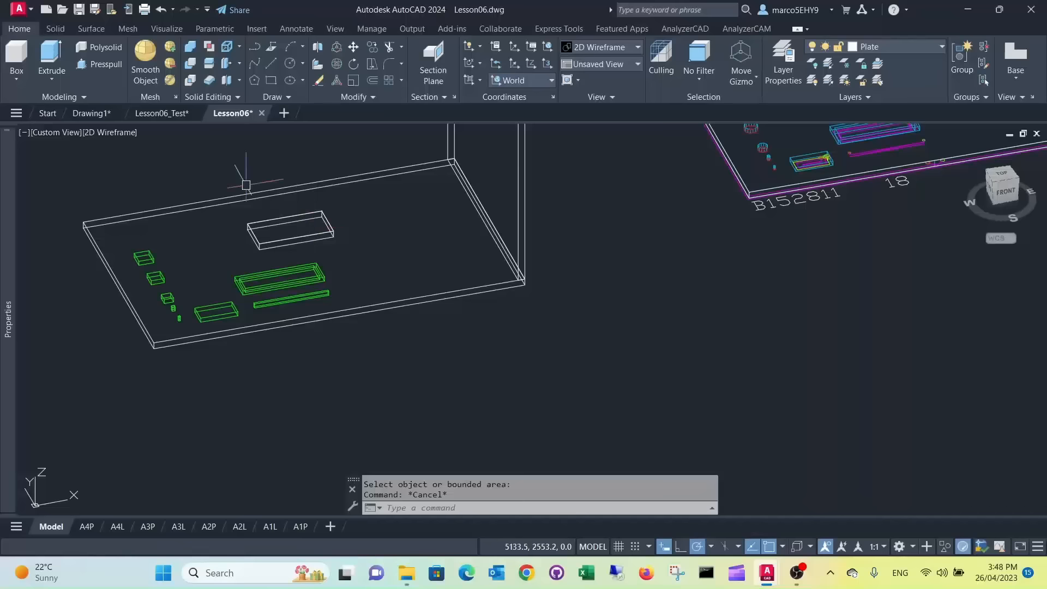
click(111, 133)
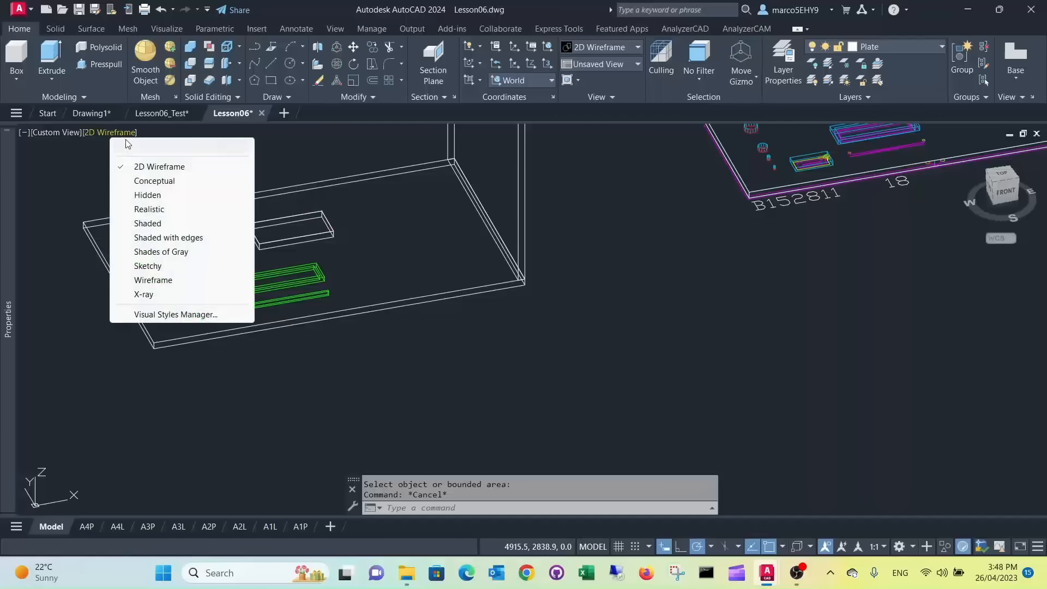
click(152, 182)
scroll(294, 229, up, 4)
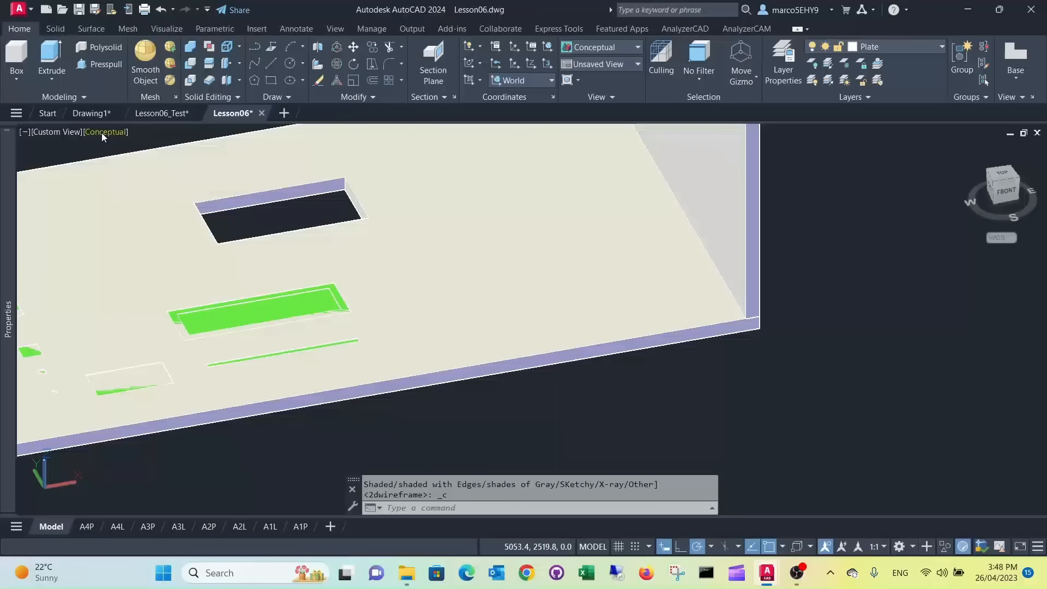
click(102, 132)
click(150, 164)
scroll(268, 235, up, 3)
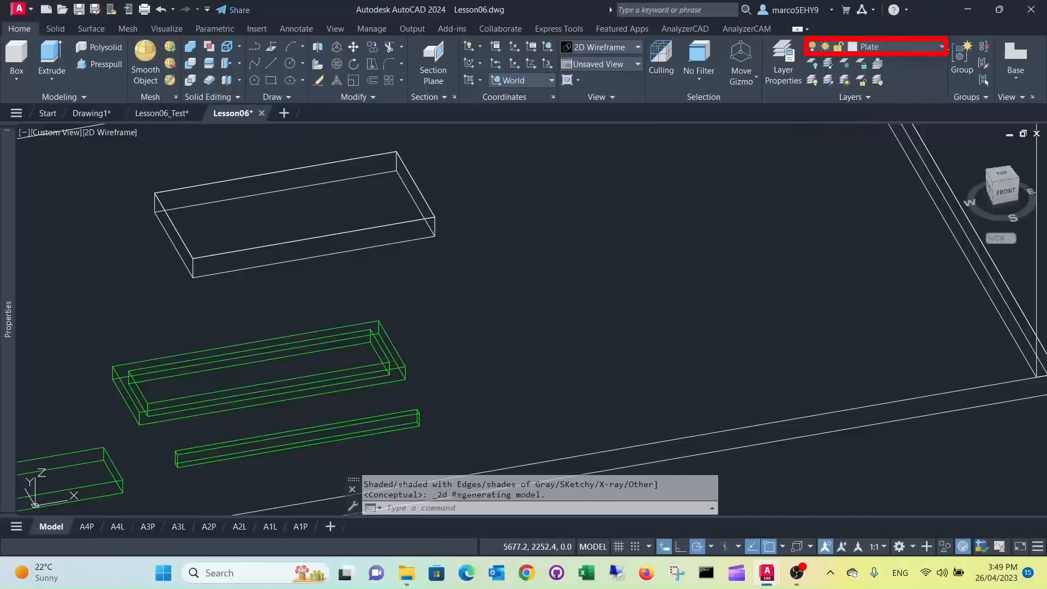
Step: On the MachineBlock layer, draw a 200 by 100 box, 18 high, filling the rectangular opening from corner to opposite corner
click(900, 47)
click(877, 177)
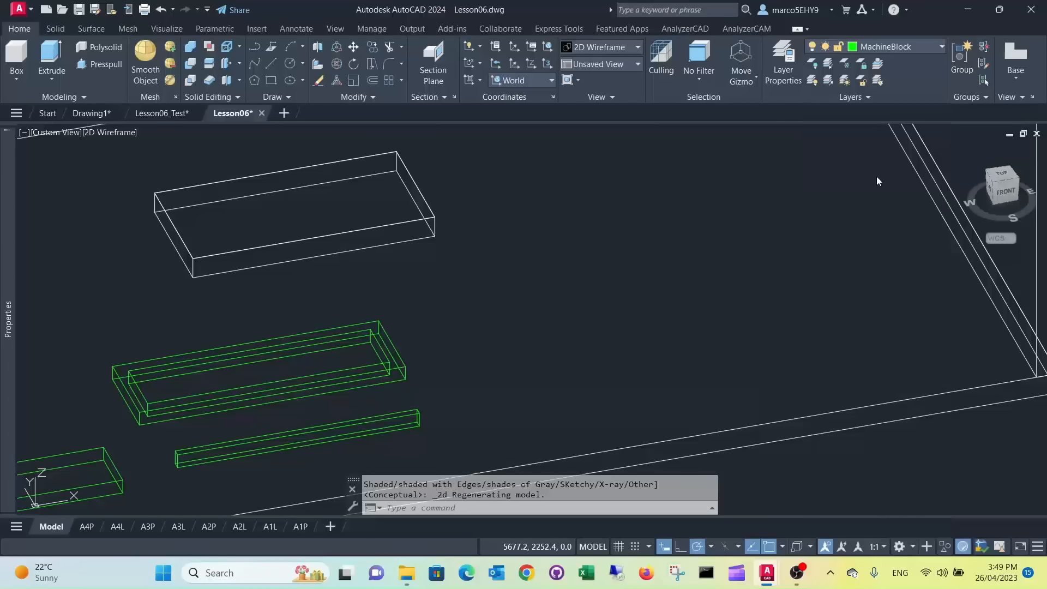
scroll(556, 208, down, 3)
middle_drag(556, 206, 562, 209)
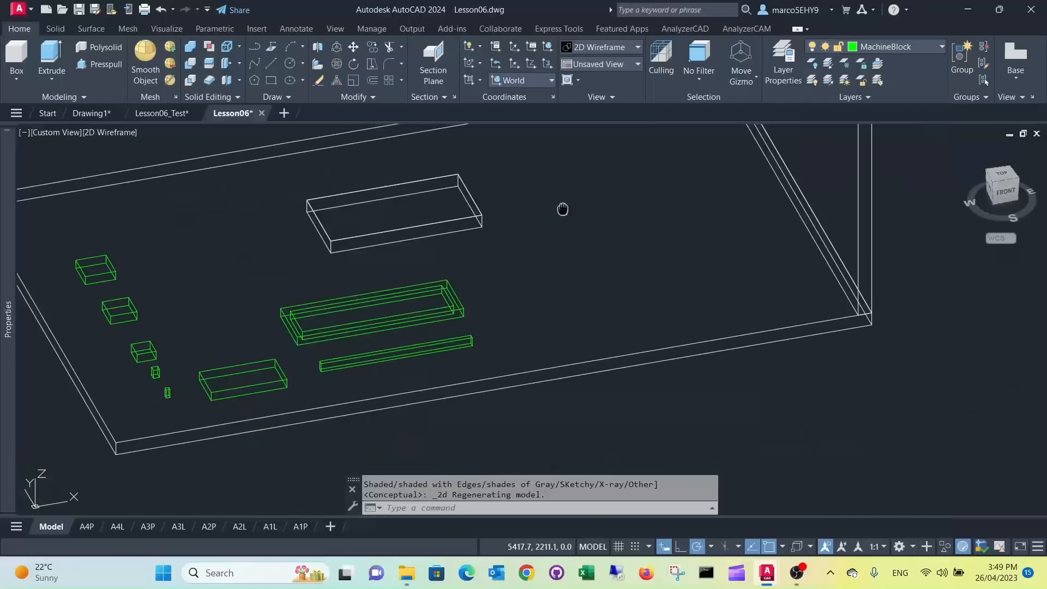
scroll(563, 209, up, 3)
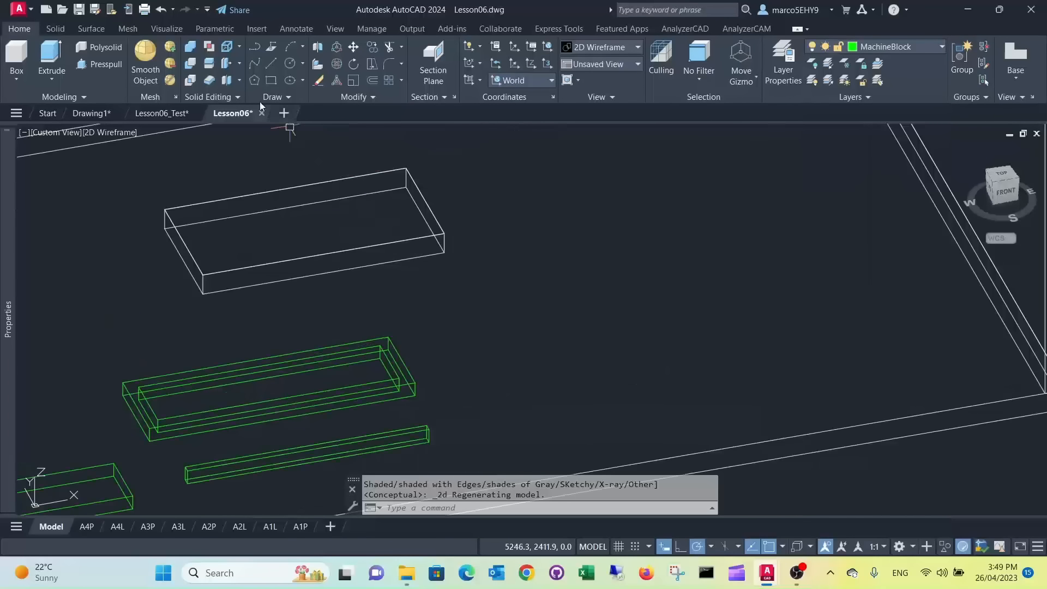
click(18, 62)
scroll(158, 202, up, 2)
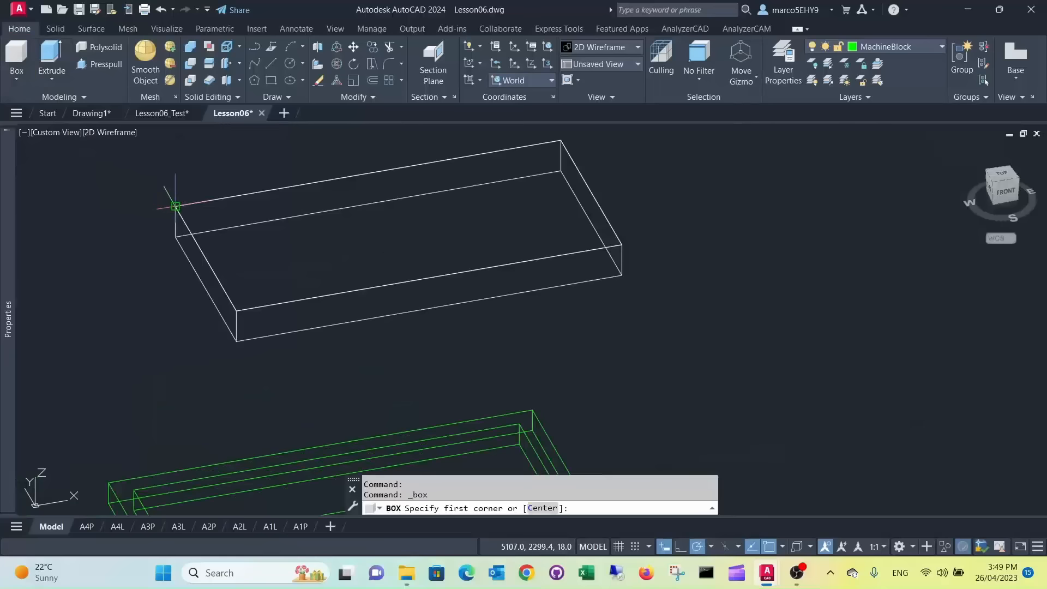
click(175, 206)
click(622, 245)
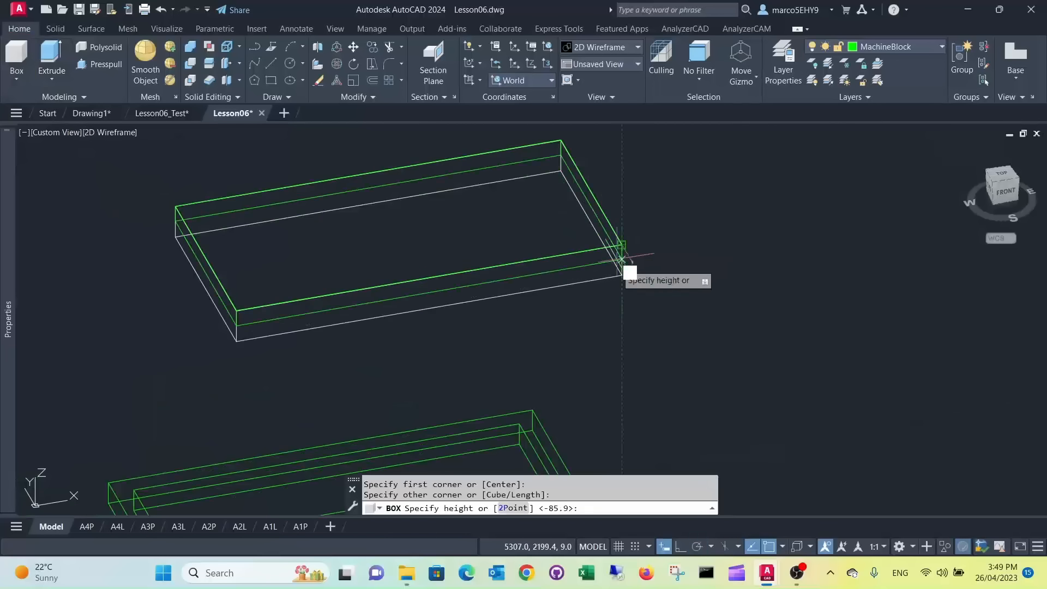
click(621, 258)
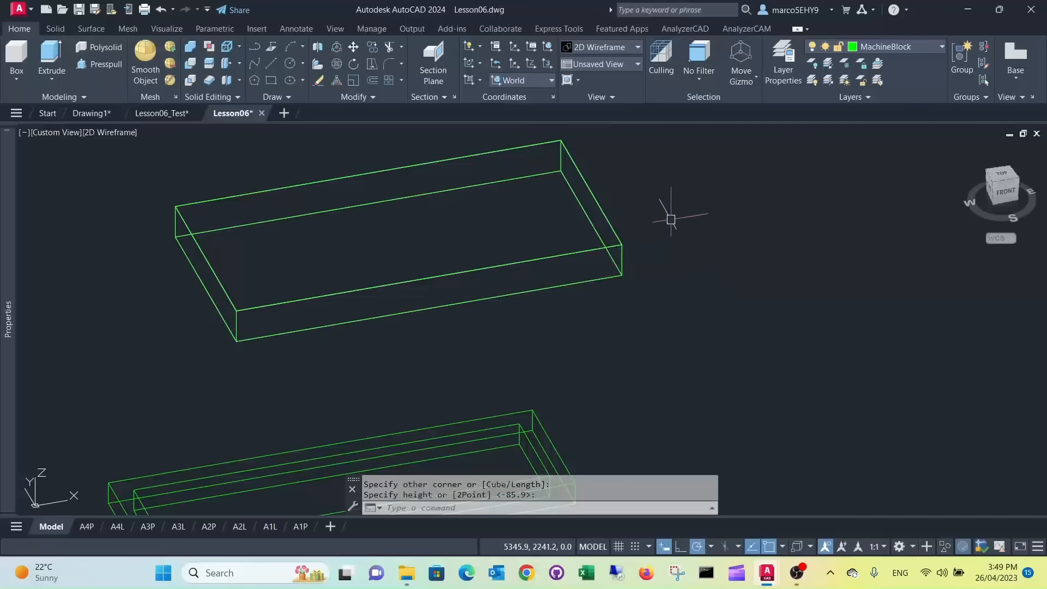
key(Return)
key(Escape)
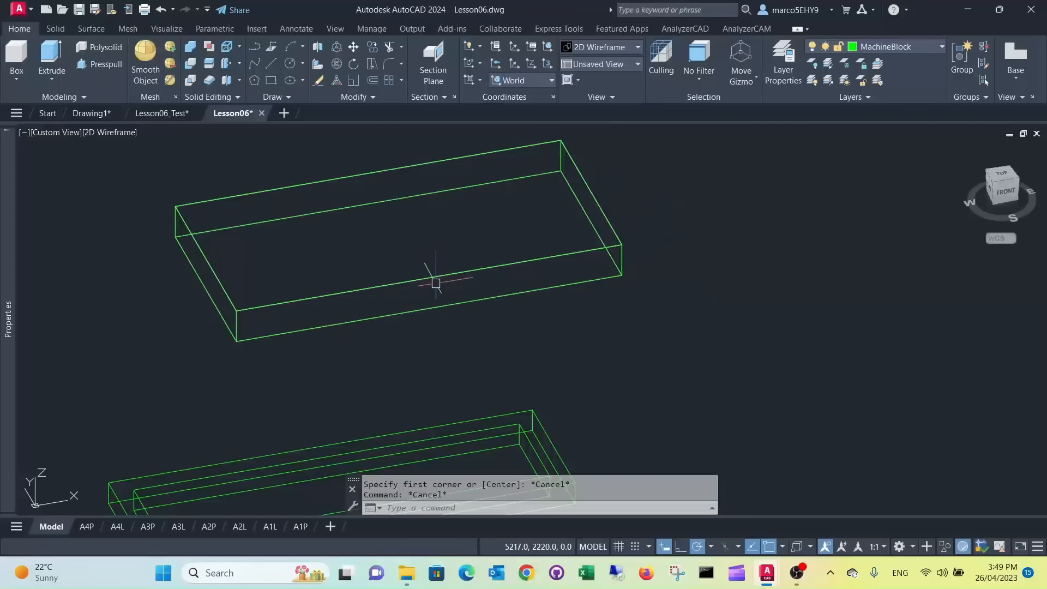
Step: Set the box in the opening to a height of 10, a length of 220 and a width of 120
click(436, 283)
mouse_move(11, 407)
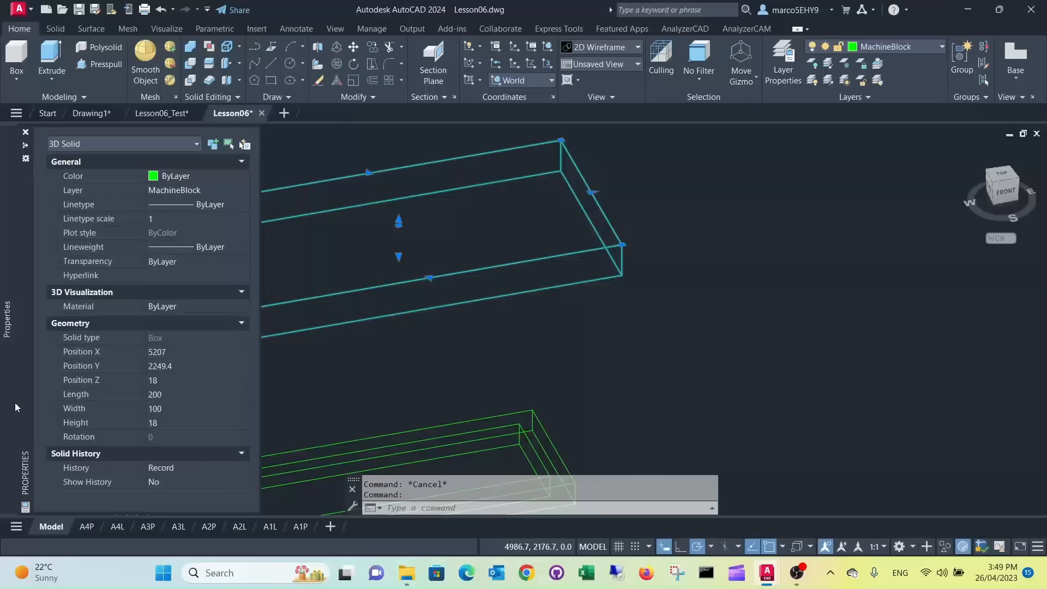
click(160, 424)
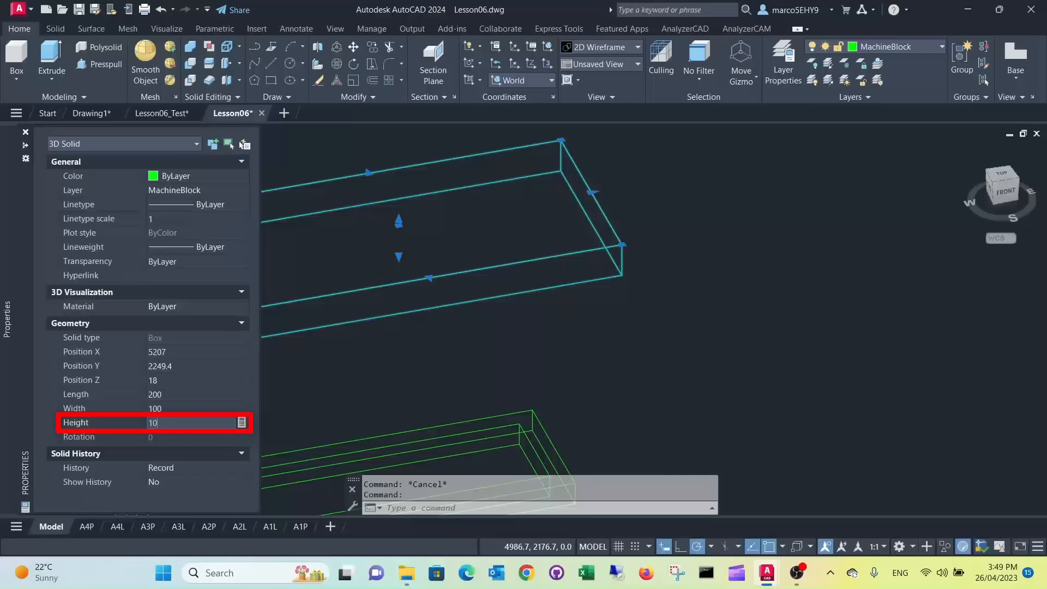
text(10)
key(Return)
mouse_move(8, 327)
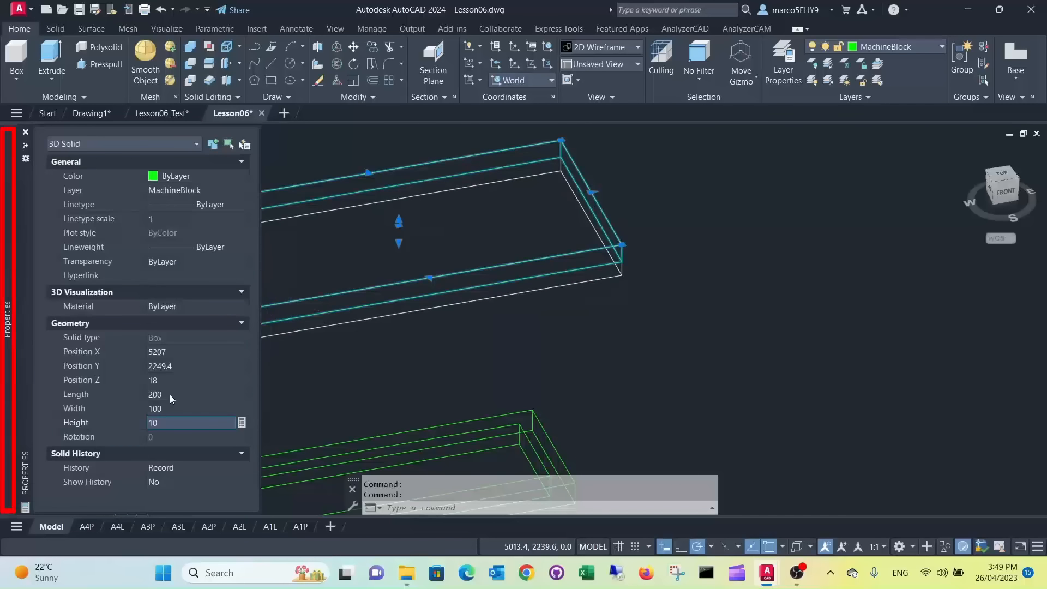
click(170, 395)
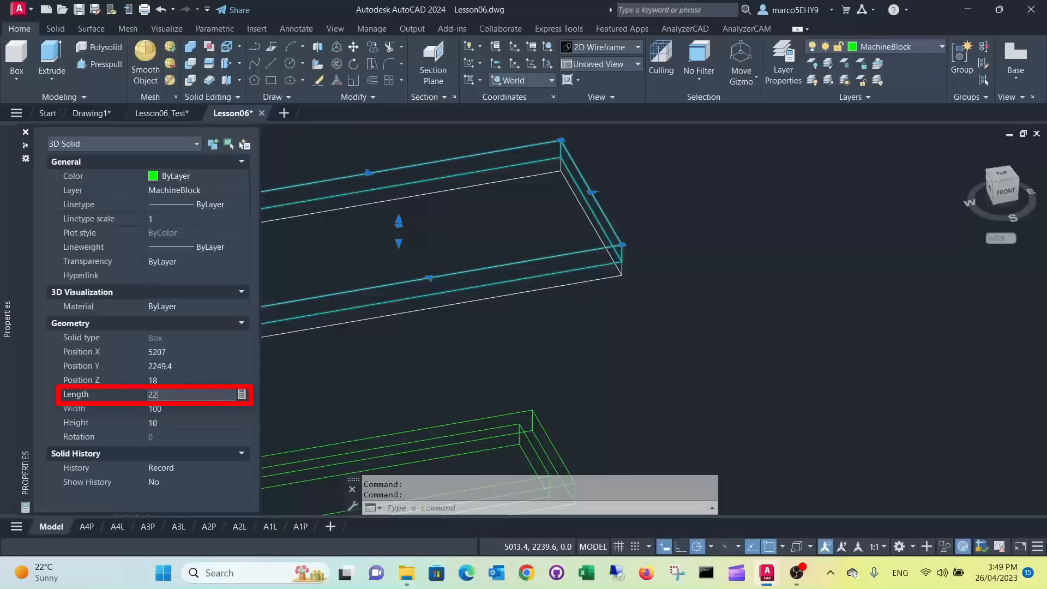
click(169, 409)
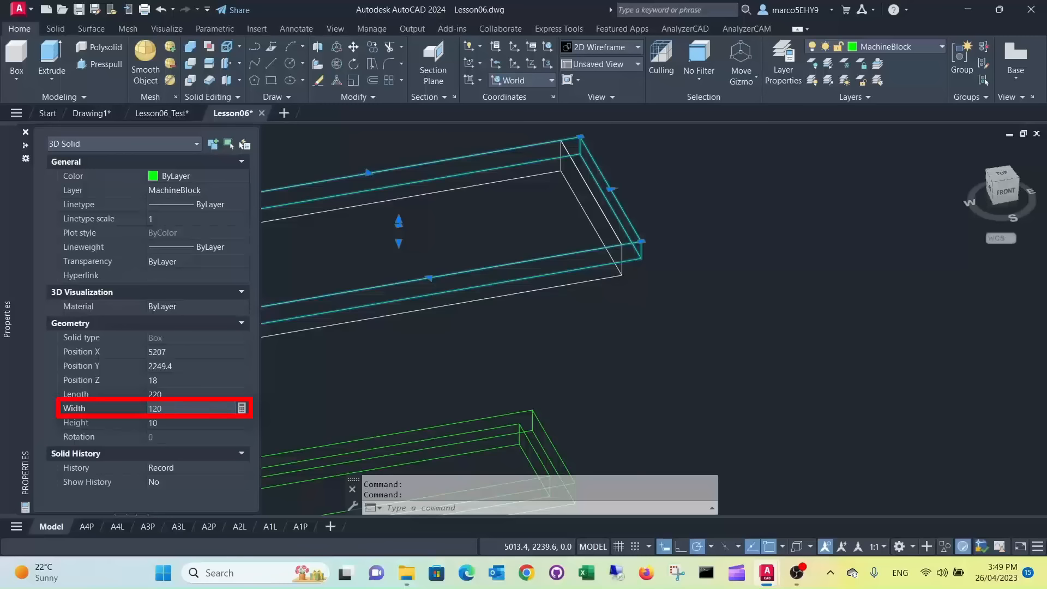
text(120)
key(Return)
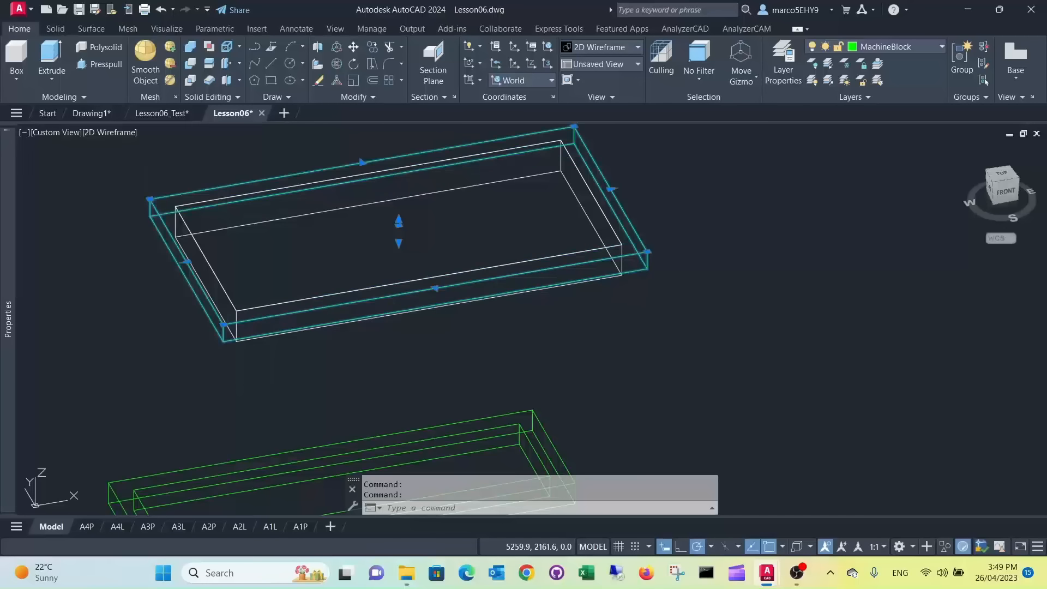
click(546, 331)
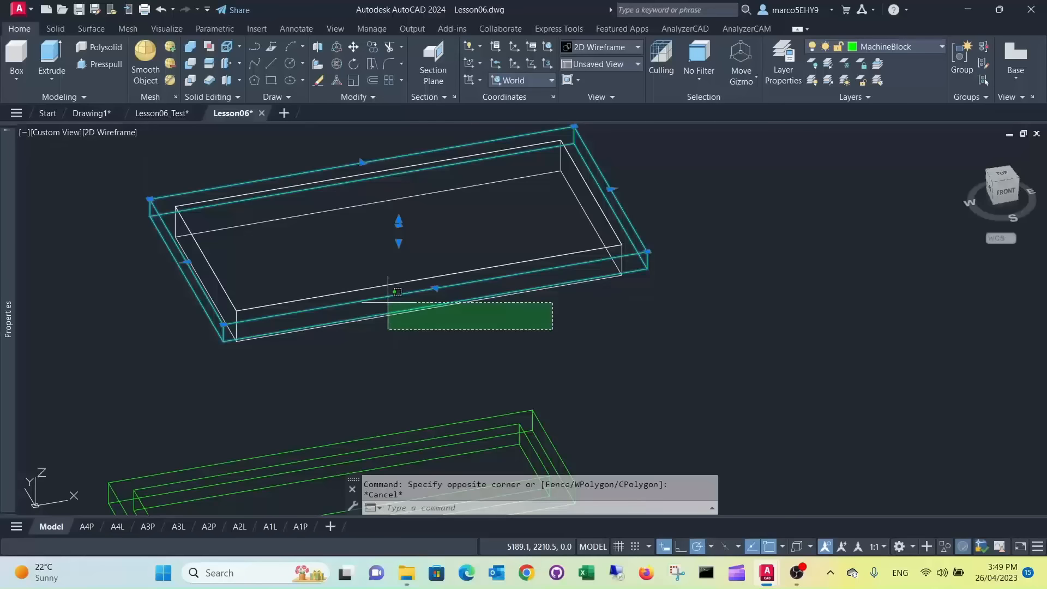
key(Escape)
key(Escape)
key(Escape)
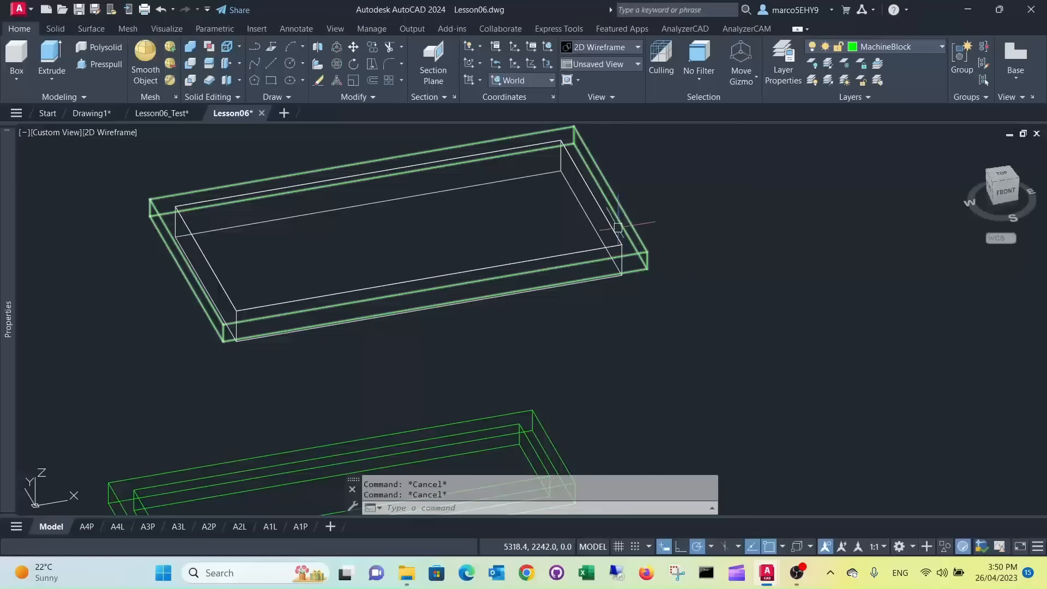
Step: Define the resized box as a Machine Block in the Analyzer part properties, with the part type Rebate
click(639, 254)
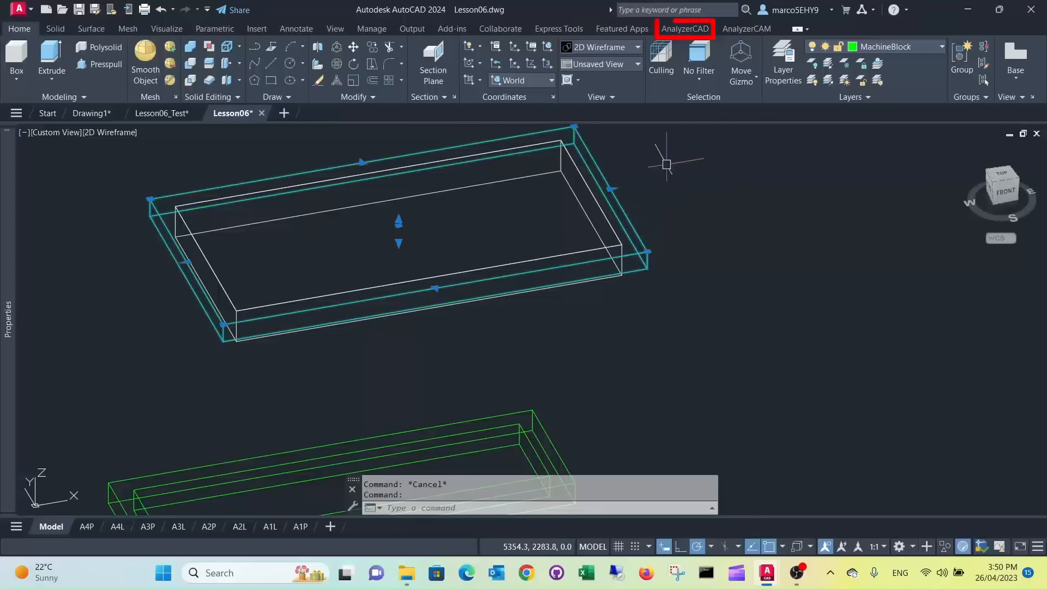
click(688, 28)
click(240, 53)
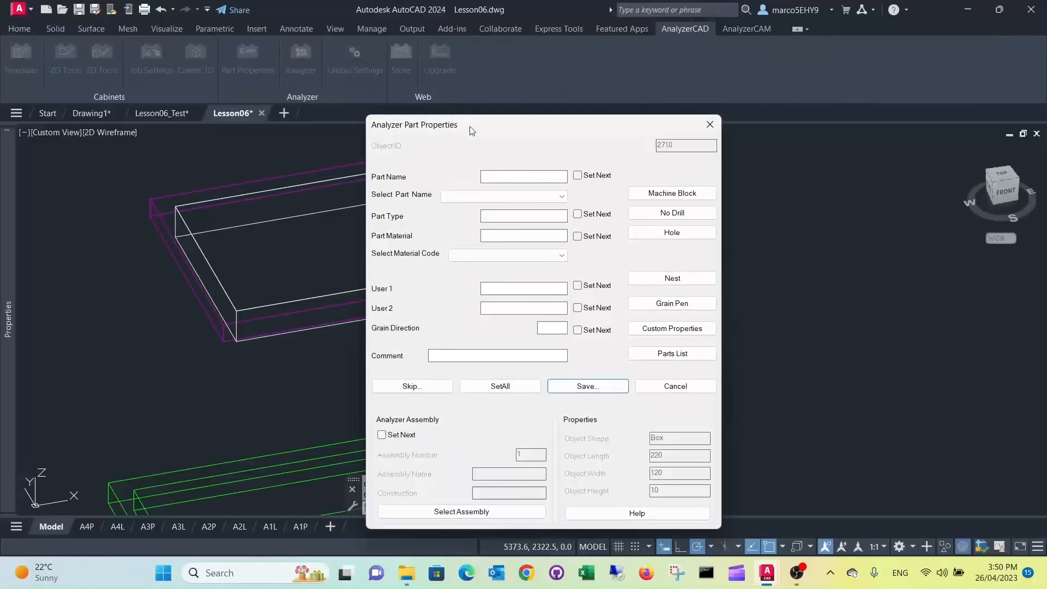
click(644, 193)
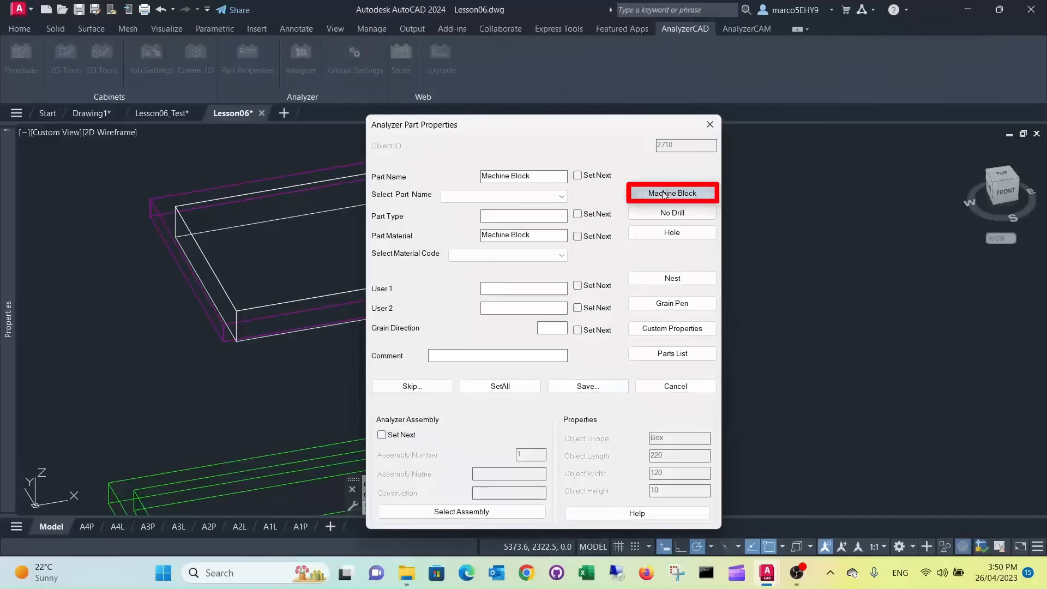
click(515, 216)
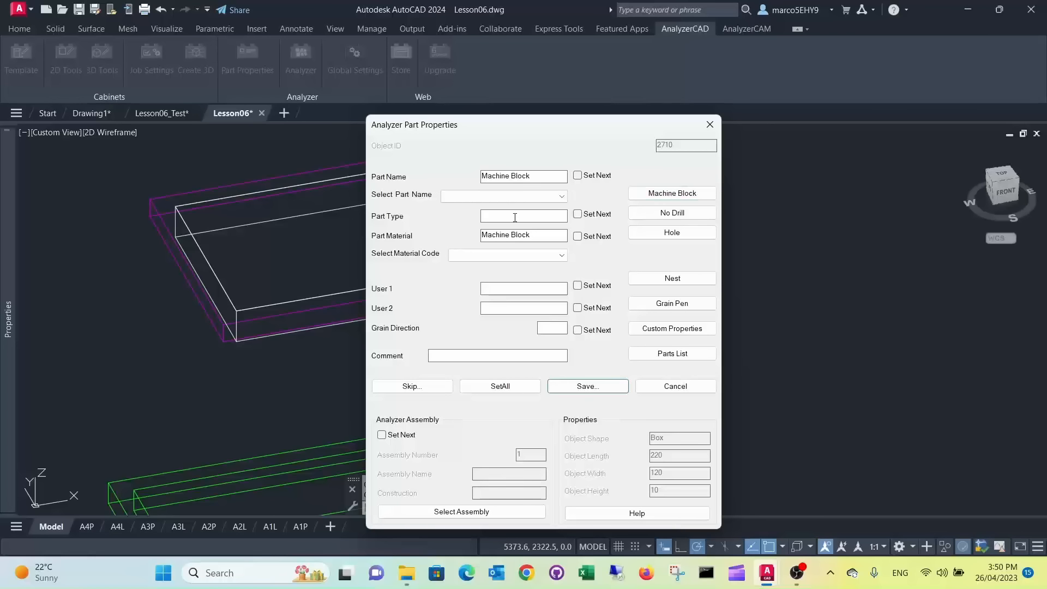
text(Rebate)
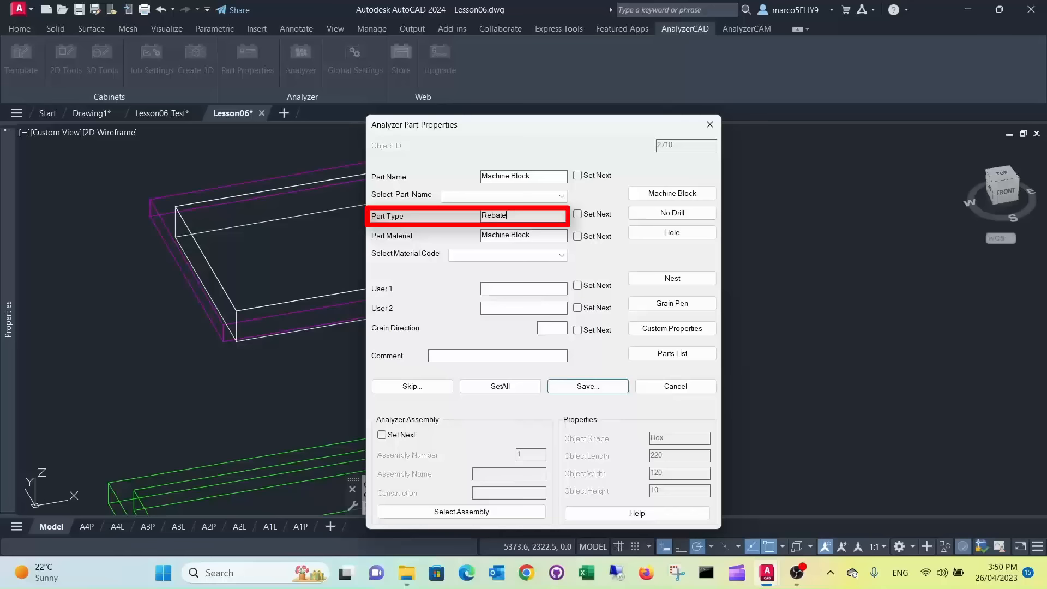
Step: Assign the rebate machine block to the existing assembly Test01 and save its part properties
click(438, 512)
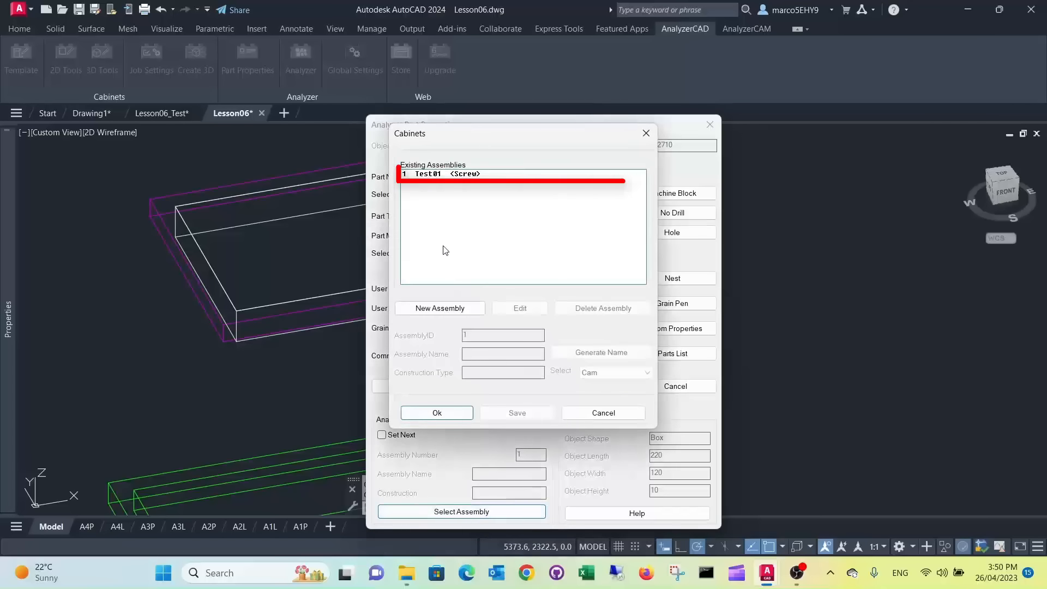
click(442, 174)
click(464, 414)
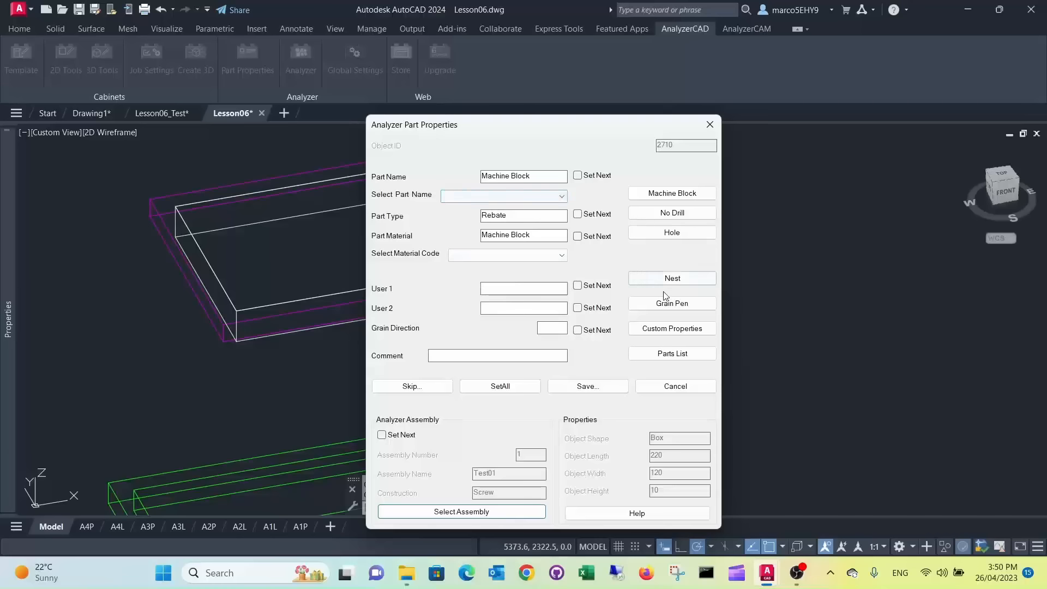
click(577, 387)
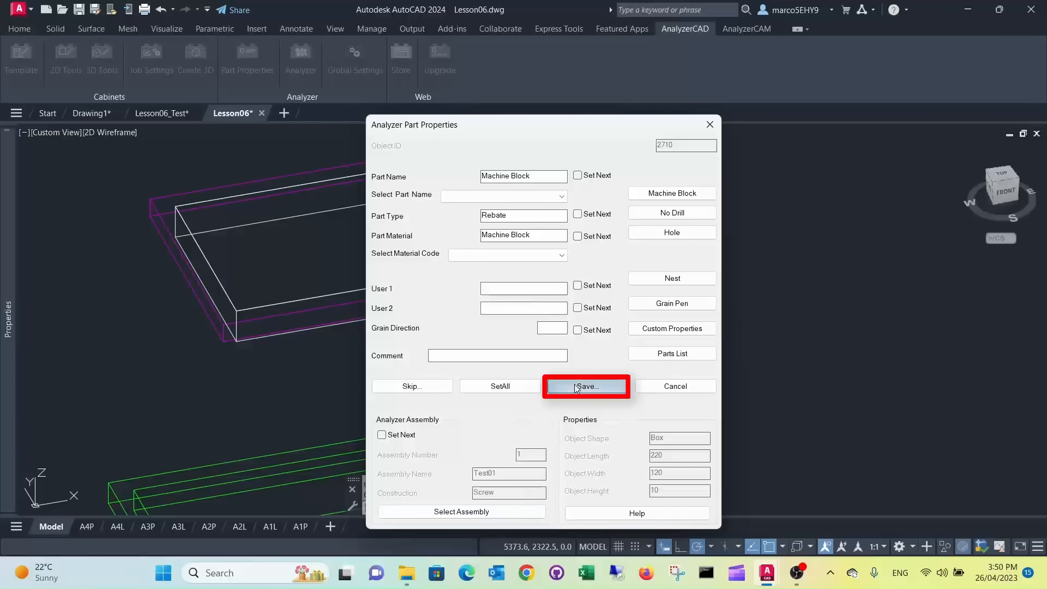
scroll(568, 355, down, 5)
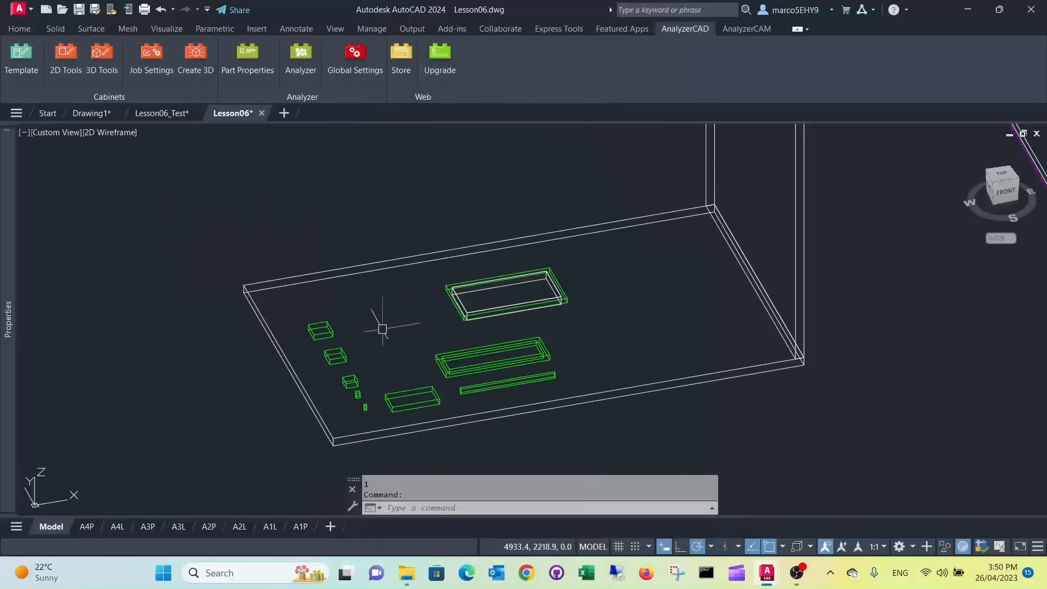
scroll(328, 352, up, 5)
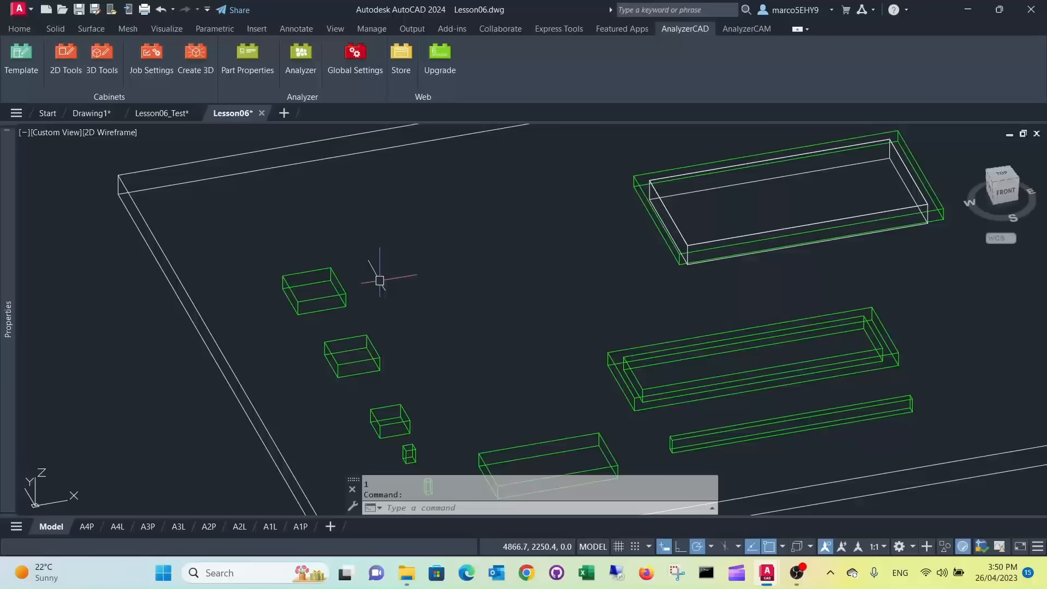
Step: Erase the circle on the bottom panel and draw a cylinder of radius 43 and height about 76 at its centre
scroll(390, 254, down, 2)
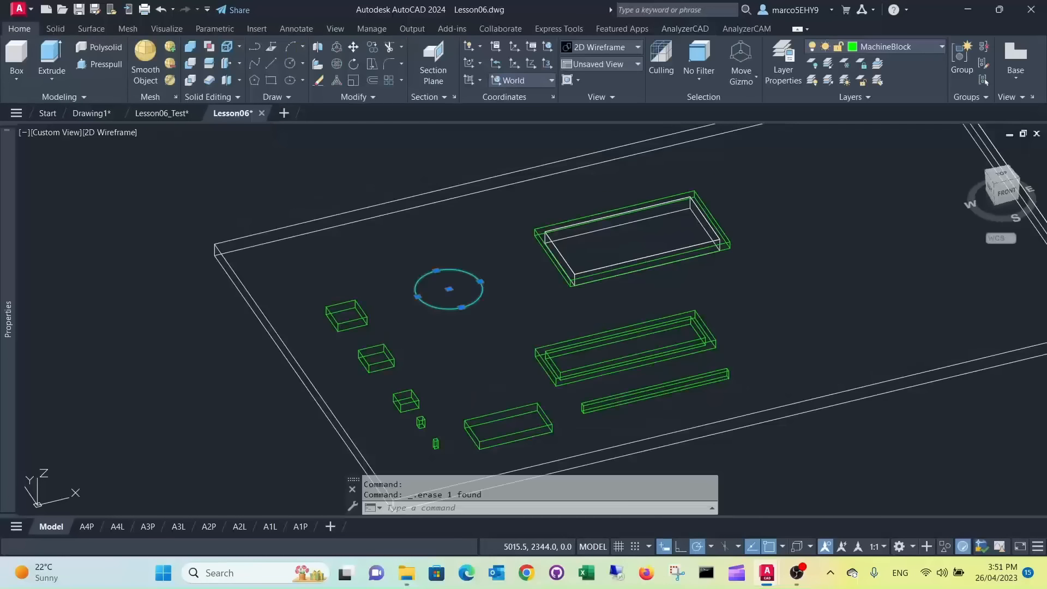
key(Delete)
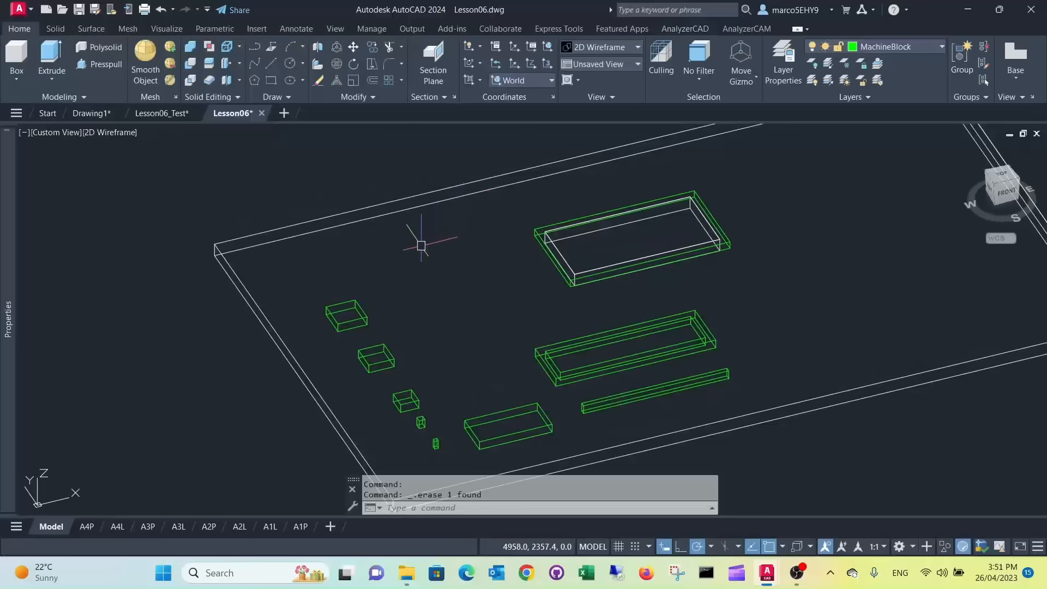
click(16, 83)
click(19, 97)
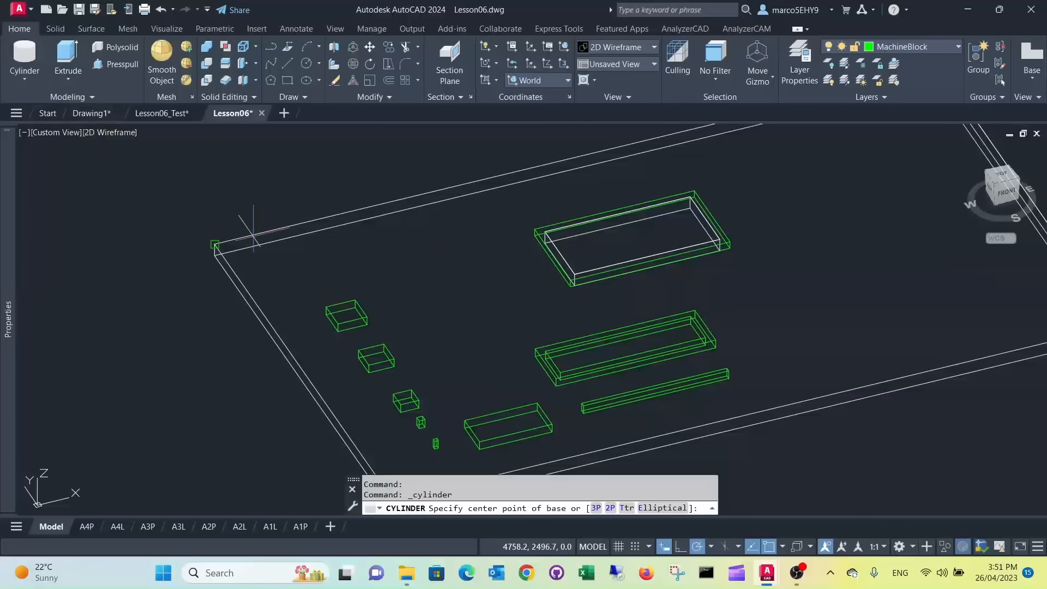
click(448, 289)
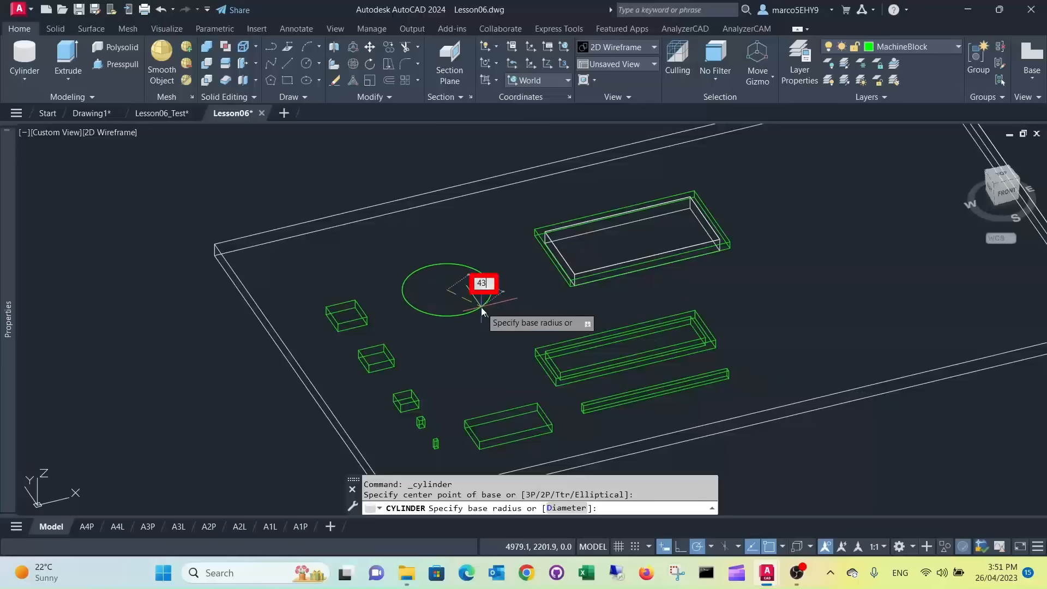
key(Return)
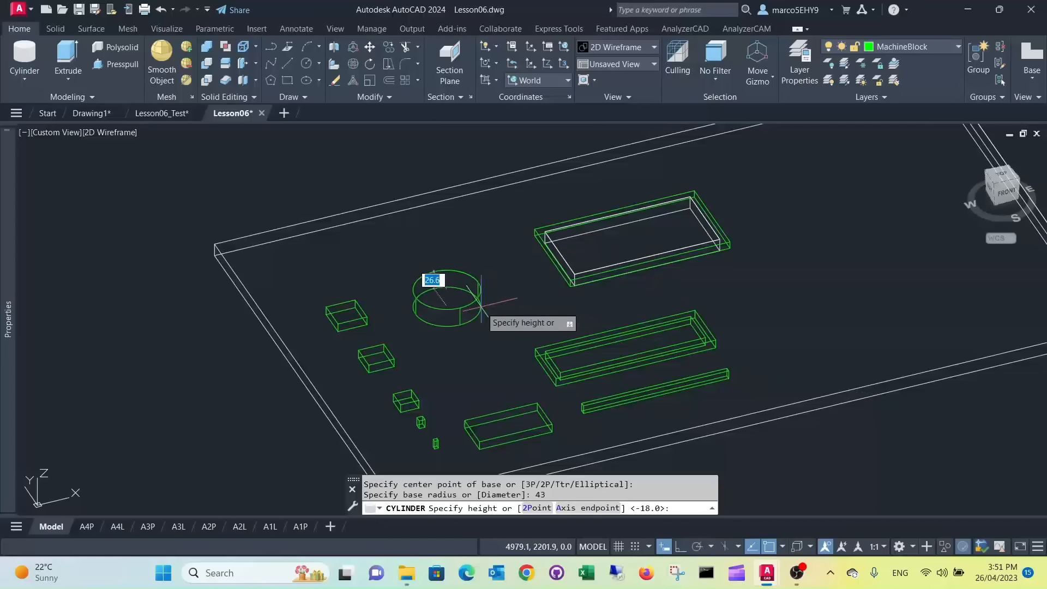
click(474, 240)
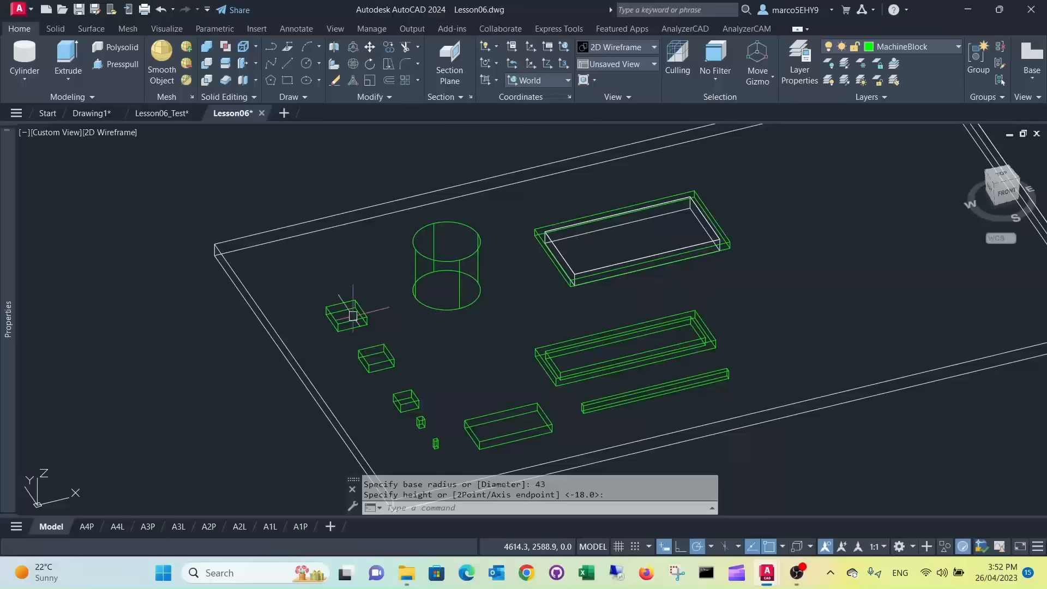
Step: Draw a second cylinder of radius 17.5 on the bottom panel, between the large cylinder and the pocket block, tall enough to pass through the panel
click(25, 55)
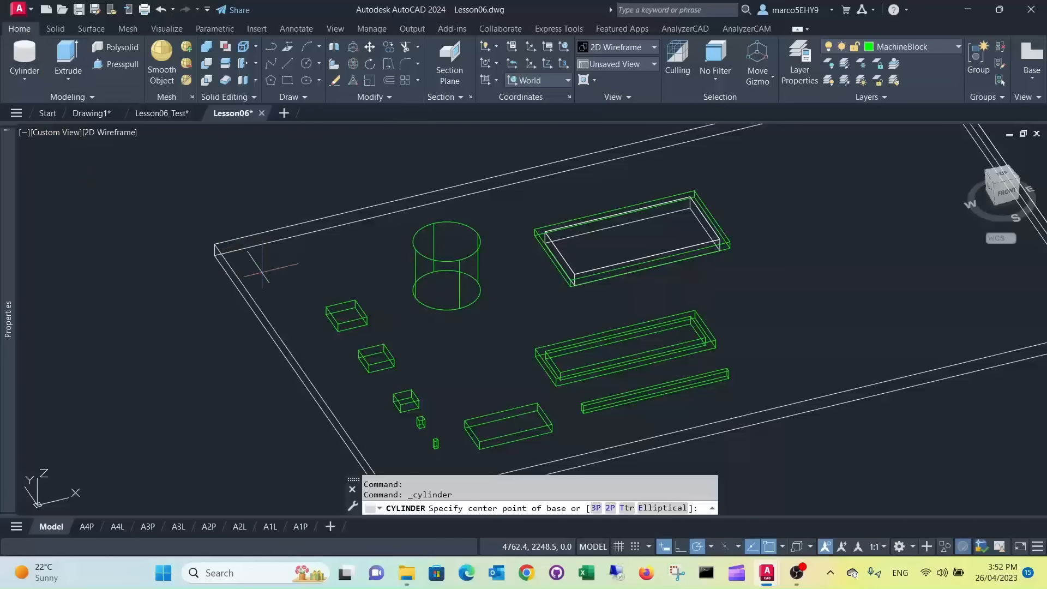
click(471, 362)
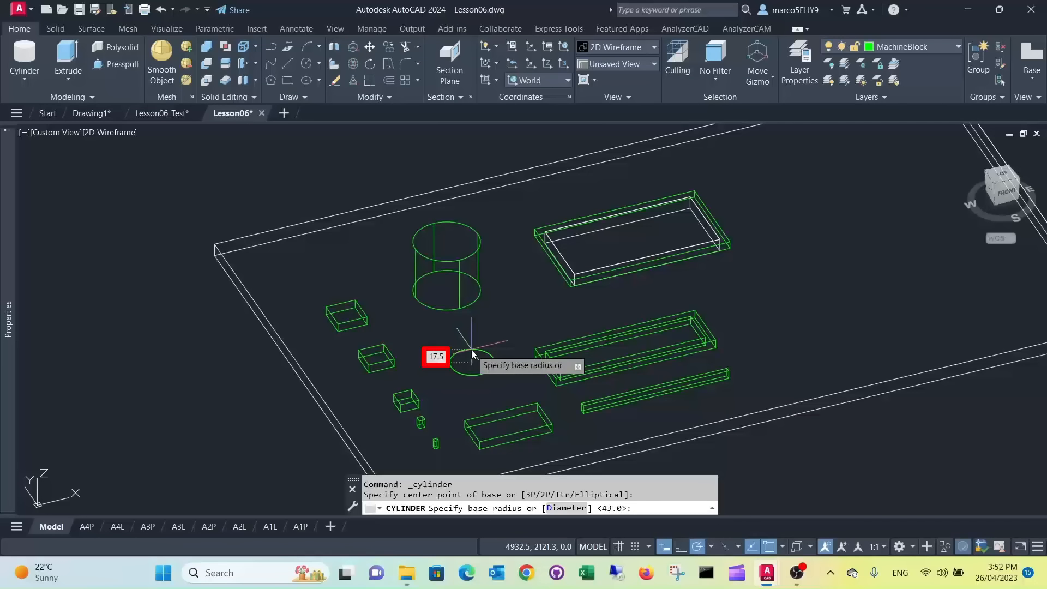
key(Return)
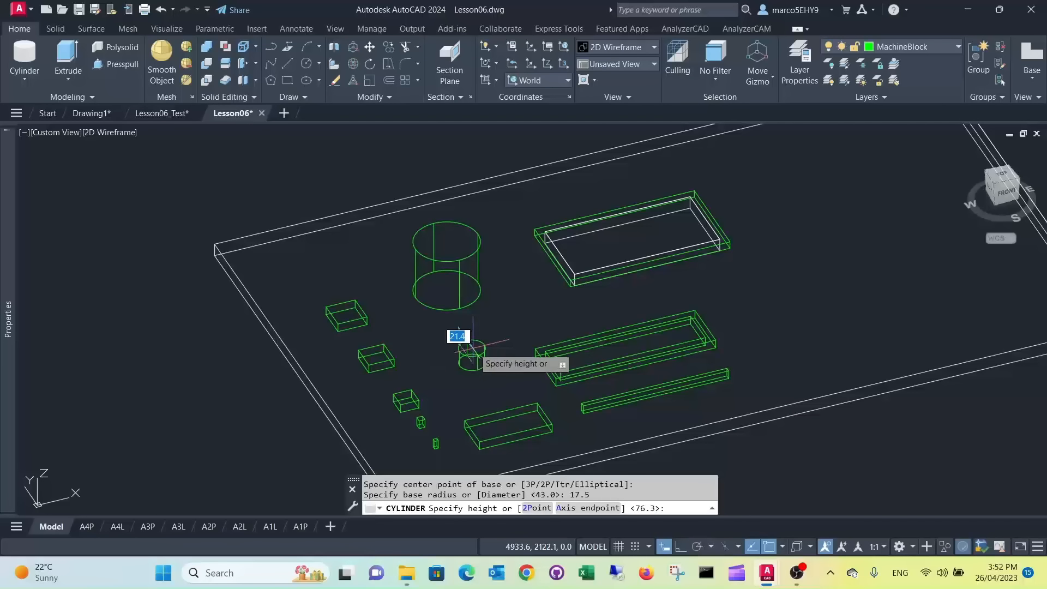
click(481, 328)
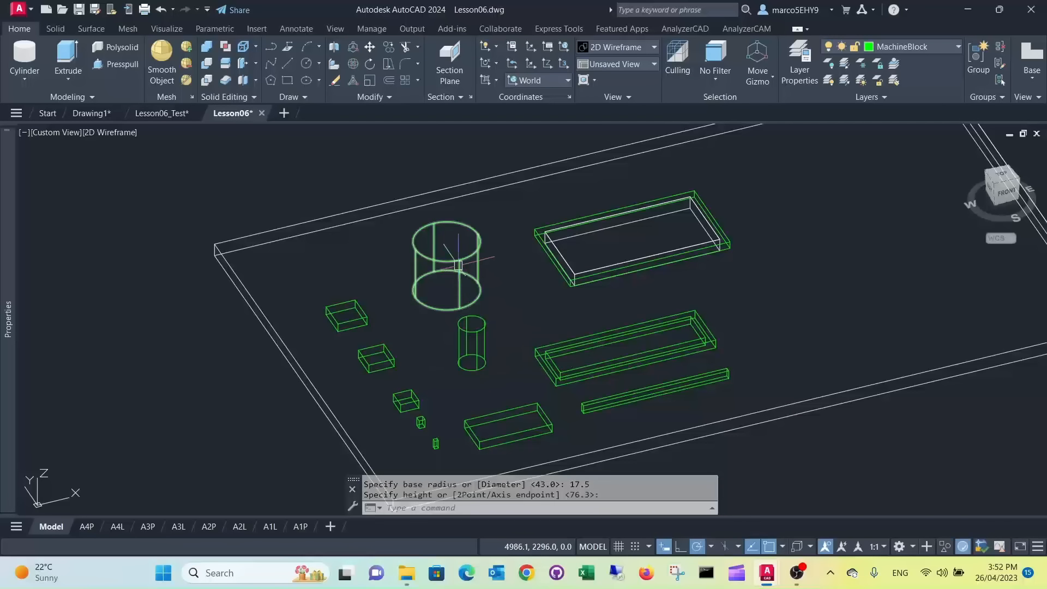
Step: Subtract the two cylinders from the bottom panel to cut round holes through it
click(208, 63)
click(394, 201)
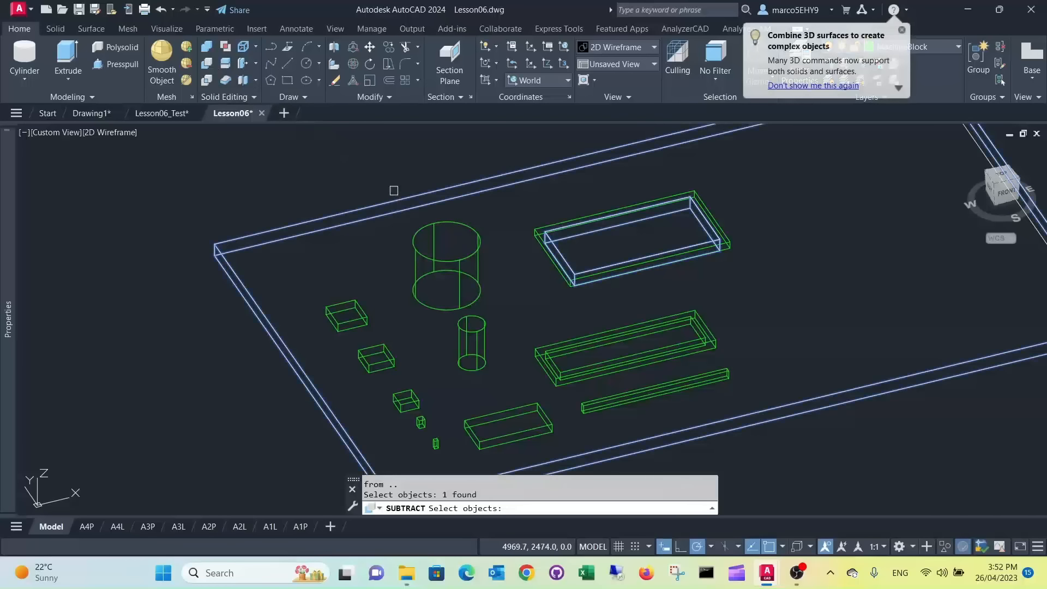
key(Return)
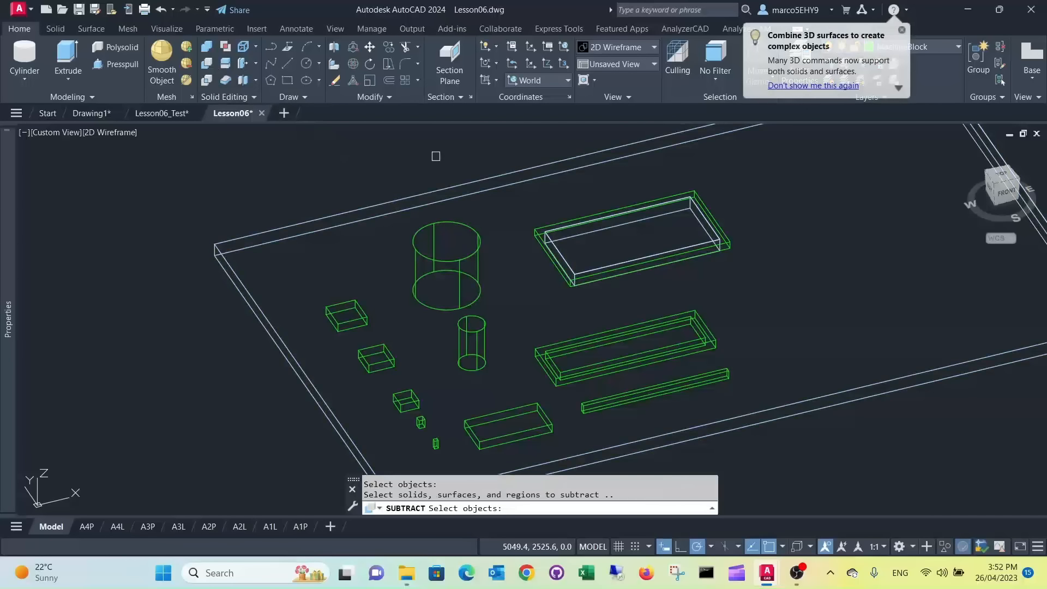
click(431, 260)
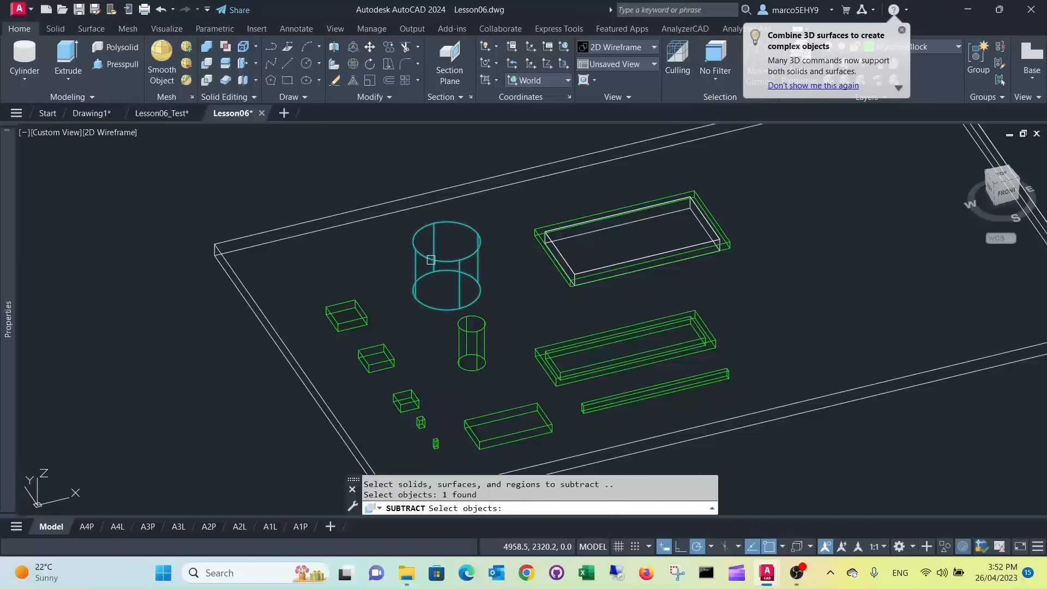
click(472, 346)
key(Return)
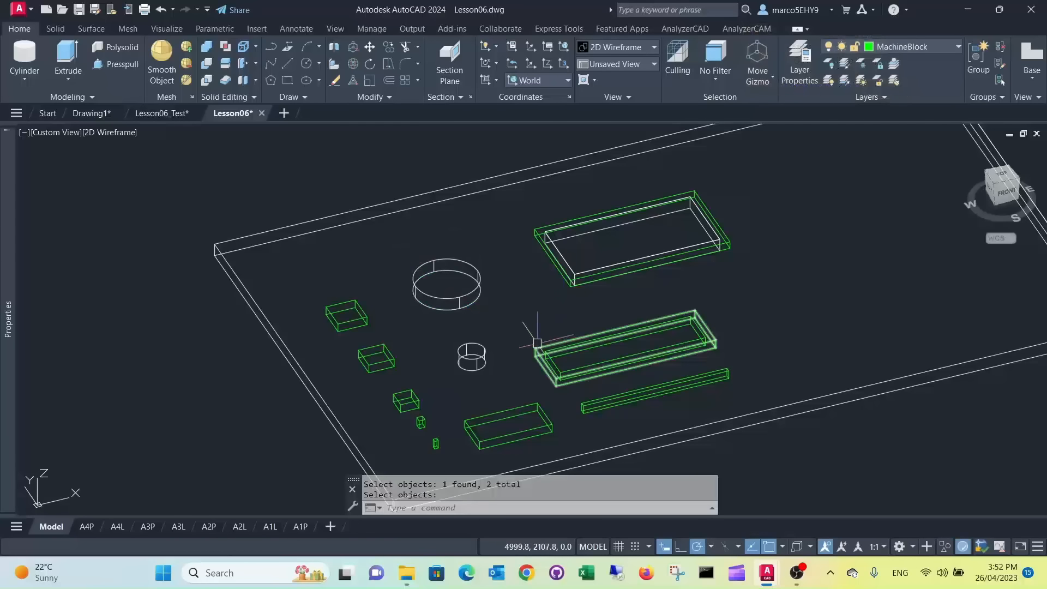
scroll(494, 350, up, 3)
scroll(500, 354, down, 8)
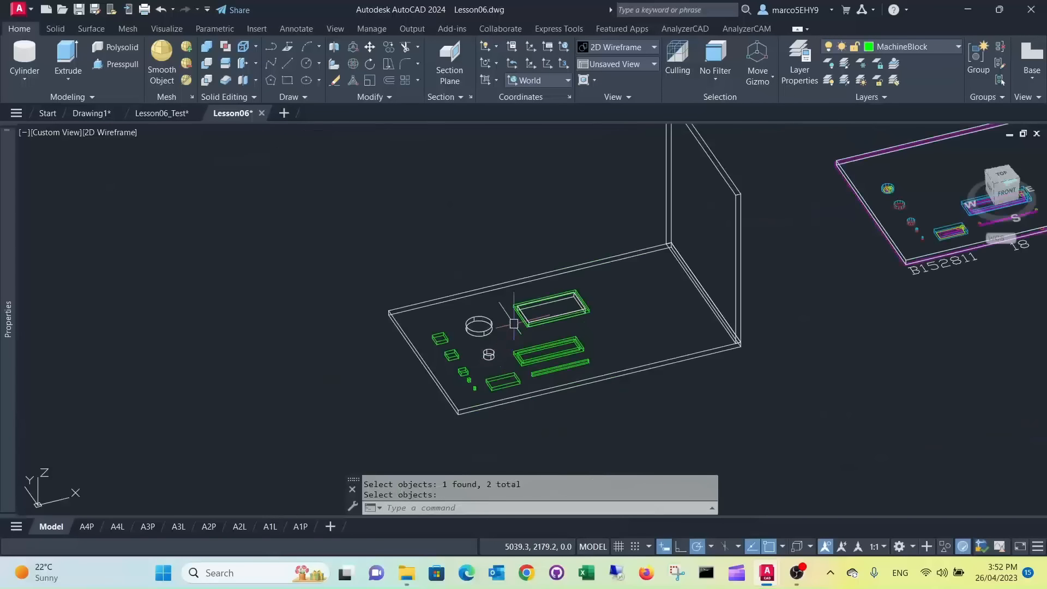
scroll(480, 251, up, 4)
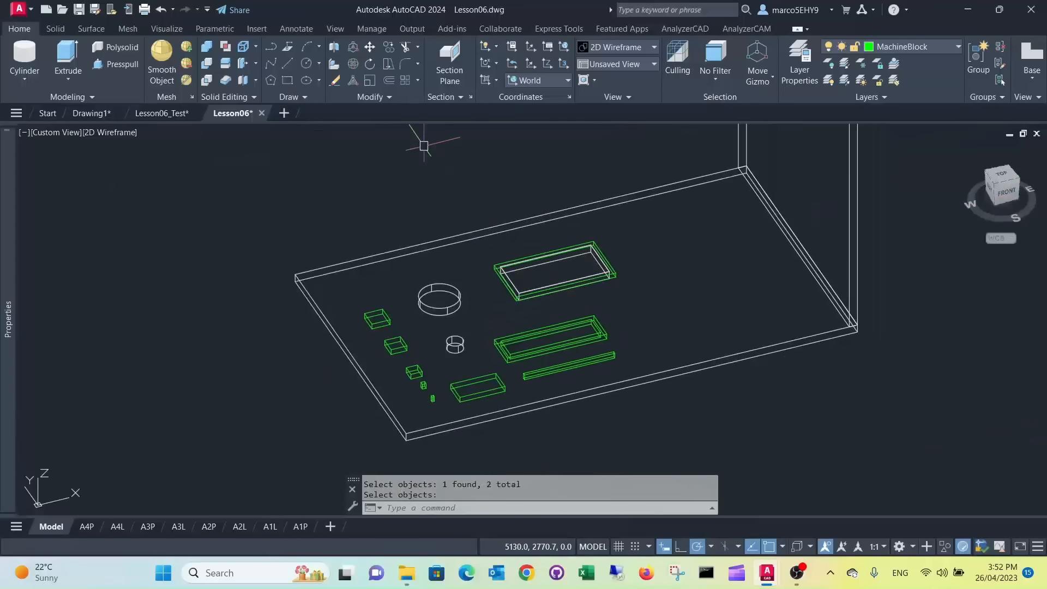
Step: Send the bottom and end panels with all machine blocks to Analyzer, keeping the default job details, and run the geometry script
click(677, 30)
click(299, 58)
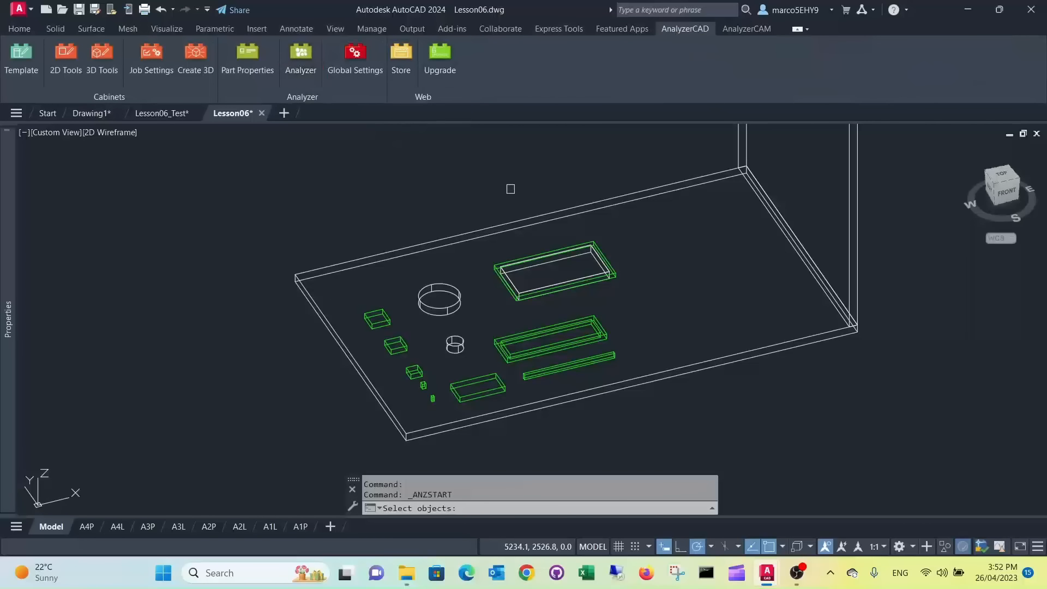
click(873, 430)
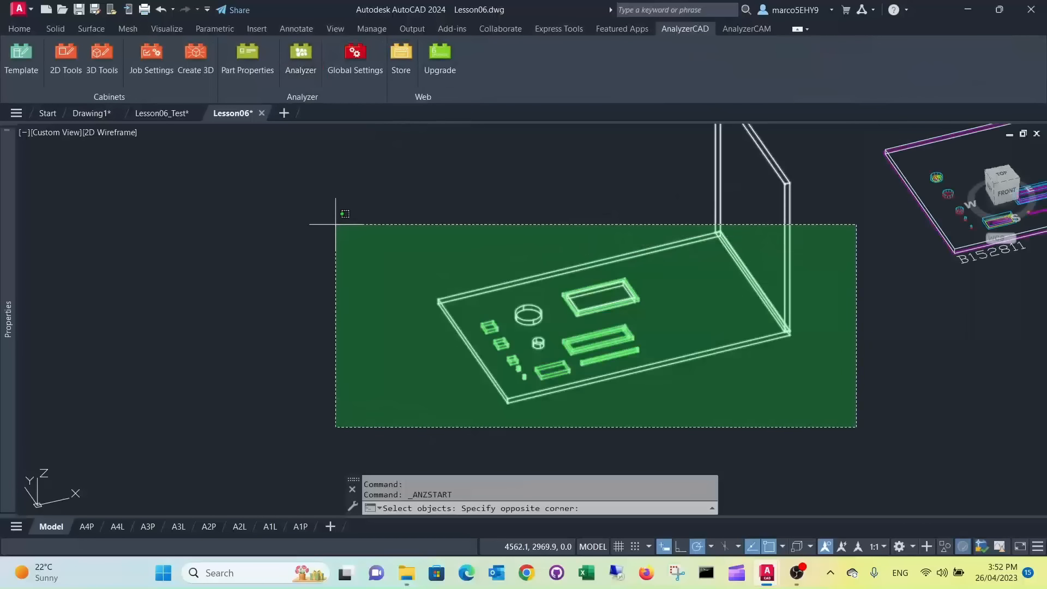
click(337, 223)
key(Return)
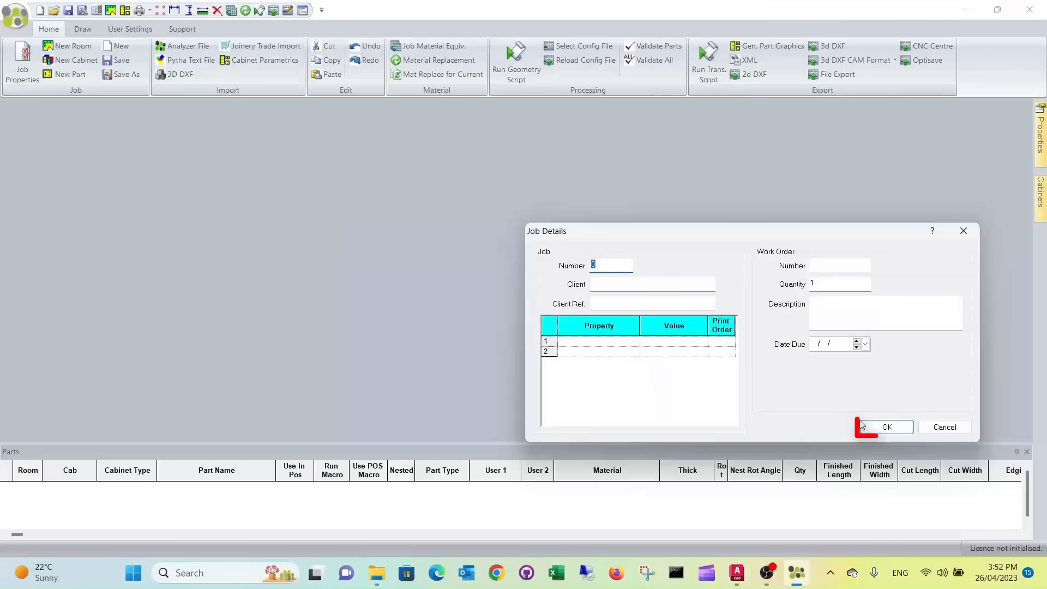
click(889, 428)
double_click(190, 140)
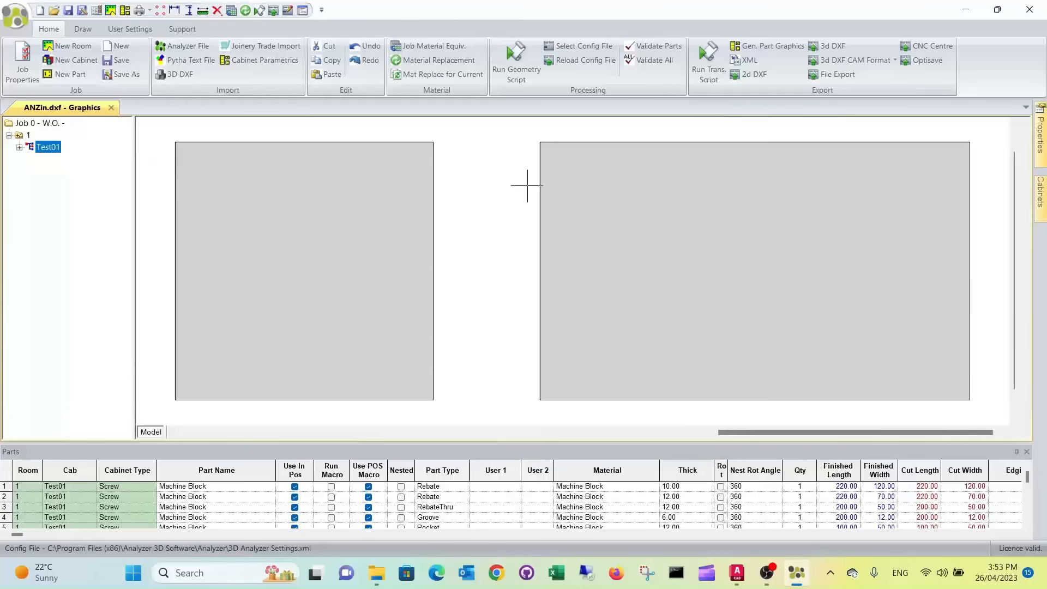
click(516, 61)
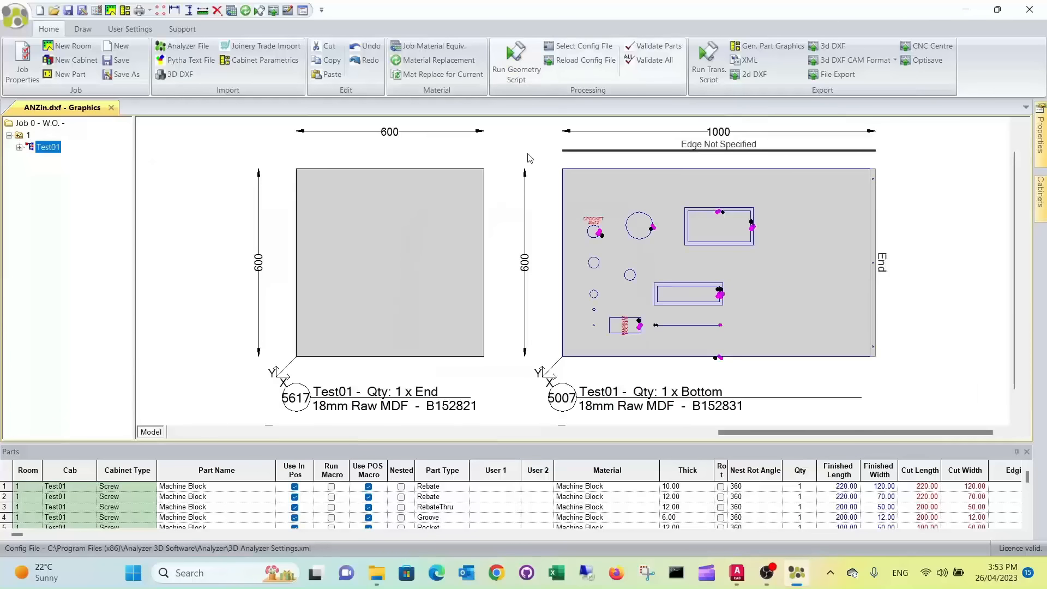
Step: Check the route instructions of the large circular cut-out and the vertical drilling settings of the smaller hole in the Bottom part
scroll(639, 284, up, 2)
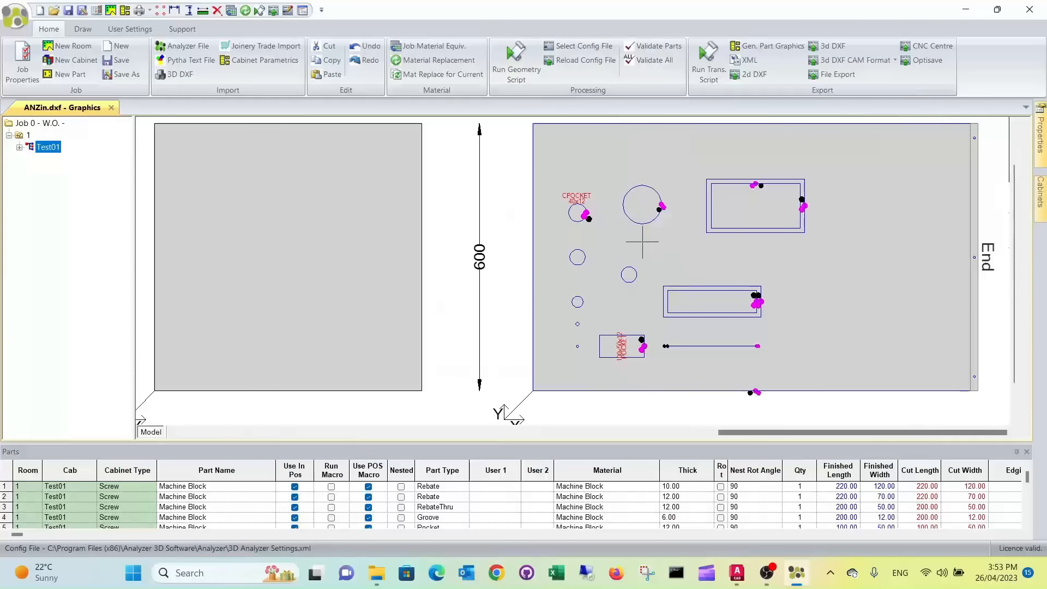
scroll(636, 234, up, 2)
double_click(636, 220)
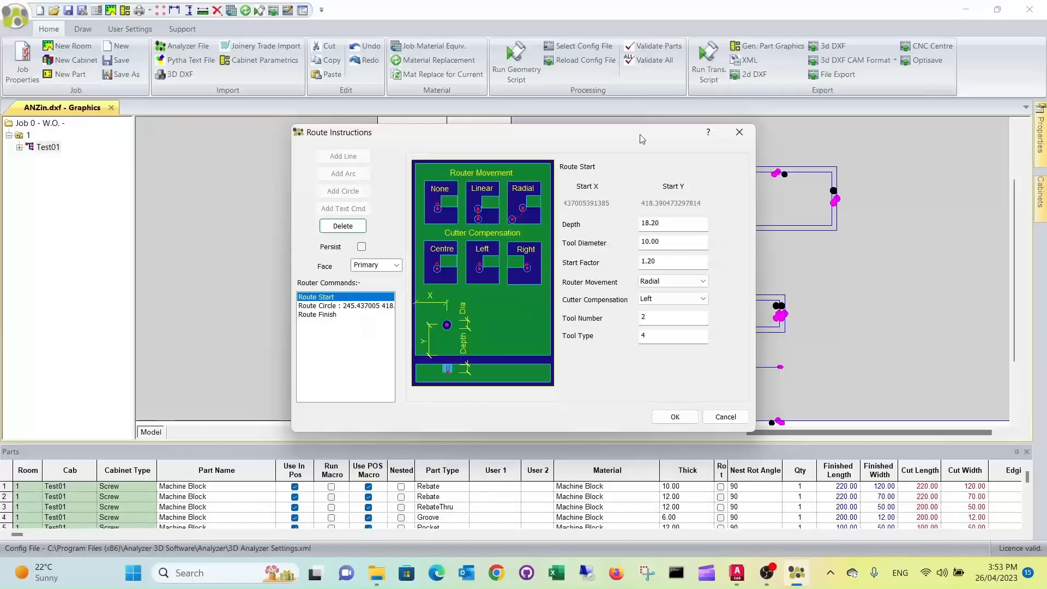
click(740, 132)
scroll(642, 214, up, 1)
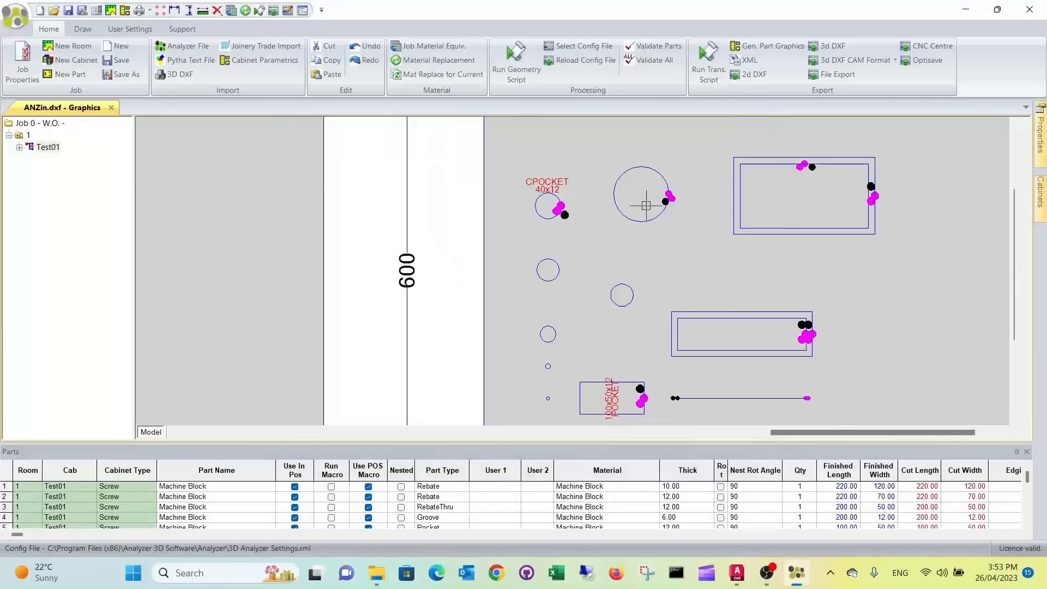
double_click(625, 287)
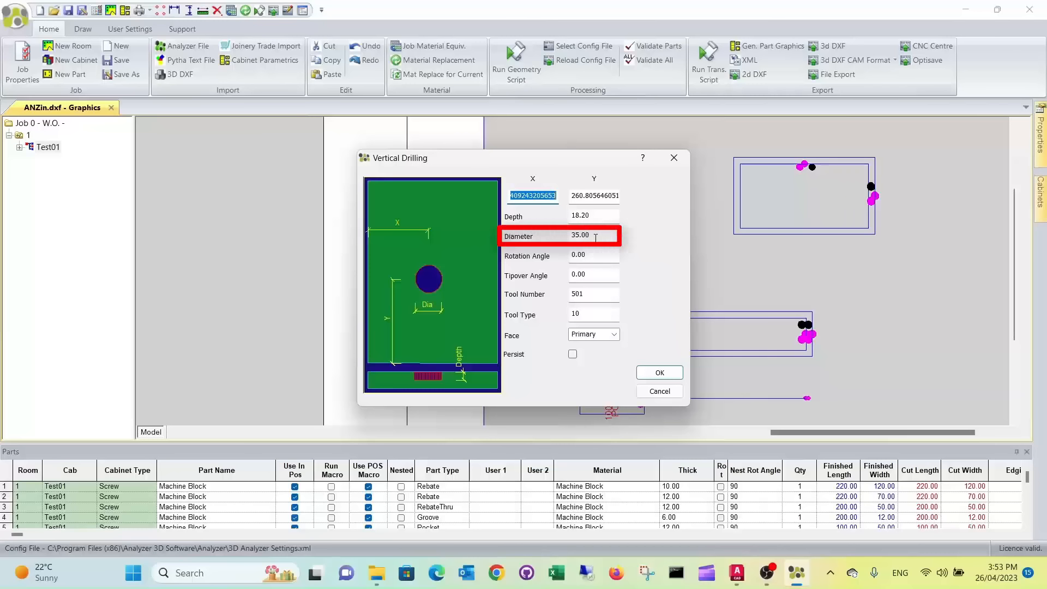
click(661, 373)
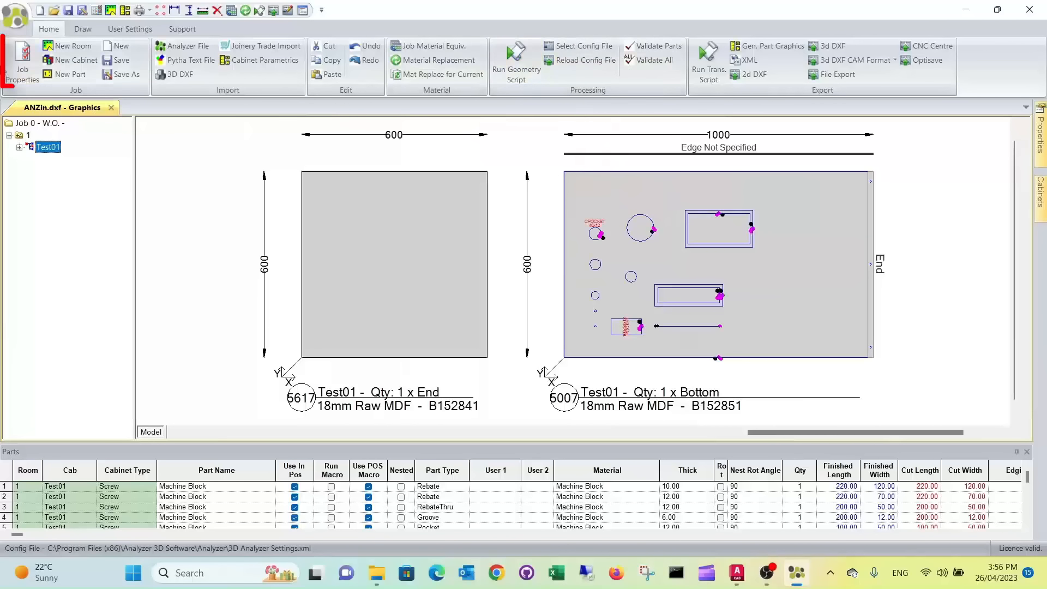
Step: Set the job number to 333, fill in the work order number and rerun the geometry script
click(23, 65)
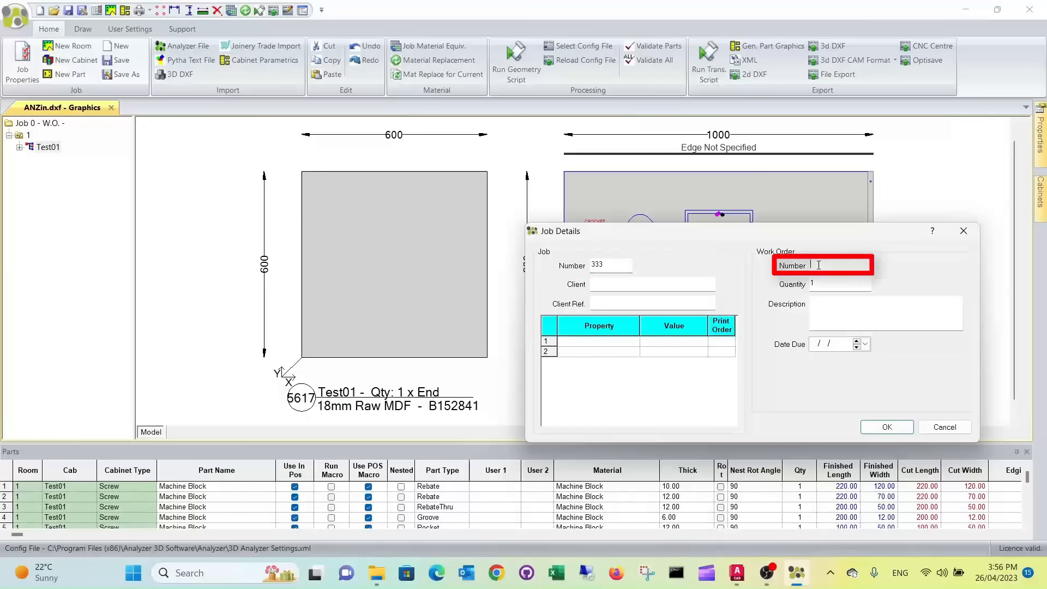
click(886, 427)
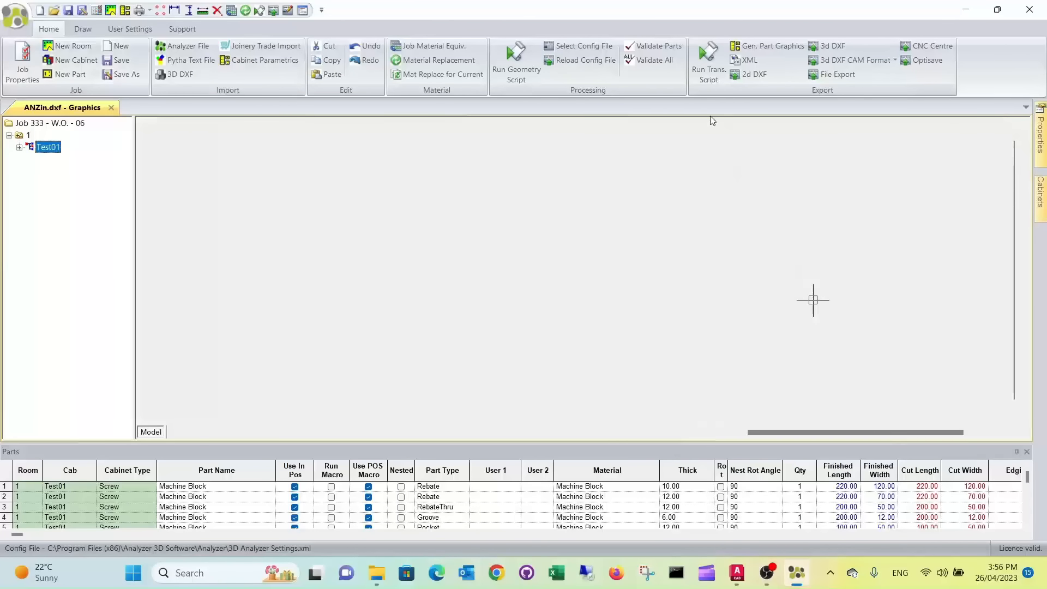
click(529, 71)
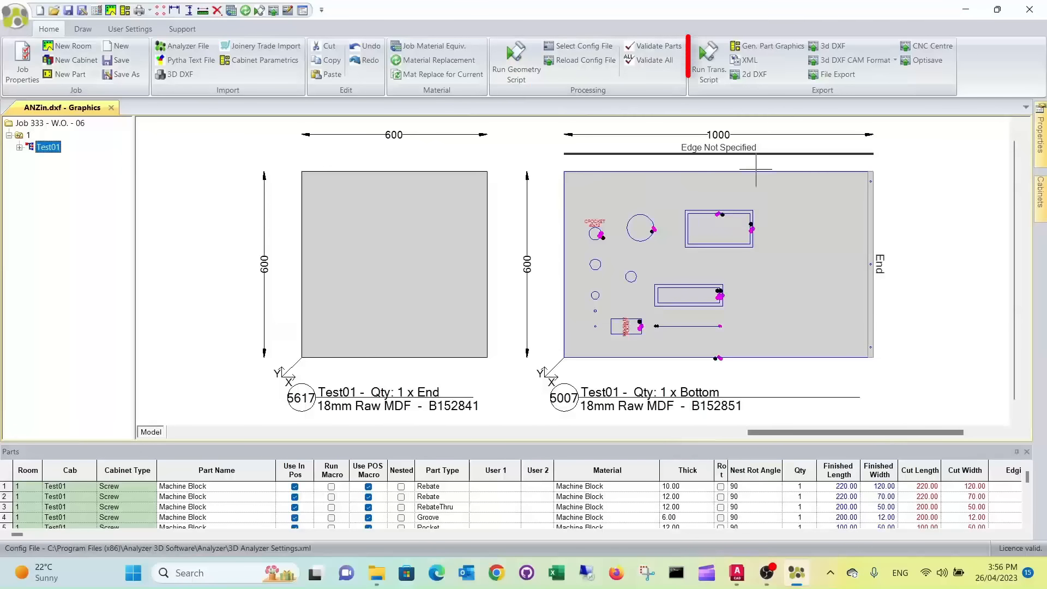
Step: Run the transfer script to create the nesting files, and close Analyzer without saving ANZin.dxf
click(709, 63)
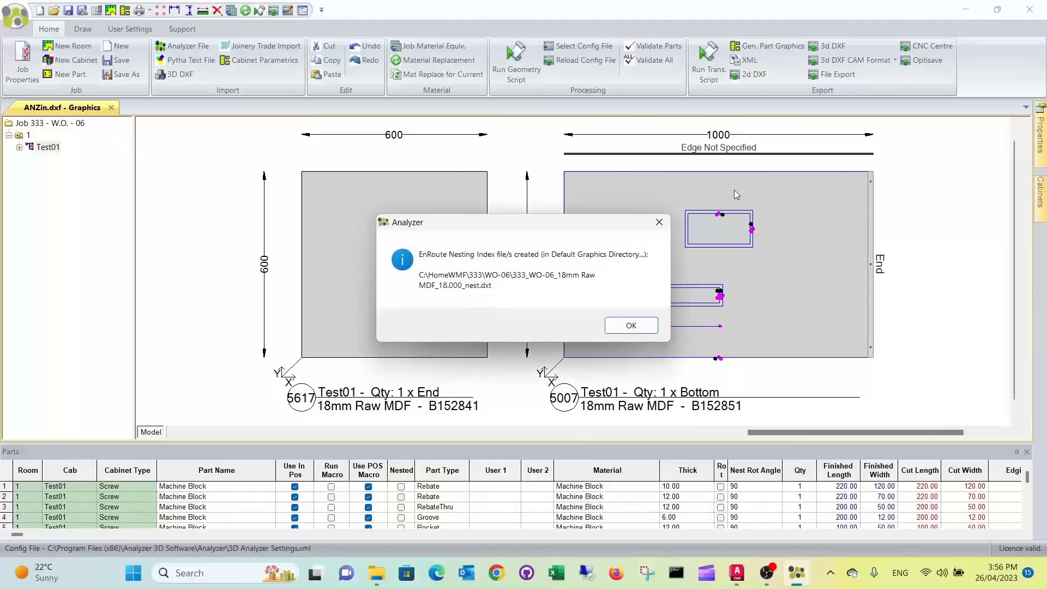
click(632, 326)
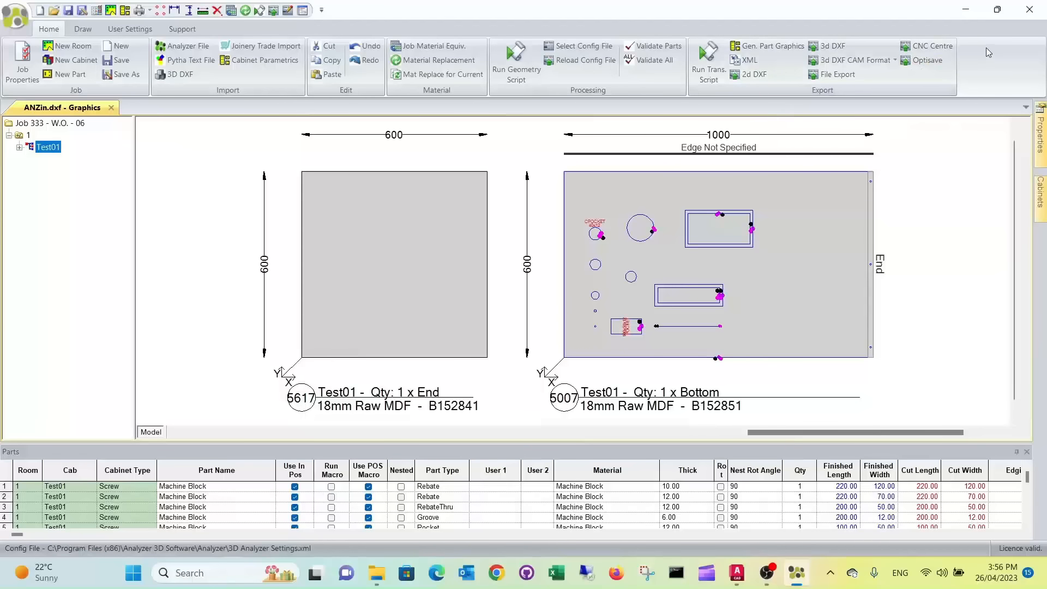
click(1031, 10)
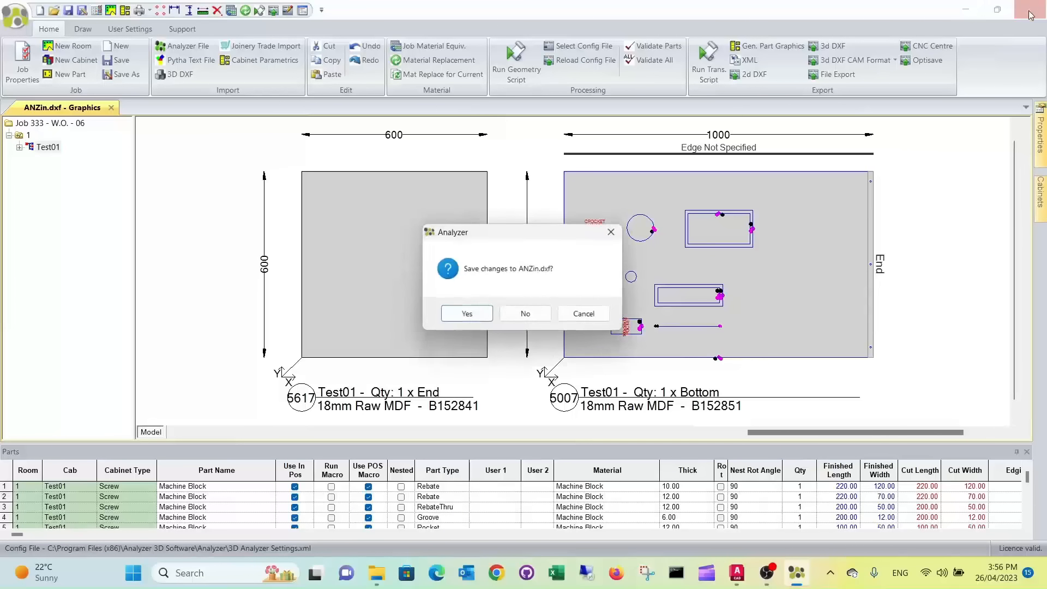
click(529, 312)
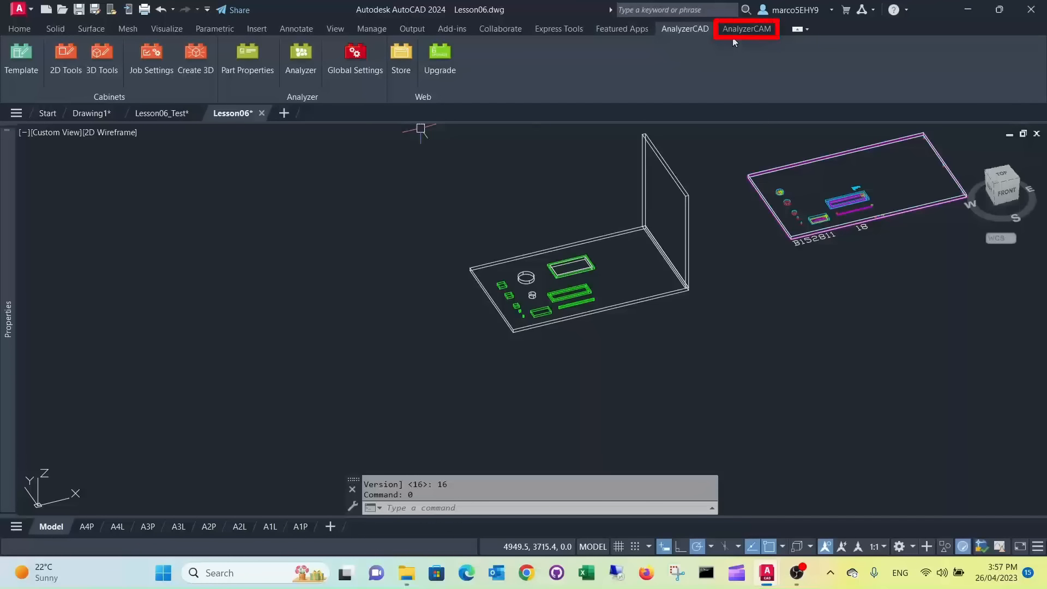
Step: Open the Panel Optimizer's Analyzer parts selection and clear all parts from the current list
click(746, 29)
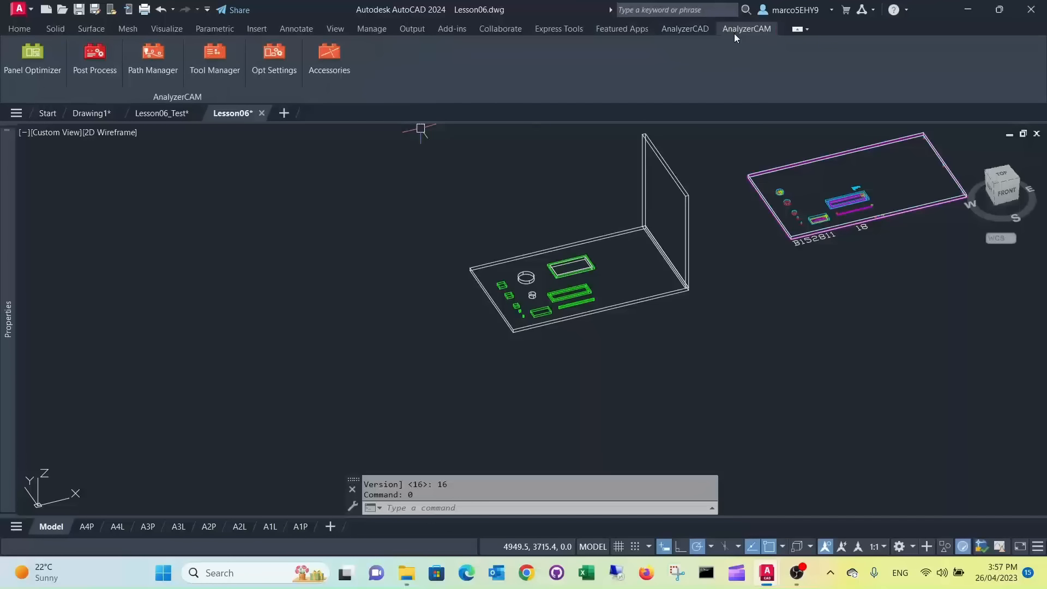
click(35, 61)
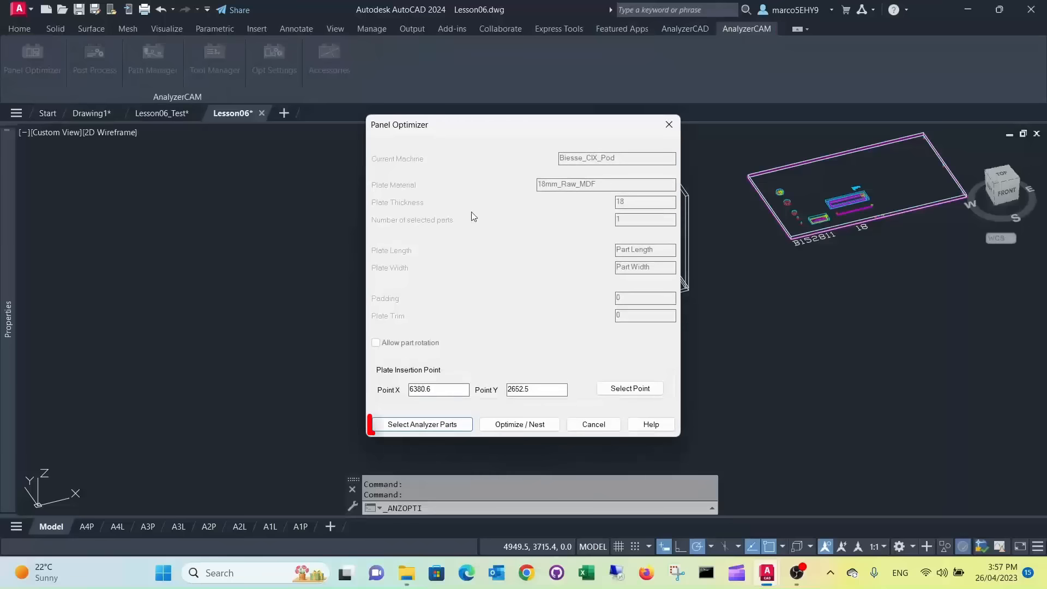
click(444, 424)
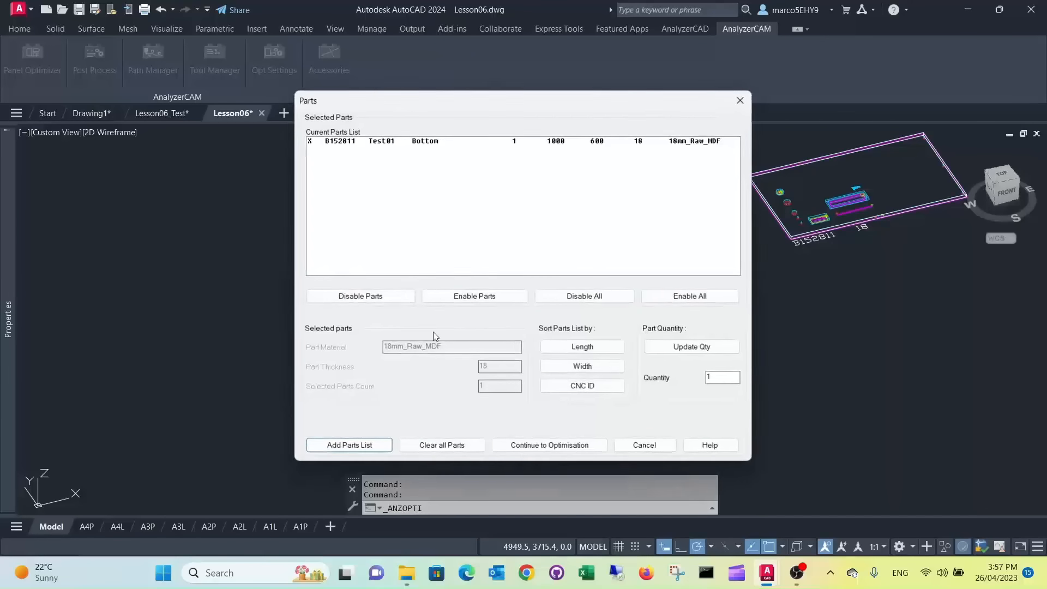
click(437, 450)
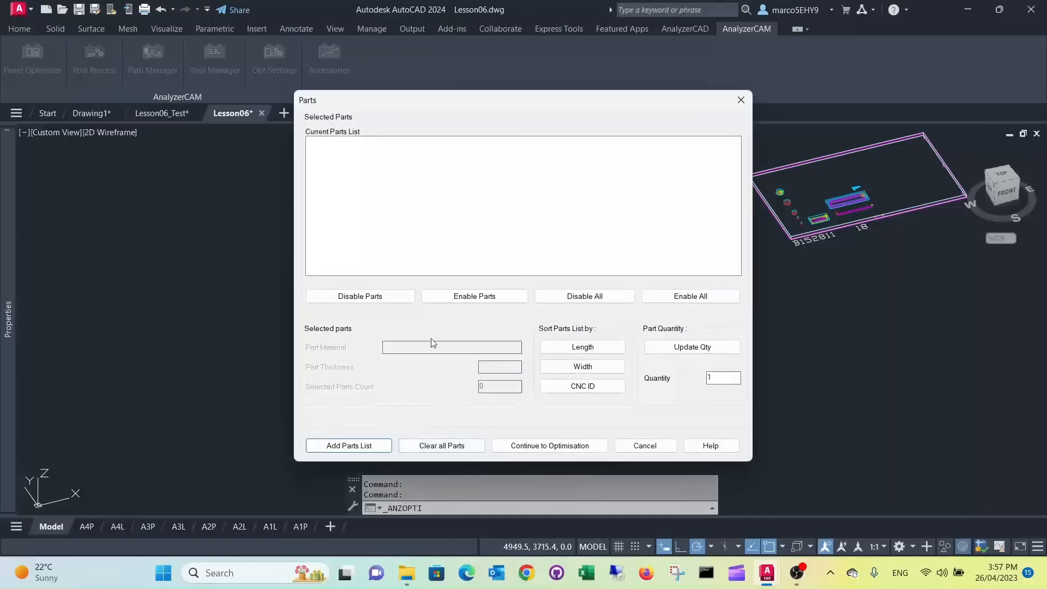
Step: Add the parts list 333_WO-06_18mm Raw MDF_18.000_nest.dxt and run the optimization with the existing plate insertion point
click(361, 447)
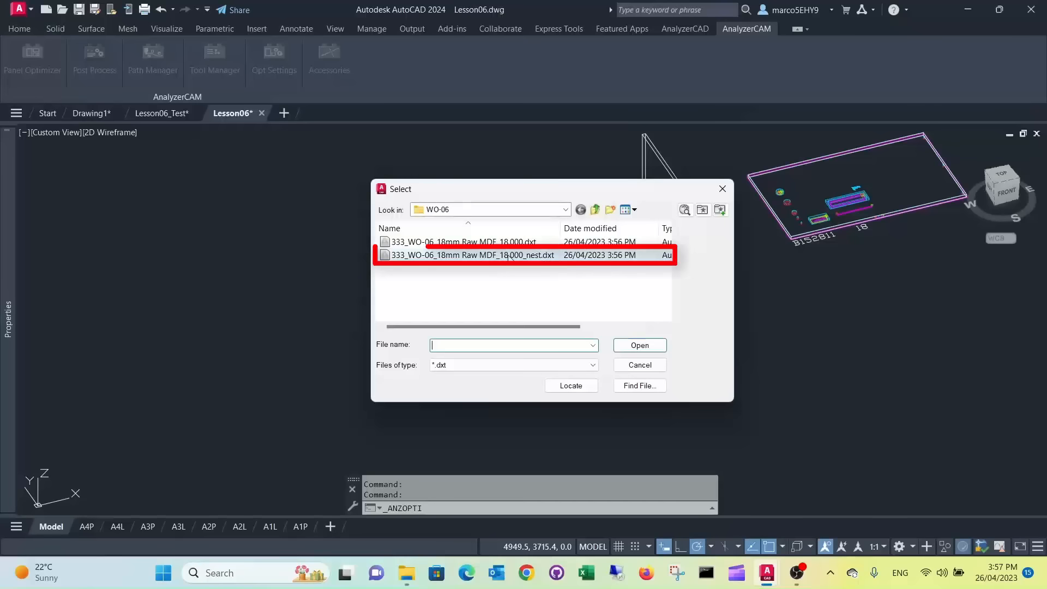
click(509, 256)
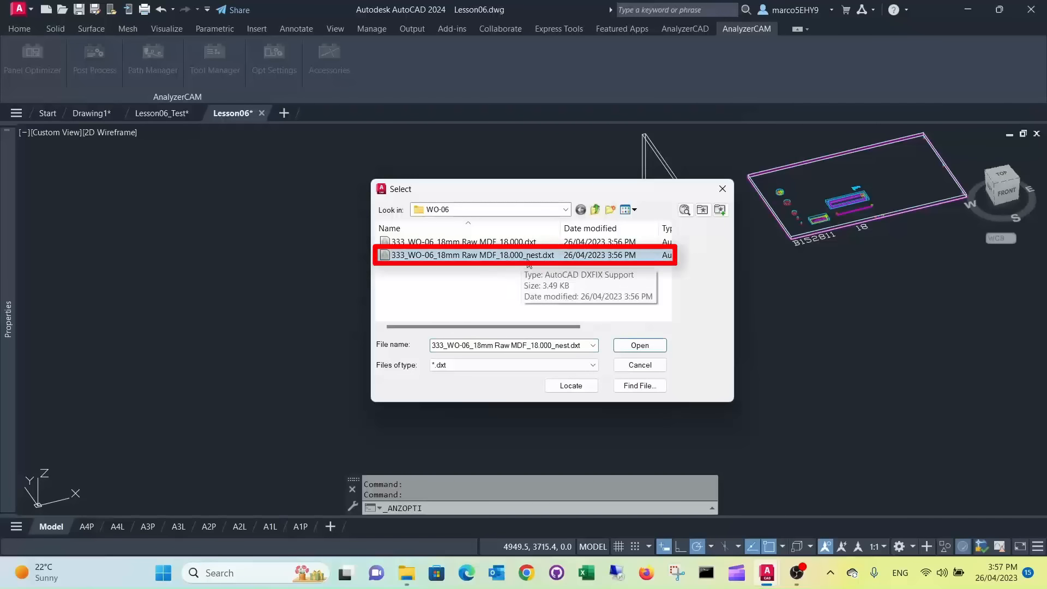
click(627, 346)
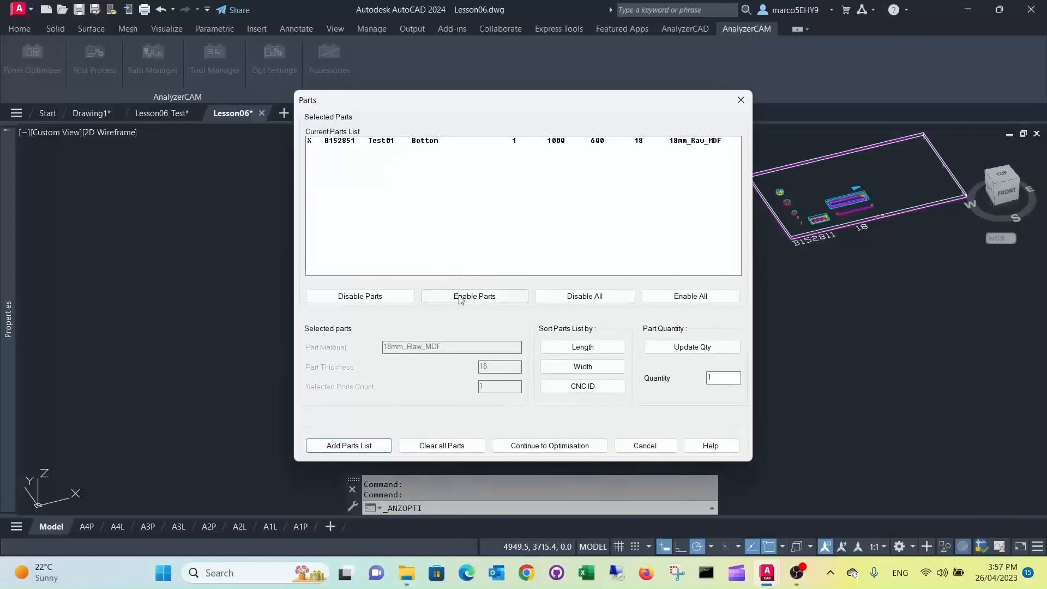
click(543, 445)
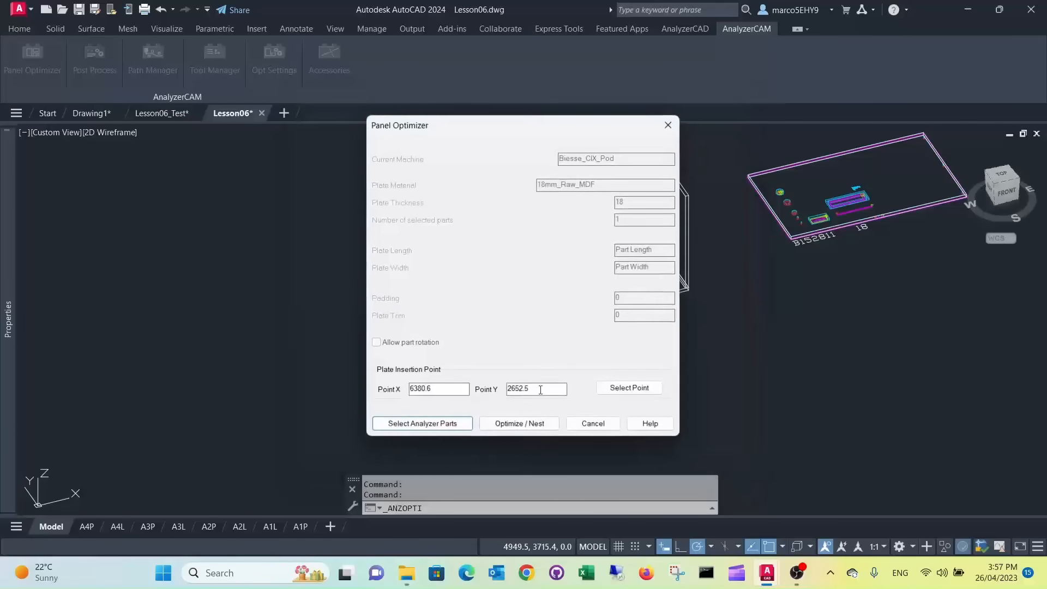
click(531, 424)
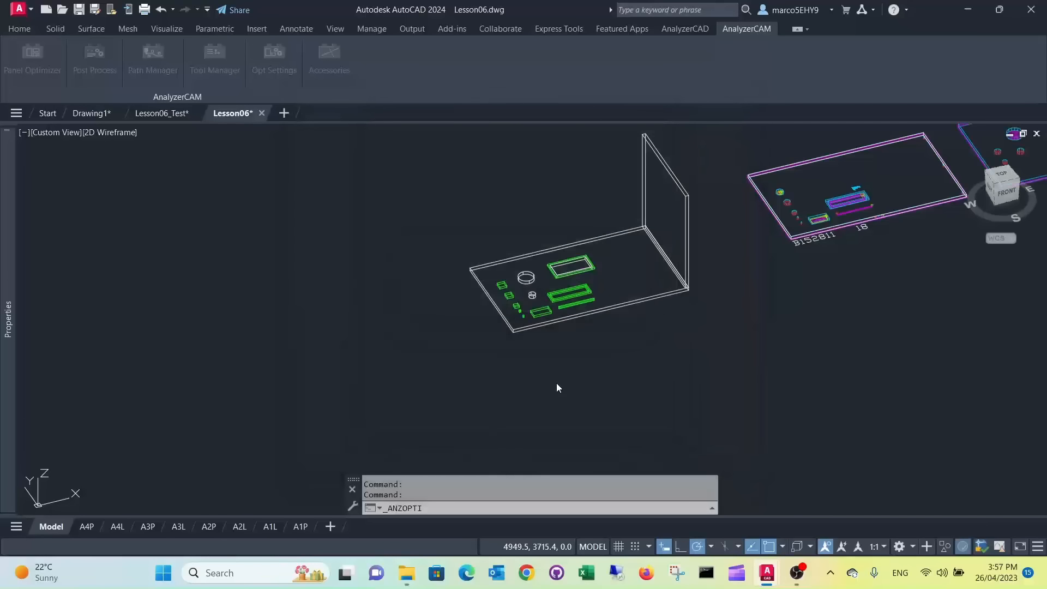
Step: Examine the generated toolpaths of the rebated opening, the large circular cut-out and the drilled holes on the newly nested Bottom panel
scroll(609, 372, down, 6)
scroll(827, 274, up, 9)
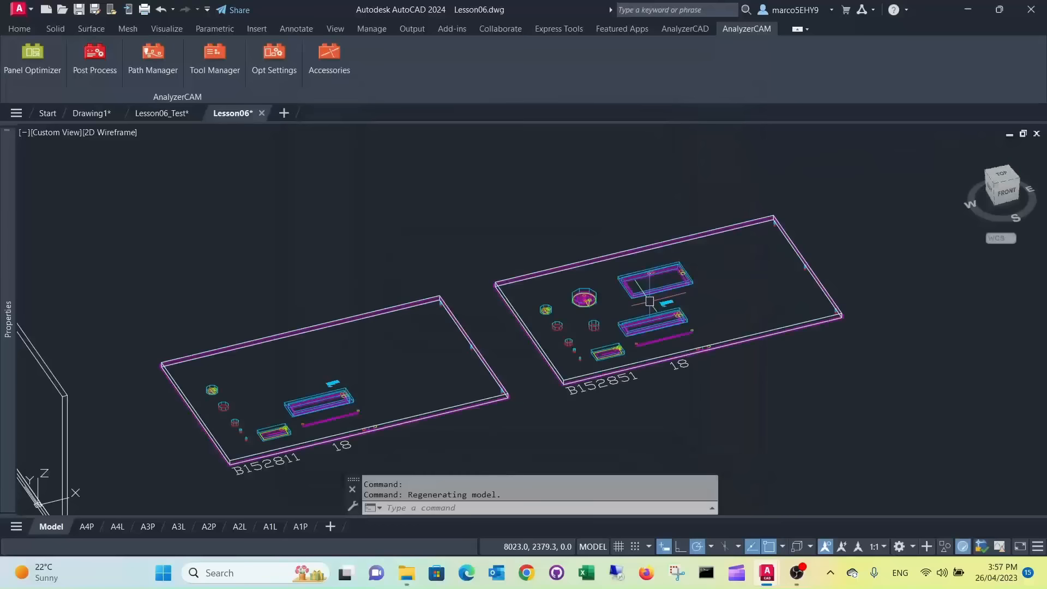
scroll(629, 305, up, 4)
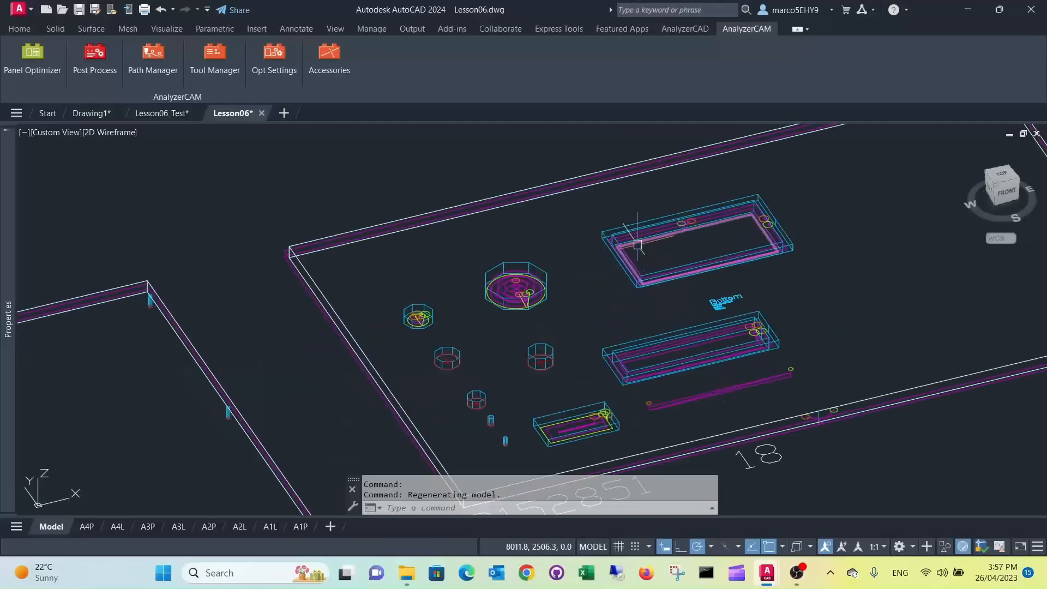
scroll(638, 245, up, 4)
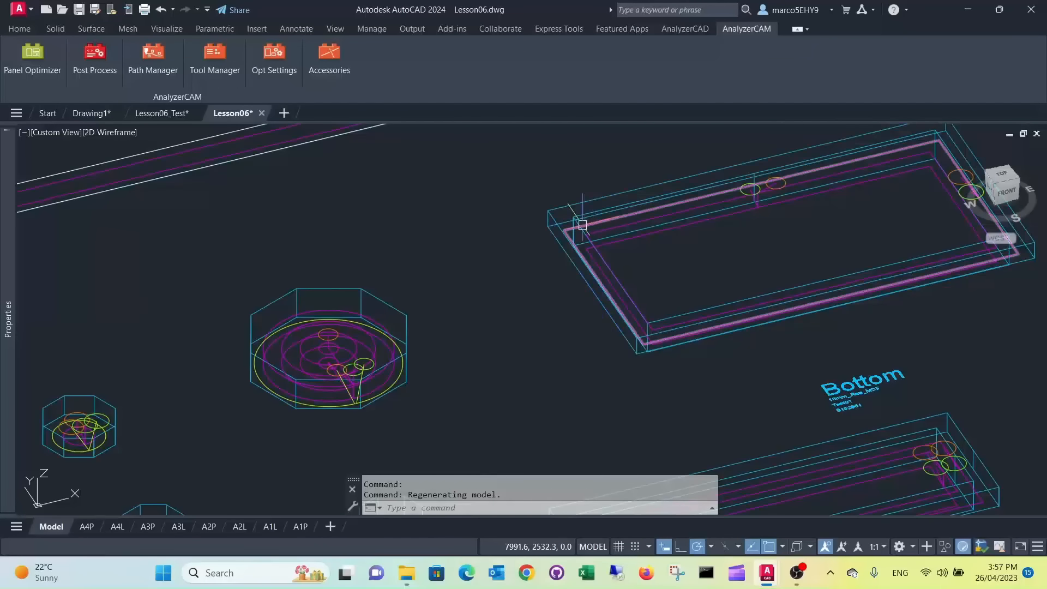
scroll(633, 256, down, 2)
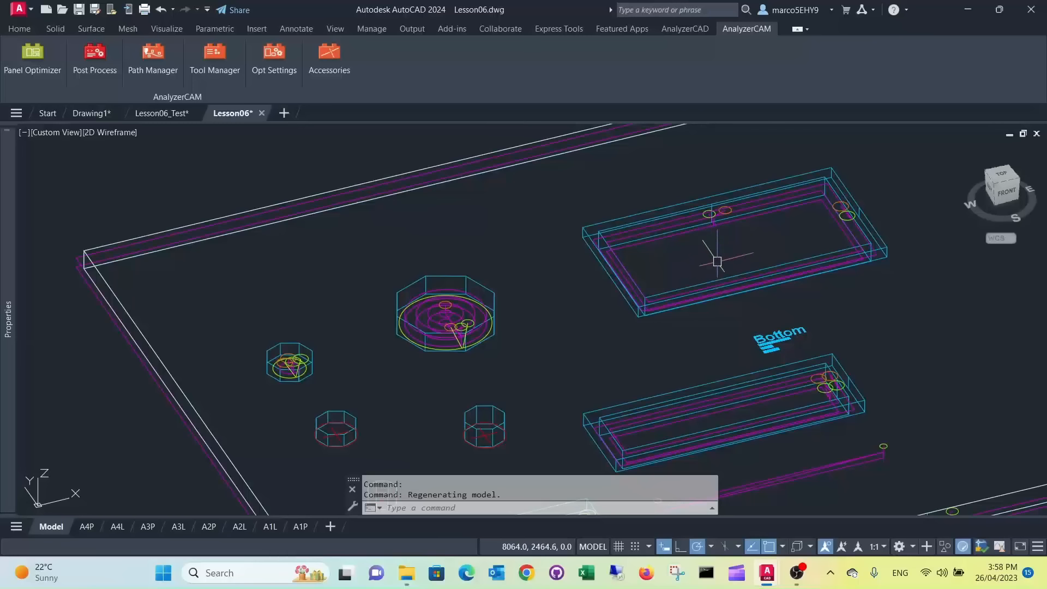
scroll(495, 363, up, 2)
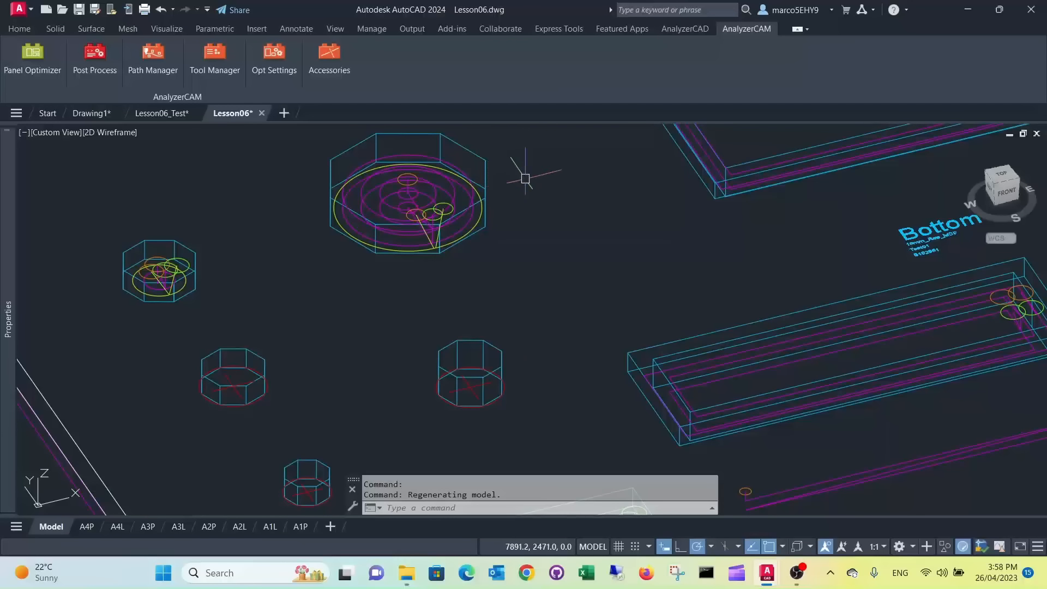
scroll(518, 173, down, 3)
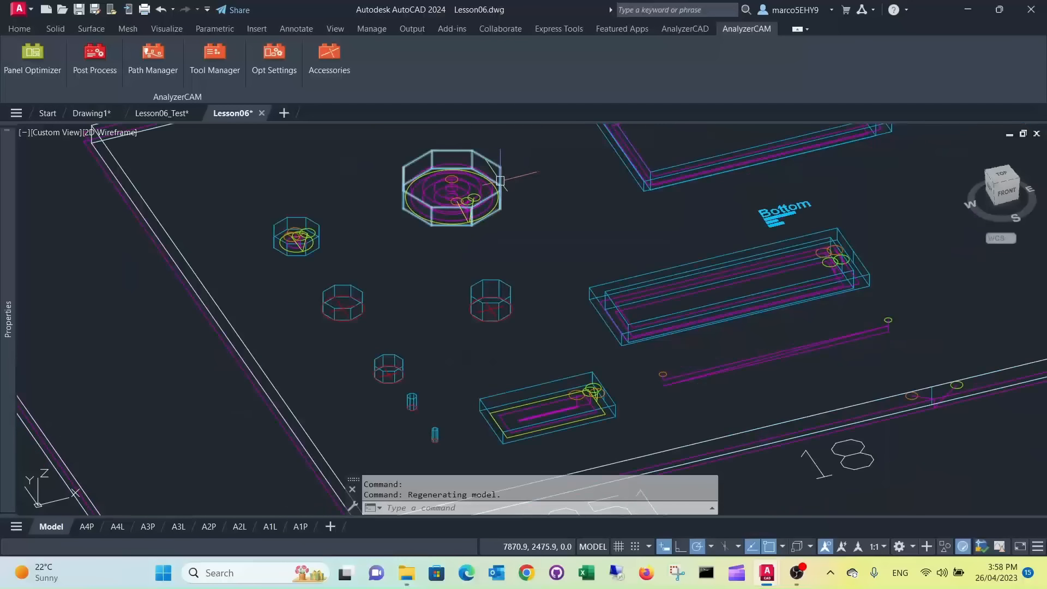